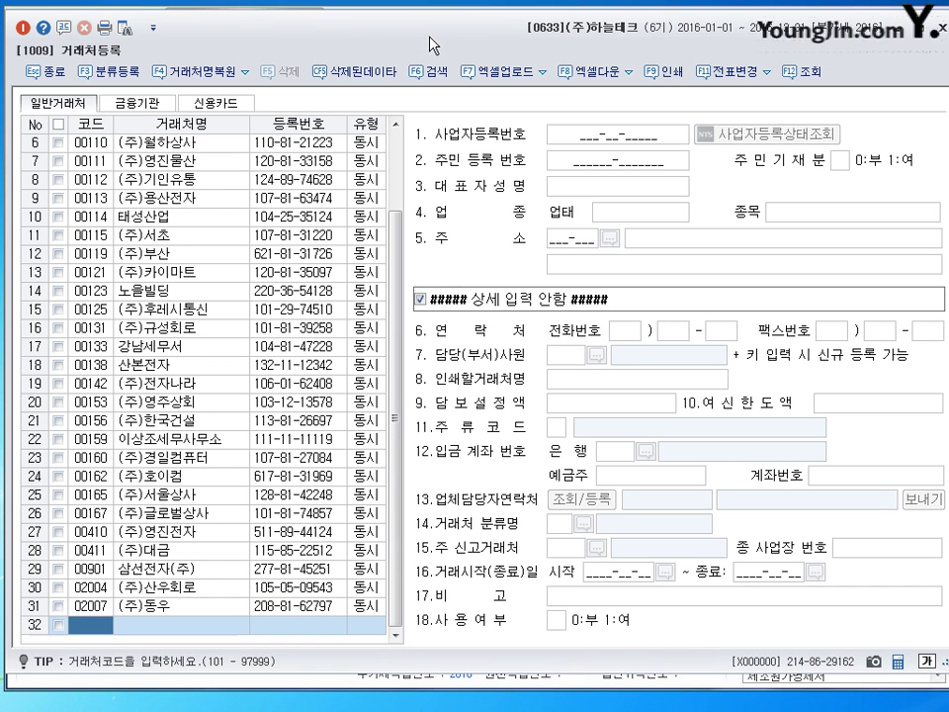
# Add trading partner 01050 (주)슈퍼전자 with type 3:동시
pyautogui.click(87, 625)
pyautogui.write('1050')
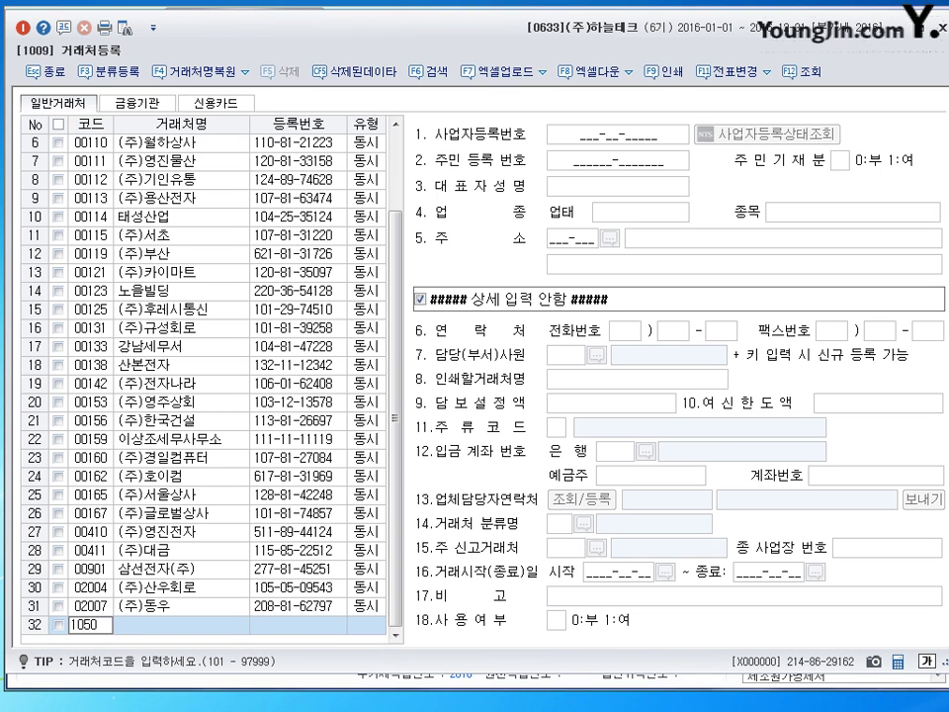
pyautogui.press('Return')
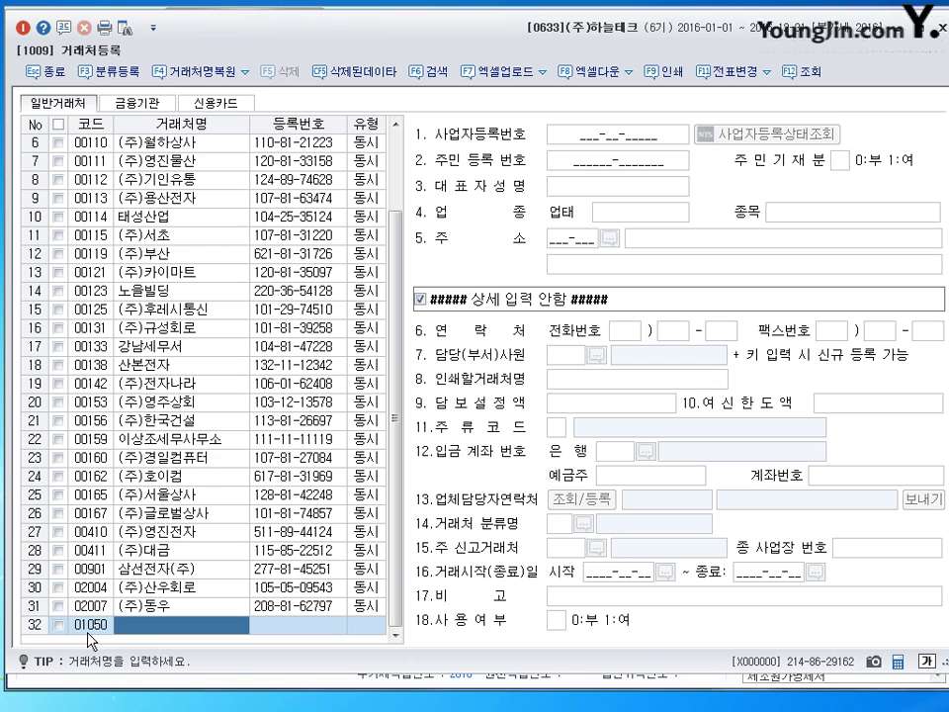
pyautogui.write('(주')
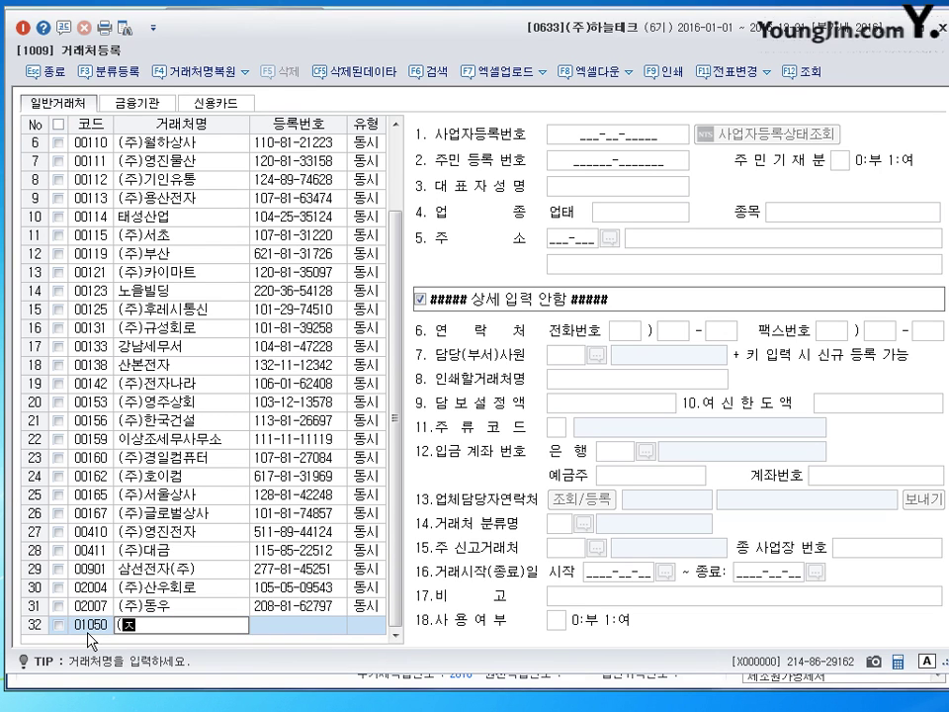
pyautogui.write(')')
pyautogui.write('ㅅㅠ')
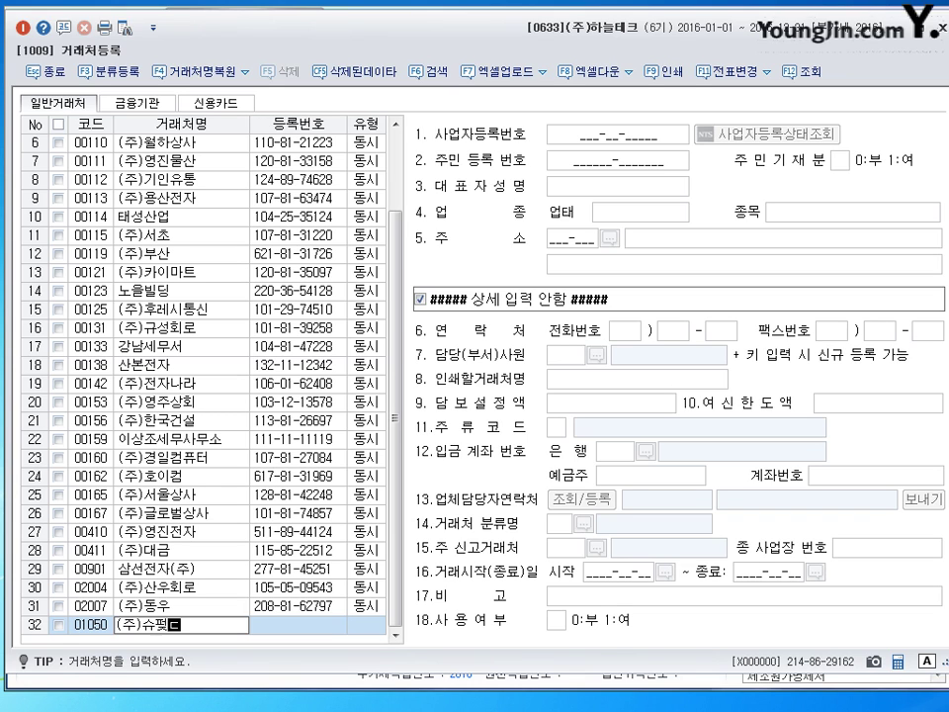
pyautogui.write('퍼전자')
pyautogui.press('Return')
pyautogui.press('Return')
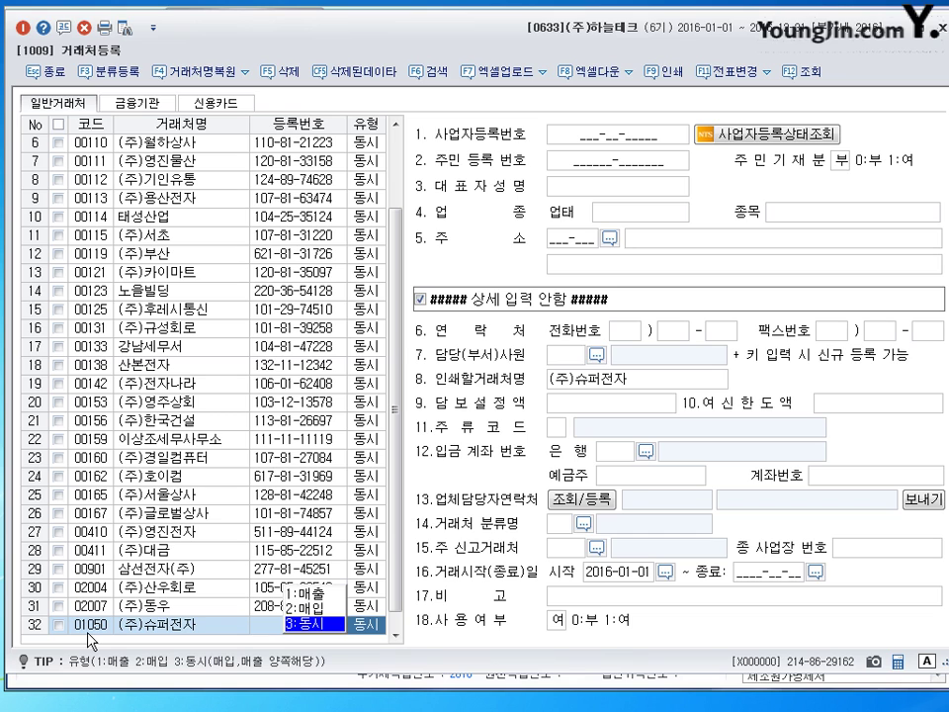
pyautogui.press('Return')
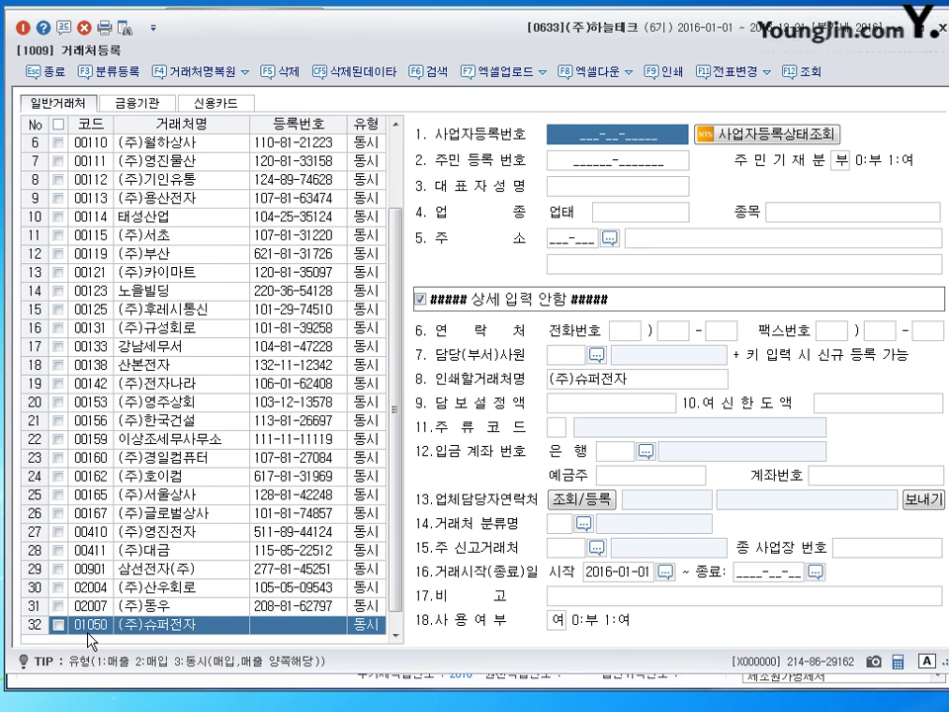
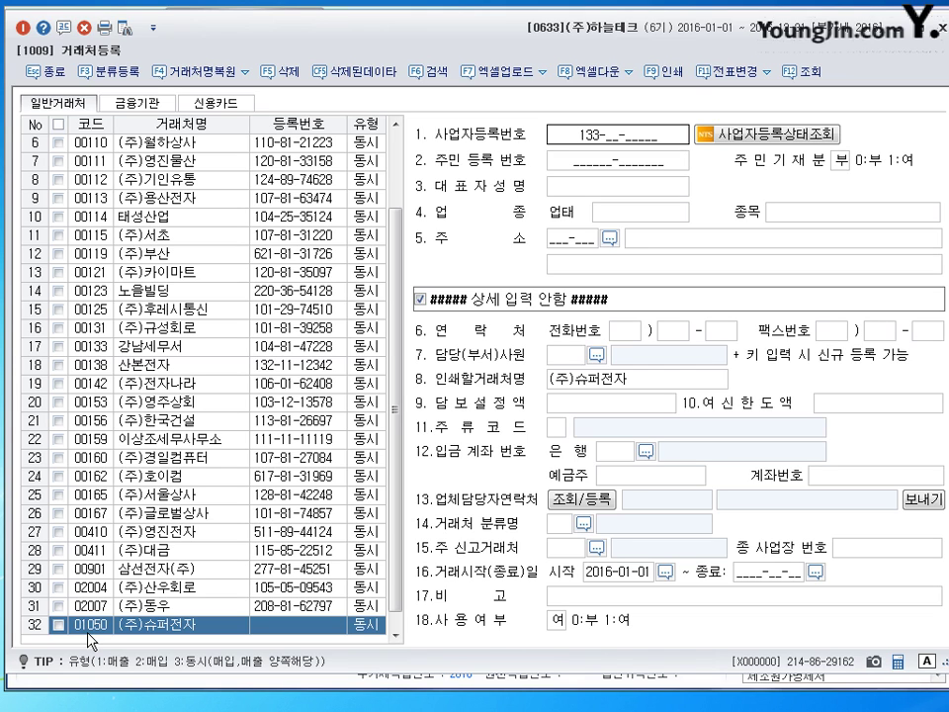
# Enter (주)슈퍼전자's registration number, representative's name, 업태 제조, 소매, 종목 전자부품 and business address
pyautogui.press('Return')
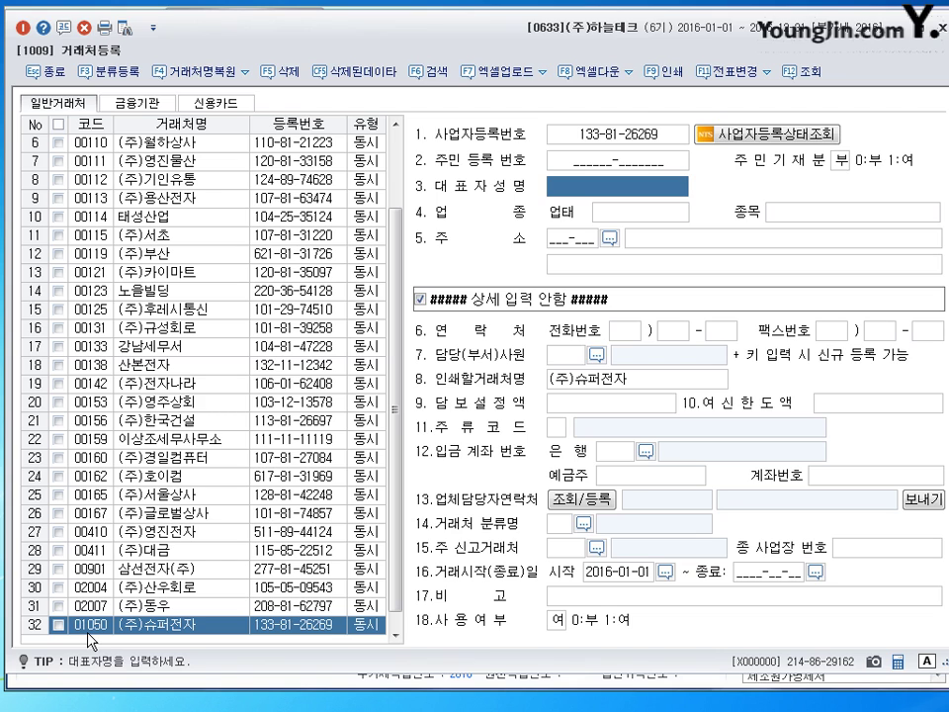
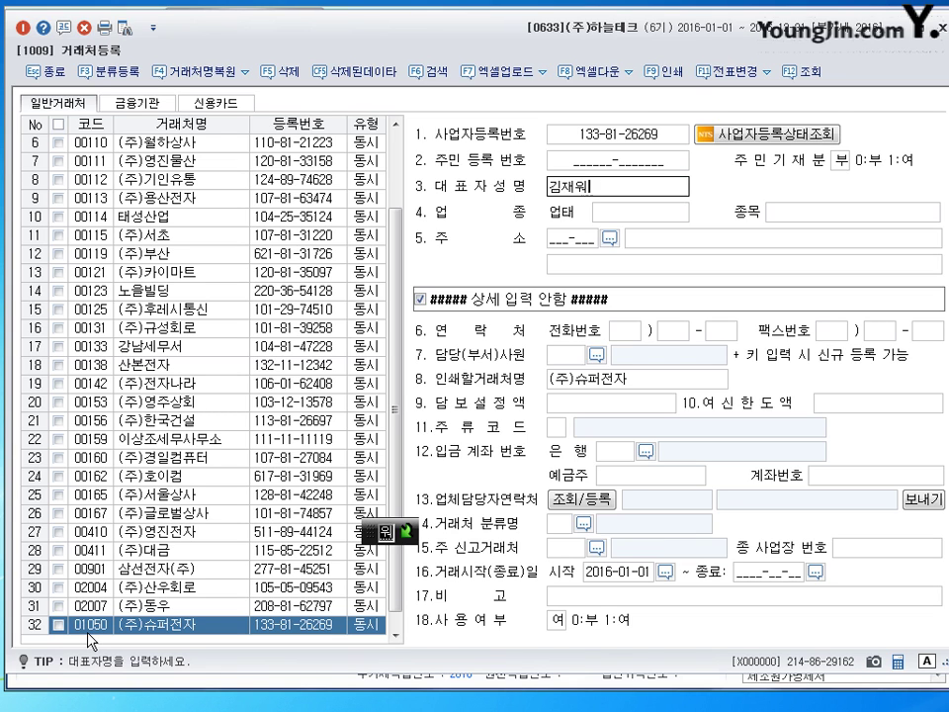
pyautogui.press('Return')
pyautogui.write('ㅈ')
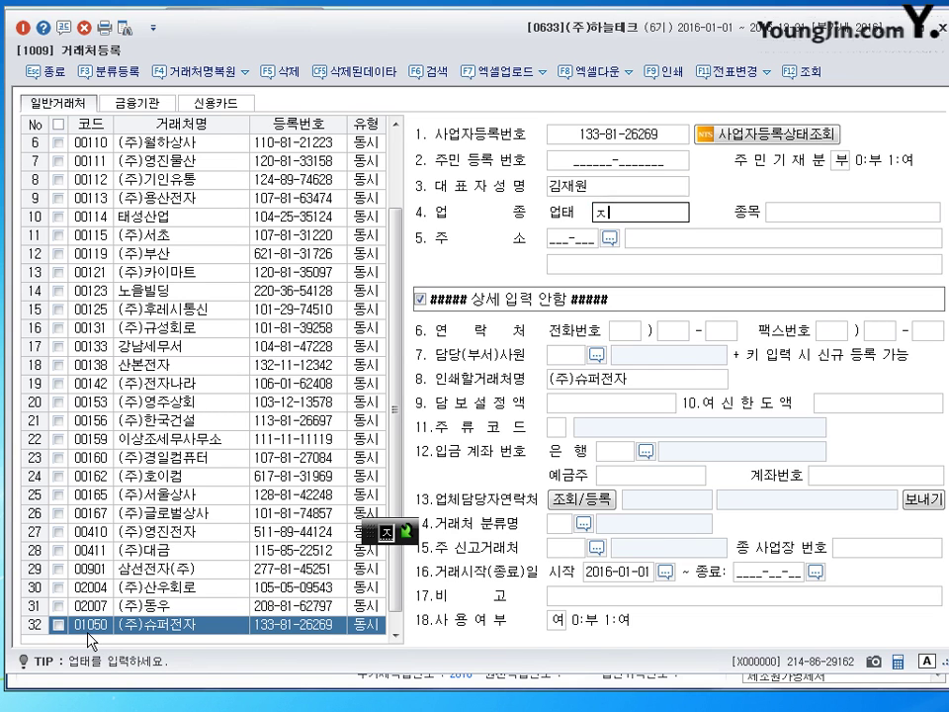
pyautogui.write('ㅔ조, 솜ㅐ')
pyautogui.press('Return')
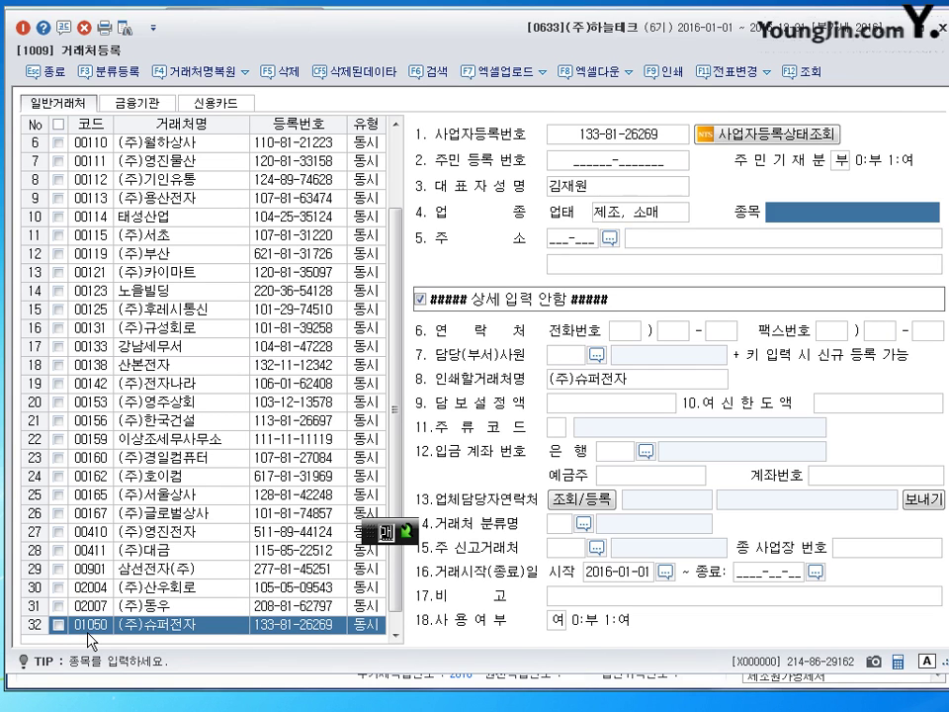
pyautogui.write('전자부푸')
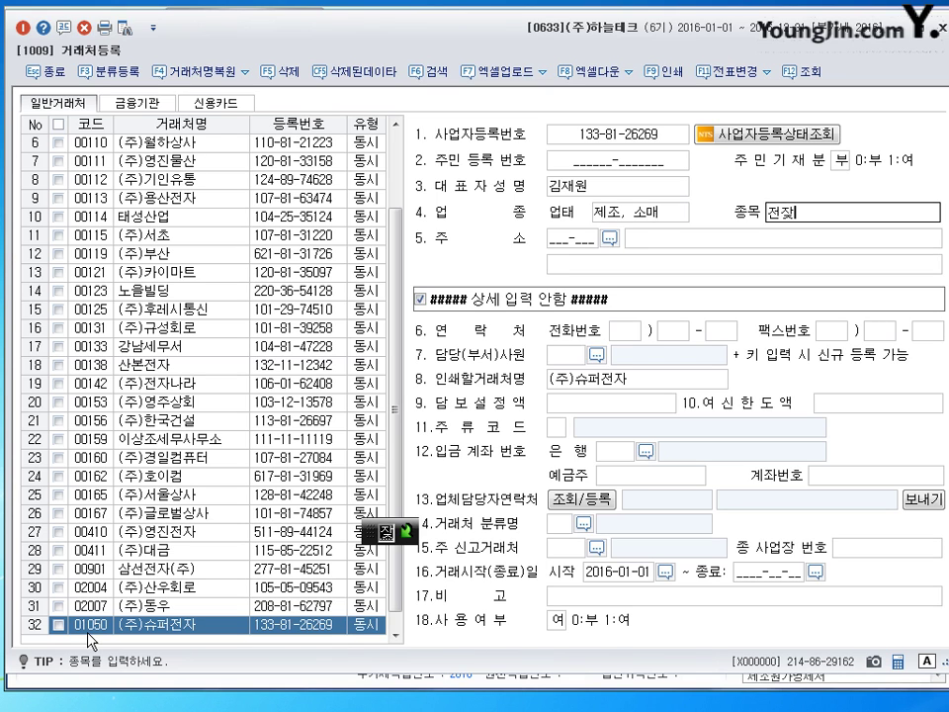
pyautogui.write('ㅁ')
pyautogui.press('Return')
pyautogui.press('Return')
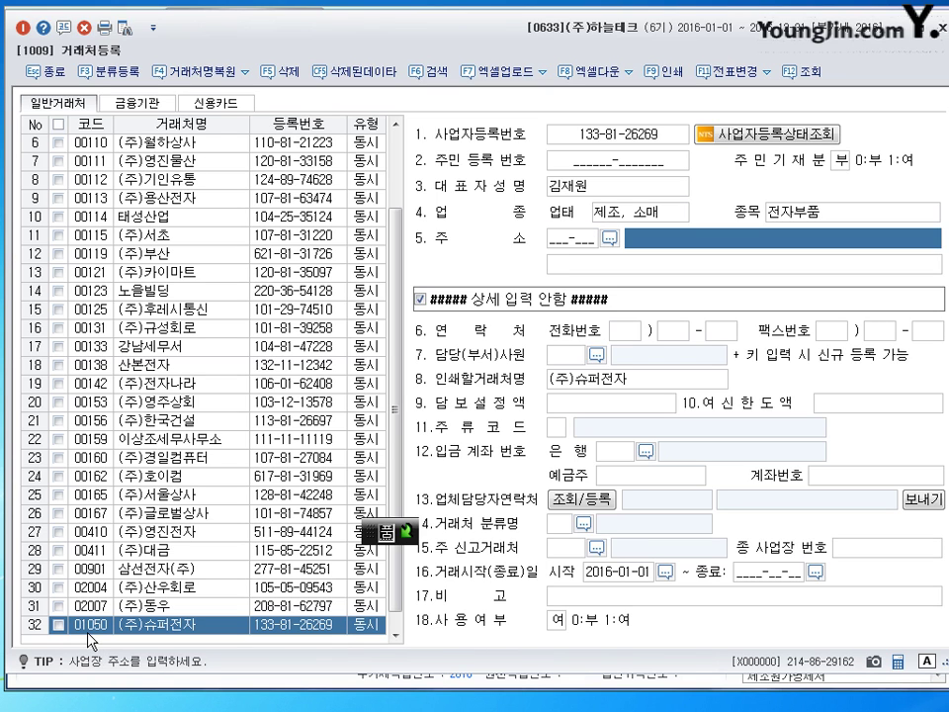
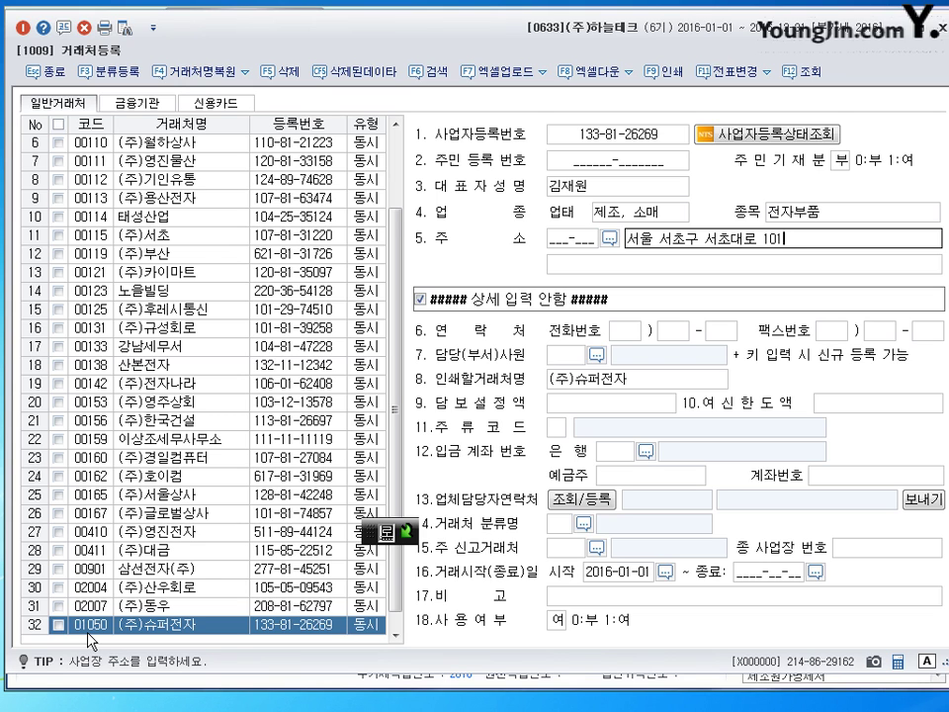
pyautogui.press('Return')
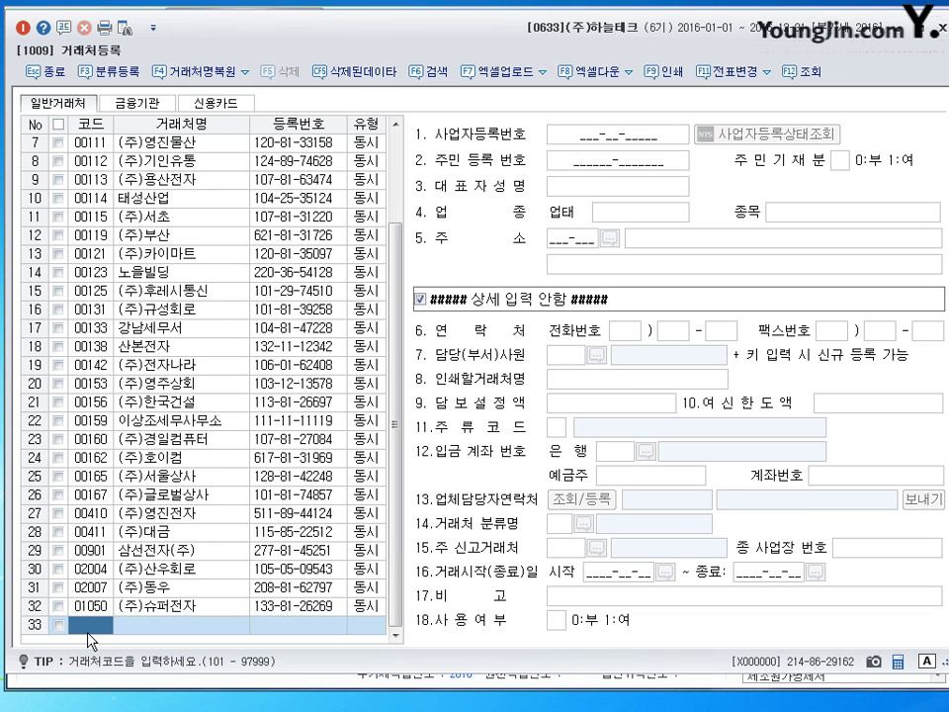
# Close 거래처등록 and switch to the 거래처별초기이월 screen
pyautogui.click(939, 27)
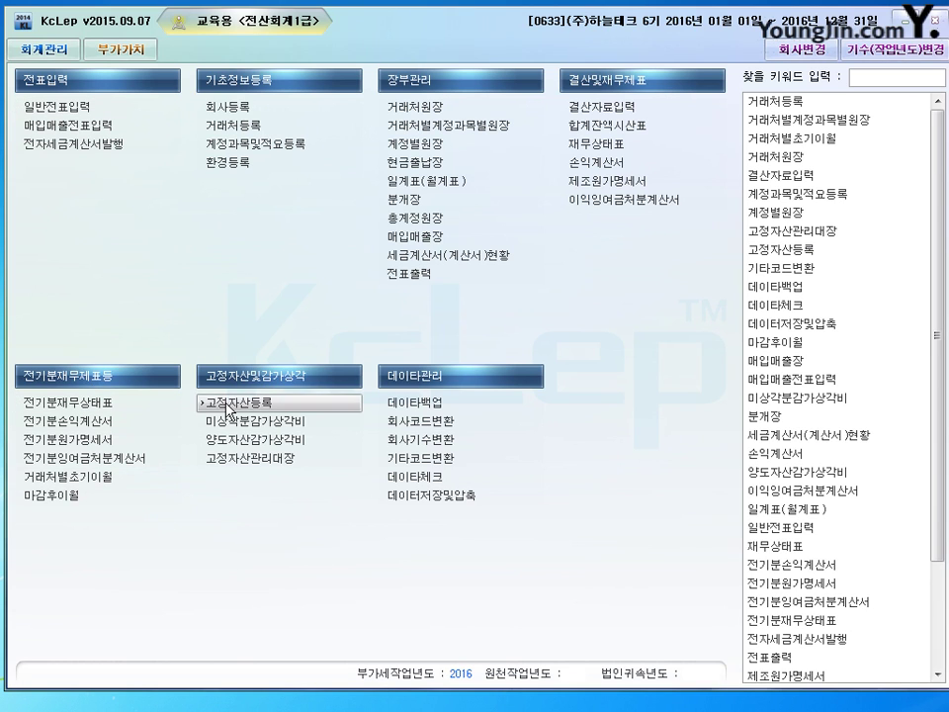
pyautogui.click(67, 476)
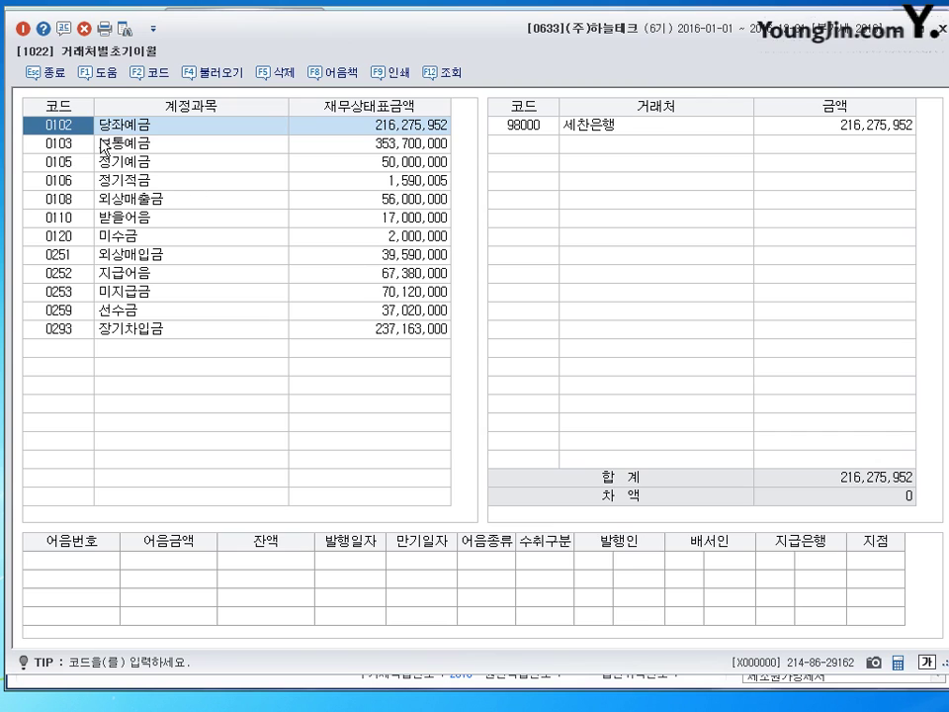
# Delete (주)강원's 2,680,000 row from the 외상매출금 opening balances
pyautogui.click(120, 201)
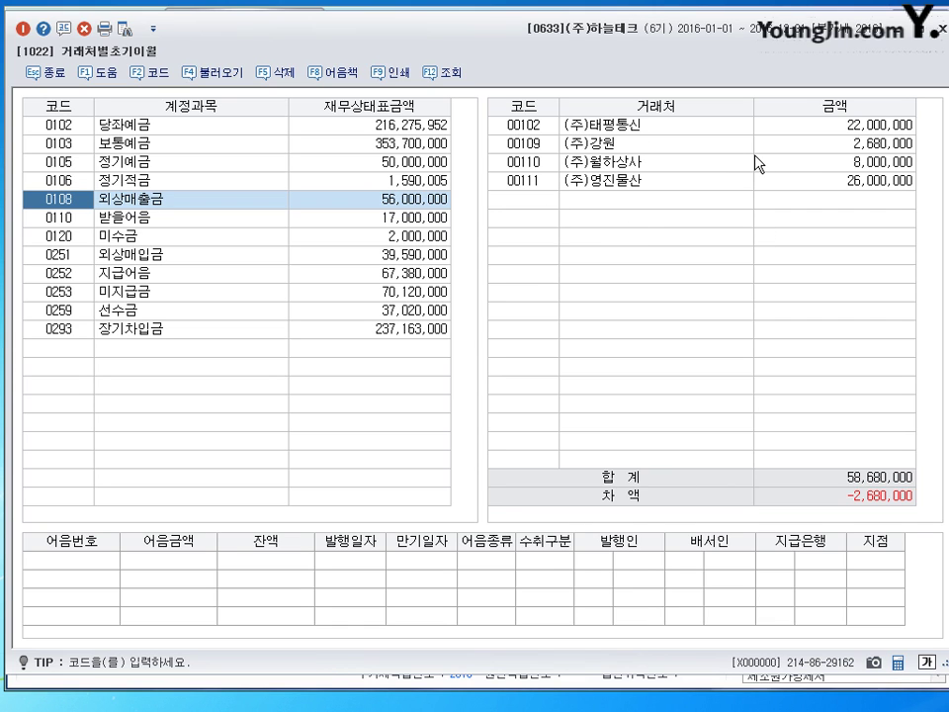
pyautogui.click(876, 148)
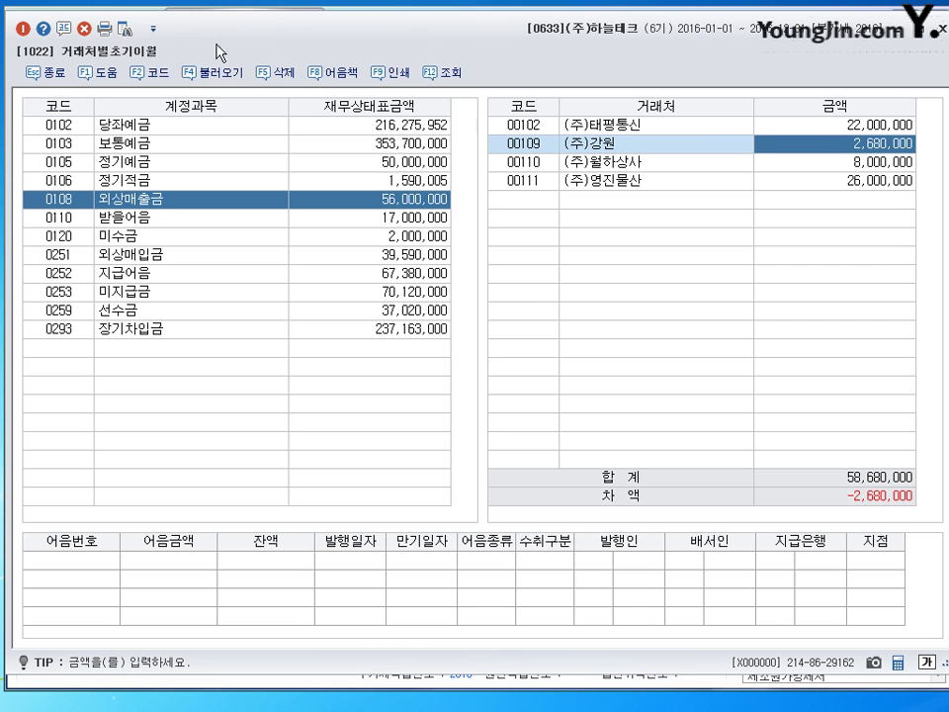
pyautogui.click(277, 72)
pyautogui.click(447, 375)
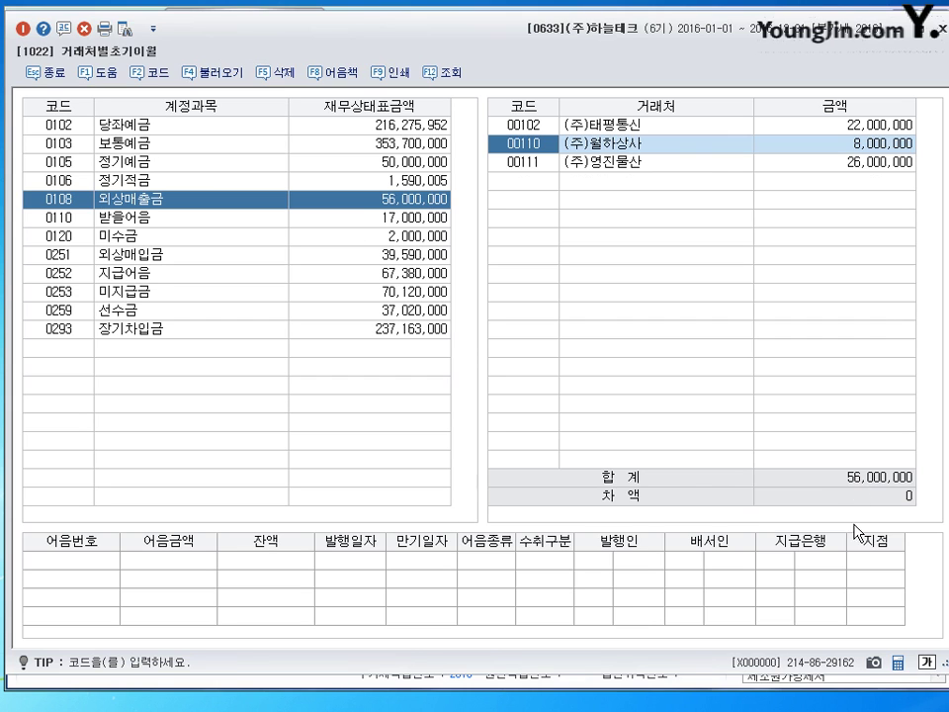
# Add (주)강원 with 2,680,000 under 받을어음
pyautogui.click(163, 217)
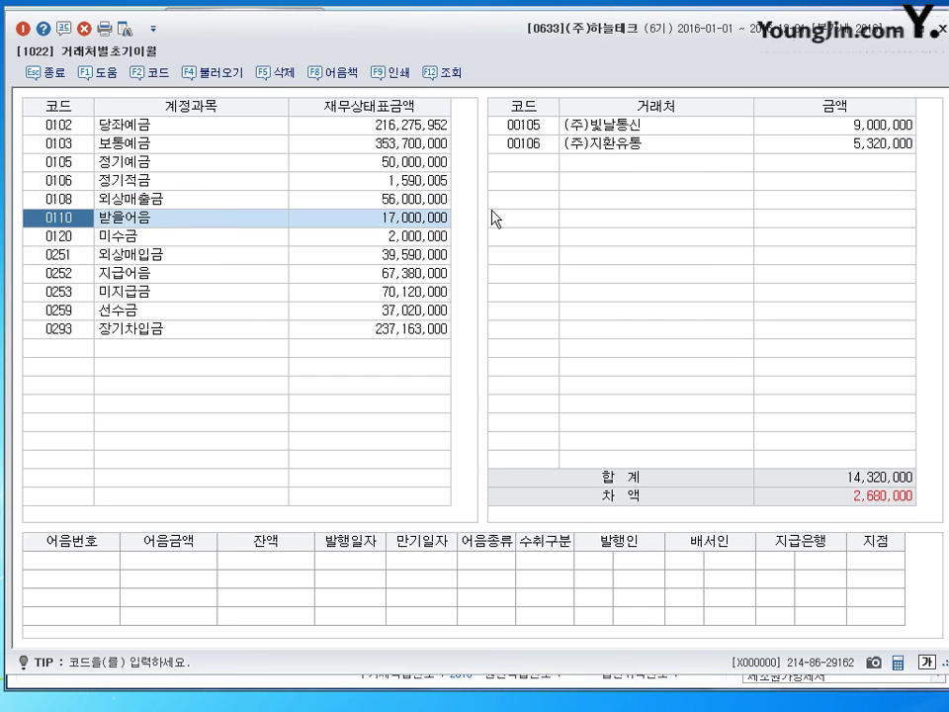
pyautogui.click(519, 167)
pyautogui.press('F2')
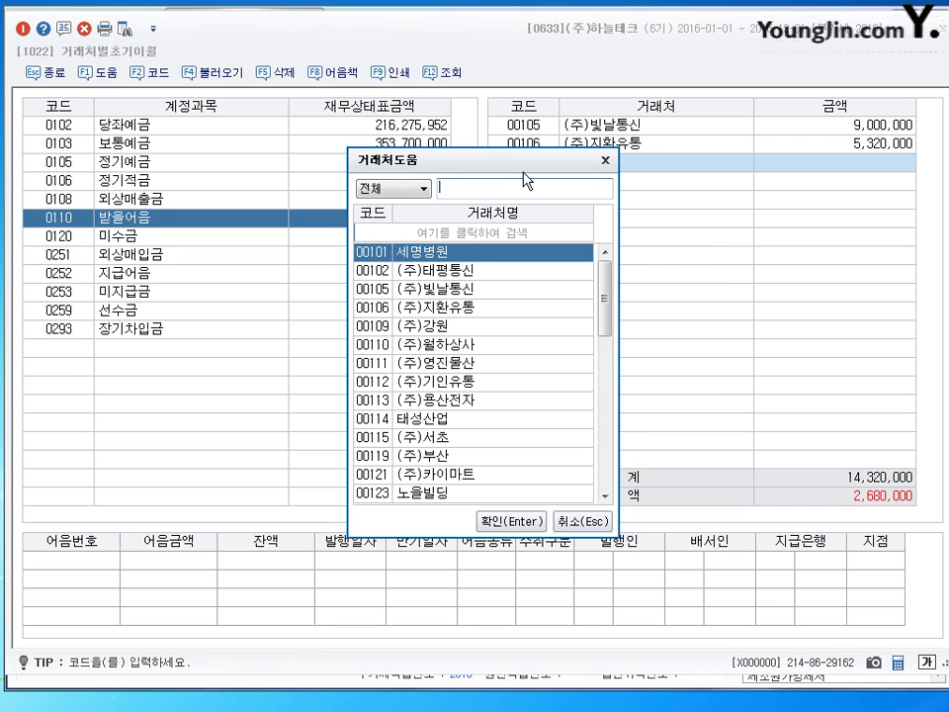
pyautogui.write('강원')
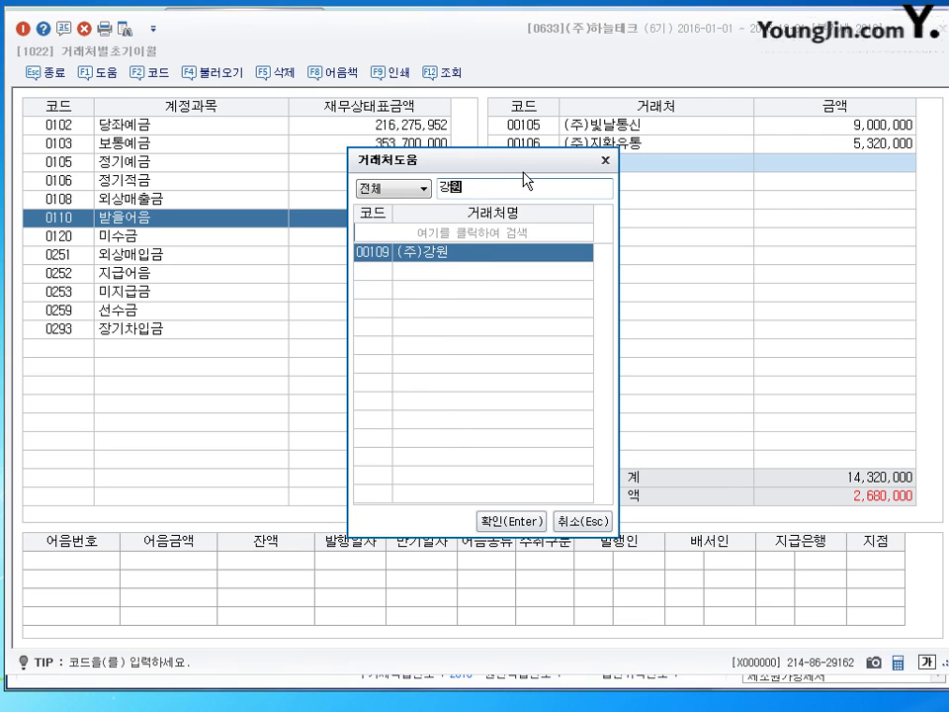
pyautogui.press('Return')
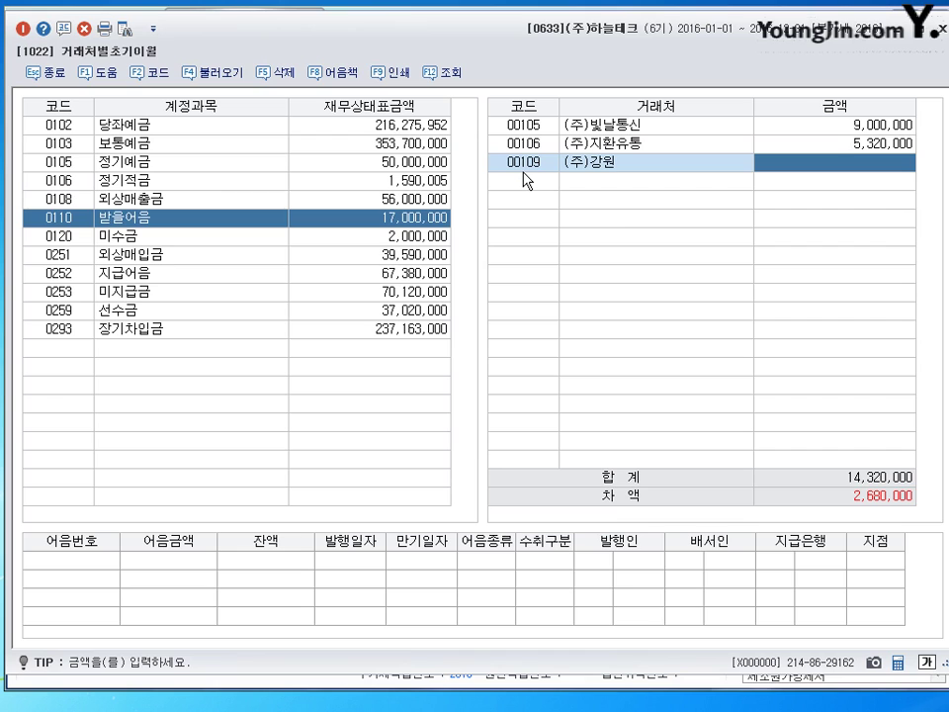
pyautogui.write('2680000')
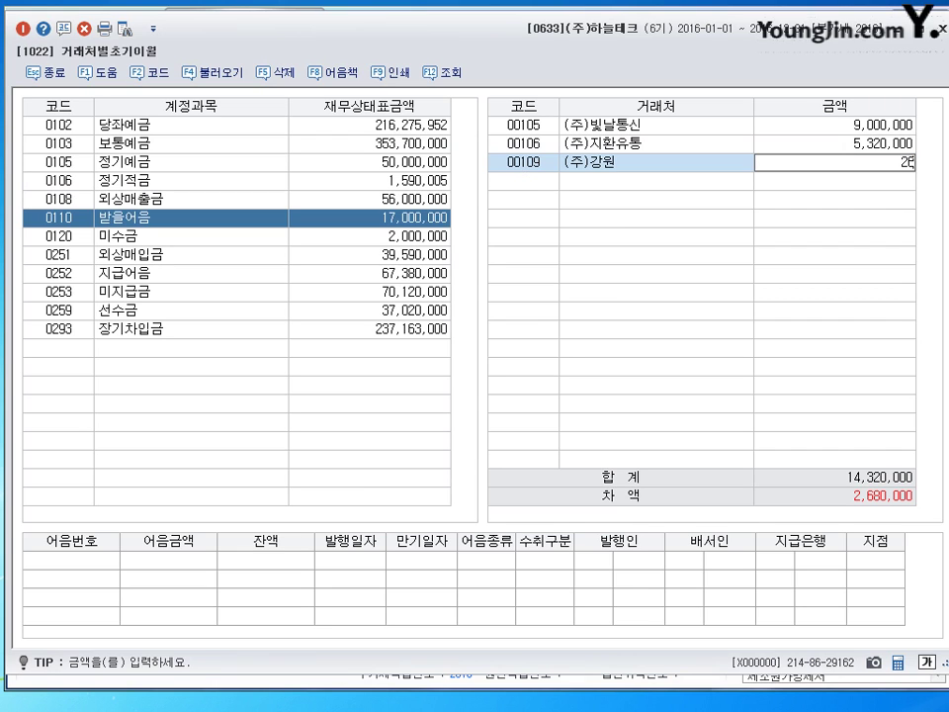
pyautogui.press('Return')
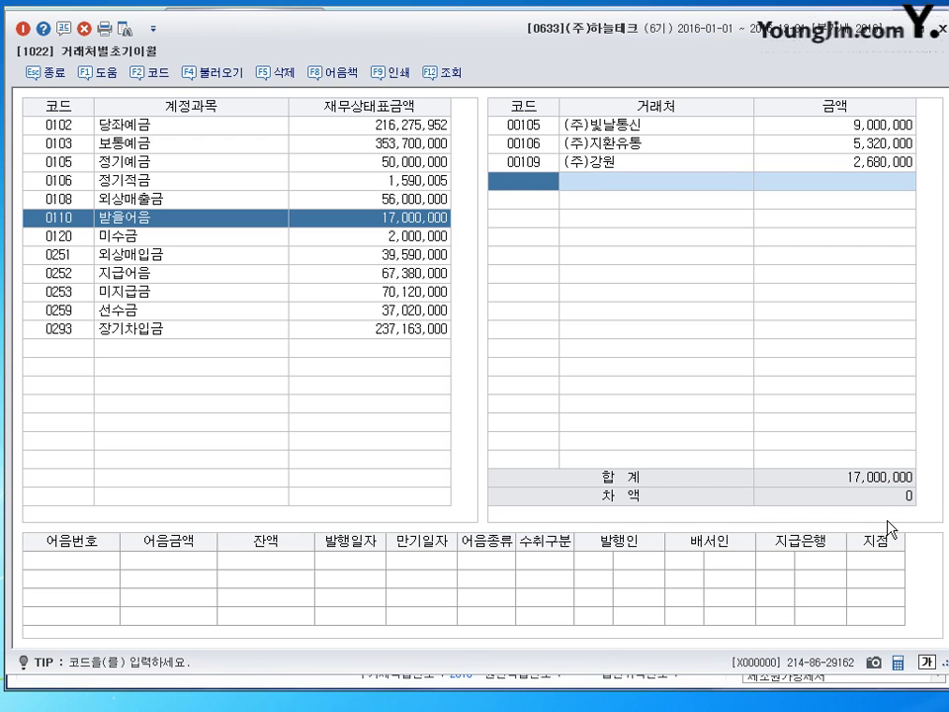
# Delete the (주)부산 row from the 외상매입금 opening balances
pyautogui.click(197, 256)
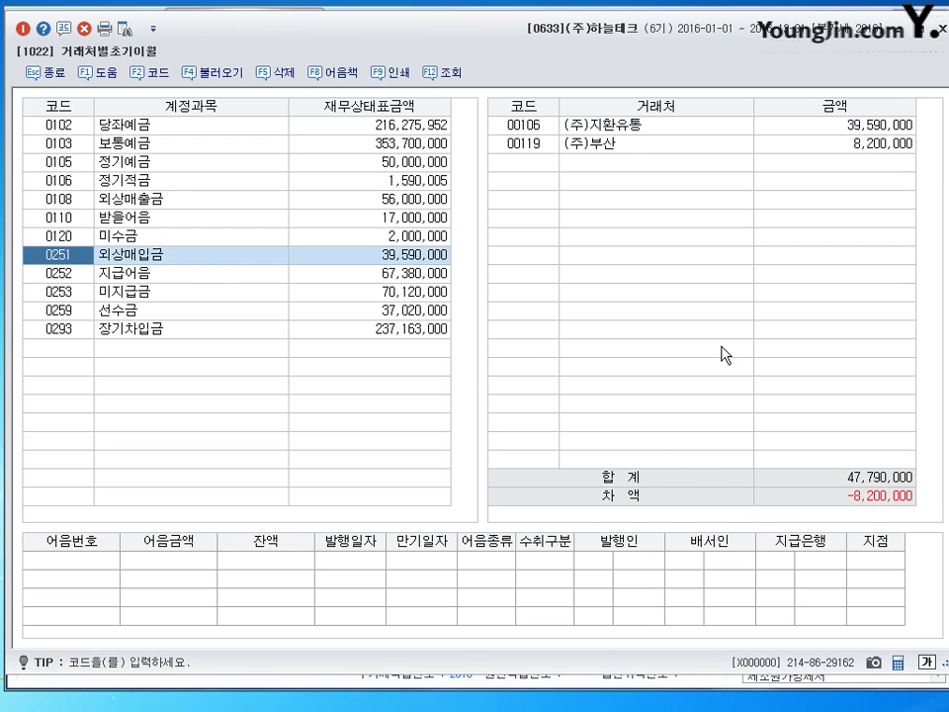
pyautogui.click(724, 146)
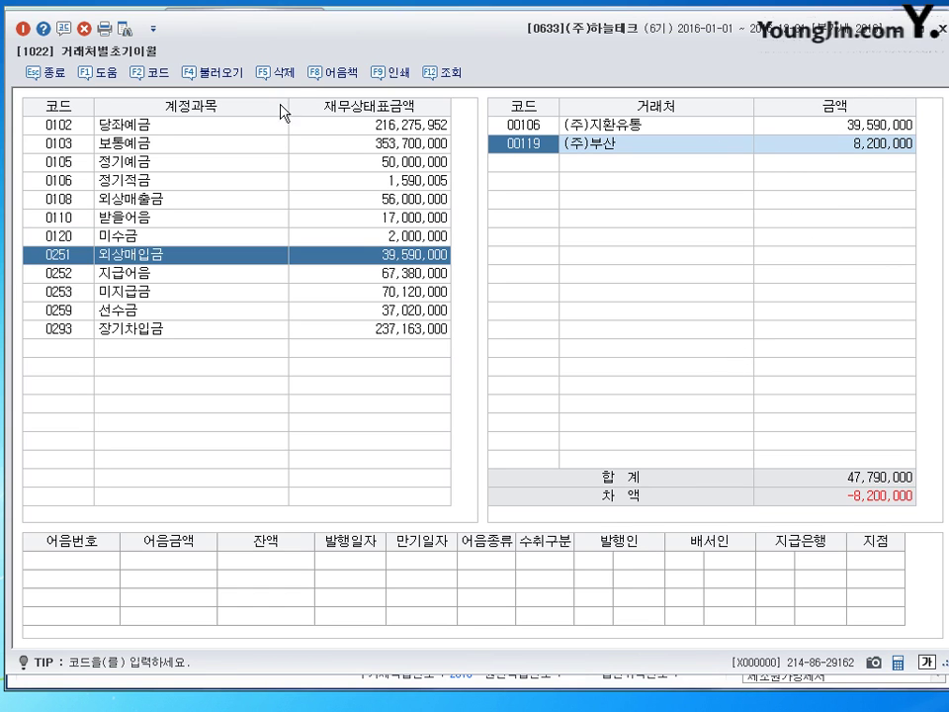
pyautogui.click(278, 73)
pyautogui.click(451, 438)
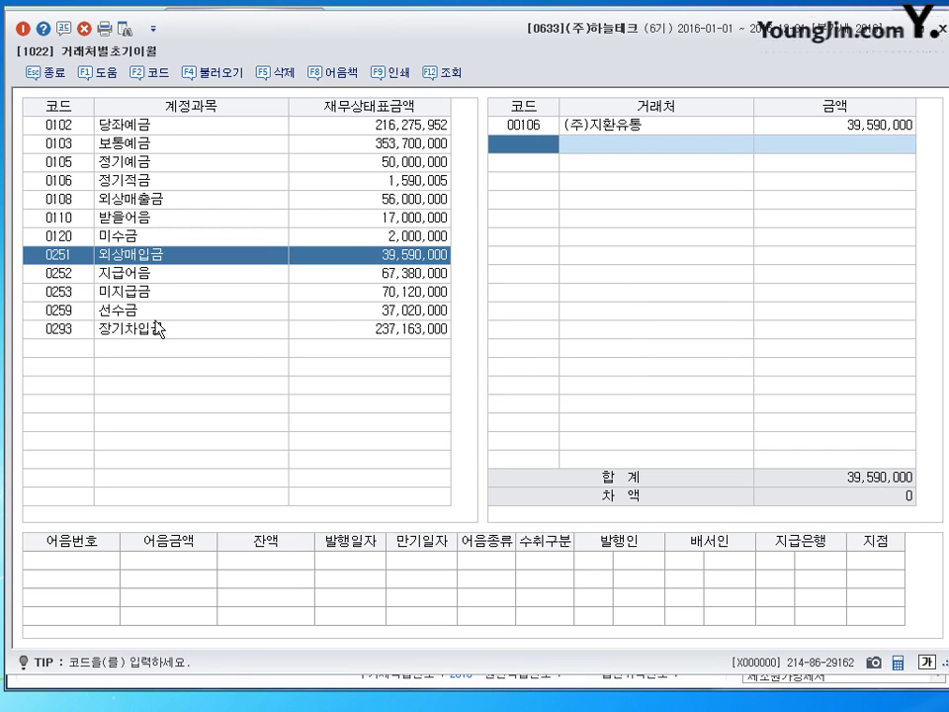
# Add (주)부산 under 지급어음 with an amount of 8,200,000
pyautogui.press('Return')
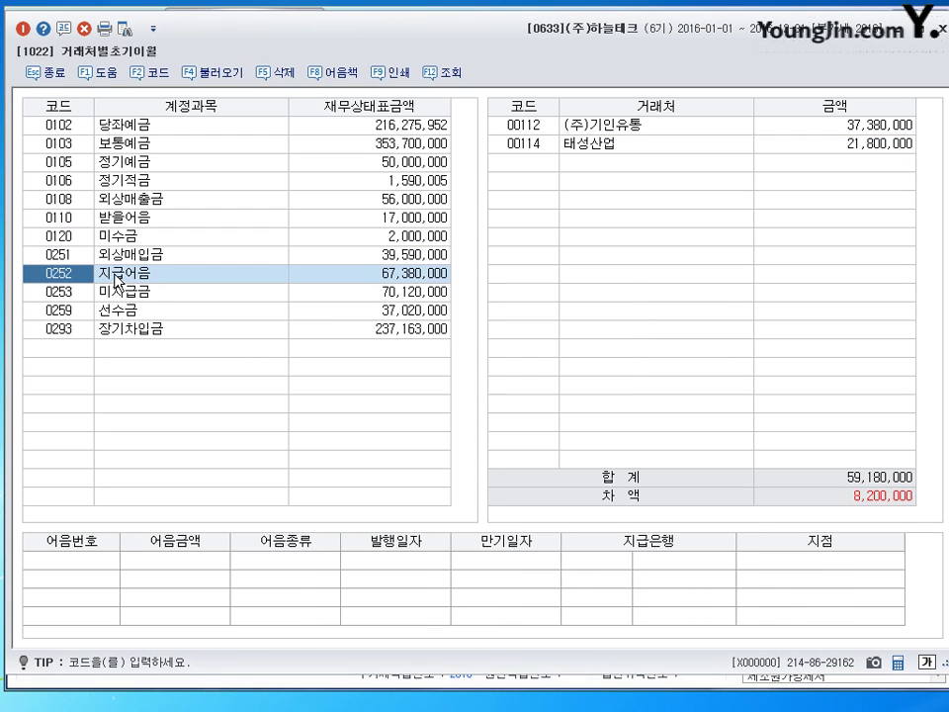
pyautogui.click(517, 170)
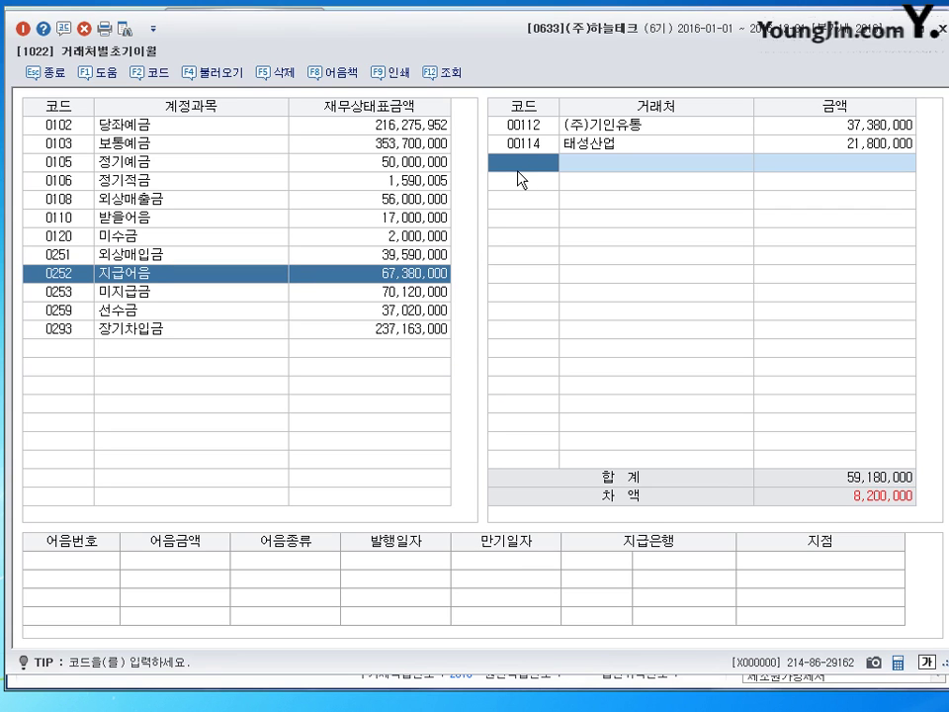
pyautogui.click(151, 75)
pyautogui.write('부산')
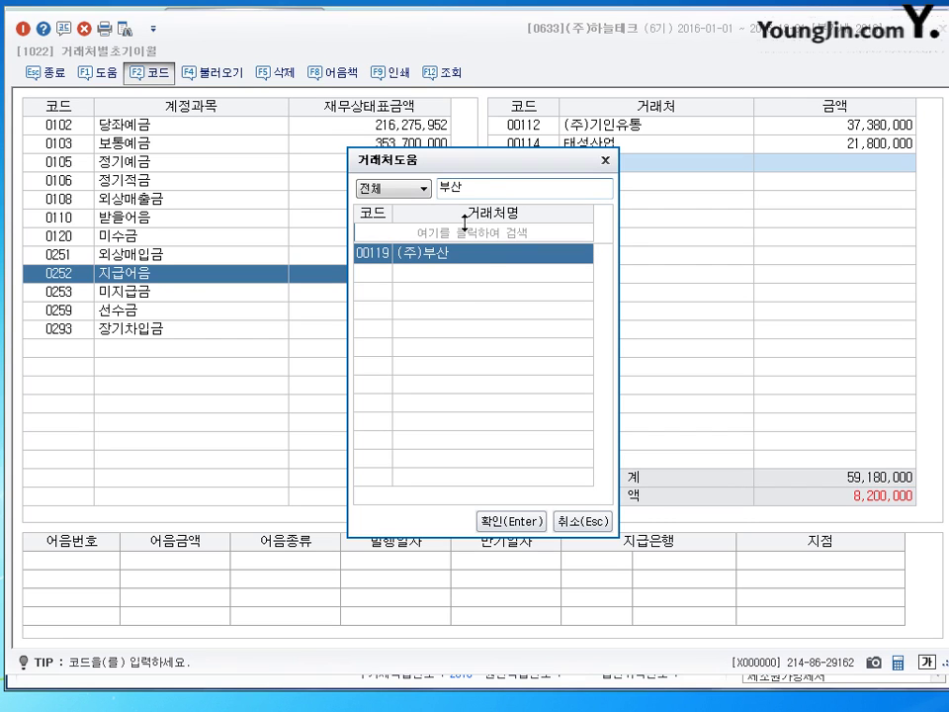
pyautogui.press('Return')
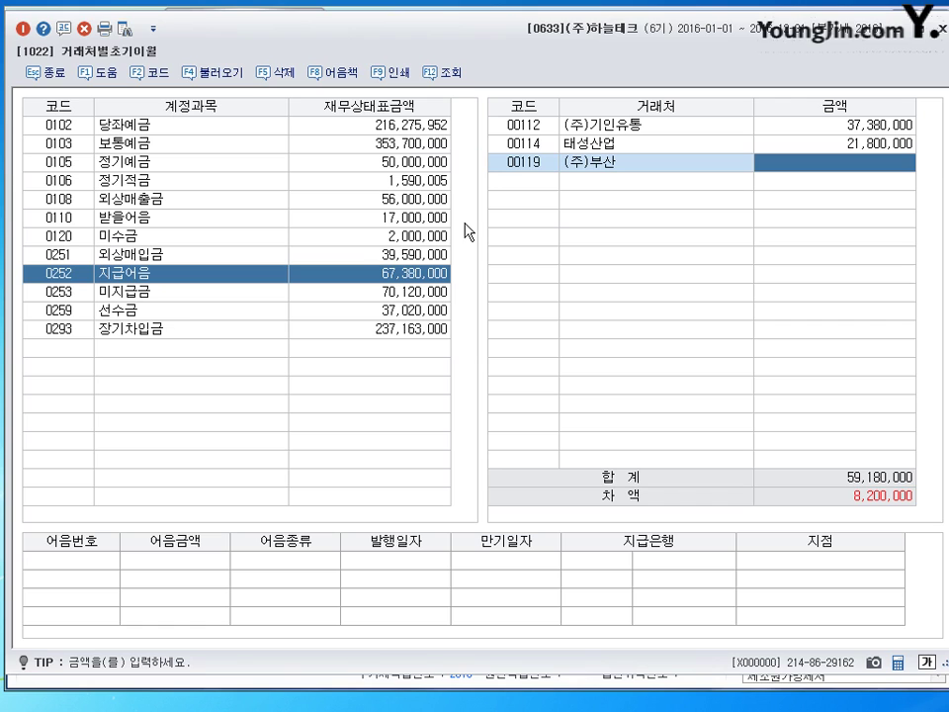
pyautogui.write('8200')
pyautogui.press('Return')
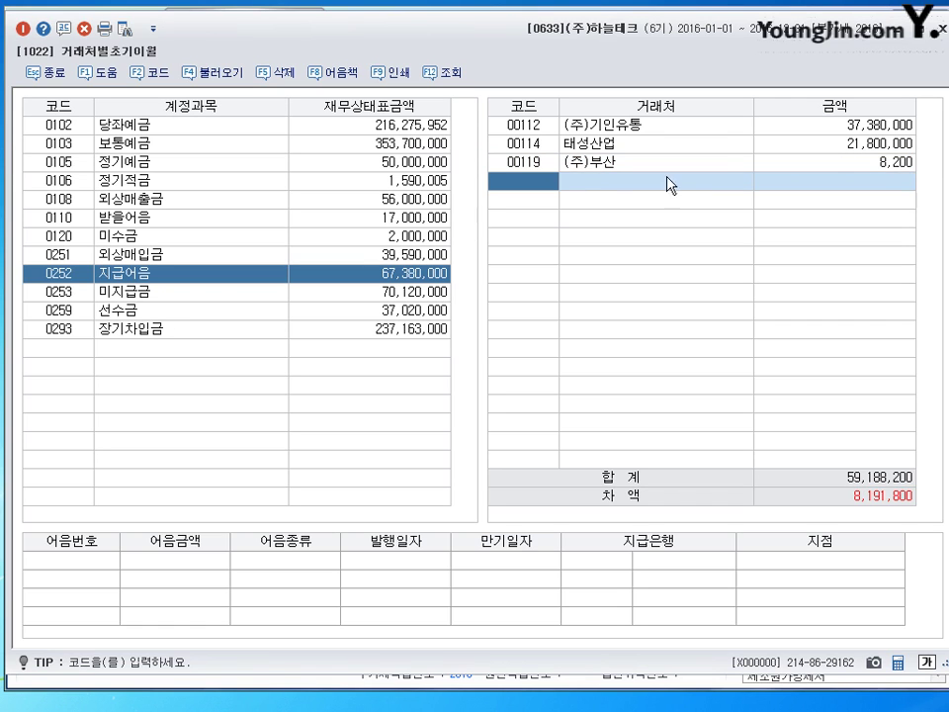
pyautogui.click(822, 163)
pyautogui.press('BackSpace')
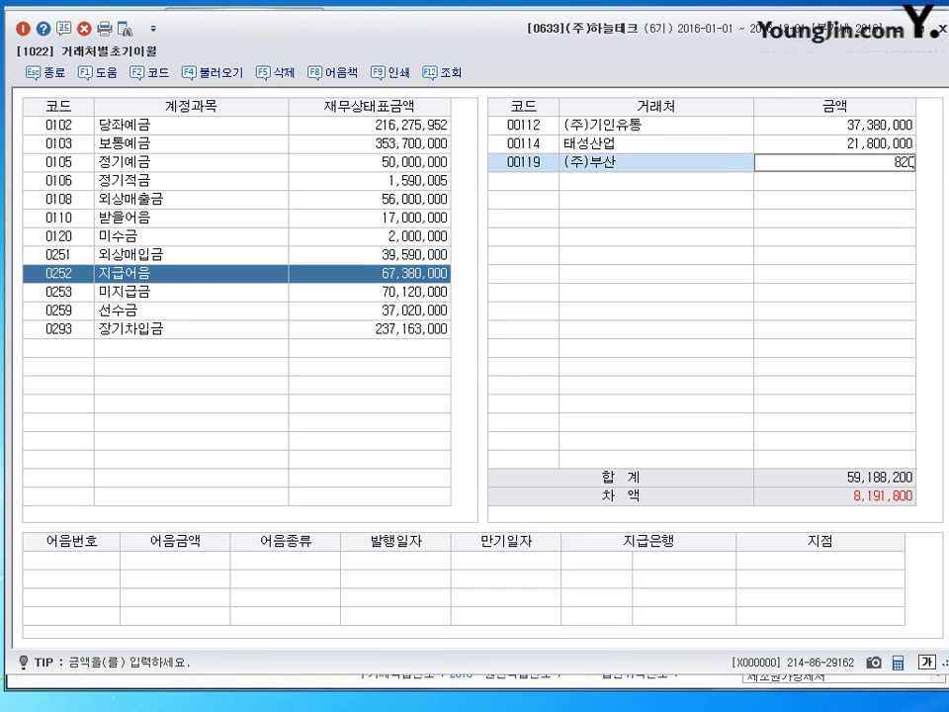
pyautogui.write('0000')
pyautogui.press('Return')
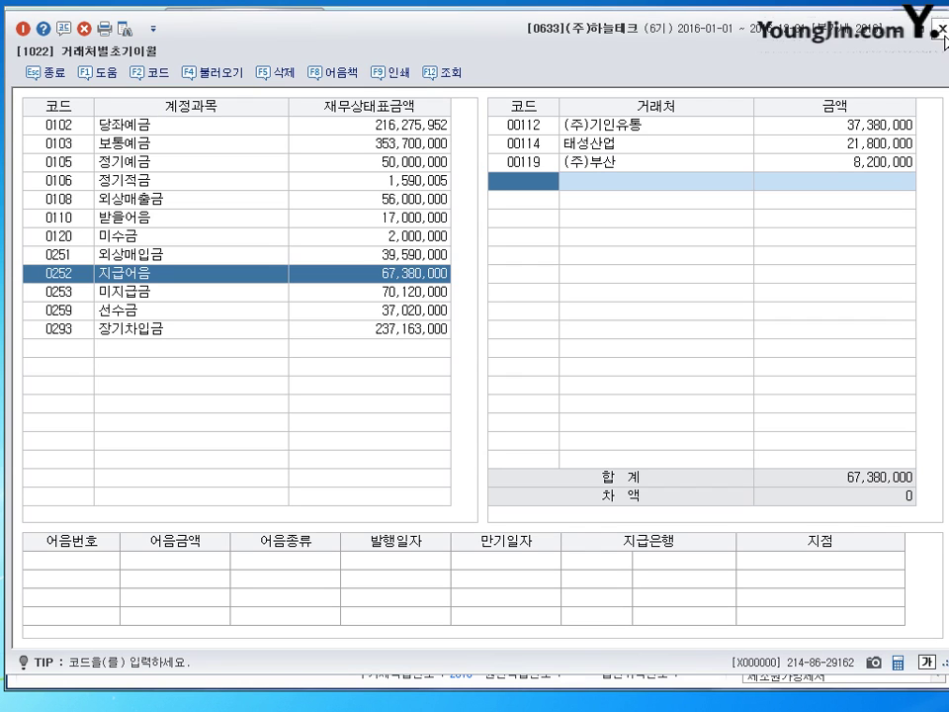
# Close 거래처별초기이월 and open 계정과목및적요등록
pyautogui.click(942, 33)
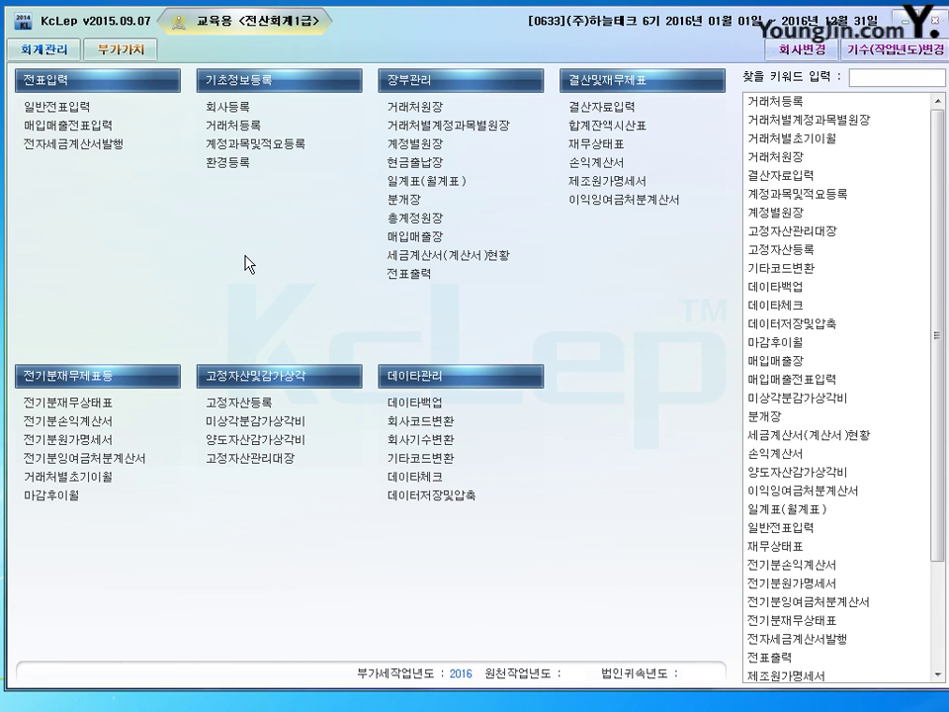
pyautogui.click(284, 154)
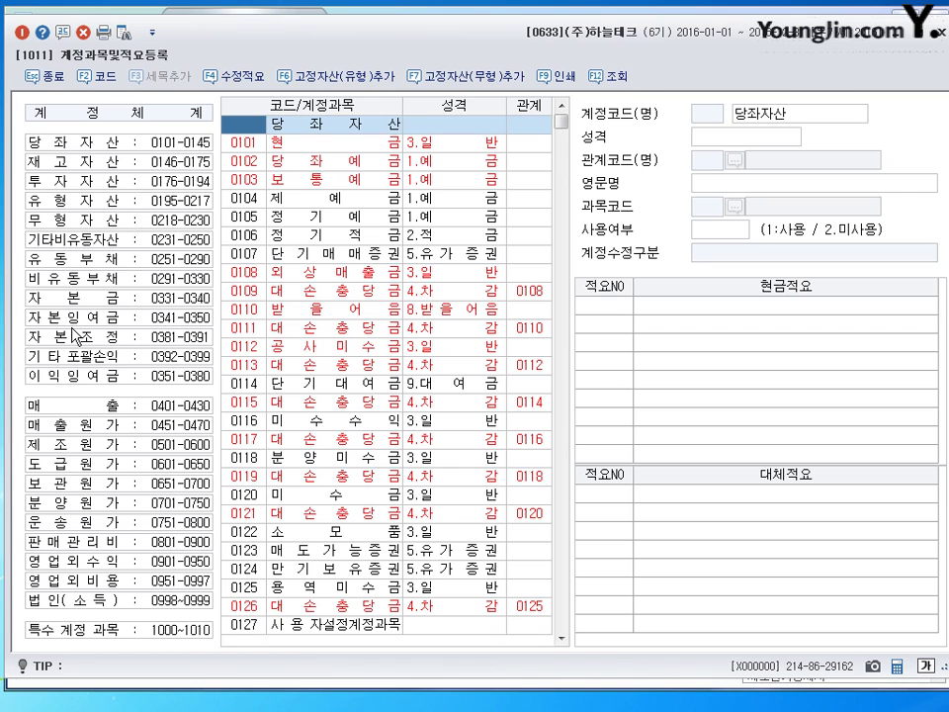
# Add 대체적요 7 '국공채 매각으로 인한 당좌예금 입금' to account 0181 만기보유증권
pyautogui.click(61, 181)
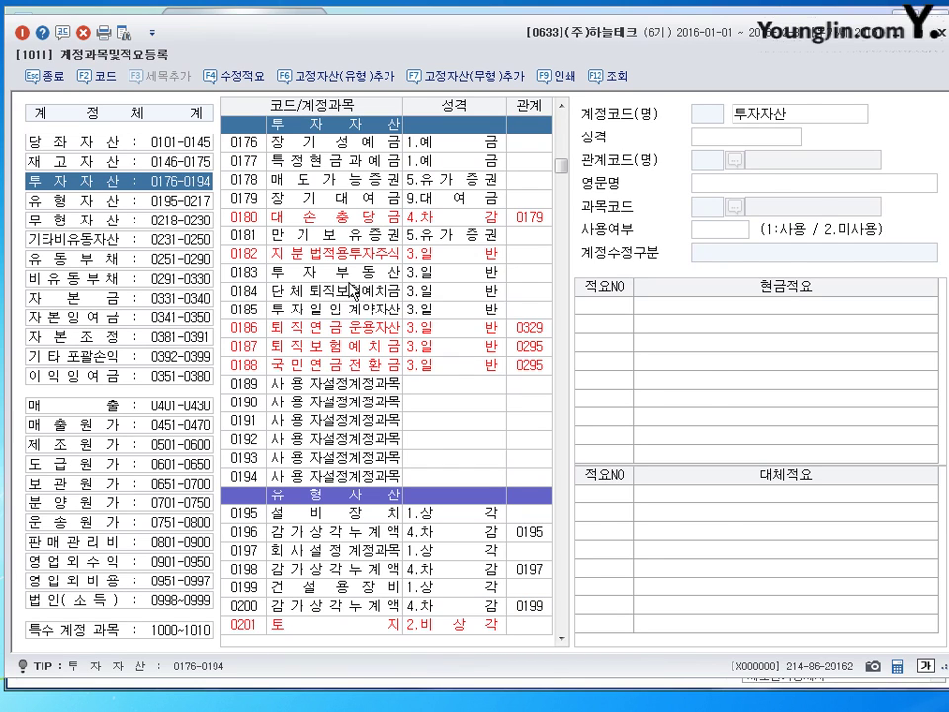
pyautogui.click(343, 243)
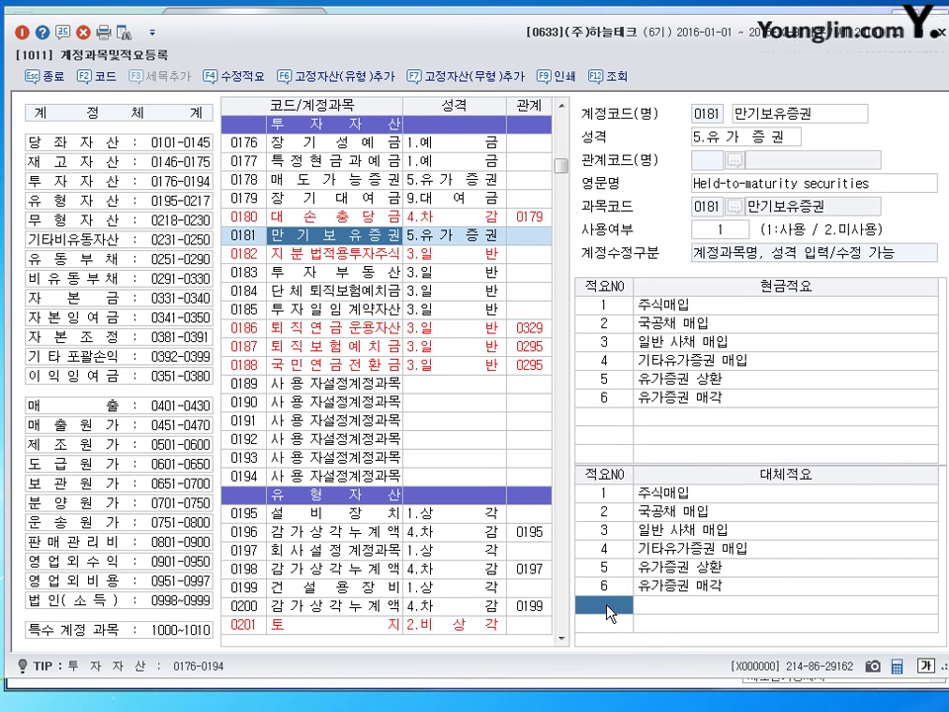
pyautogui.press('Return')
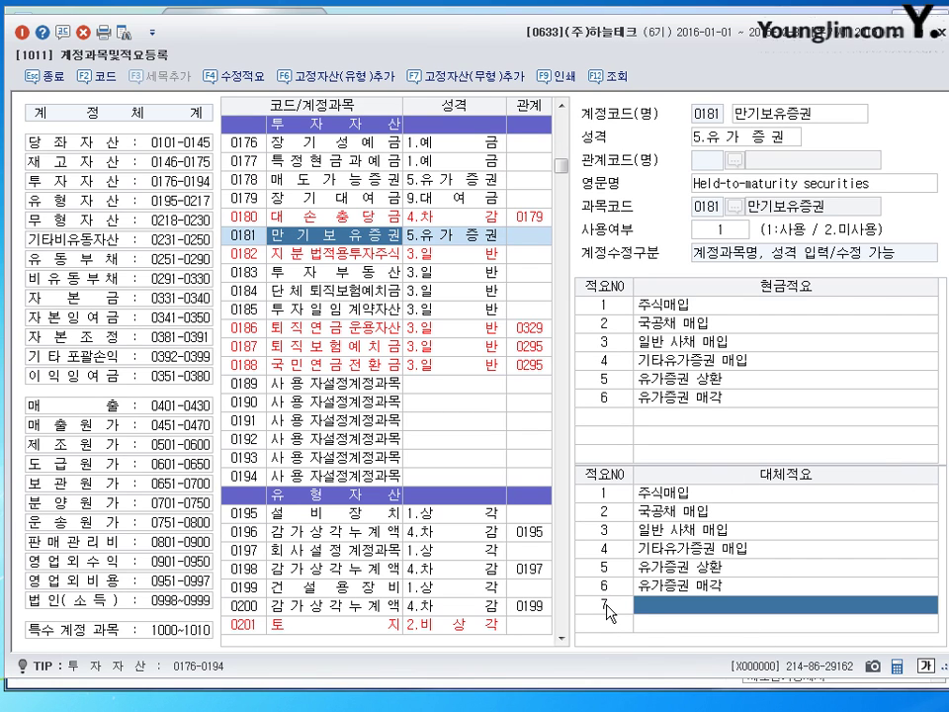
pyautogui.write('국공ㅊ')
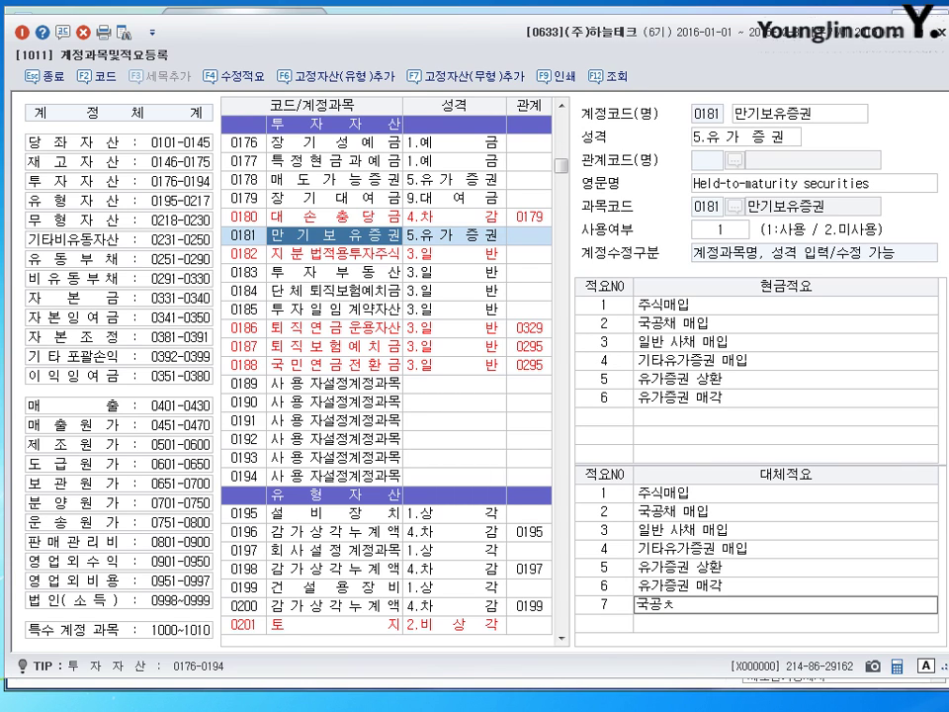
pyautogui.write('ㅐ 매ㄱ')
pyautogui.press('BackSpace')
pyautogui.write('각으로 인하')
pyautogui.write('ㄴ 당좌예')
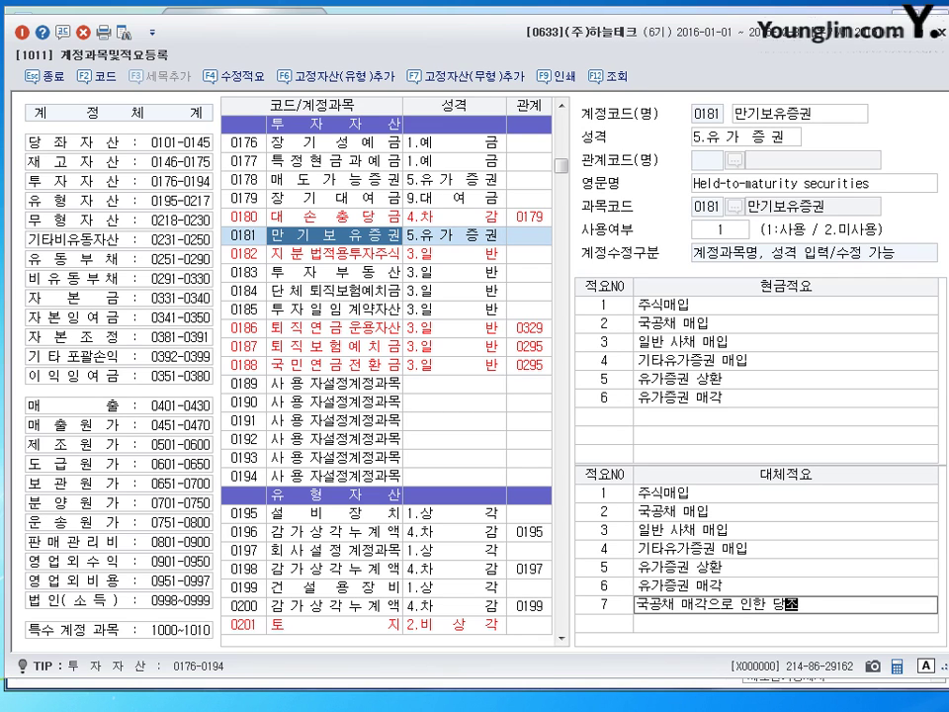
pyautogui.write('금 입금')
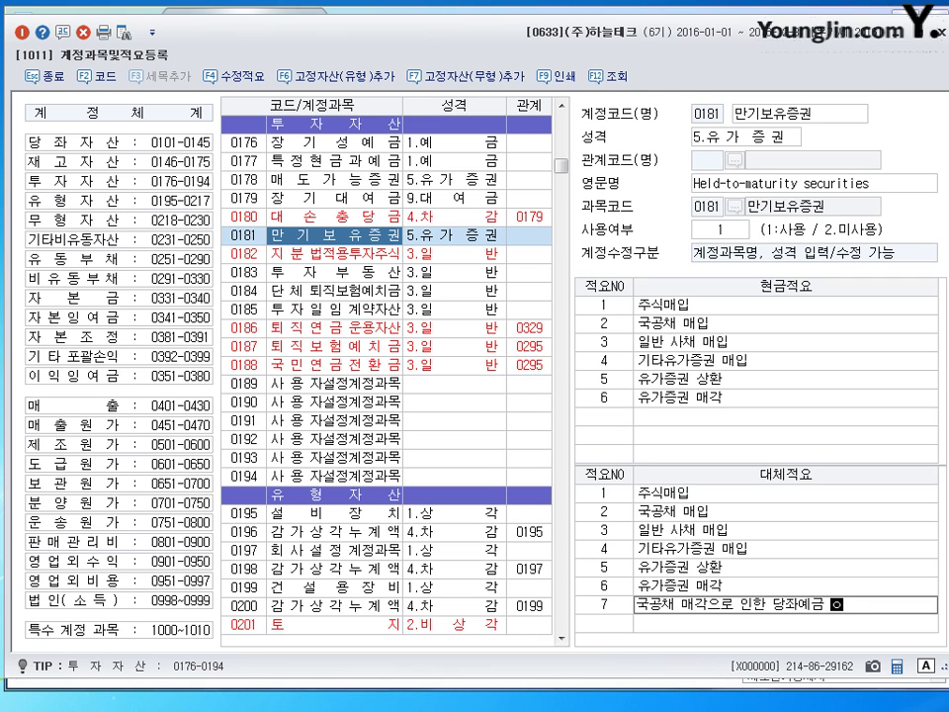
pyautogui.press('Return')
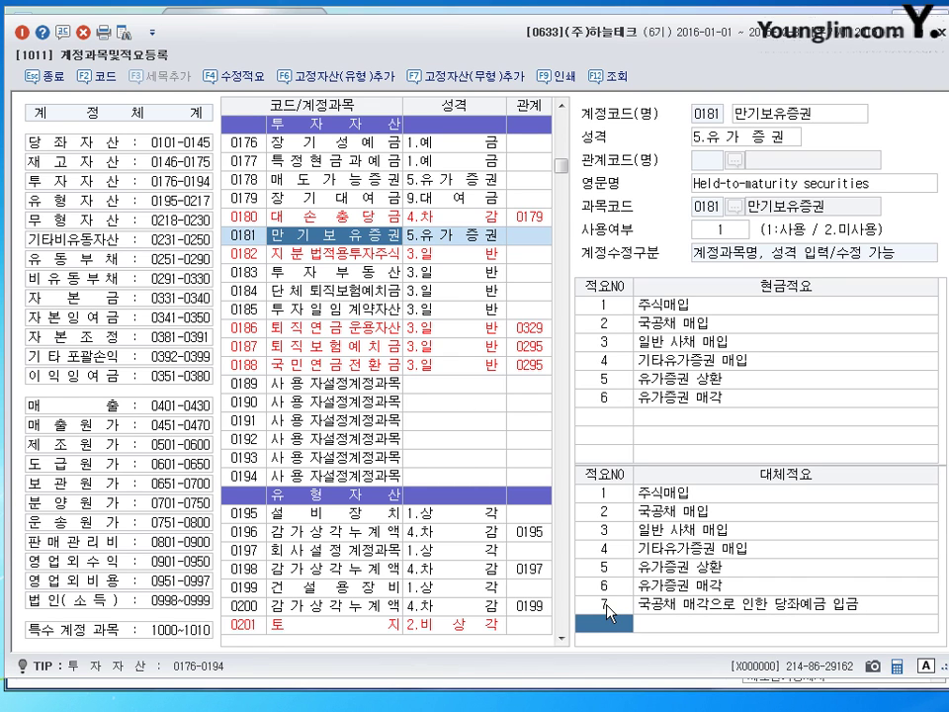
pyautogui.click(937, 29)
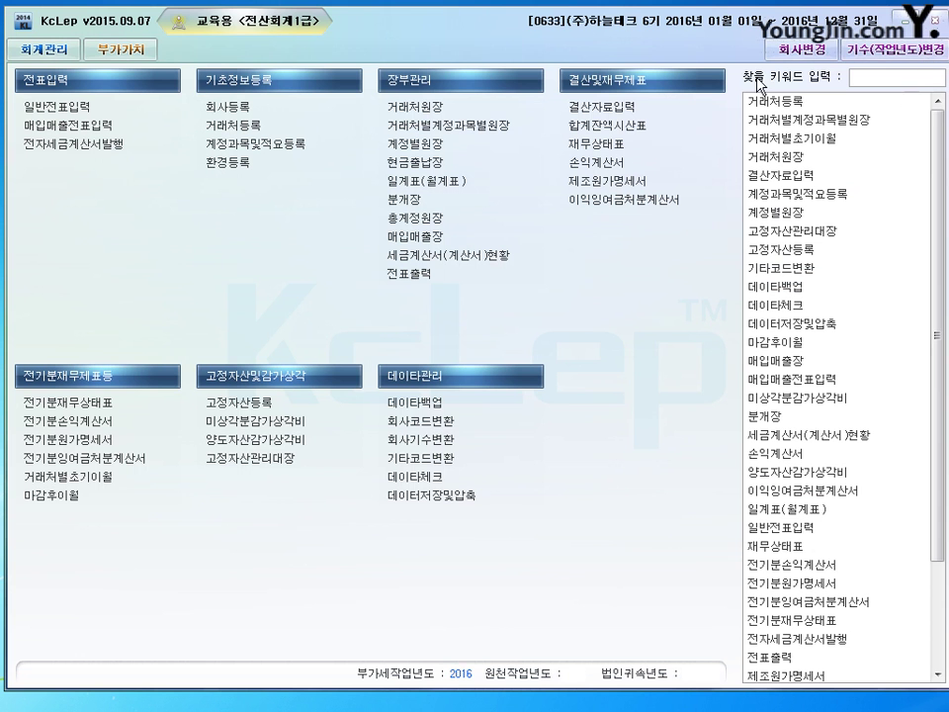
# Set the 일반전표입력 date to month 02, day 9
pyautogui.click(383, 107)
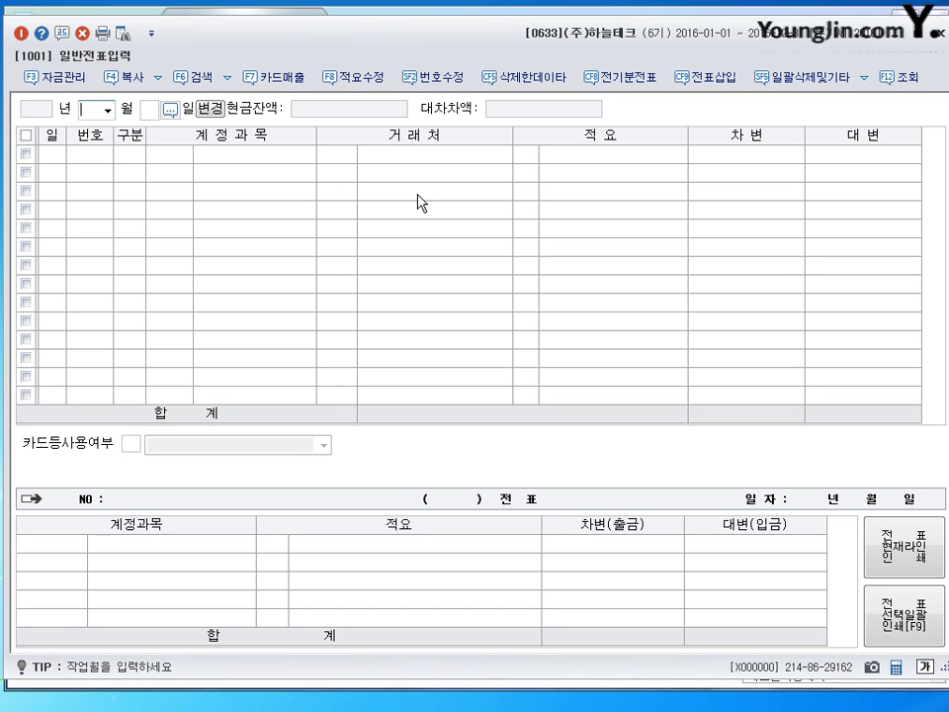
pyautogui.write('02')
pyautogui.press('Return')
pyautogui.write('9')
pyautogui.press('Return')
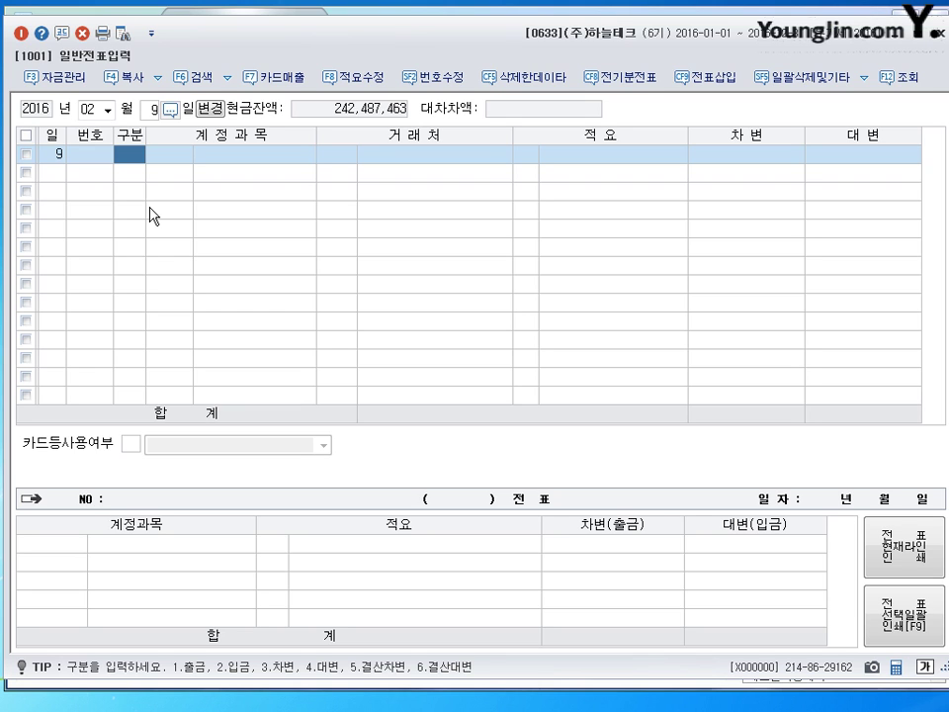
# Debit 0811 복리후생비 1,500,000 and 0511 복리후생비 3,500,000
pyautogui.write('3')
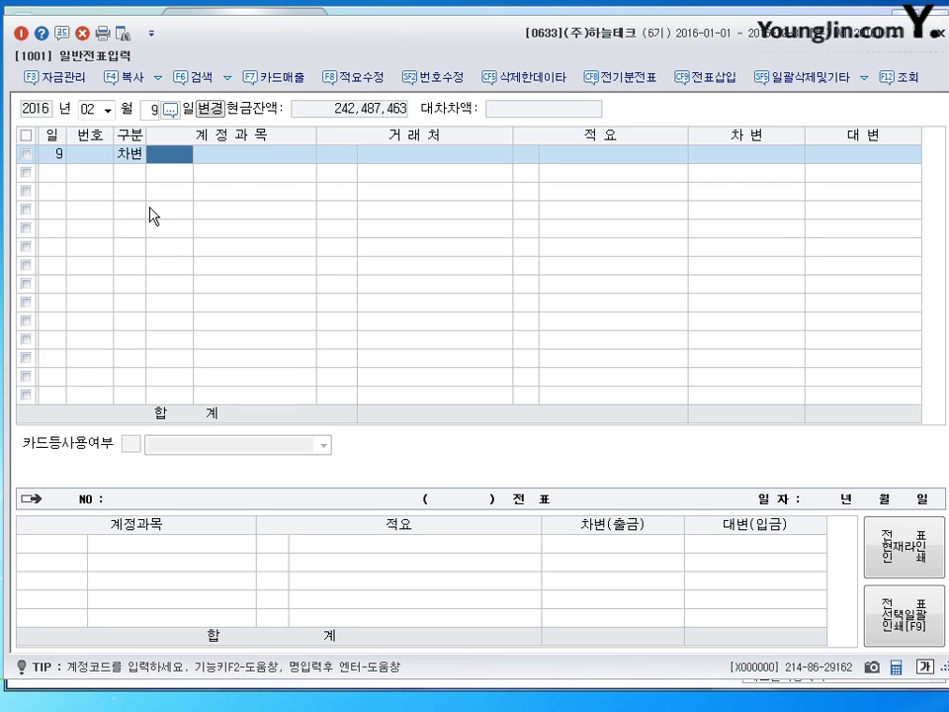
pyautogui.write('0811')
pyautogui.press('Return')
pyautogui.press('Return')
pyautogui.press('Return')
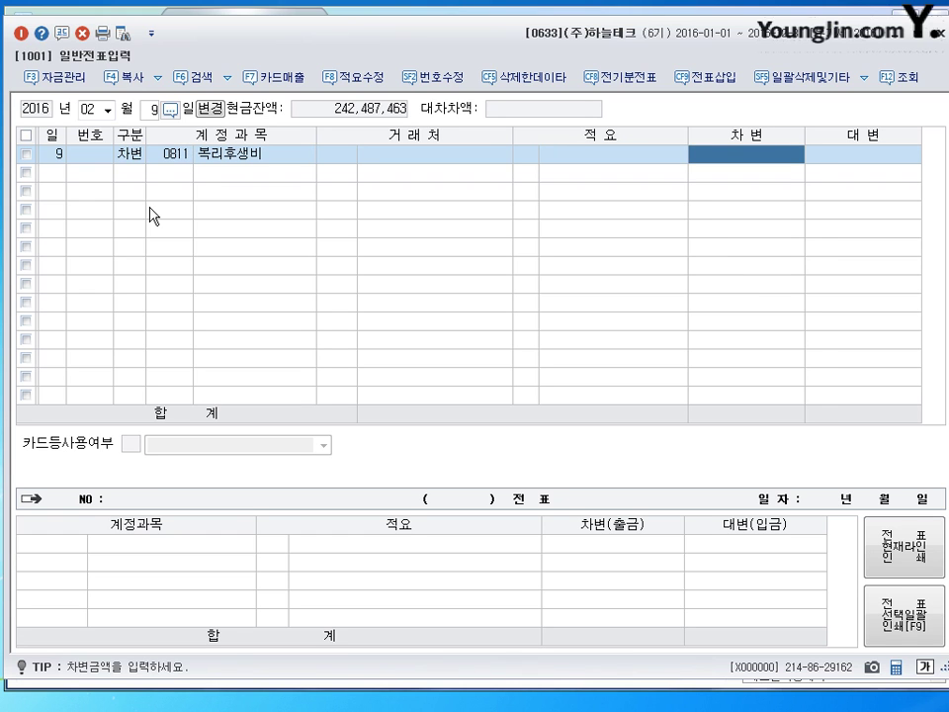
pyautogui.write('1500000')
pyautogui.press('Return')
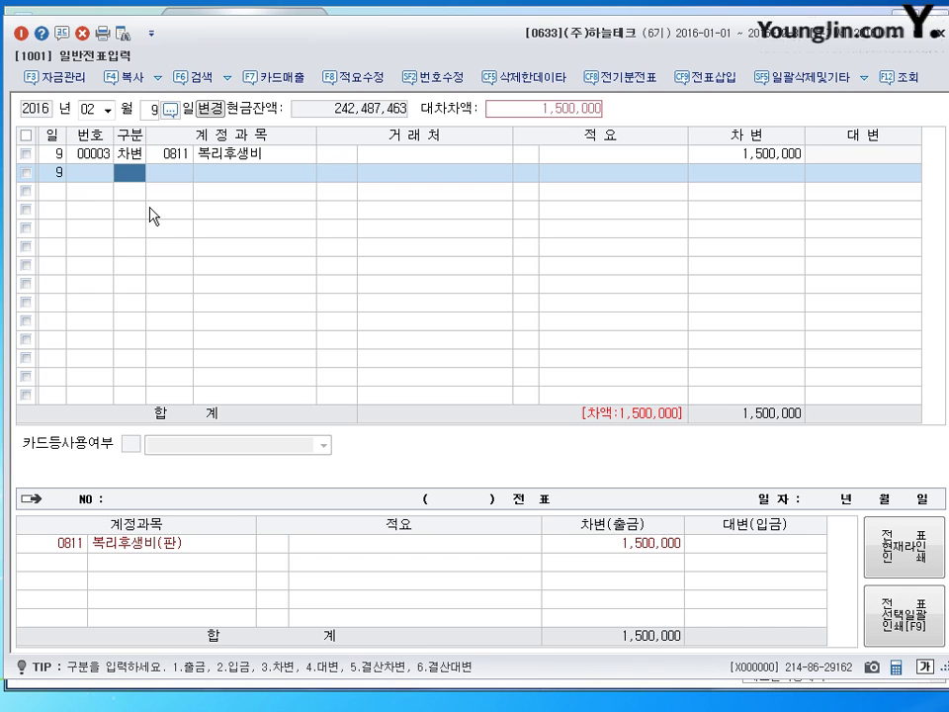
pyautogui.write('3')
pyautogui.press('Return')
pyautogui.write('0511')
pyautogui.press('Return')
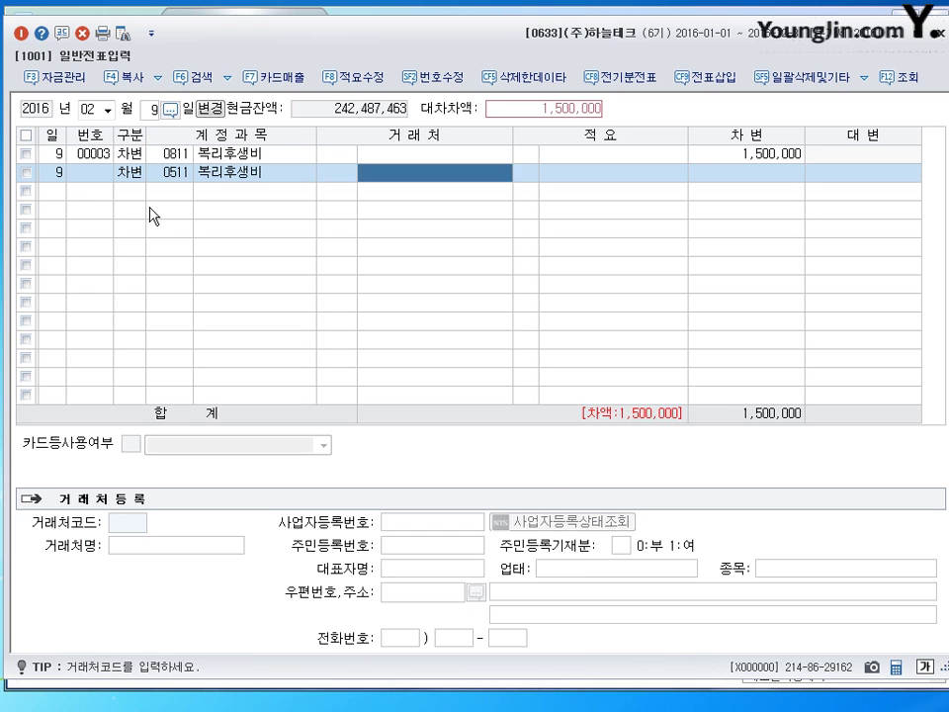
pyautogui.press('Return')
pyautogui.press('Return')
pyautogui.write('3500000')
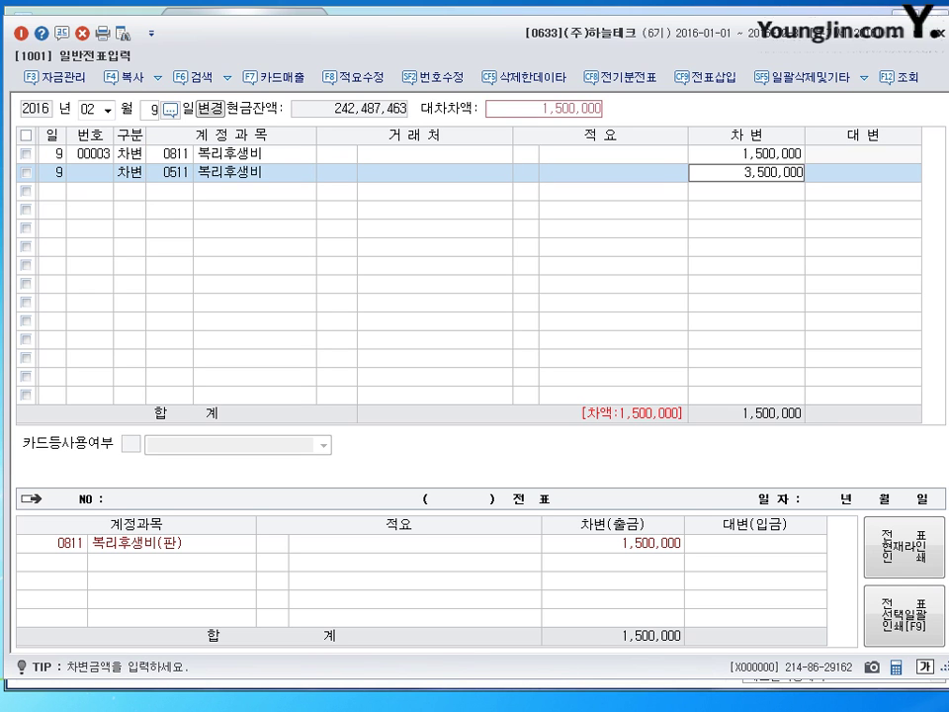
pyautogui.press('Return')
# Credit 0253 미지급금 5,000,000 with partner 국민카드
pyautogui.write('4')
pyautogui.press('Return')
pyautogui.write('0253')
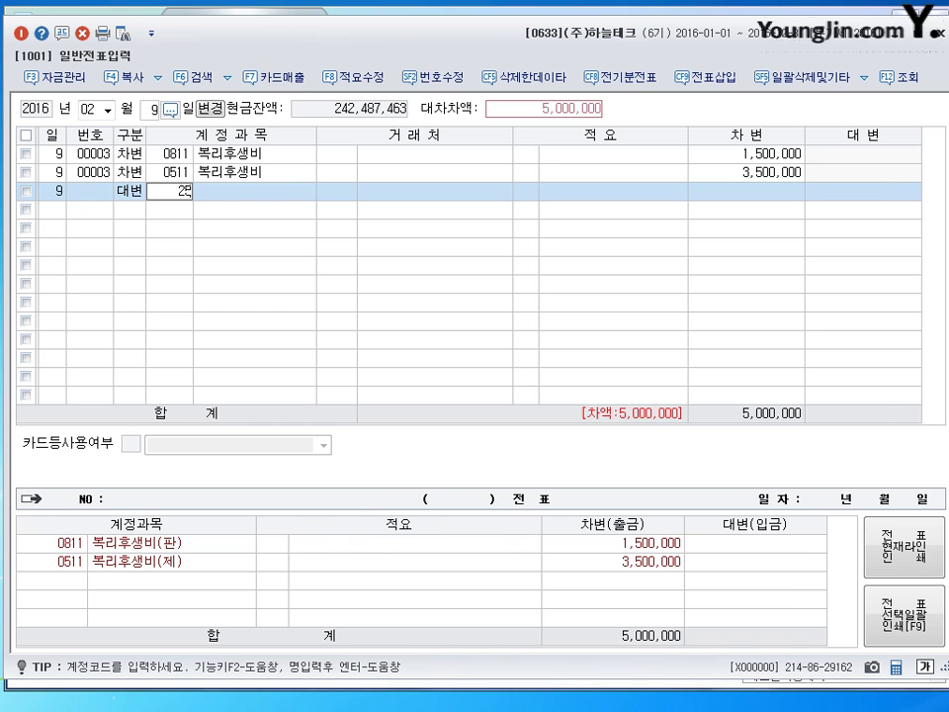
pyautogui.press('Return')
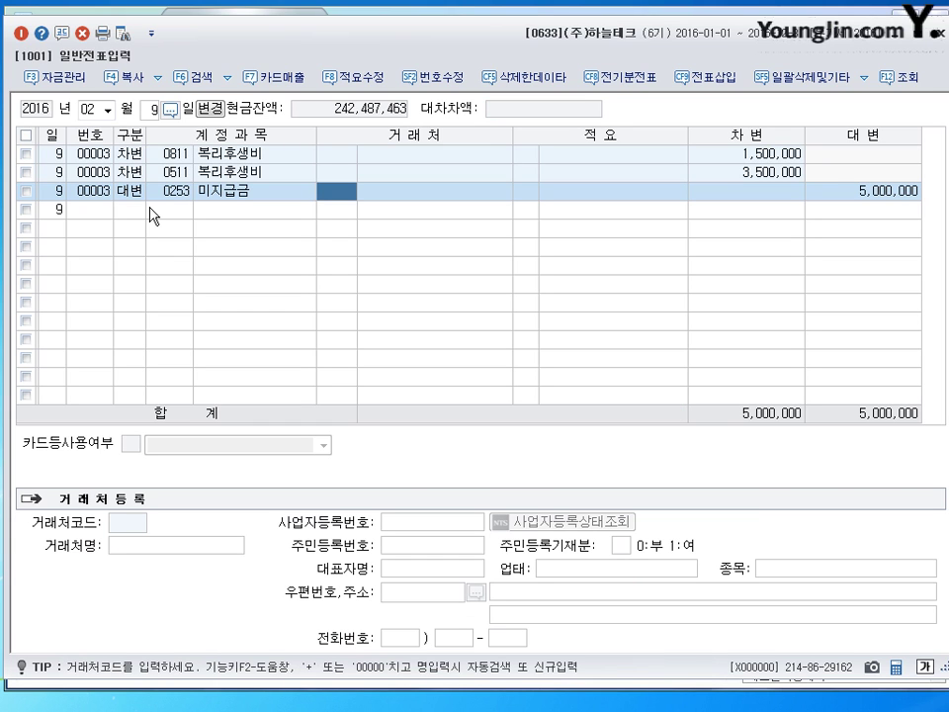
pyautogui.write('국민')
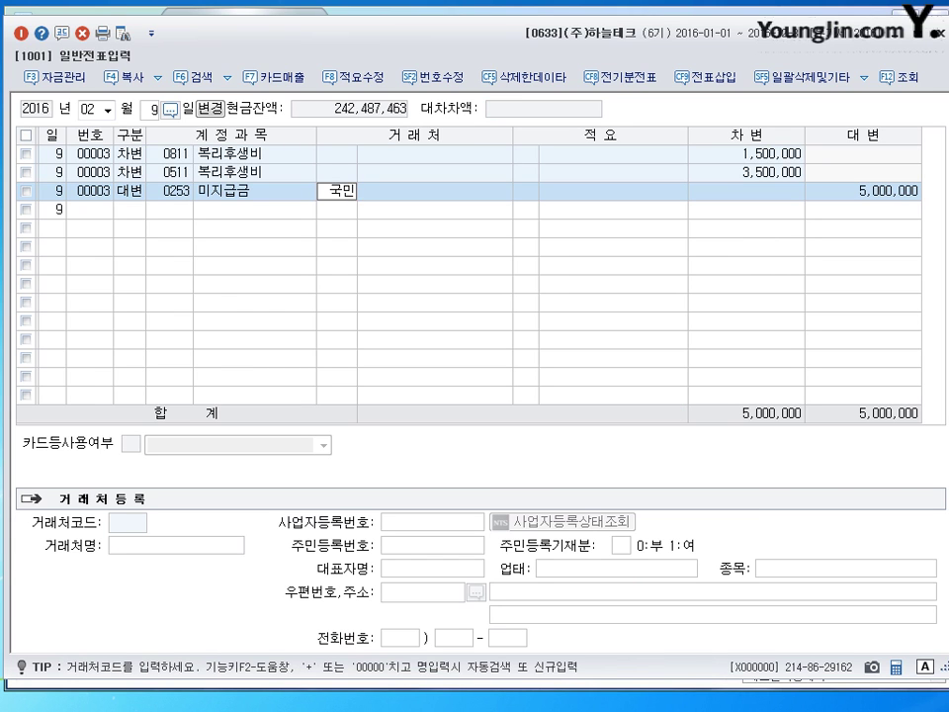
pyautogui.press('Return')
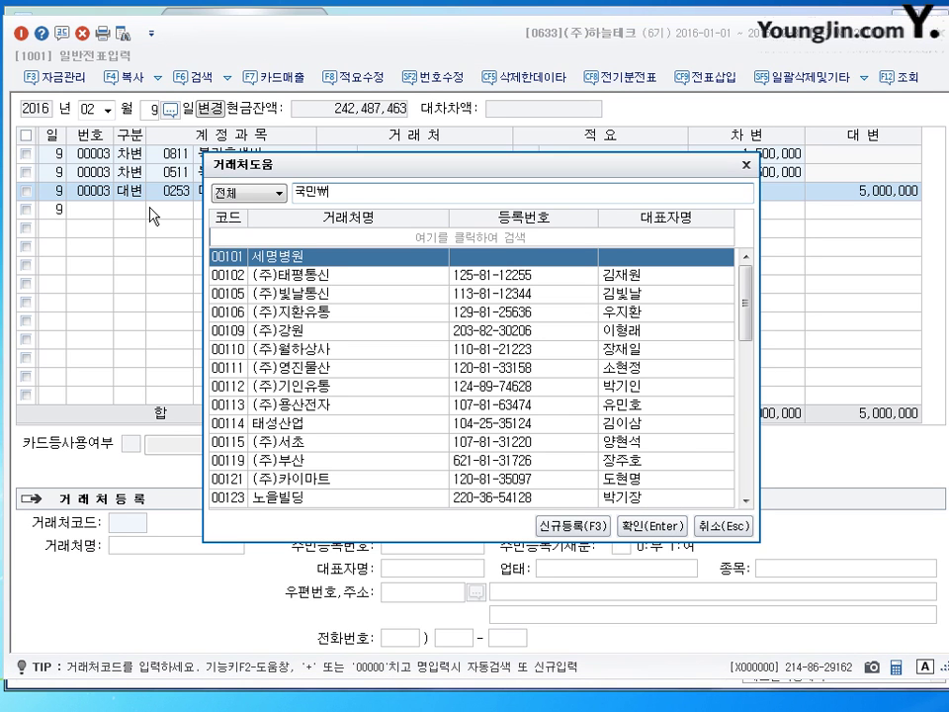
pyautogui.press('Return')
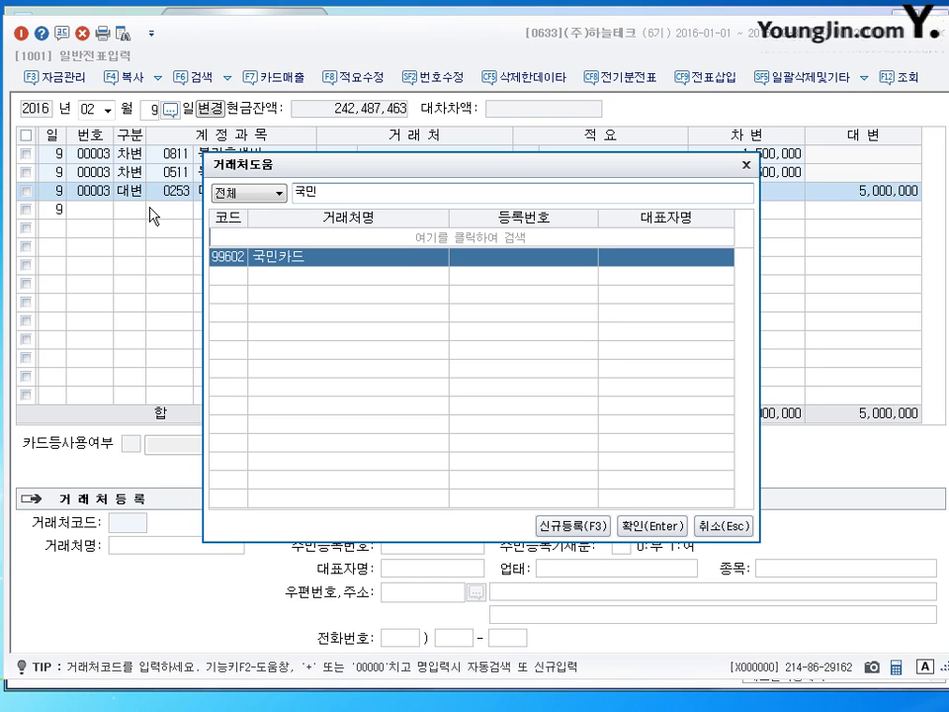
pyautogui.press('Return')
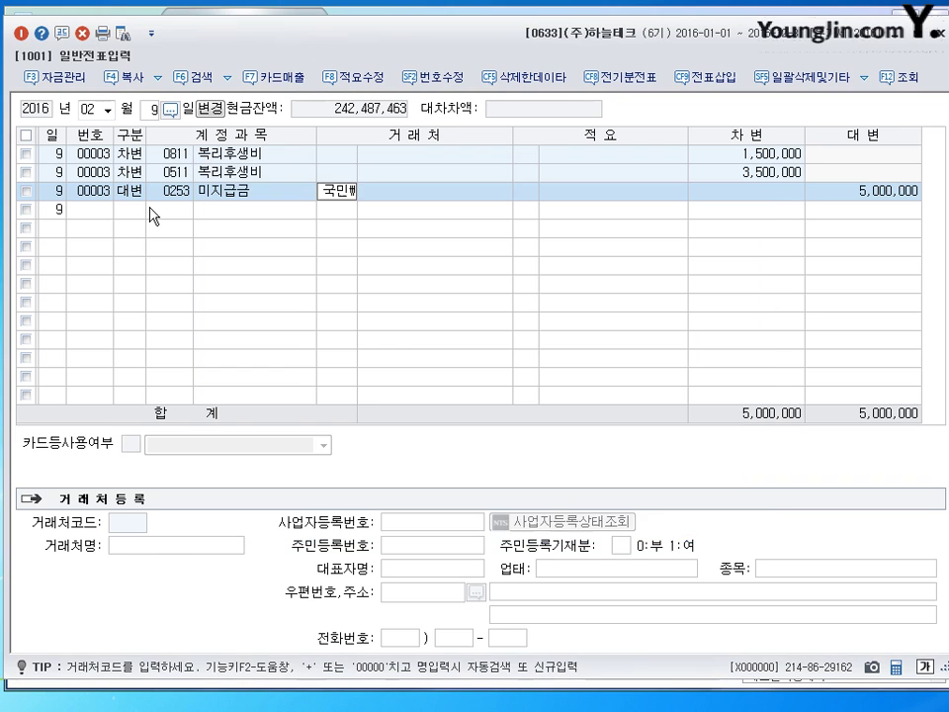
pyautogui.press('Return')
pyautogui.press('Up')
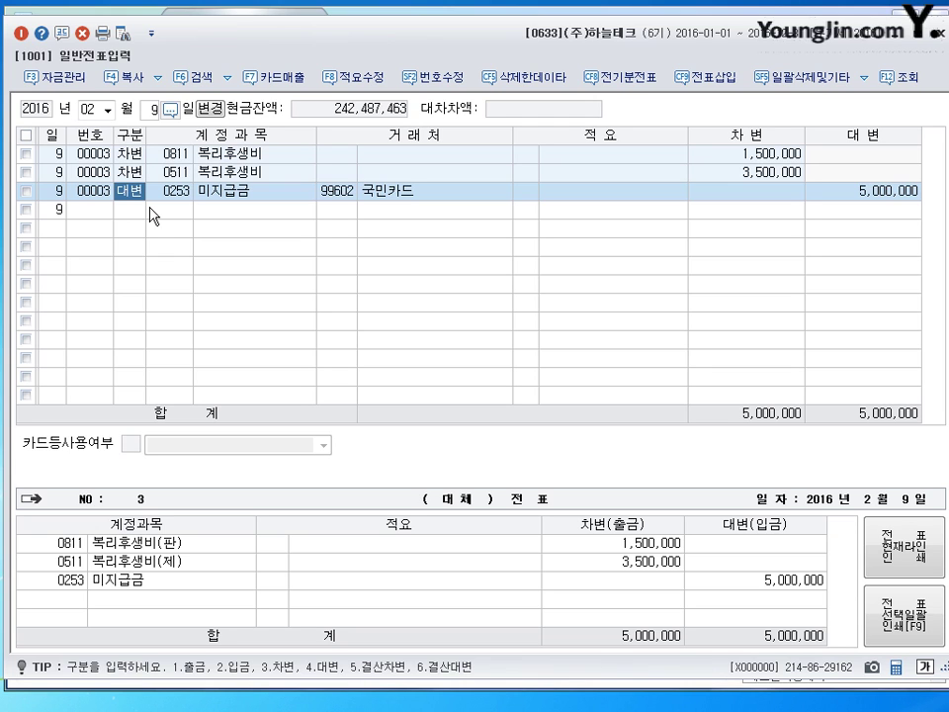
pyautogui.press('Down')
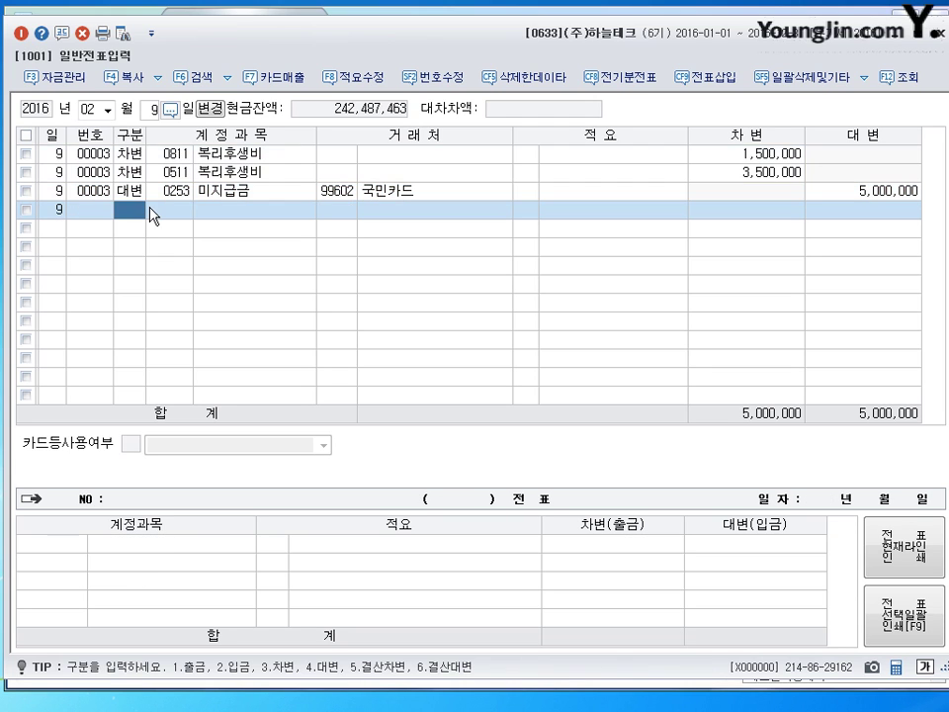
pyautogui.hotkey('shift', 'Tab')
# On day 15, debit 0103 보통예금 550,000
pyautogui.write('15')
pyautogui.press('Return')
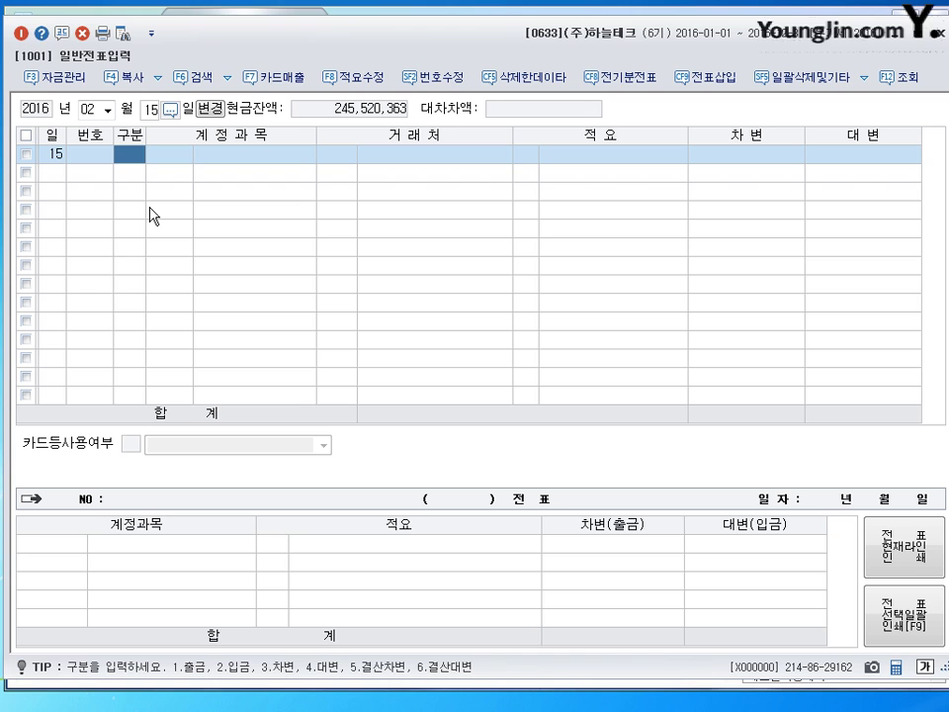
pyautogui.write('3103')
pyautogui.press('Return')
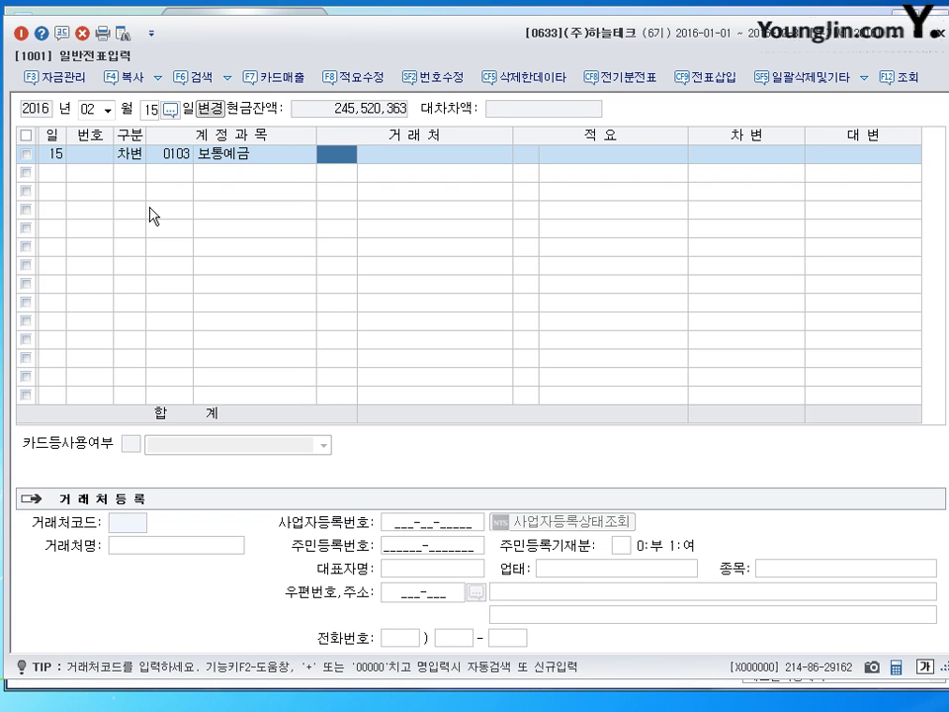
pyautogui.press('Return')
pyautogui.press('Return')
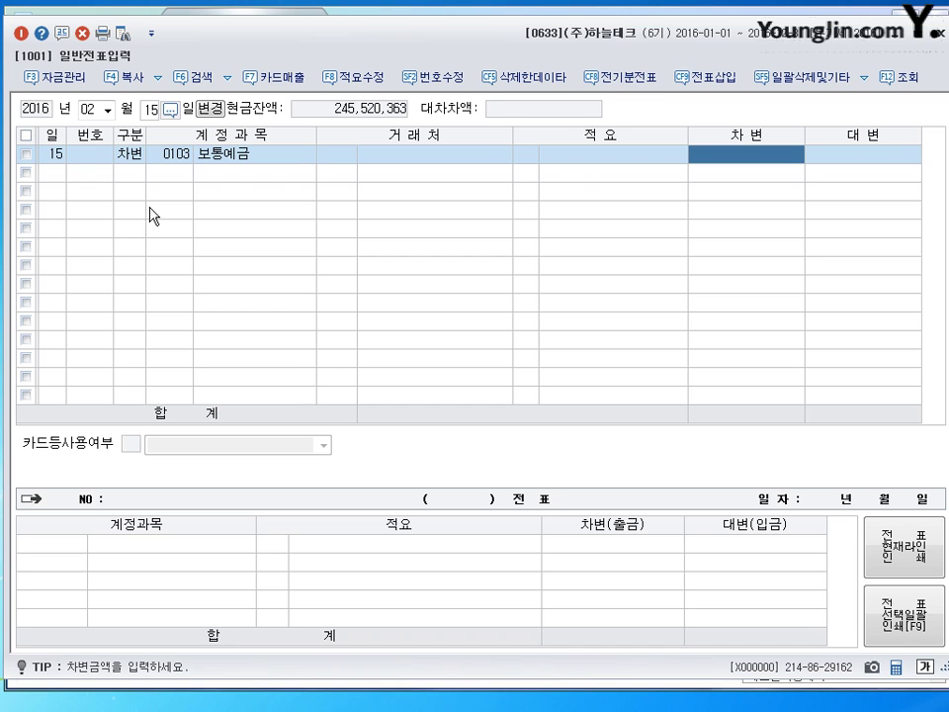
pyautogui.write('5500000')
pyautogui.press('Return')
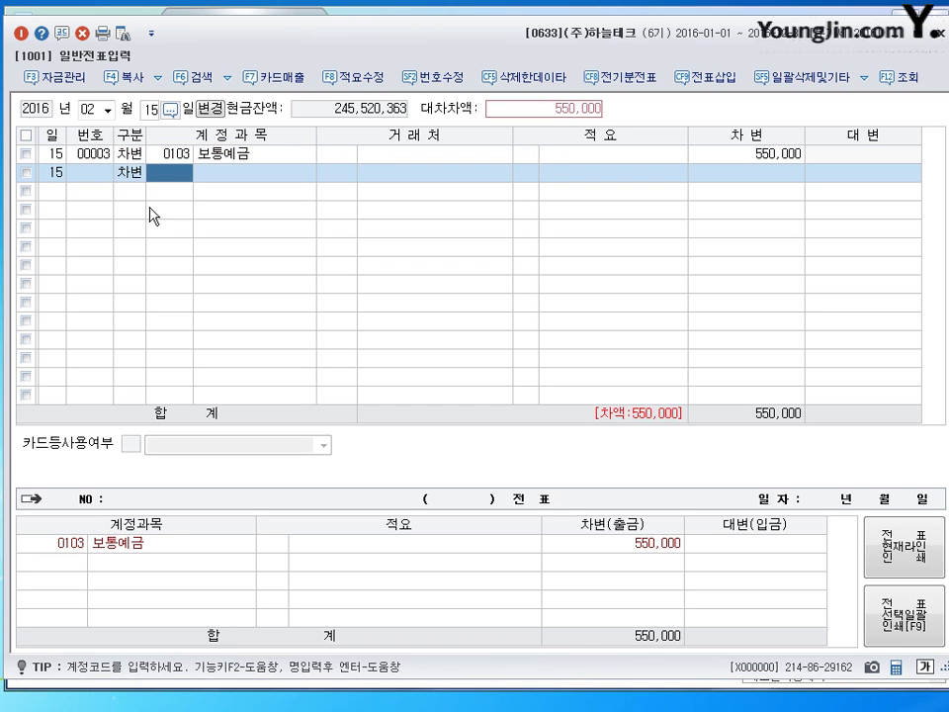
# Credit 0109 대손충당금 550,000 to balance the voucher
pyautogui.press('Left')
pyautogui.write('4109')
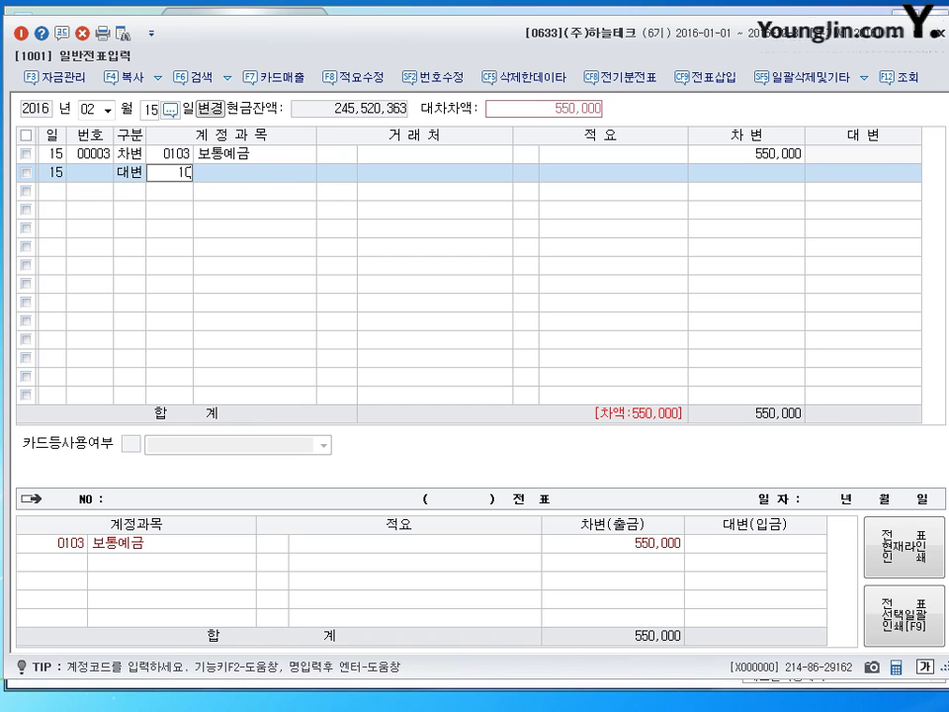
pyautogui.press('Return')
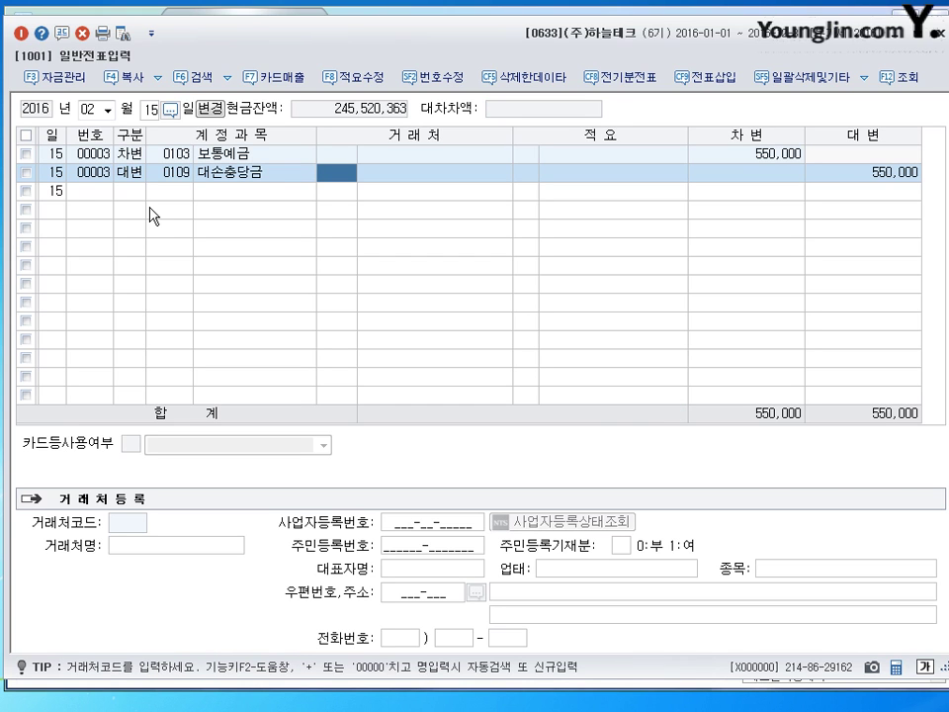
pyautogui.press('Return')
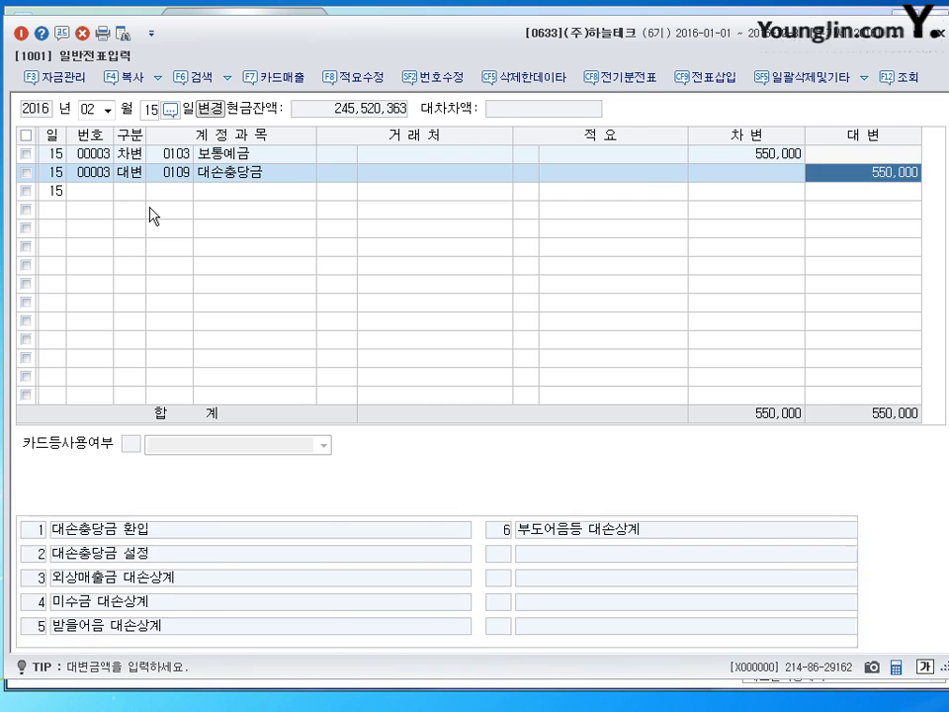
pyautogui.press('Return')
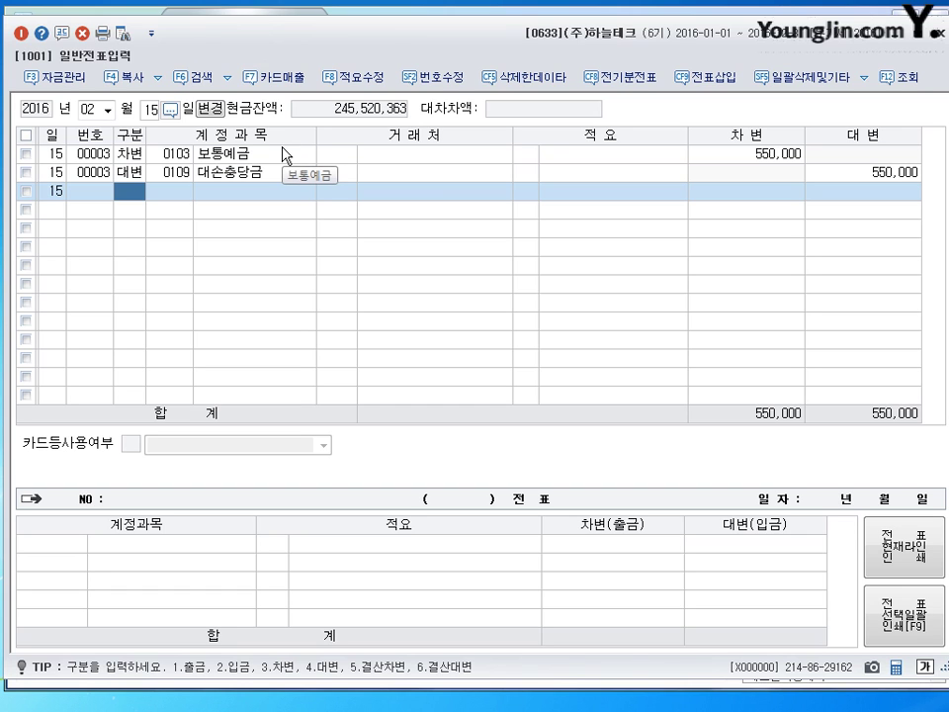
pyautogui.click(150, 110)
# Change the entry day to 24 and debit 0107 단기매매증권 2,000,000
pyautogui.write('24')
pyautogui.press('Return')
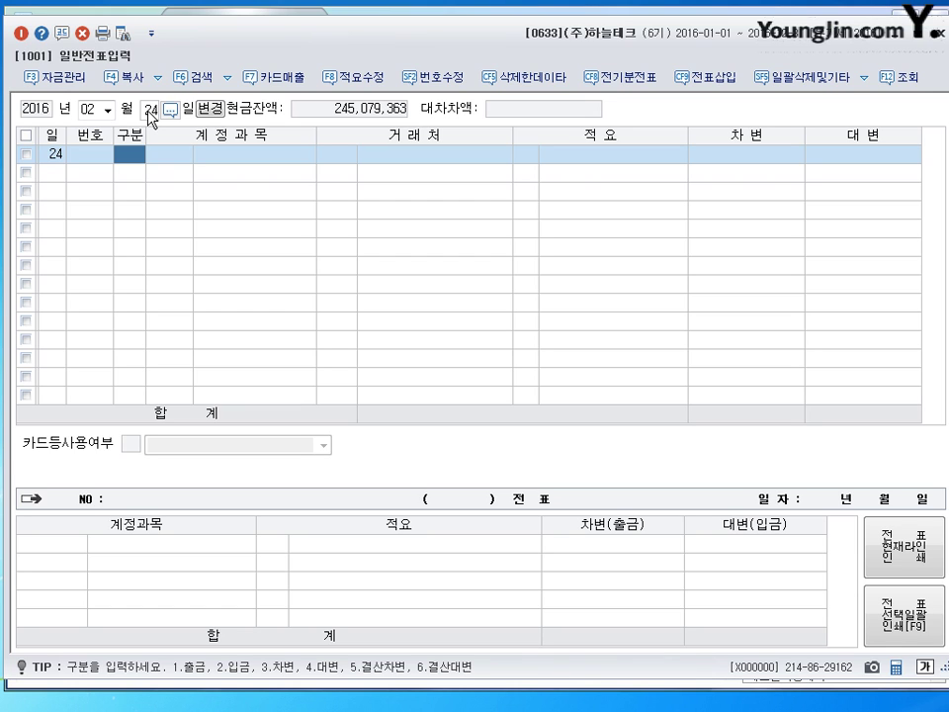
pyautogui.write('3')
pyautogui.press('Return')
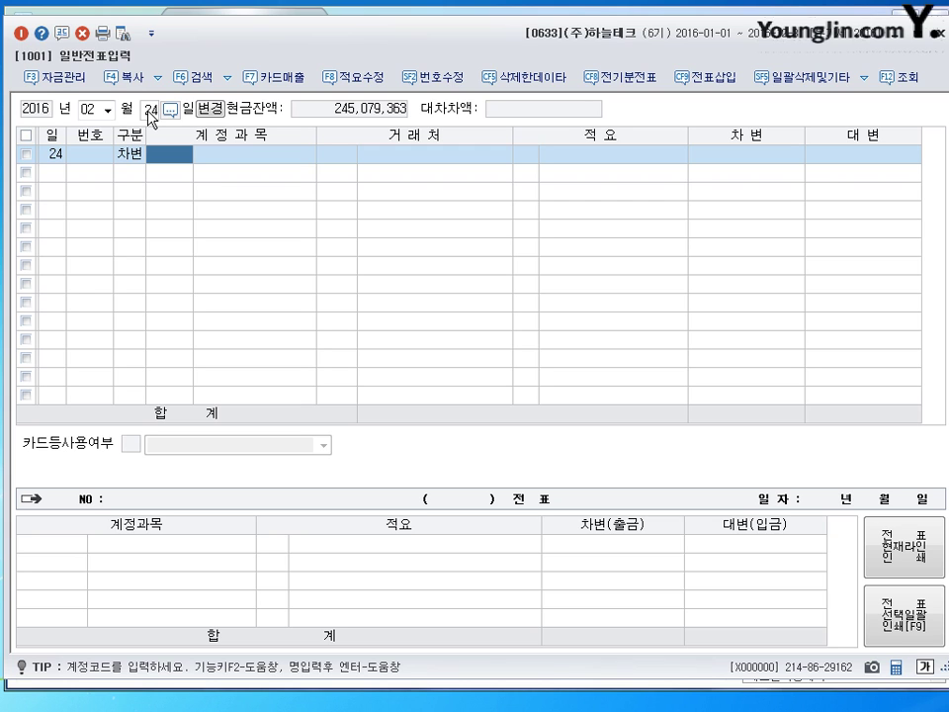
pyautogui.write('107')
pyautogui.press('Return')
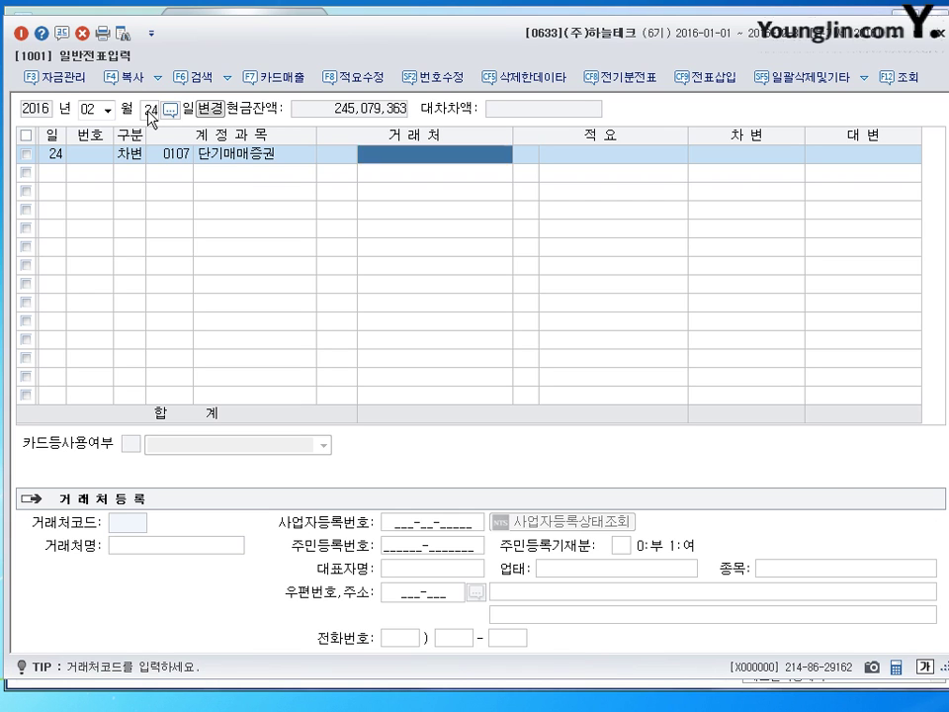
pyautogui.press('Return')
pyautogui.press('Return')
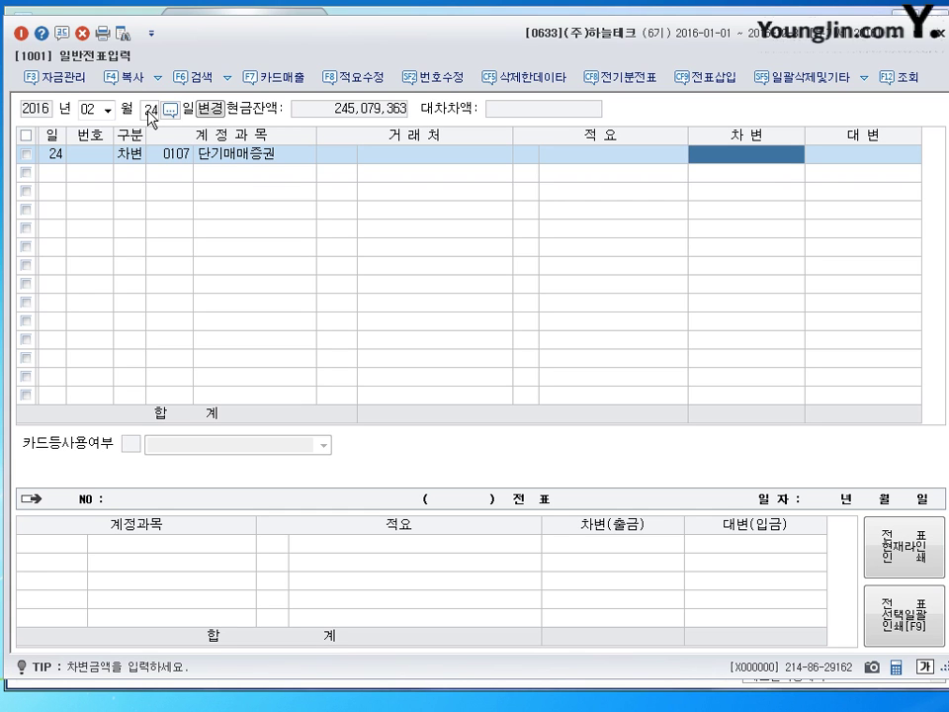
pyautogui.write('2,000,000')
pyautogui.press('Return')
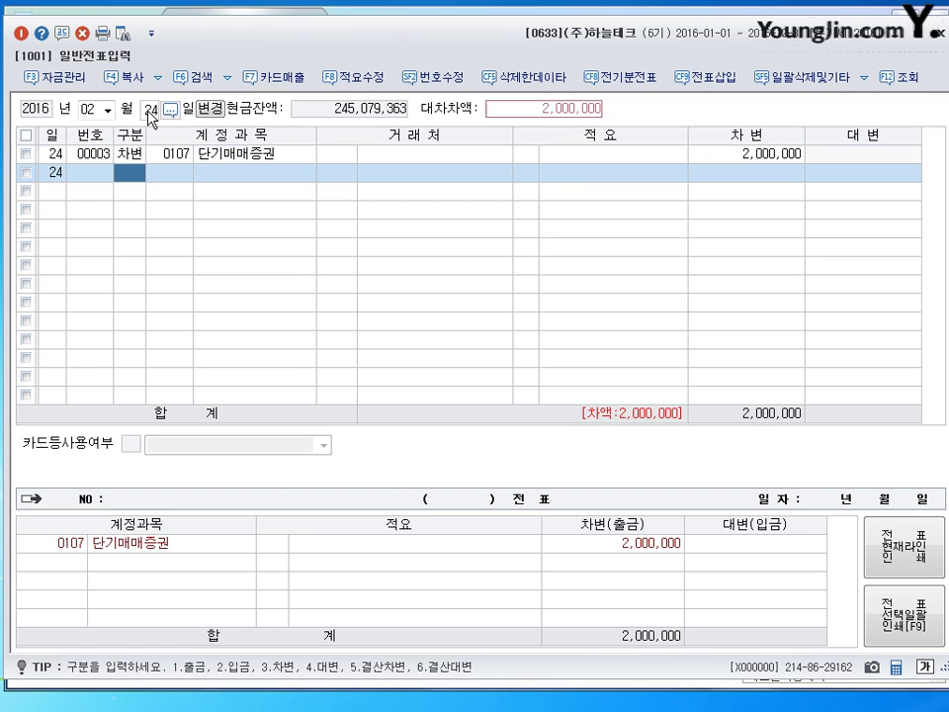
# Add a second debit line of 20,000 to 0984 수수료비용, found by searching 수수료
pyautogui.write('3')
pyautogui.press('Return')
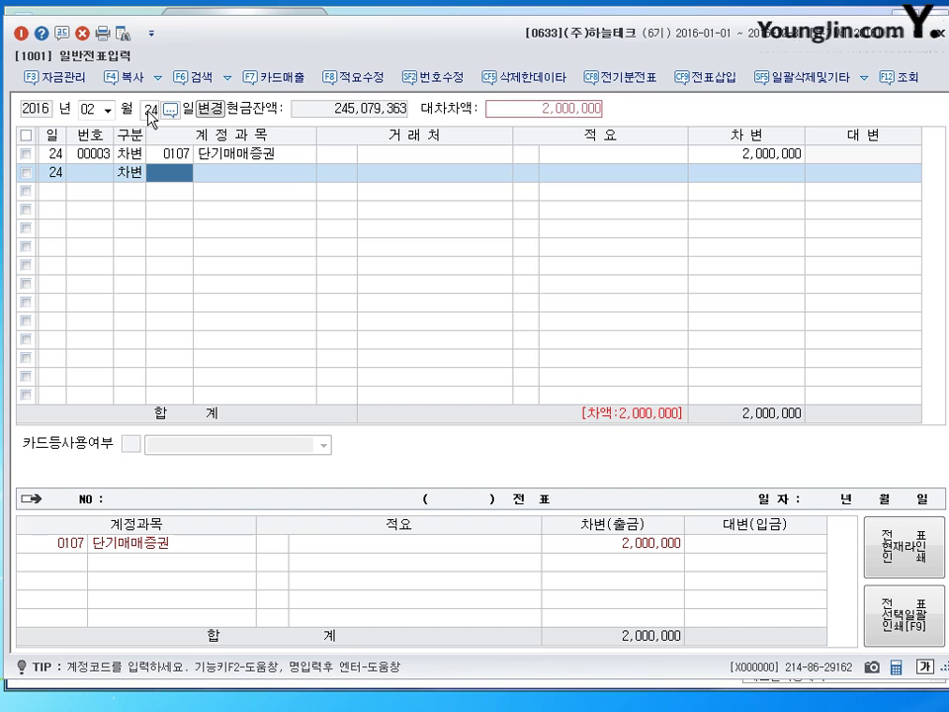
pyautogui.write('수수료')
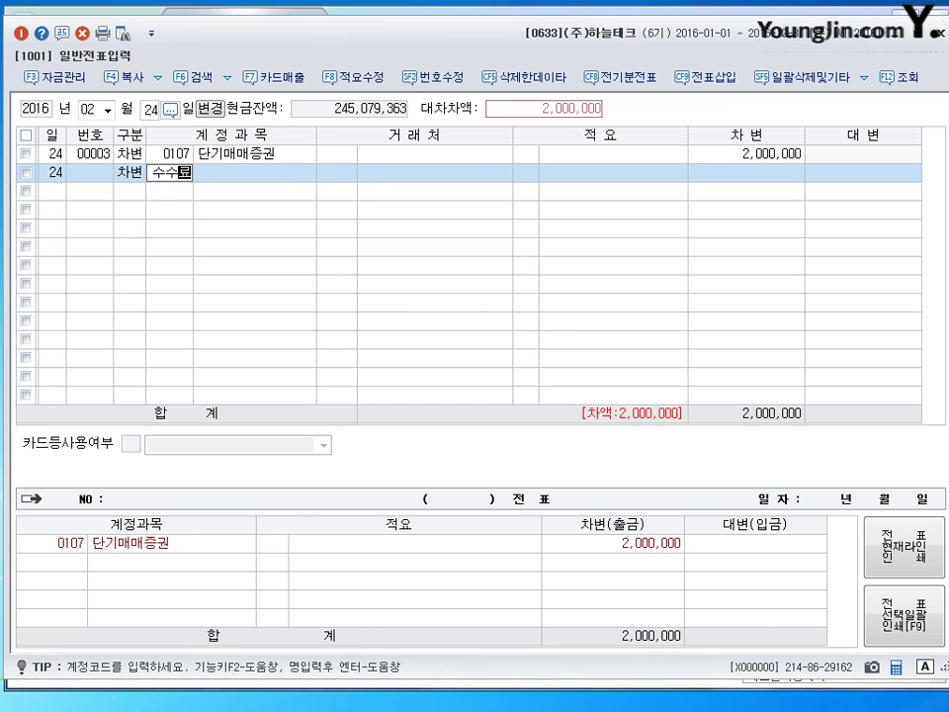
pyautogui.press('Return')
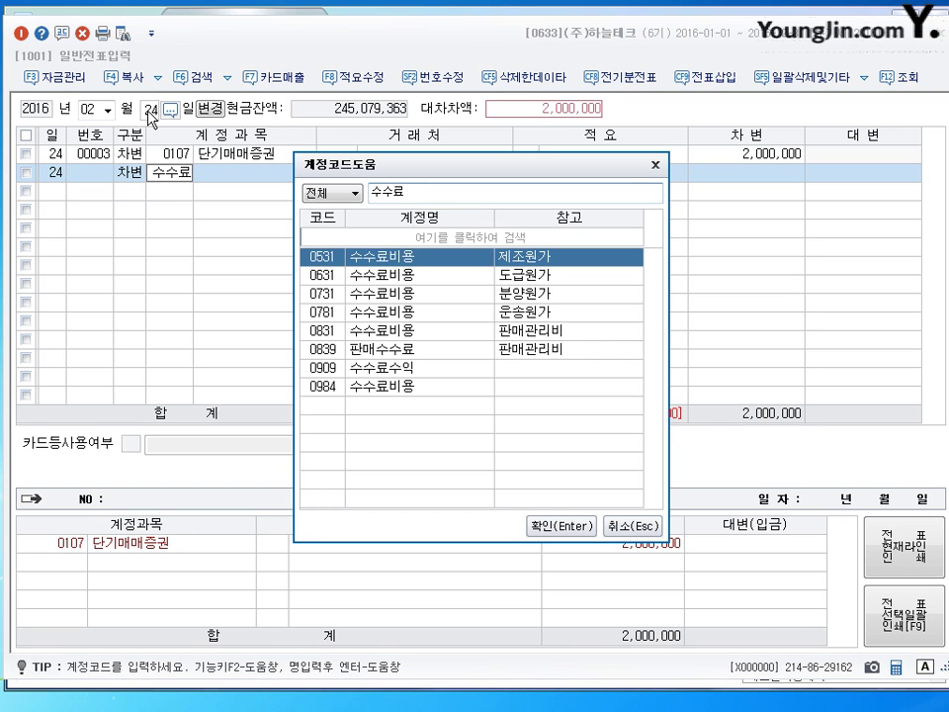
pyautogui.press('Down')
pyautogui.press('Down')
pyautogui.press('Down')
pyautogui.press('Down')
pyautogui.press('Down')
pyautogui.press('Down')
pyautogui.press('Down')
pyautogui.press('Up')
pyautogui.press('Up')
pyautogui.press('Up')
pyautogui.press('Up')
pyautogui.press('Up')
pyautogui.press('Up')
pyautogui.press('Up')
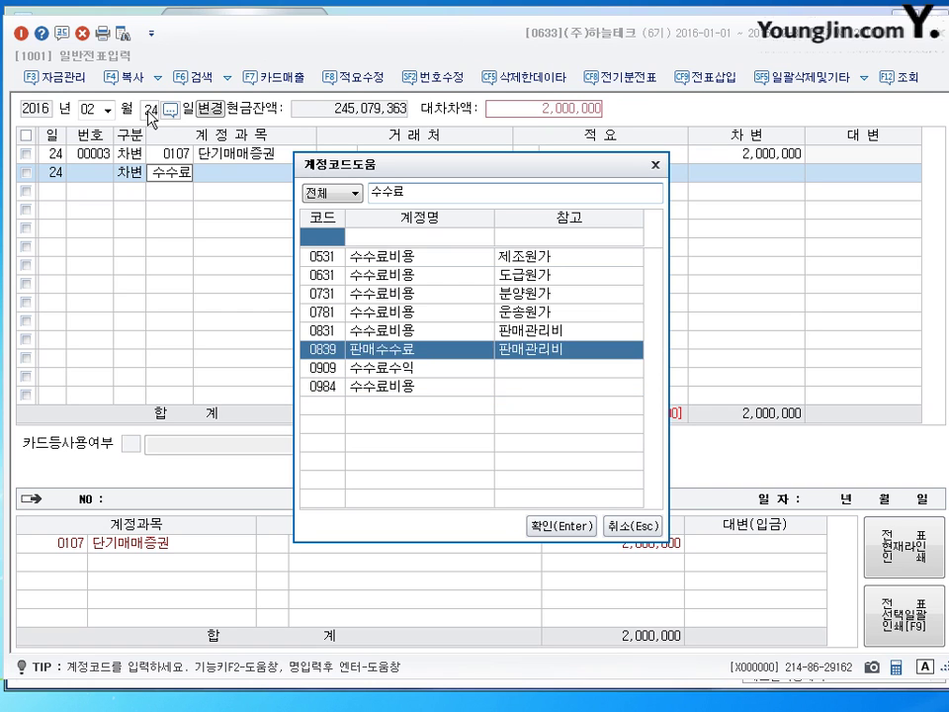
pyautogui.press('Down')
pyautogui.press('Down')
pyautogui.press('Down')
pyautogui.press('Down')
pyautogui.press('Down')
pyautogui.press('Down')
pyautogui.press('Down')
pyautogui.press('Up')
pyautogui.press('Up')
pyautogui.press('Up')
pyautogui.press('Up')
pyautogui.press('Up')
pyautogui.press('Up')
pyautogui.press('Up')
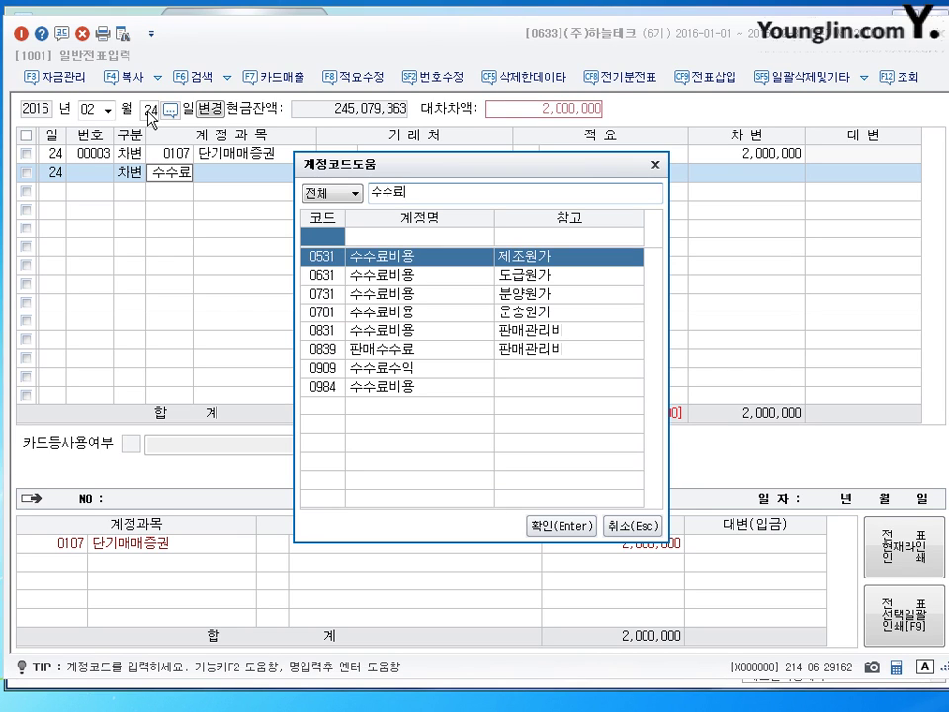
pyautogui.press('Down')
pyautogui.press('Down')
pyautogui.press('Down')
pyautogui.press('Down')
pyautogui.press('Down')
pyautogui.press('Down')
pyautogui.press('Down')
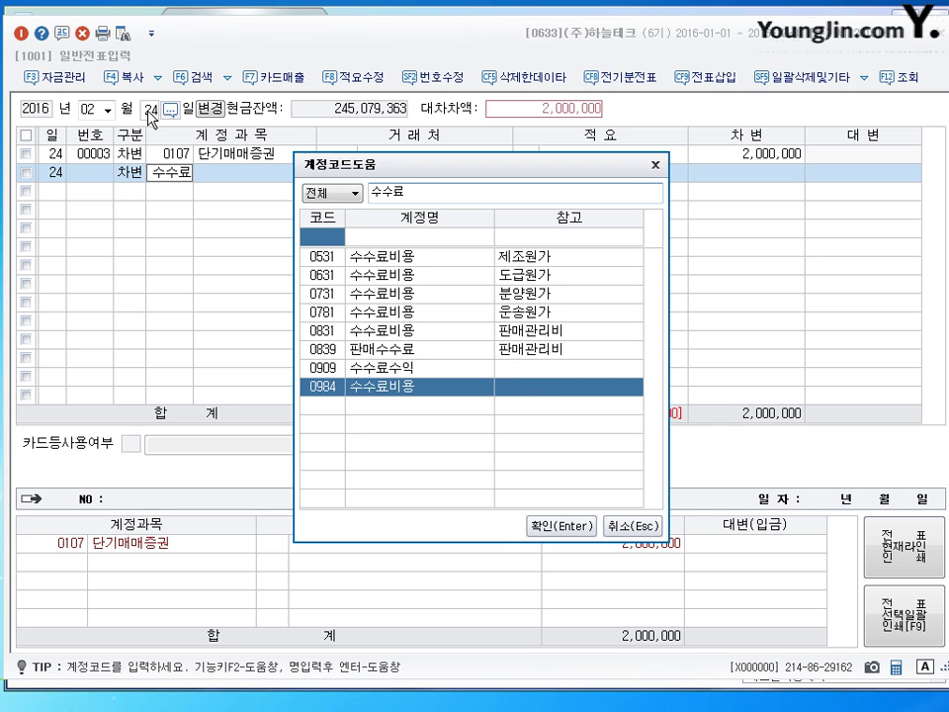
pyautogui.press('Return')
pyautogui.press('Return')
pyautogui.press('Return')
pyautogui.press('Return')
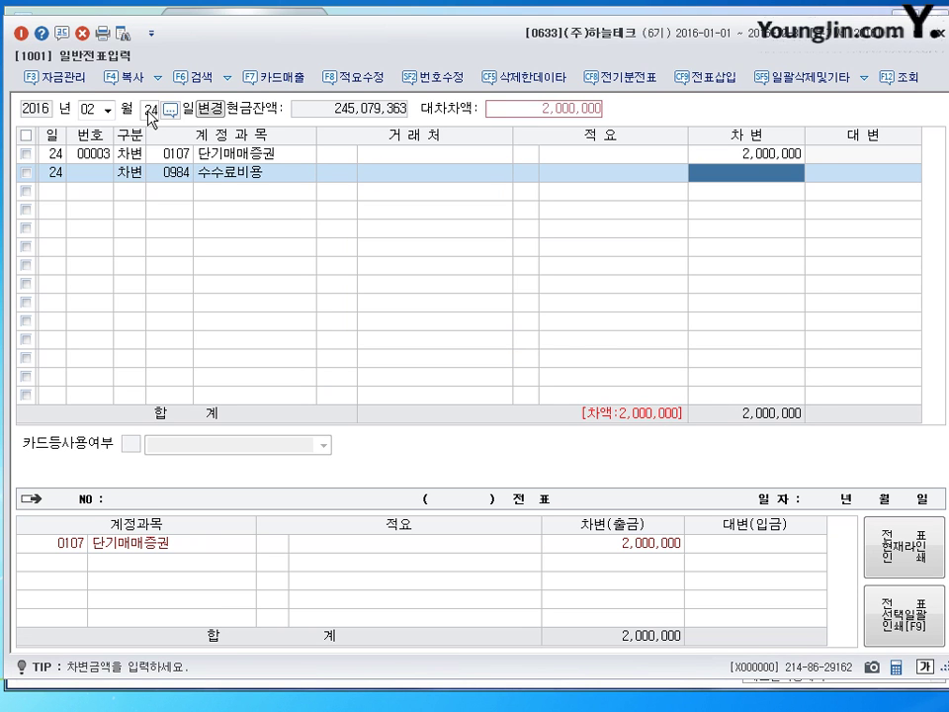
pyautogui.write('200000')
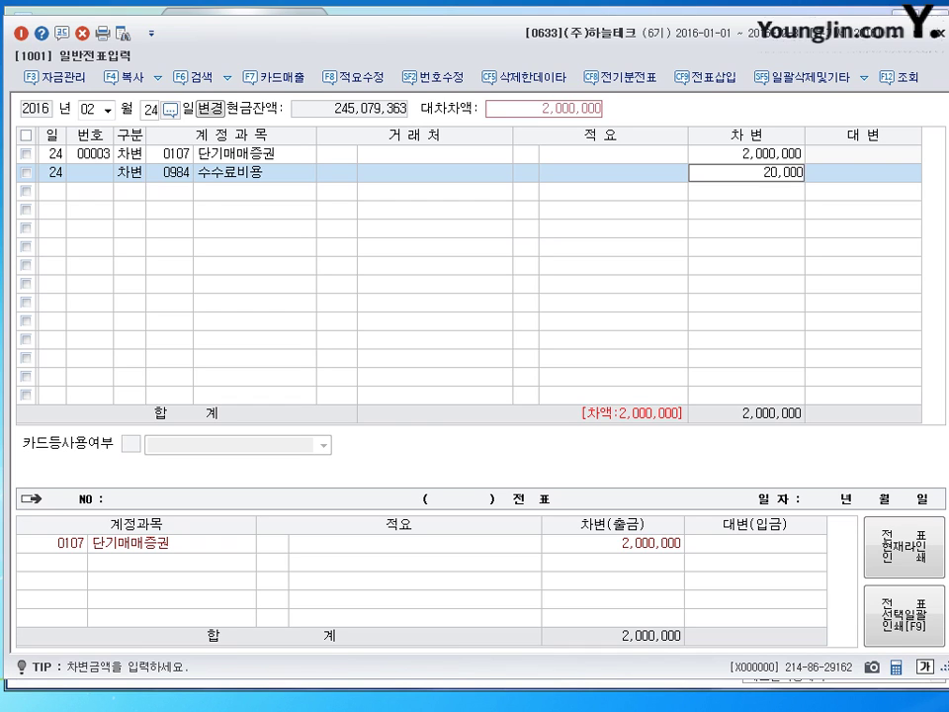
pyautogui.press('Return')
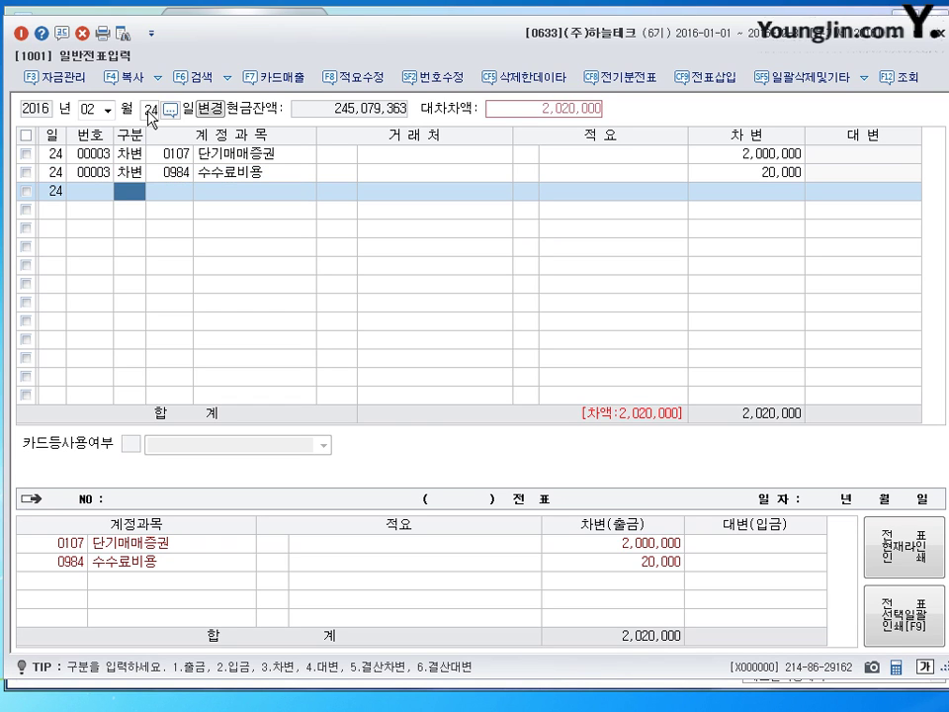
# Credit 0101 현금 2,020,000 to balance the voucher and close it
pyautogui.write('4101')
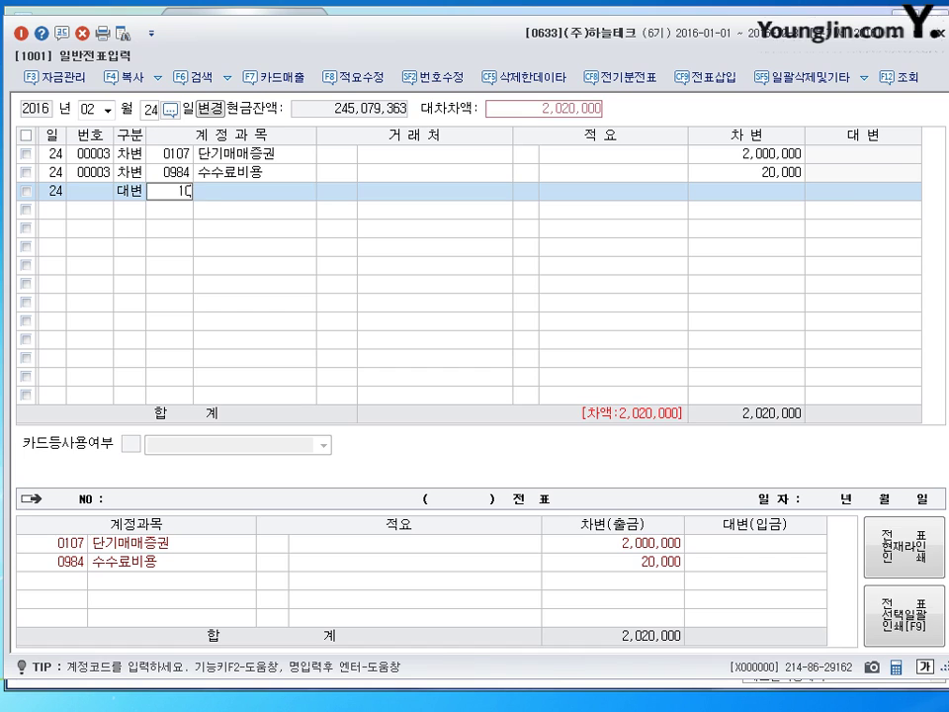
pyautogui.press('Return')
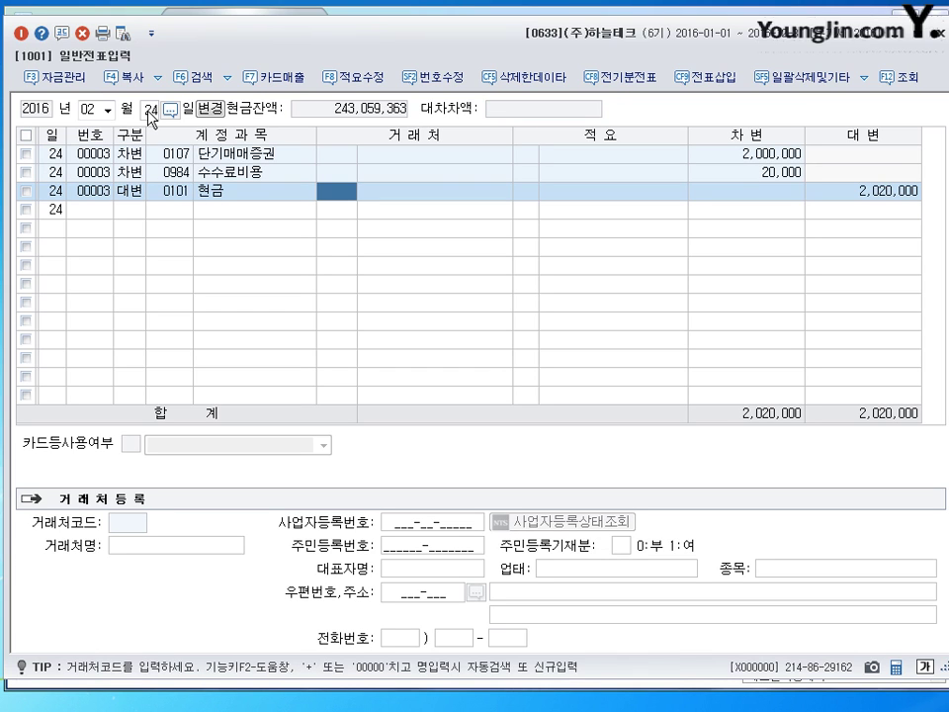
pyautogui.press('Return')
pyautogui.press('Return')
pyautogui.press('Return')
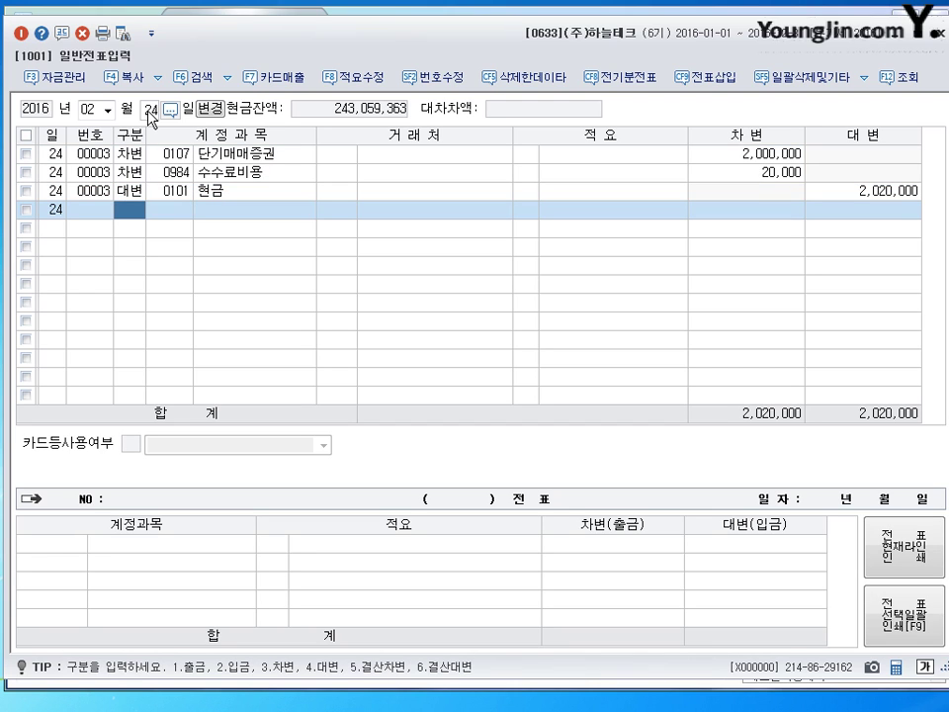
pyautogui.press('Escape')
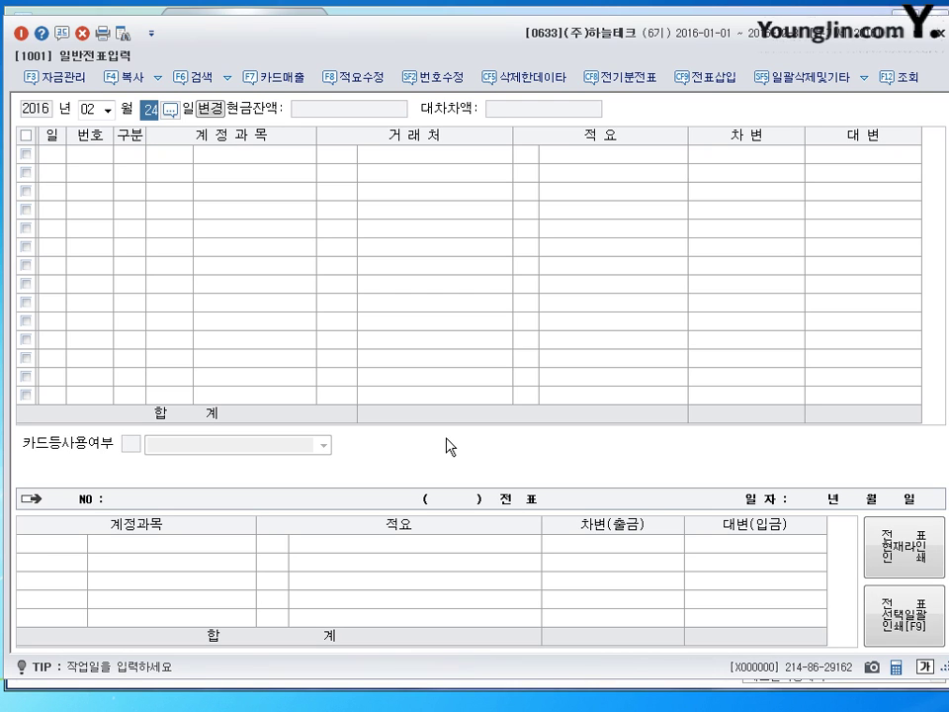
# Change the entry date to month 3, day 2 (2016-03-02)
pyautogui.hotkey('shift', 'Tab')
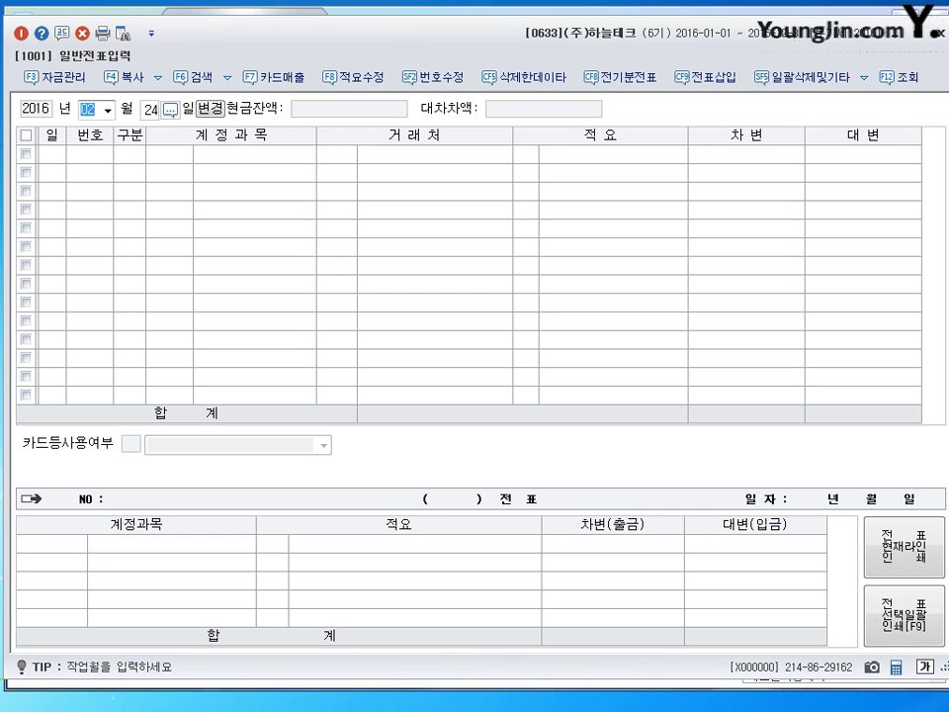
pyautogui.write('3')
pyautogui.press('Return')
pyautogui.write('2')
pyautogui.press('Return')
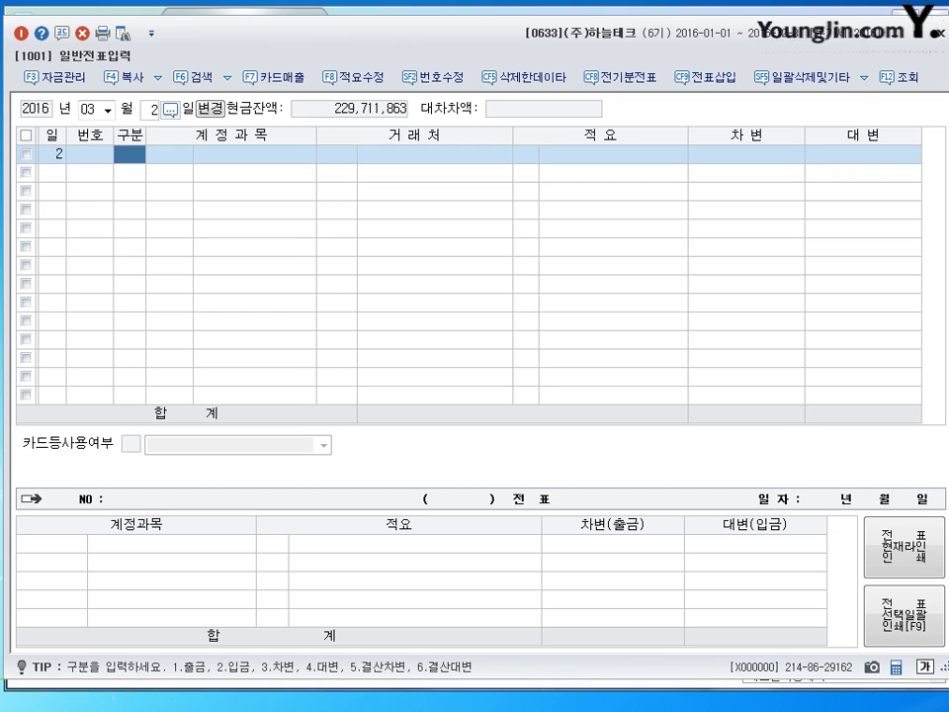
# Debit 0136 선납세금 616,000 and 0102 당좌예금 53,384,000
pyautogui.write('3')
pyautogui.press('Return')
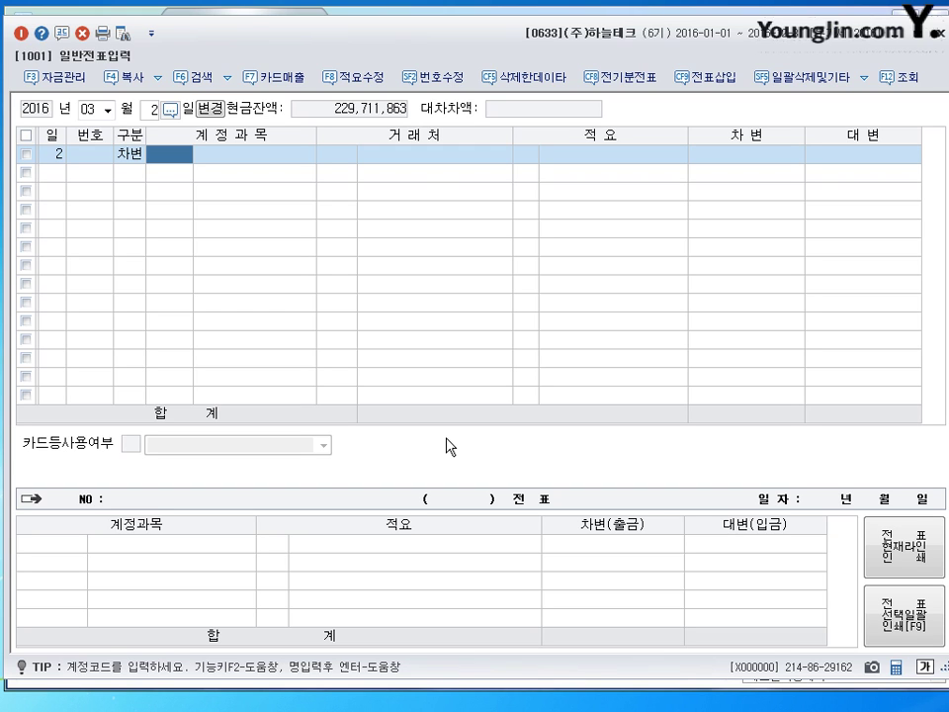
pyautogui.write('136')
pyautogui.press('Return')
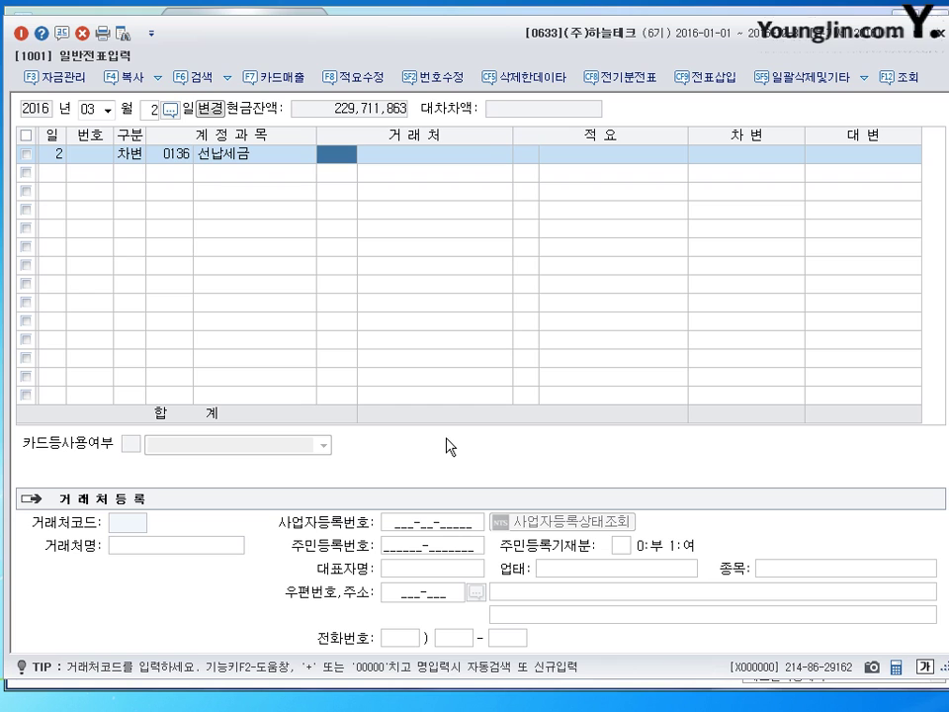
pyautogui.press('Return')
pyautogui.press('Return')
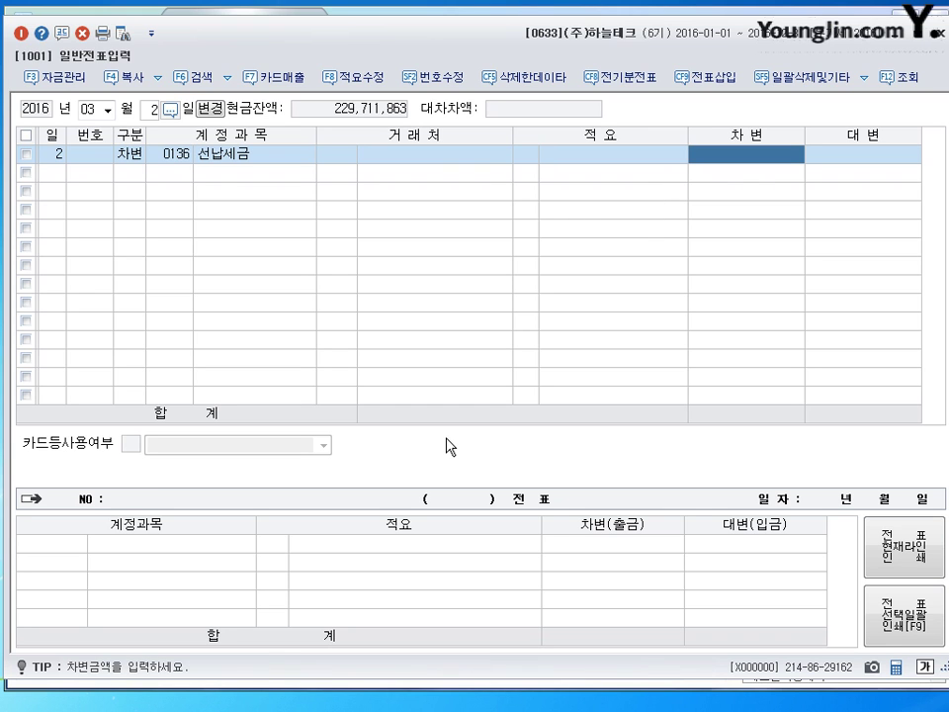
pyautogui.write('6160000')
pyautogui.press('Return')
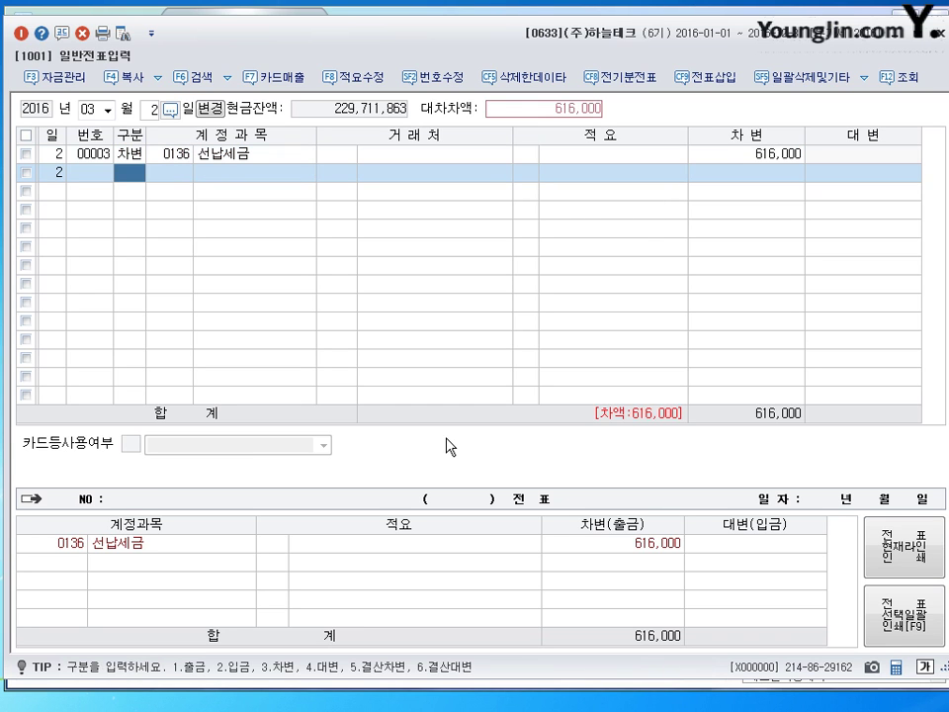
pyautogui.write('3')
pyautogui.press('Return')
pyautogui.write('102')
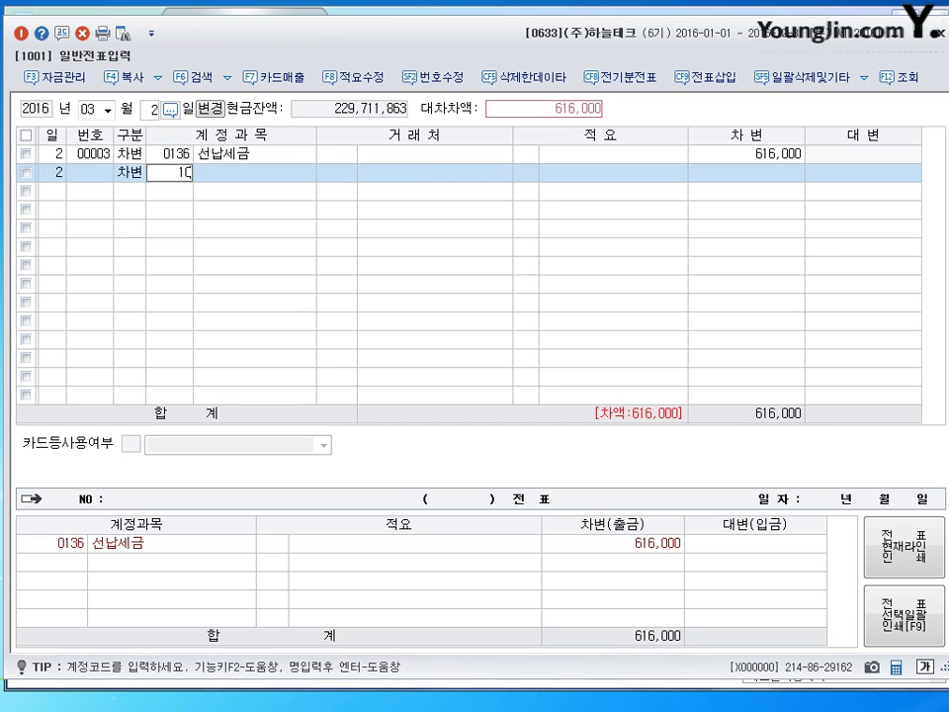
pyautogui.press('Return')
pyautogui.press('Return')
pyautogui.press('Return')
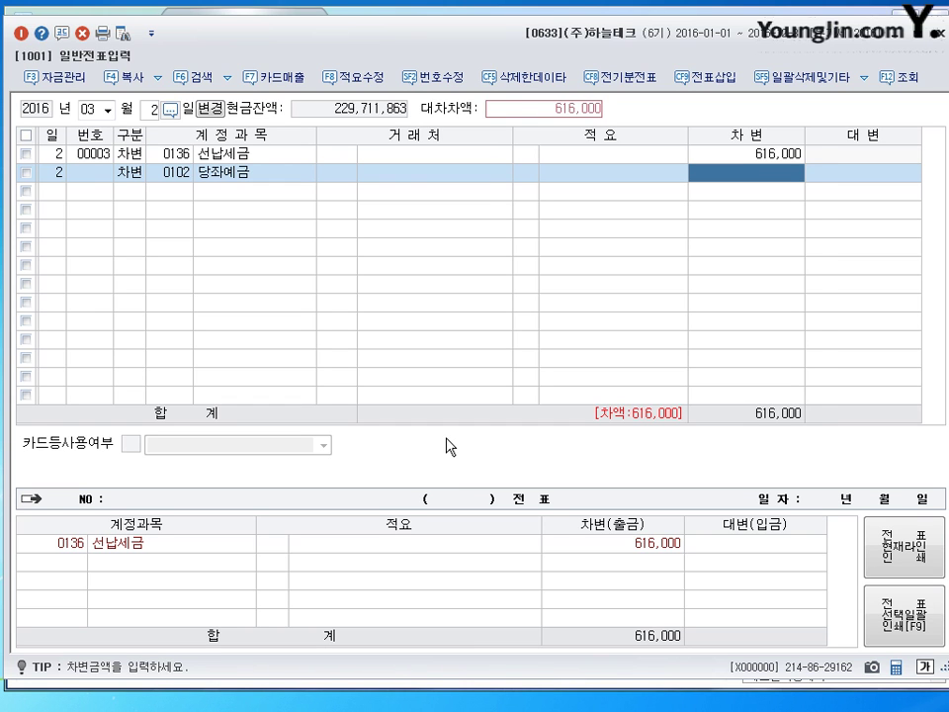
pyautogui.write('53,')
pyautogui.write('3')
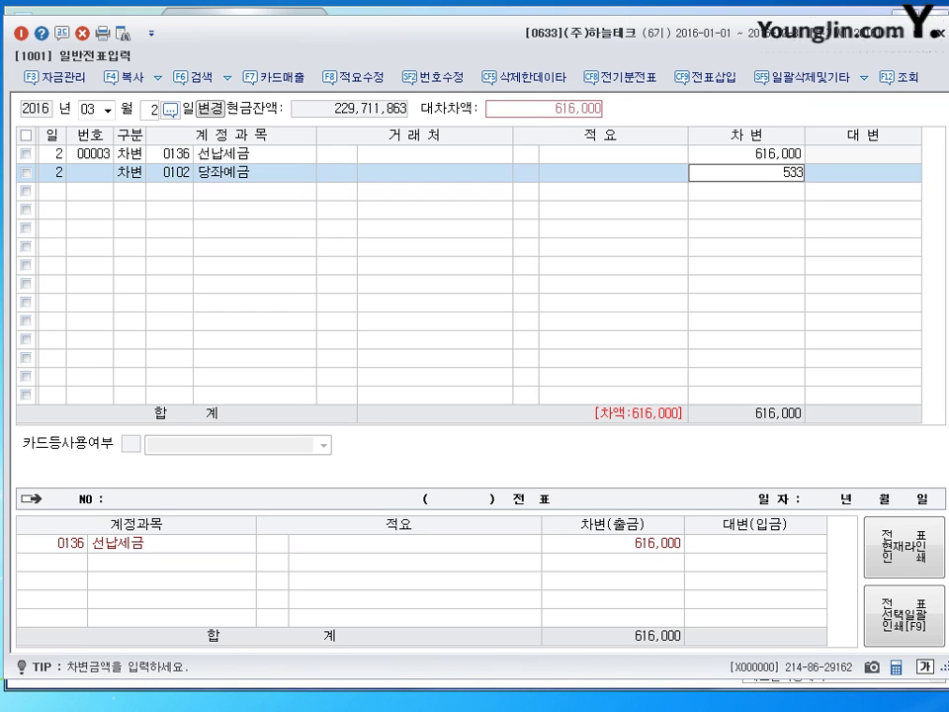
pyautogui.write('84,000')
pyautogui.press('Return')
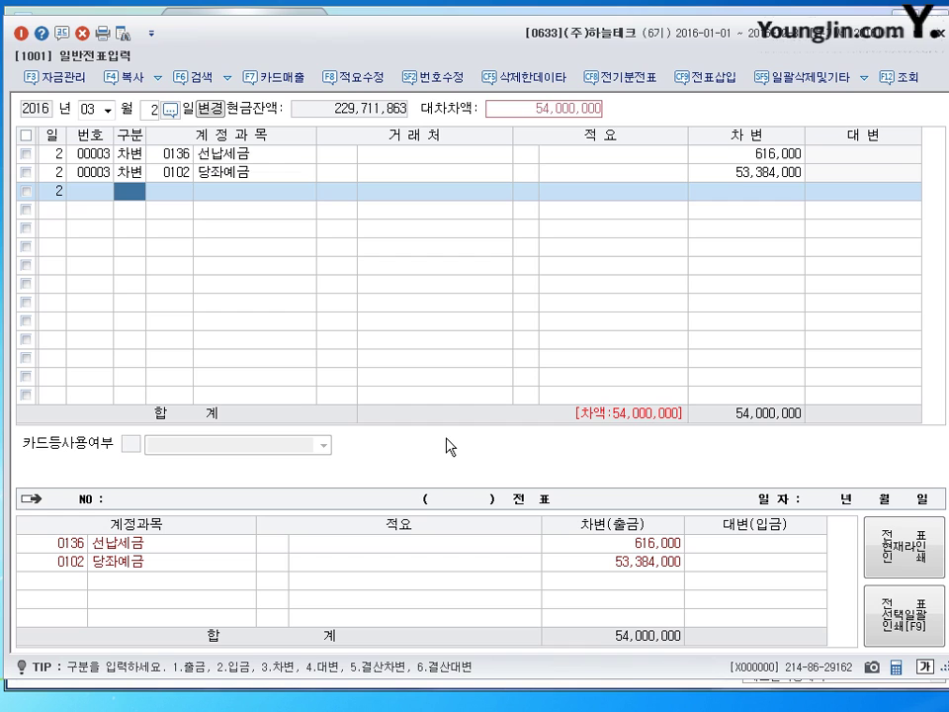
# Credit 0105 정기예금 50,000,000 and 0901 이자수익 4,000,000, then close the balanced voucher
pyautogui.write('4')
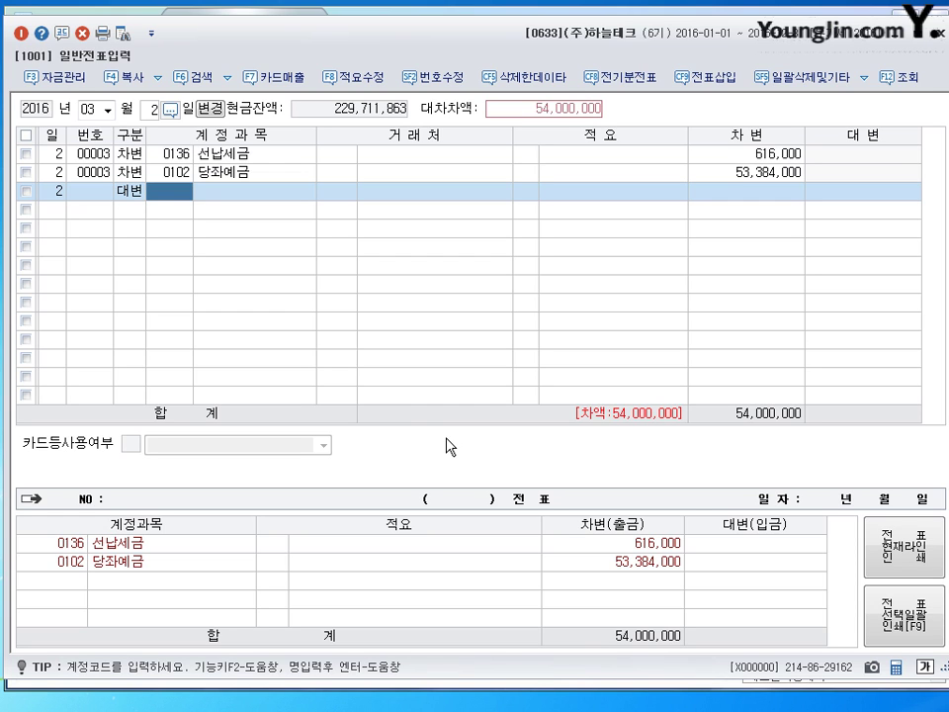
pyautogui.write('105')
pyautogui.press('Return')
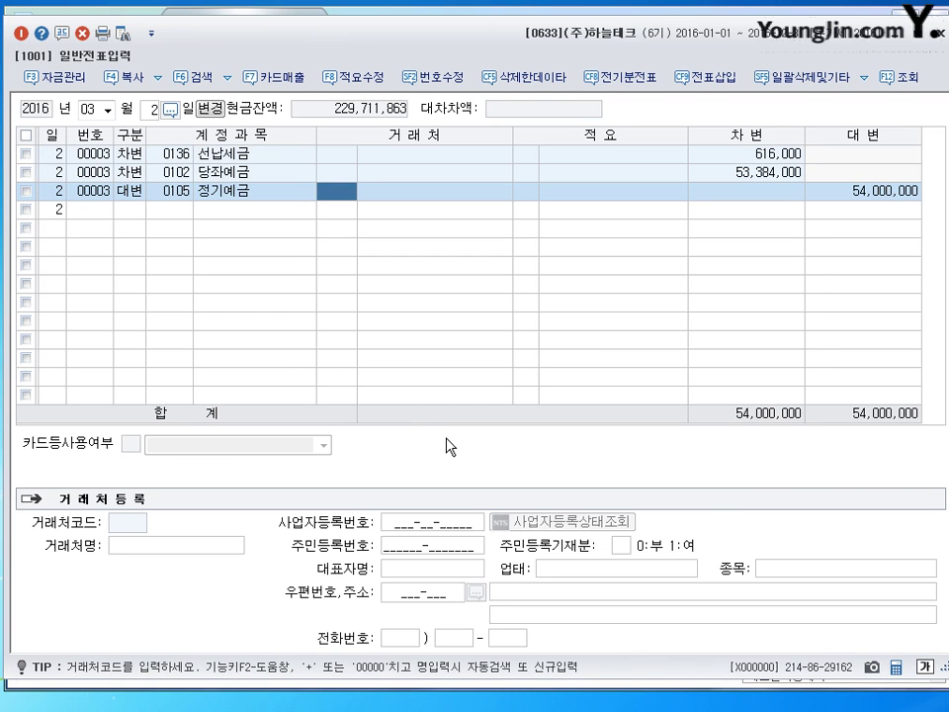
pyautogui.press('Return')
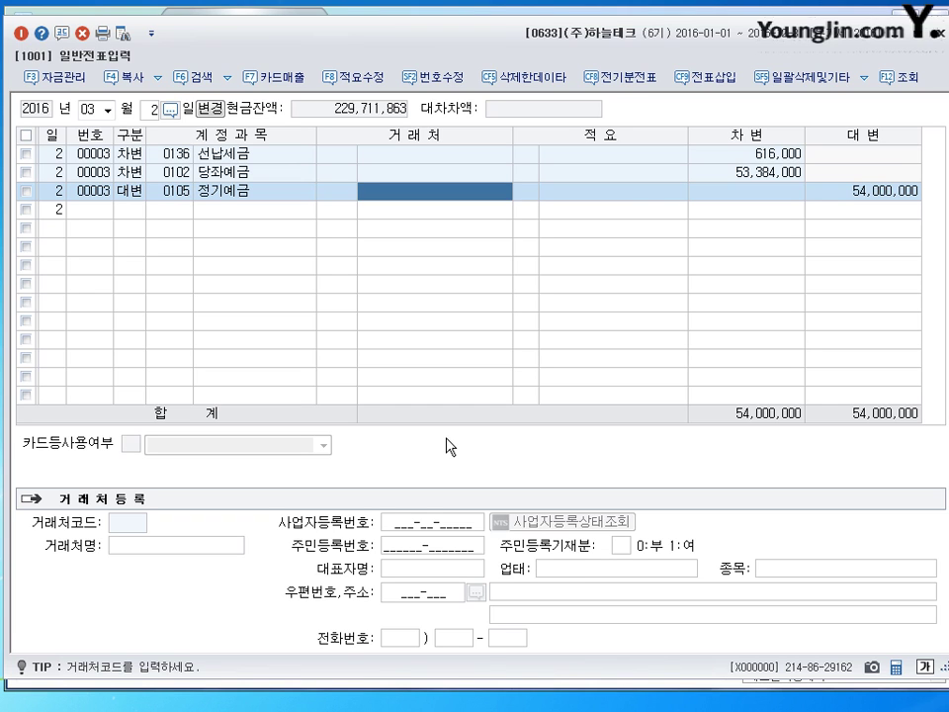
pyautogui.press('Return')
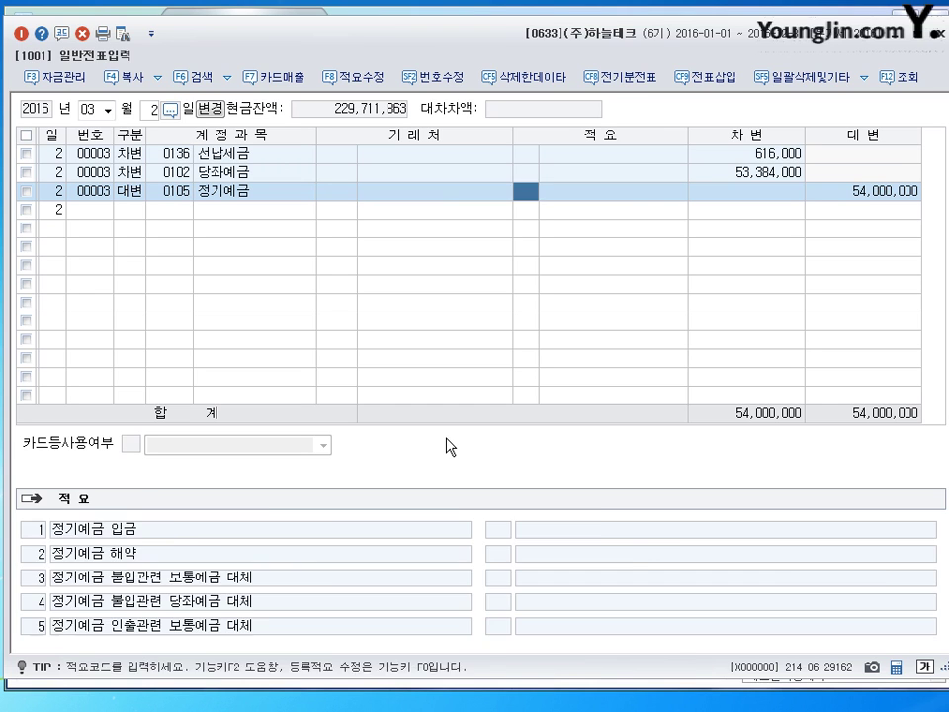
pyautogui.press('Return')
pyautogui.write('50000000')
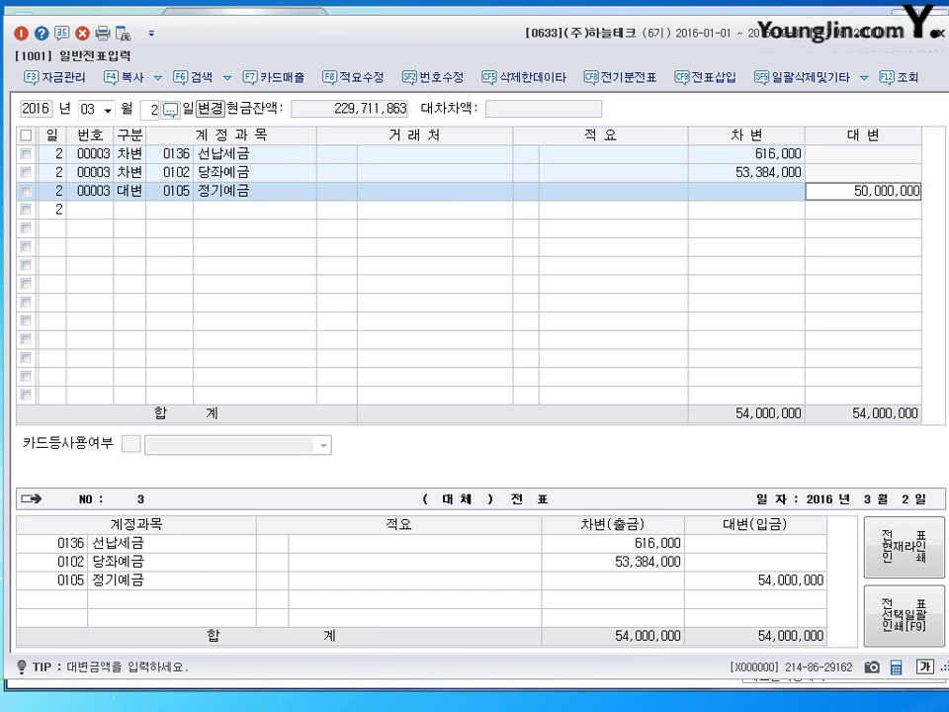
pyautogui.press('Return')
pyautogui.write('4')
pyautogui.press('Return')
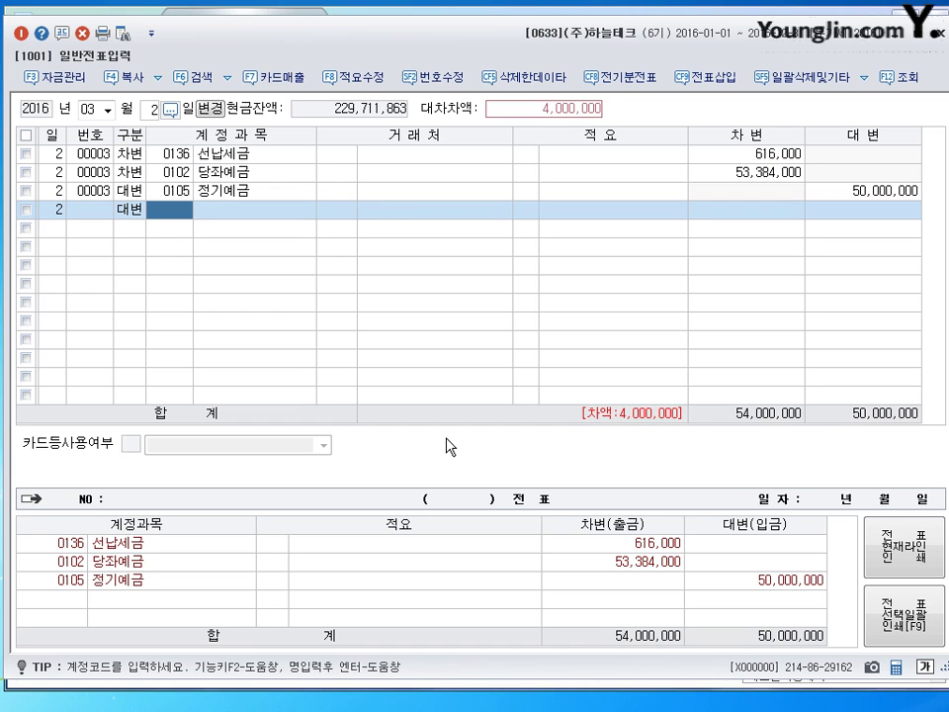
pyautogui.write('901')
pyautogui.press('Return')
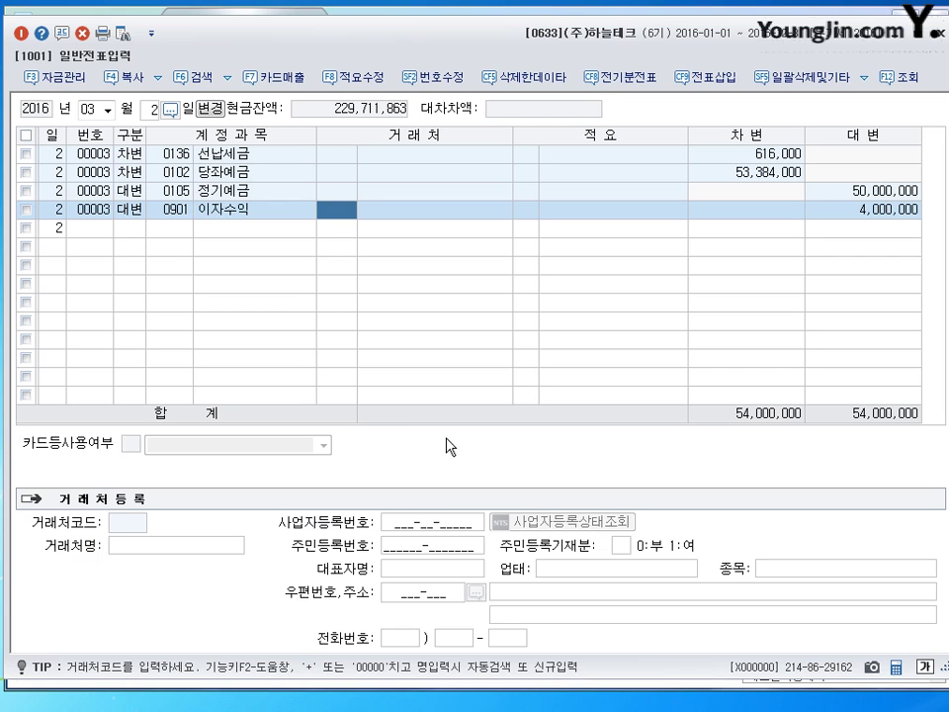
pyautogui.press('Return')
pyautogui.press('Return')
pyautogui.press('Return')
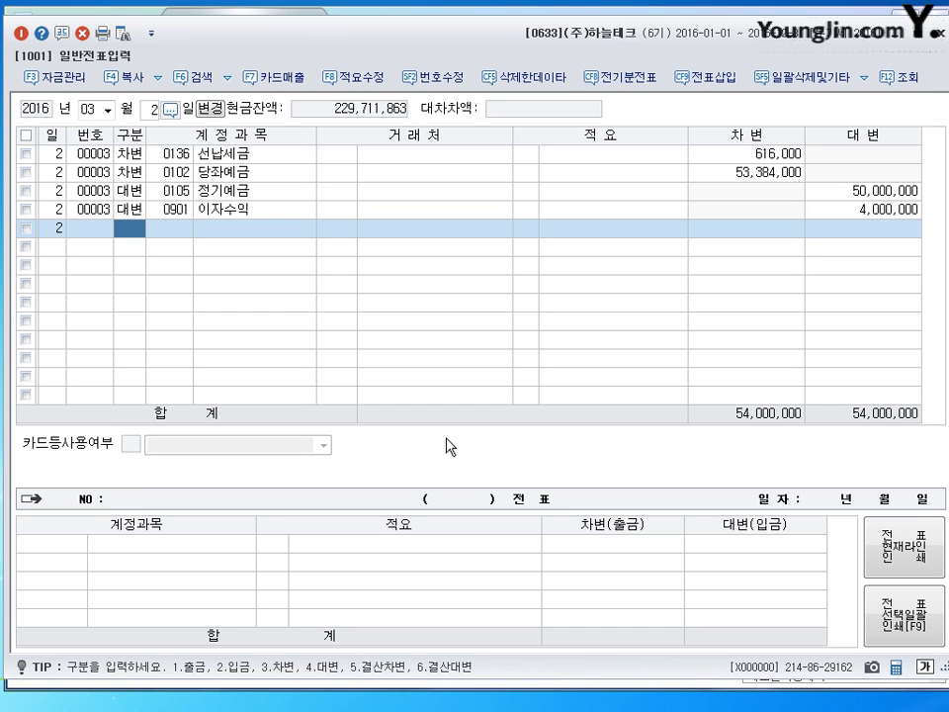
pyautogui.press('Escape')
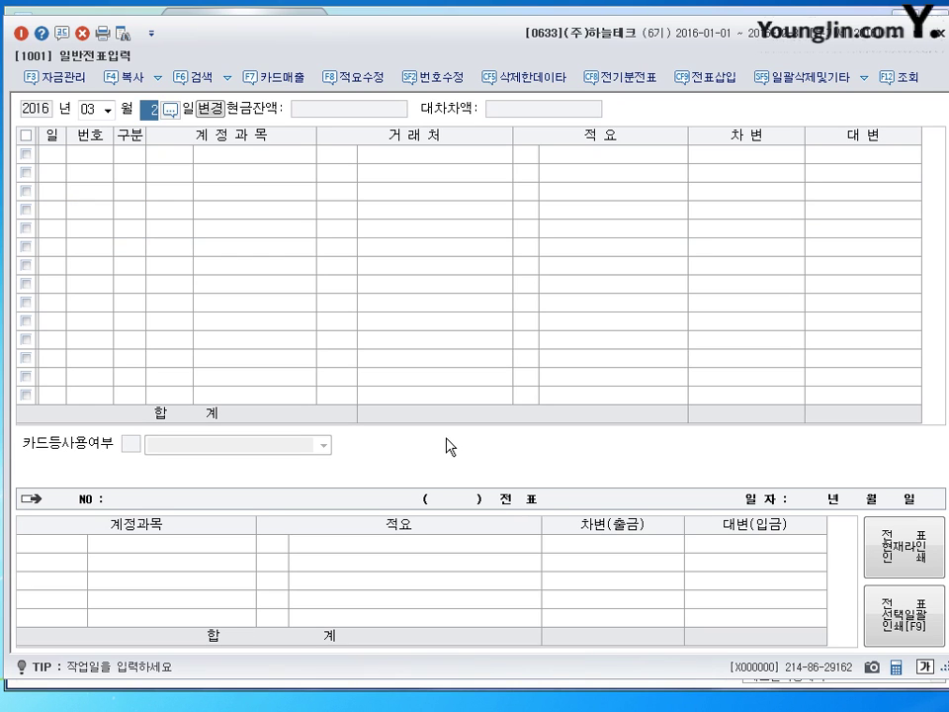
# On day 10, debit 0232 임차보증금 10,000,000 with partner 태성산업
pyautogui.write('10')
pyautogui.press('Return')
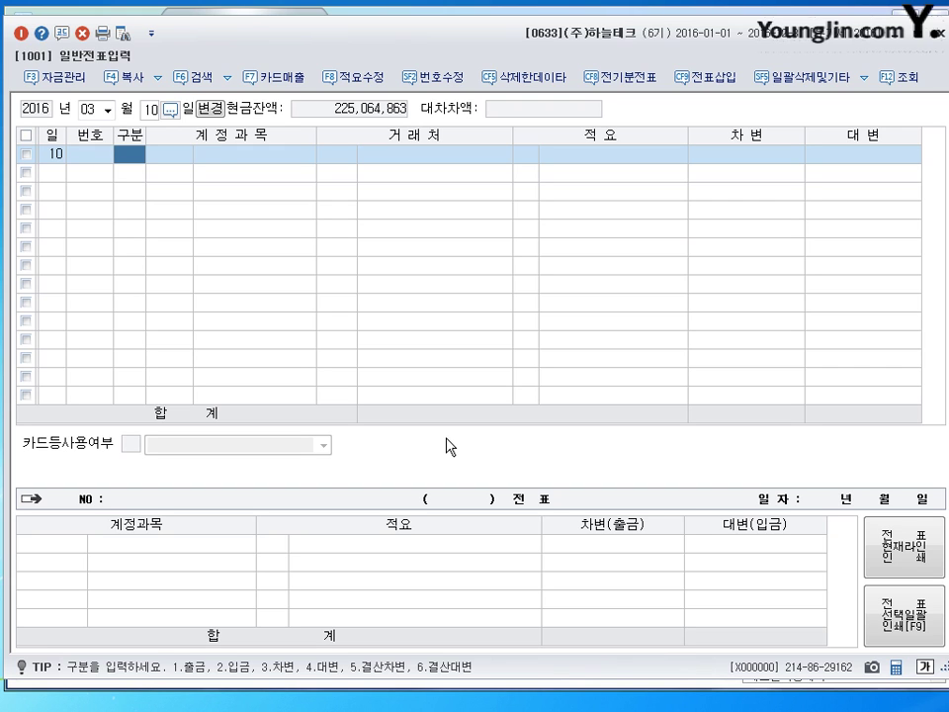
pyautogui.write('3')
pyautogui.press('Return')
pyautogui.write('232')
pyautogui.press('Return')
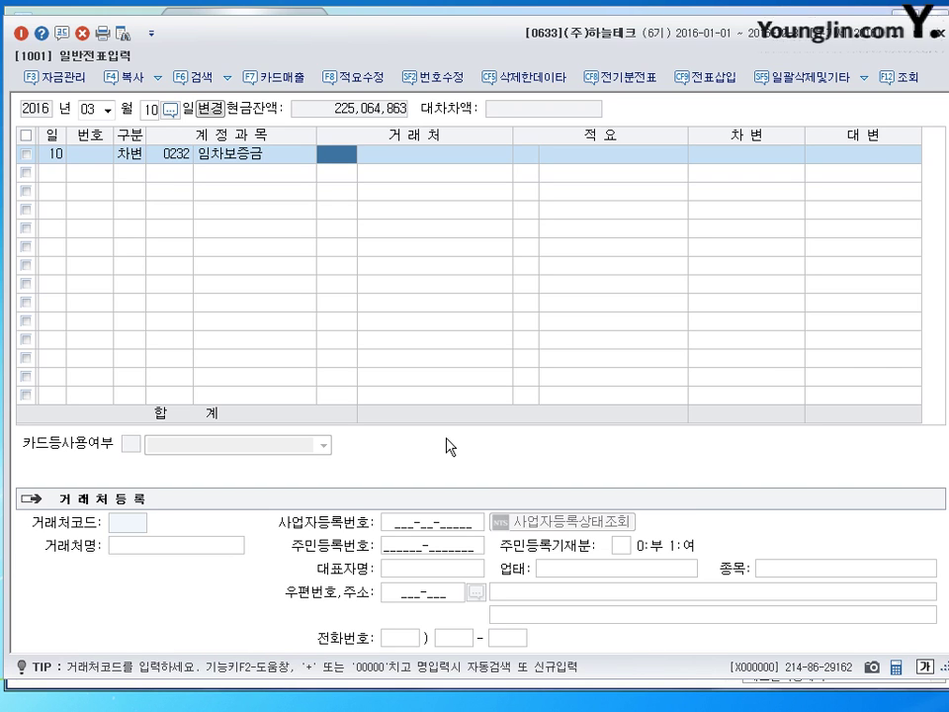
pyautogui.write('대성')
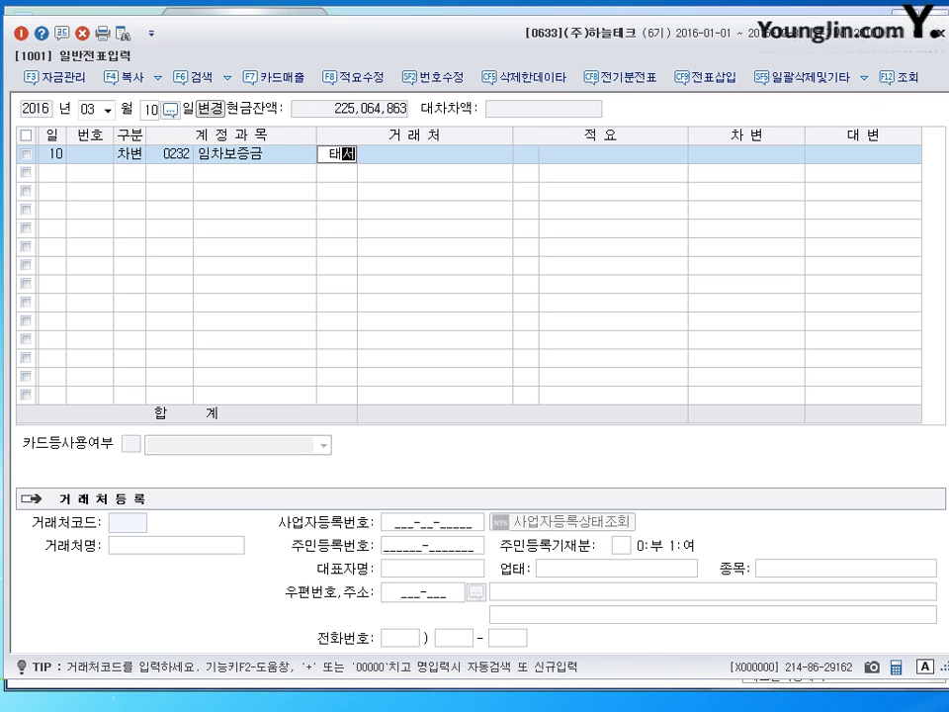
pyautogui.press('Return')
pyautogui.press('Return')
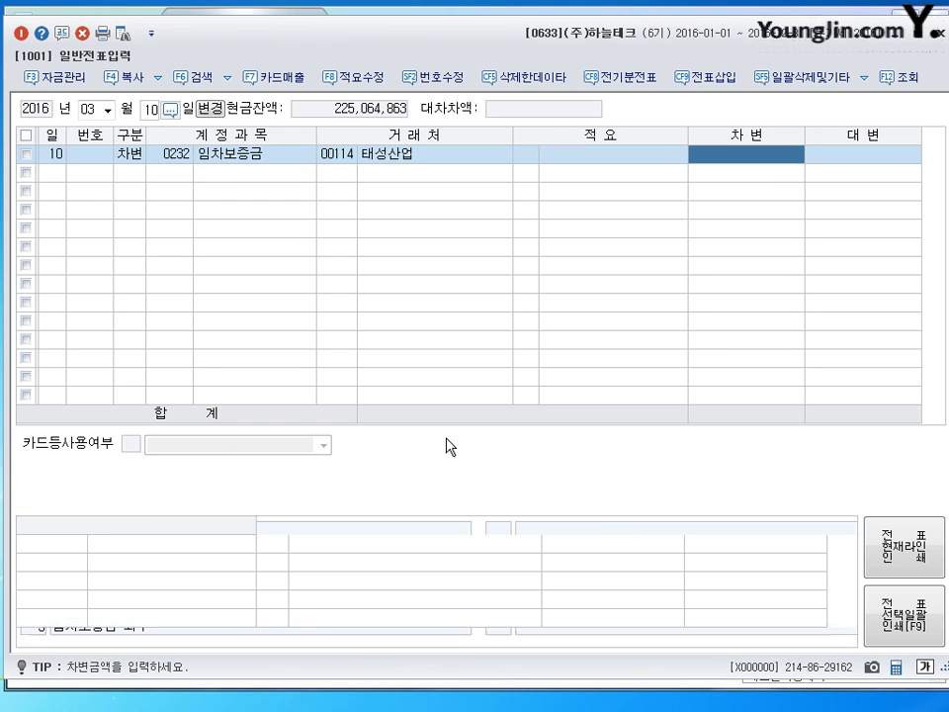
pyautogui.write('10000000')
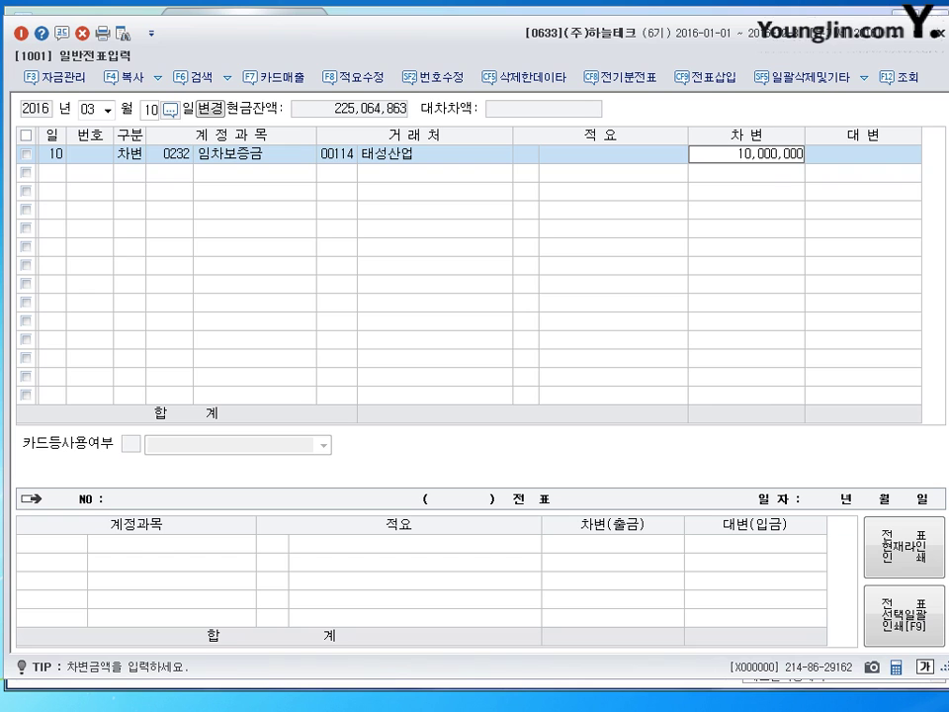
pyautogui.press('Return')
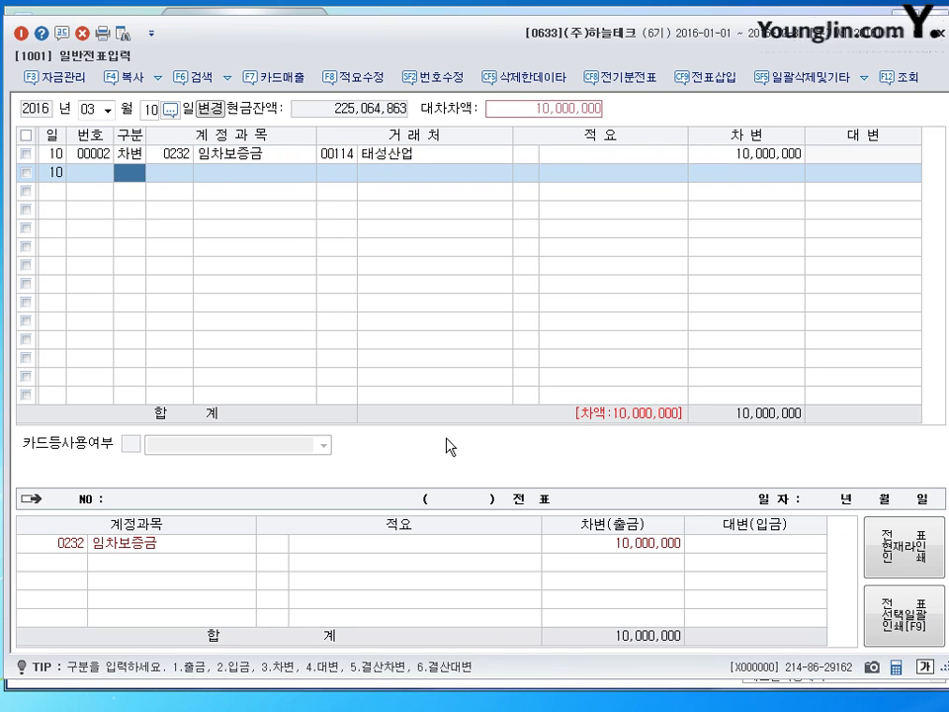
# Credit 0101 현금 3,000,000 and 0102 당좌예금 7,000,000, then close the voucher
pyautogui.write('4')
pyautogui.press('Return')
pyautogui.write('101')
pyautogui.press('Return')
pyautogui.press('Return')
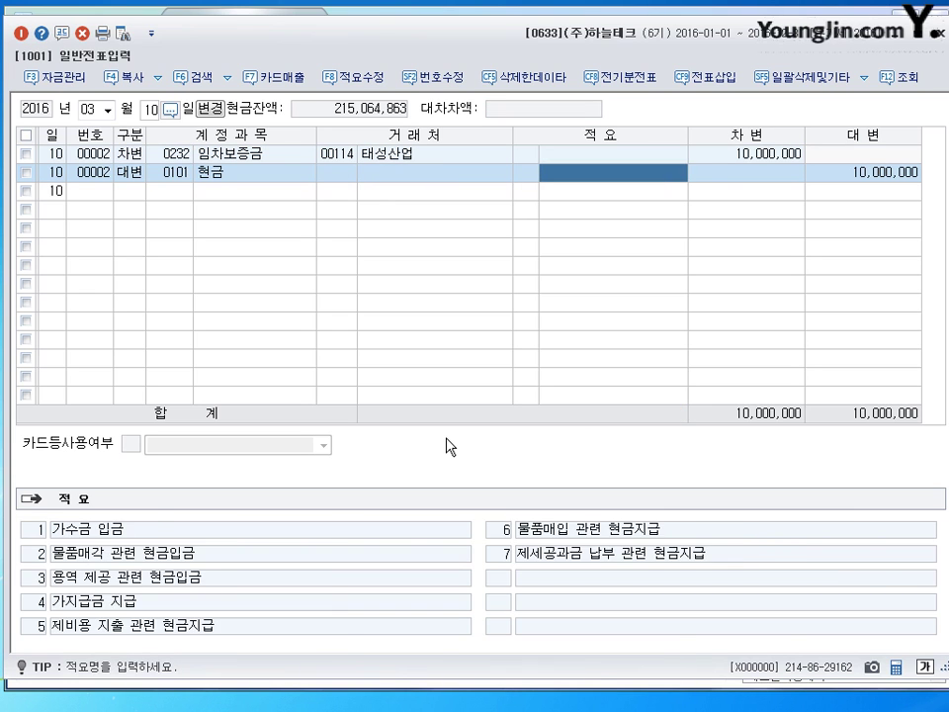
pyautogui.press('Return')
pyautogui.write('3000000')
pyautogui.press('Return')
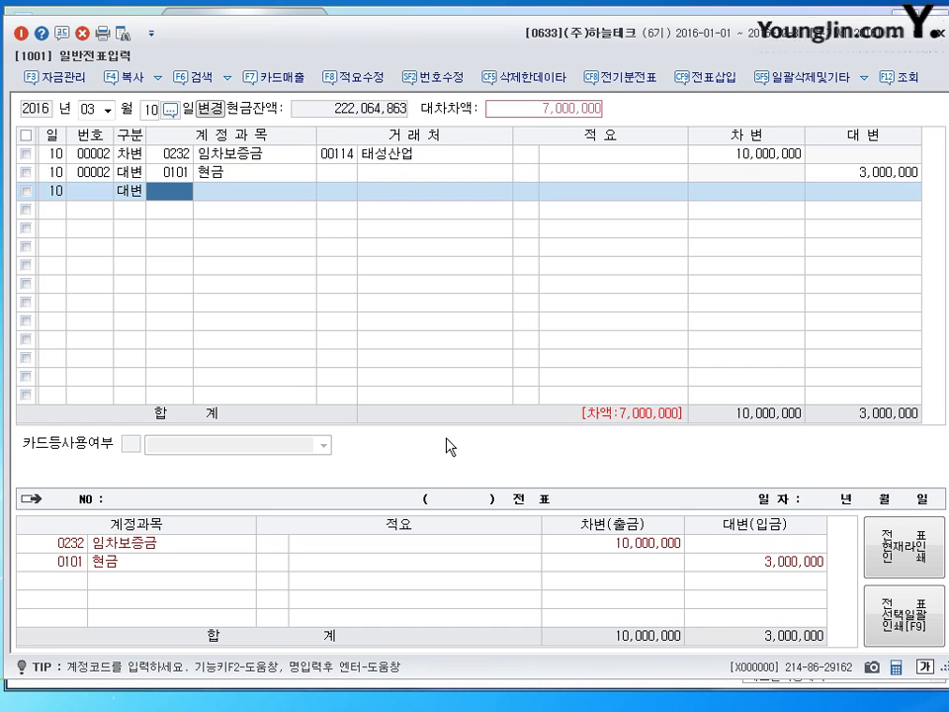
pyautogui.write('102')
pyautogui.press('Return')
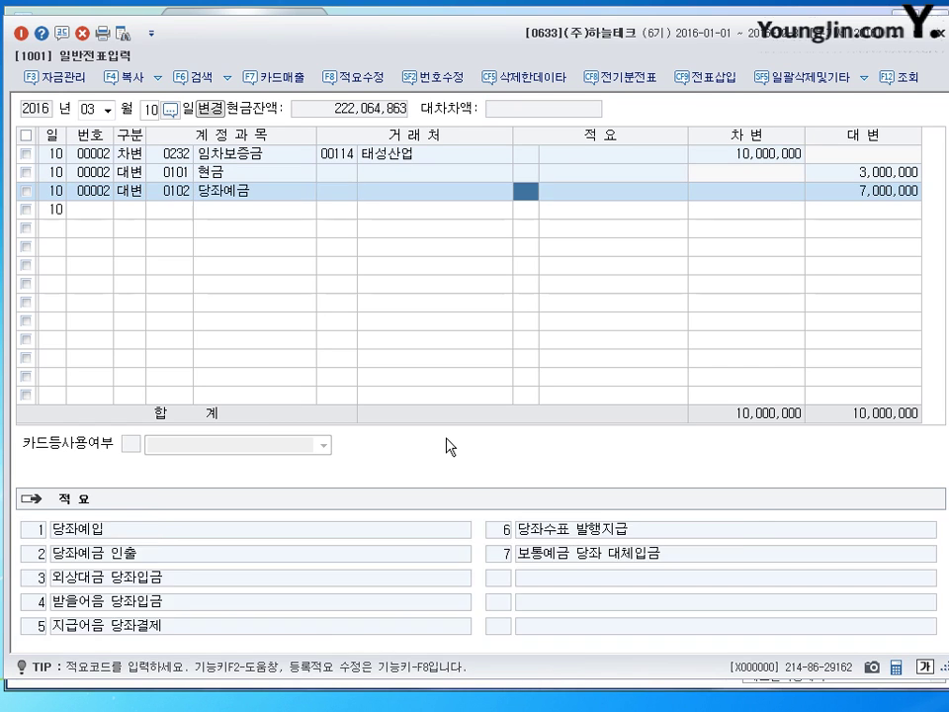
pyautogui.press('Return')
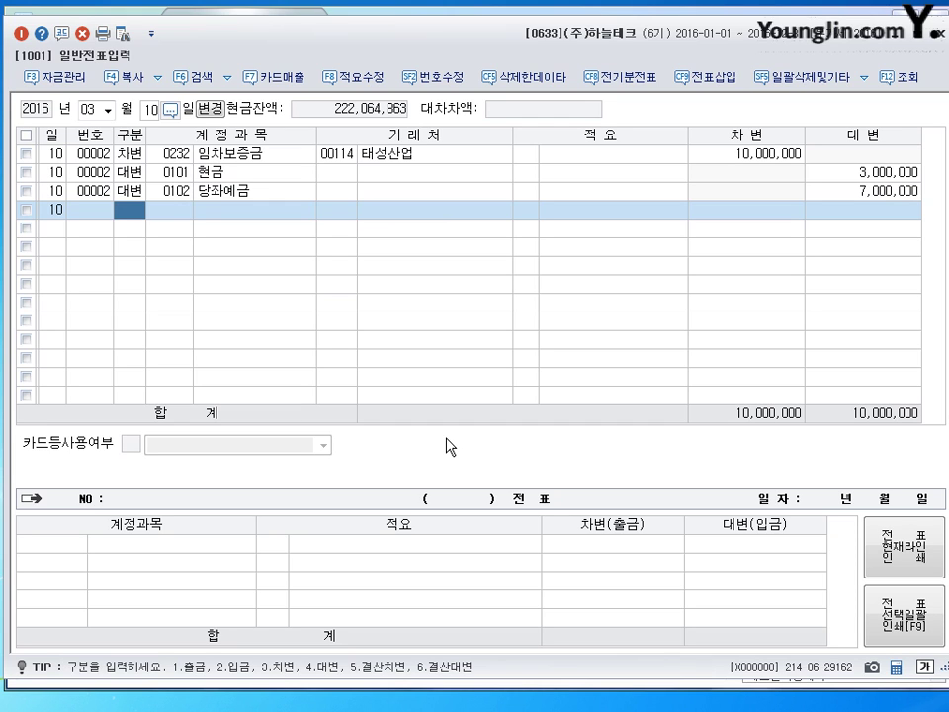
pyautogui.press('Escape')
pyautogui.hotkey('shift', 'Tab')
# Set the date to April 15 and debit 0202 건물 100,000,000
pyautogui.write('4')
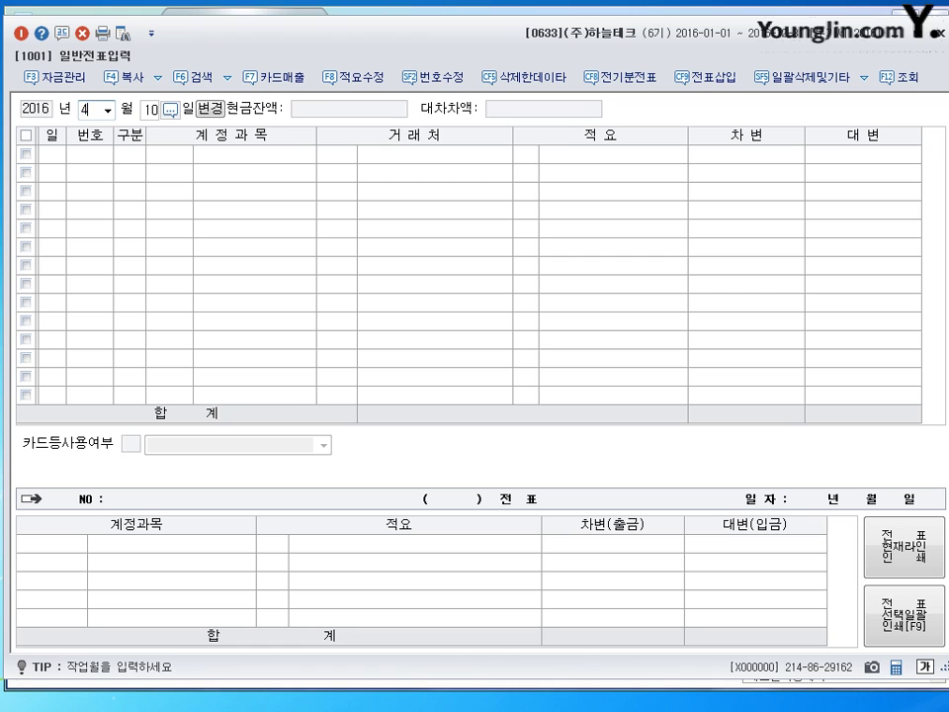
pyautogui.press('Return')
pyautogui.write('15')
pyautogui.press('Return')
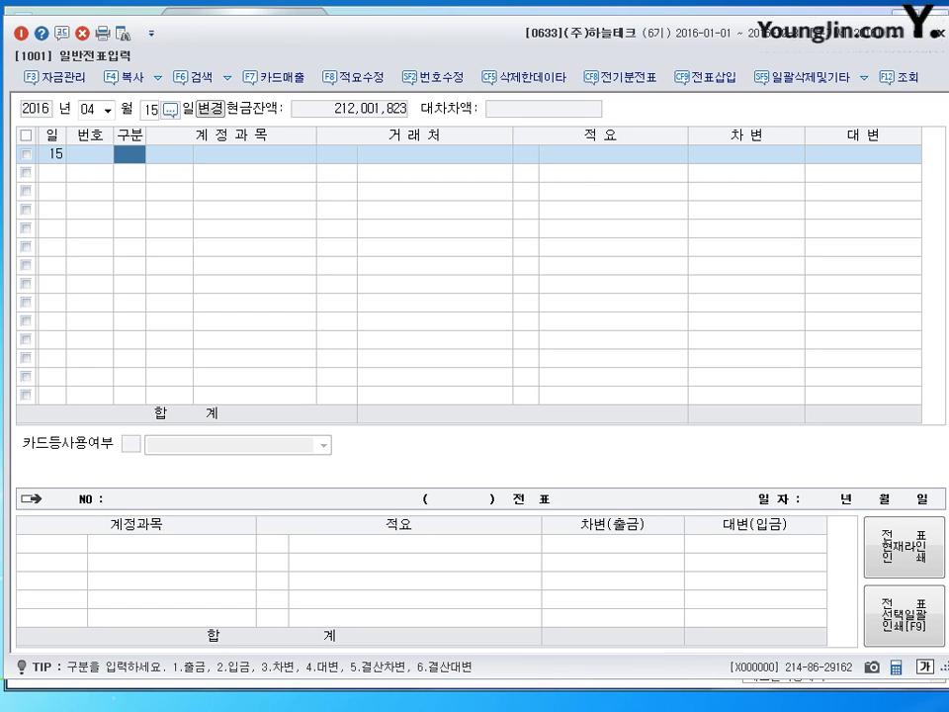
pyautogui.write('3202')
pyautogui.press('Return')
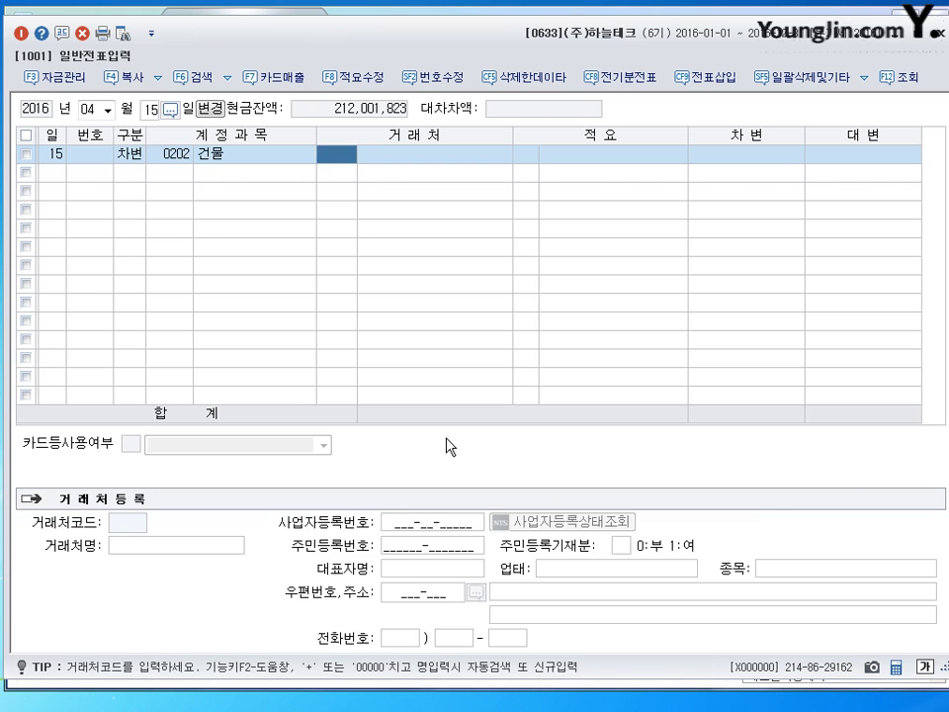
pyautogui.press('Return')
pyautogui.press('Return')
pyautogui.write('100000000')
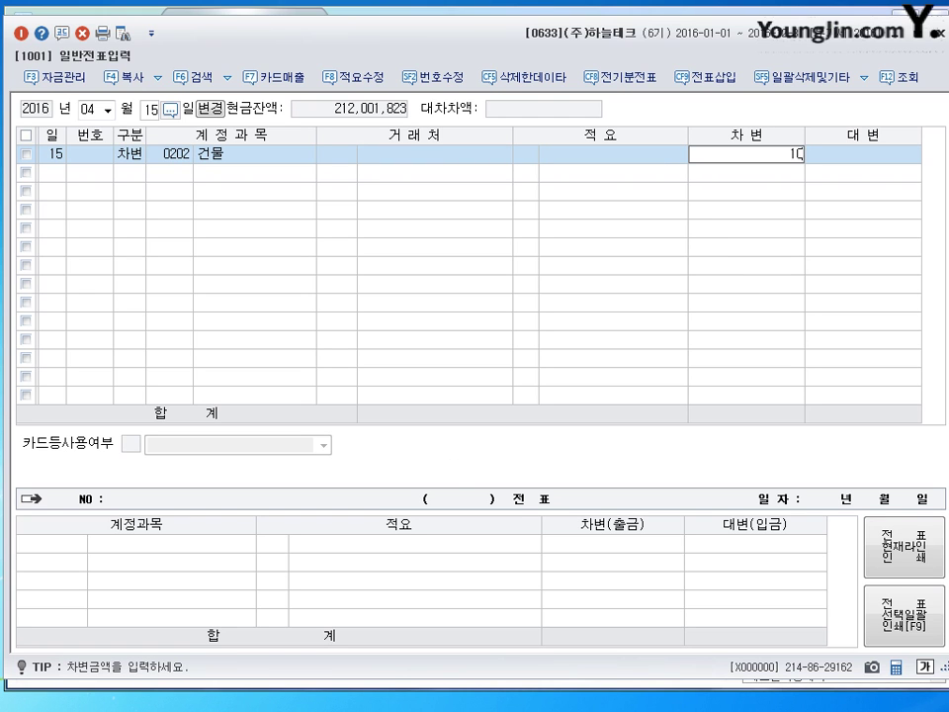
pyautogui.press('Return')
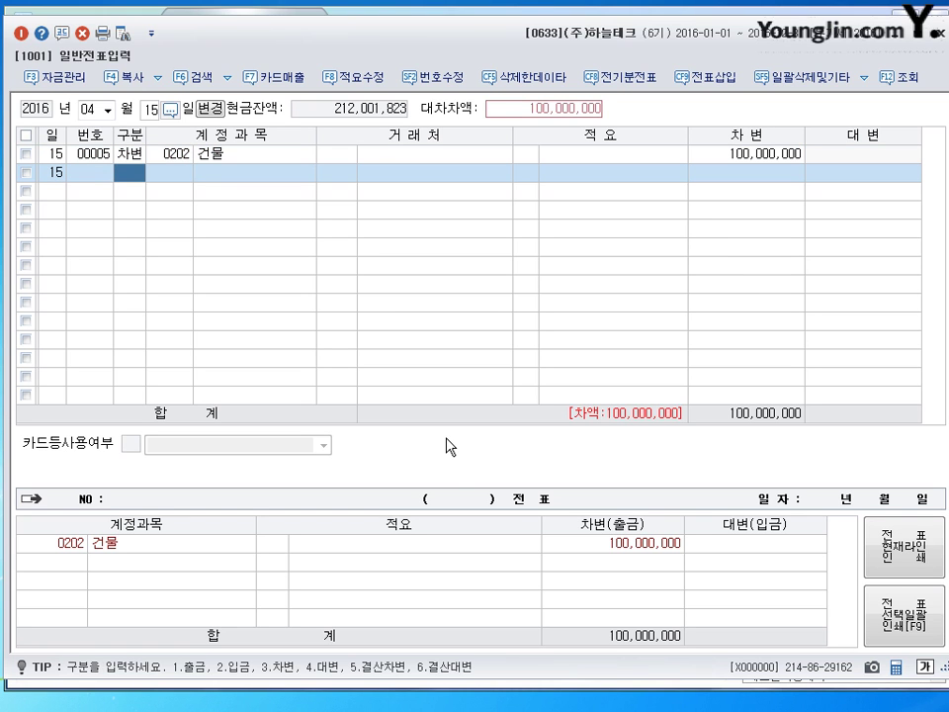
# Credit 0253 미지급금 60,000,000 to (주)한국건설 and 0102 당좌예금 40,000,000
pyautogui.write('4')
pyautogui.write('253')
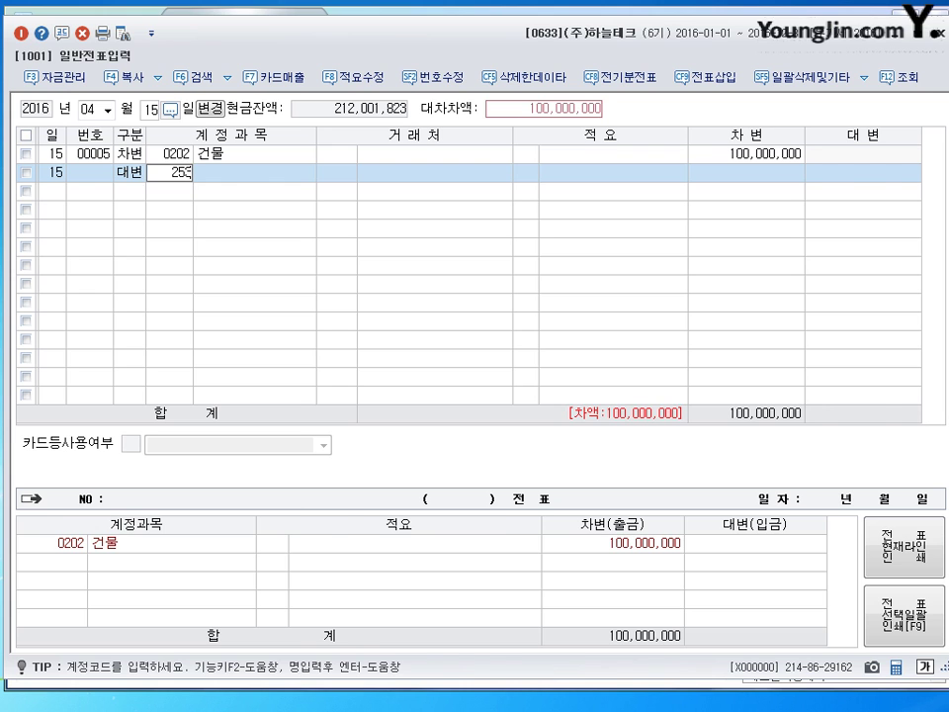
pyautogui.press('Return')
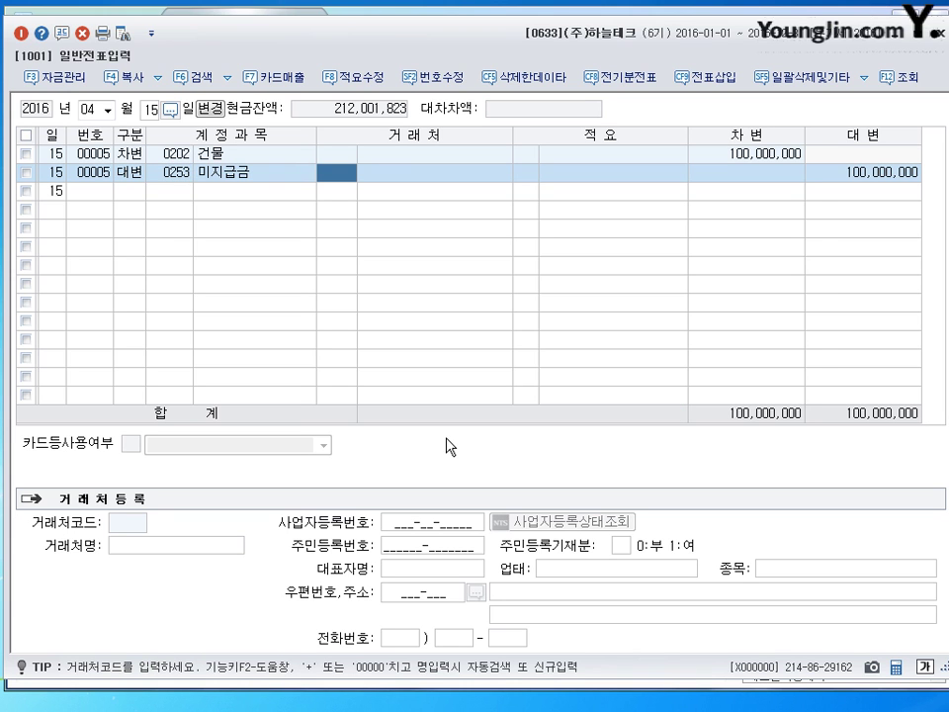
pyautogui.write('한국')
pyautogui.press('Return')
pyautogui.press('Return')
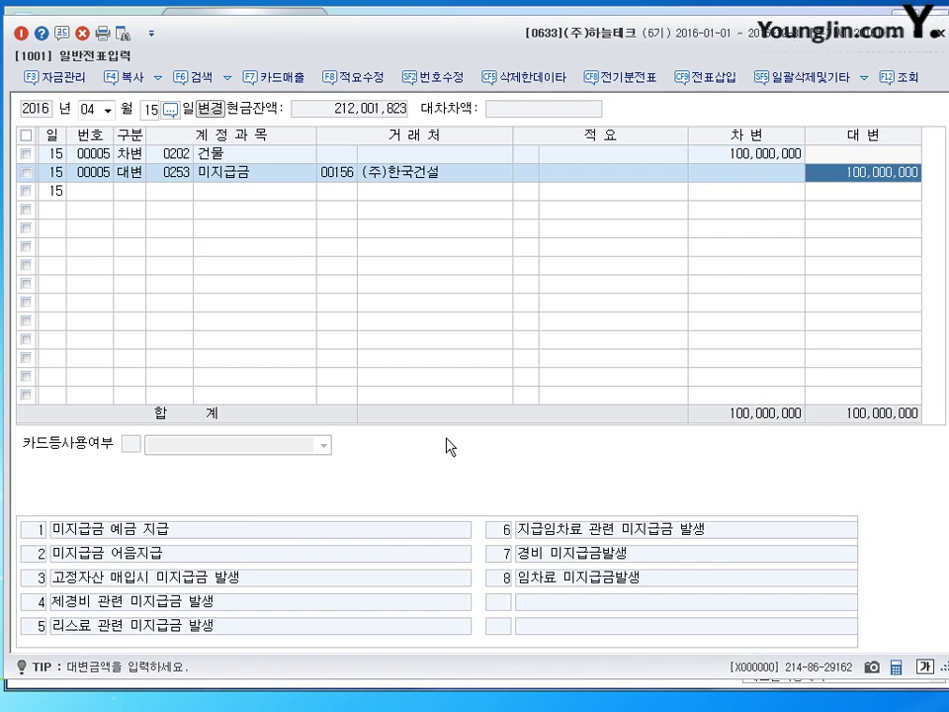
pyautogui.write('60000000')
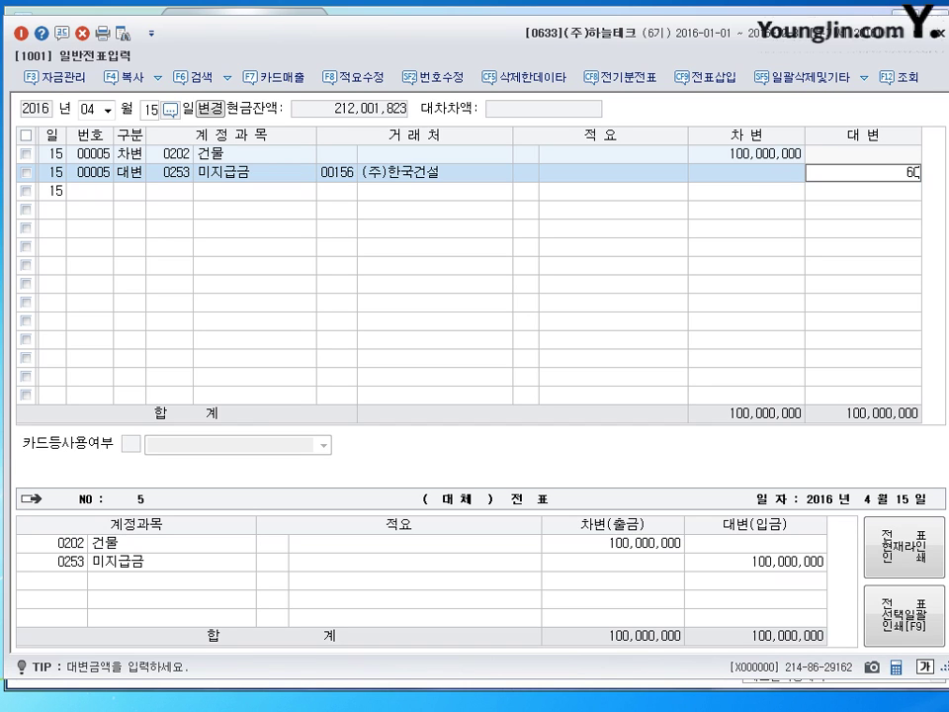
pyautogui.press('Return')
pyautogui.write('4')
pyautogui.press('Return')
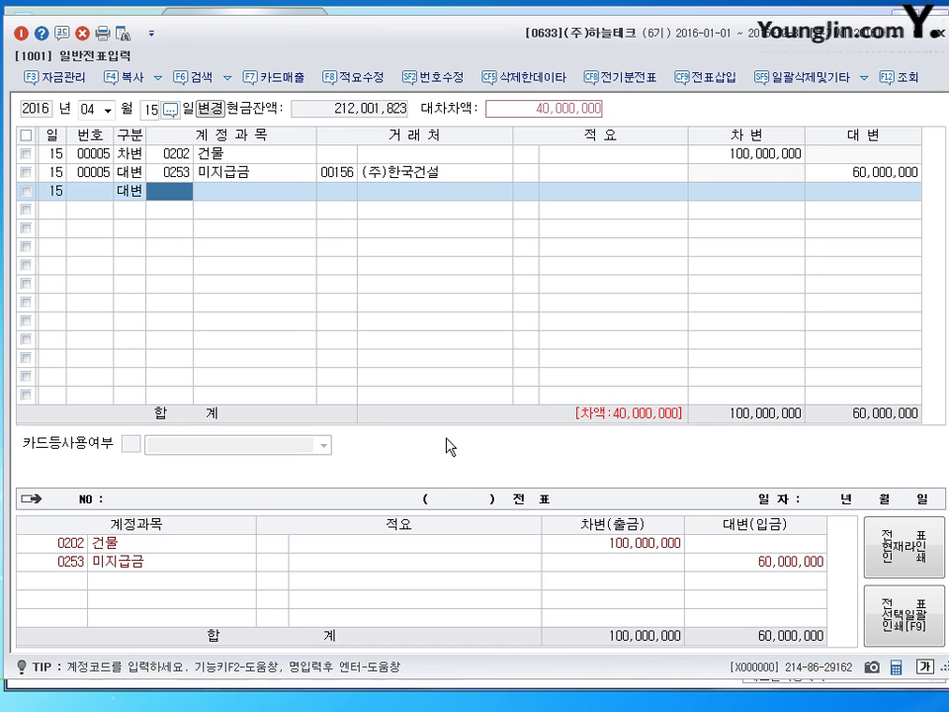
pyautogui.write('102')
pyautogui.press('Return')
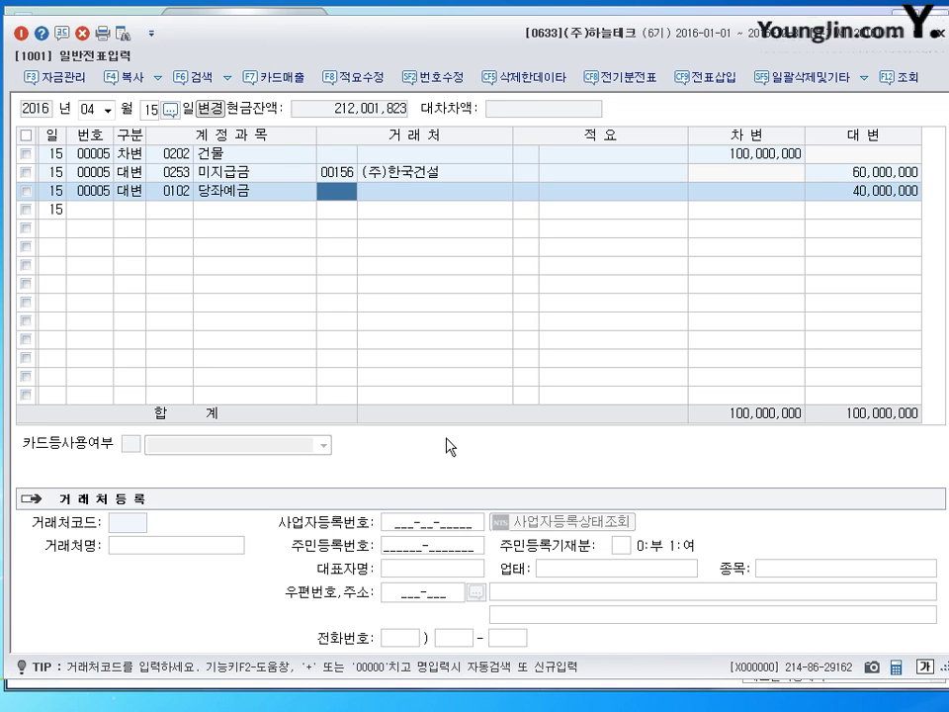
pyautogui.press('Return')
pyautogui.press('Return')
pyautogui.press('Return')
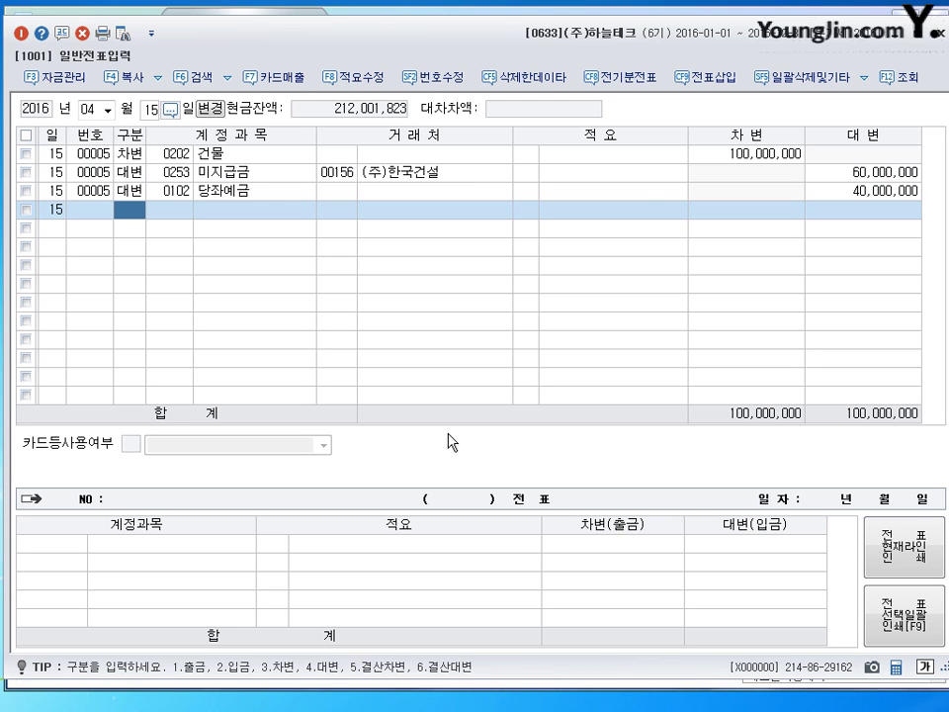
# Switch from 일반전표입력 to 매입매출전표입력 dated April 27
pyautogui.click(935, 40)
pyautogui.click(78, 123)
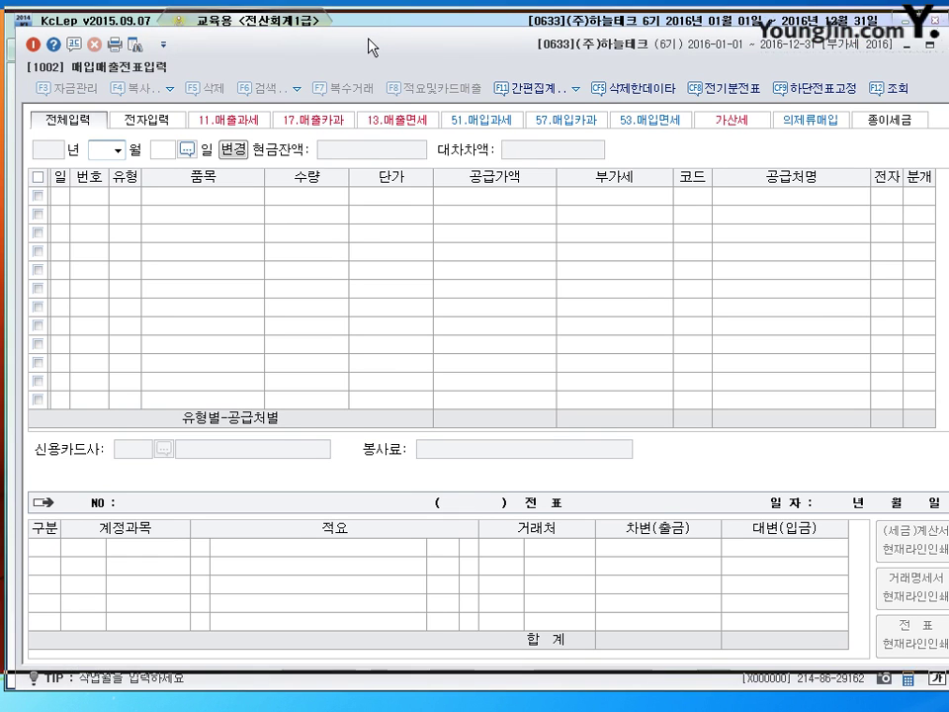
pyautogui.write('4')
pyautogui.press('Return')
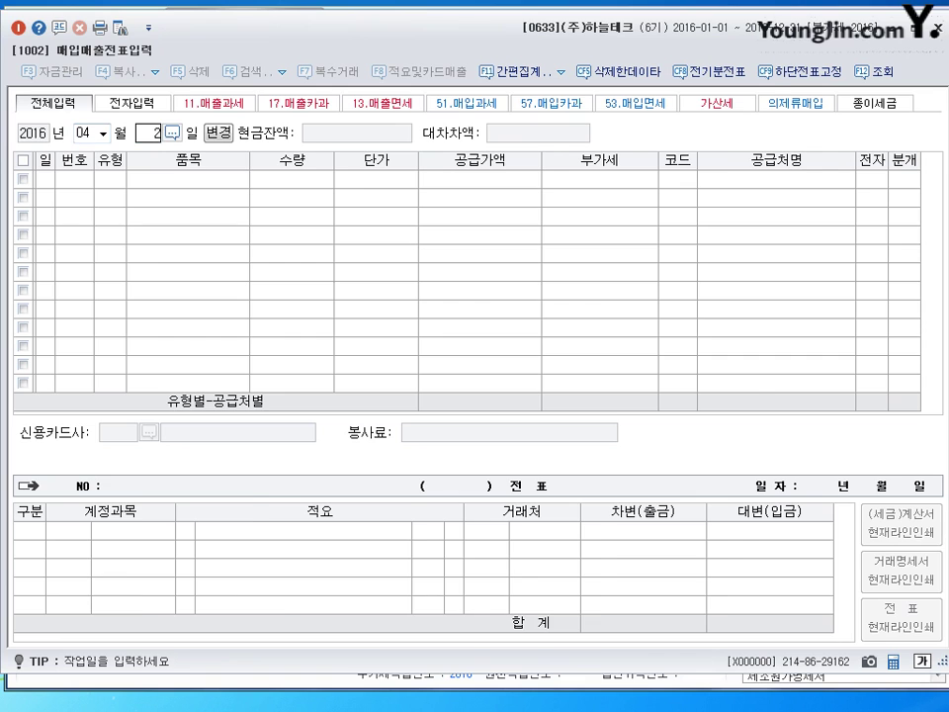
pyautogui.write('27')
pyautogui.press('Return')
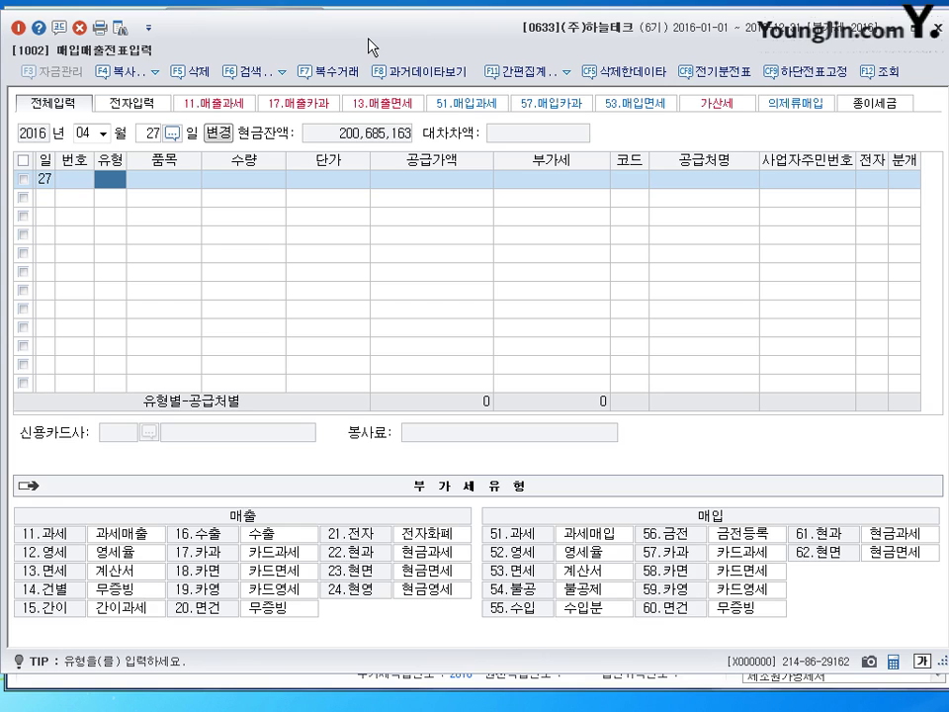
# Enter a type 51 purchase of 임차료 at 2,000,000 supply plus 200,000 VAT
pyautogui.write('51')
pyautogui.press('Return')
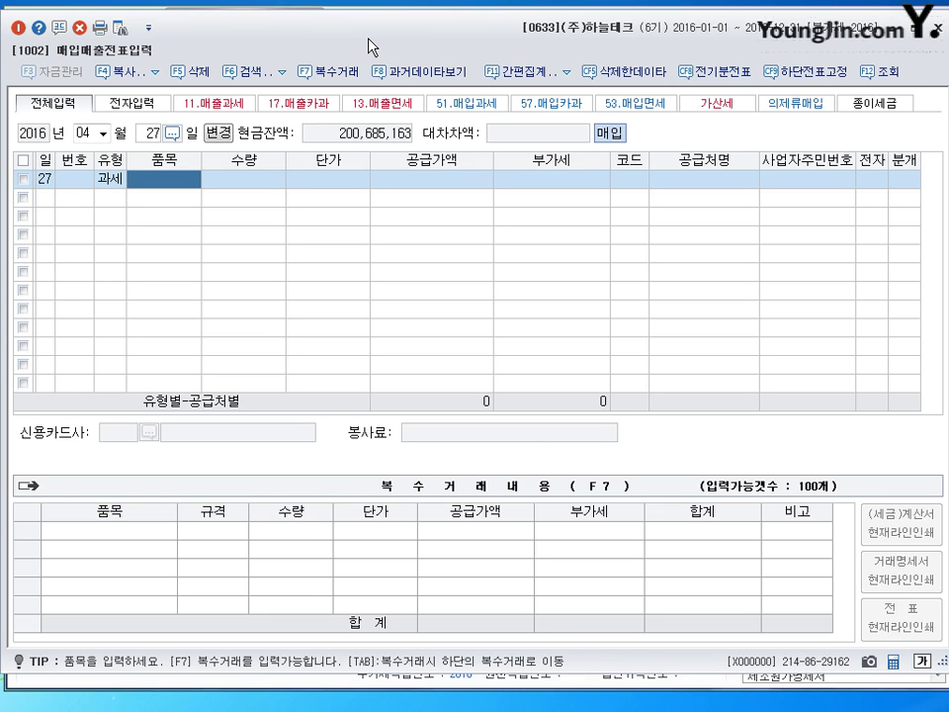
pyautogui.write('임차료')
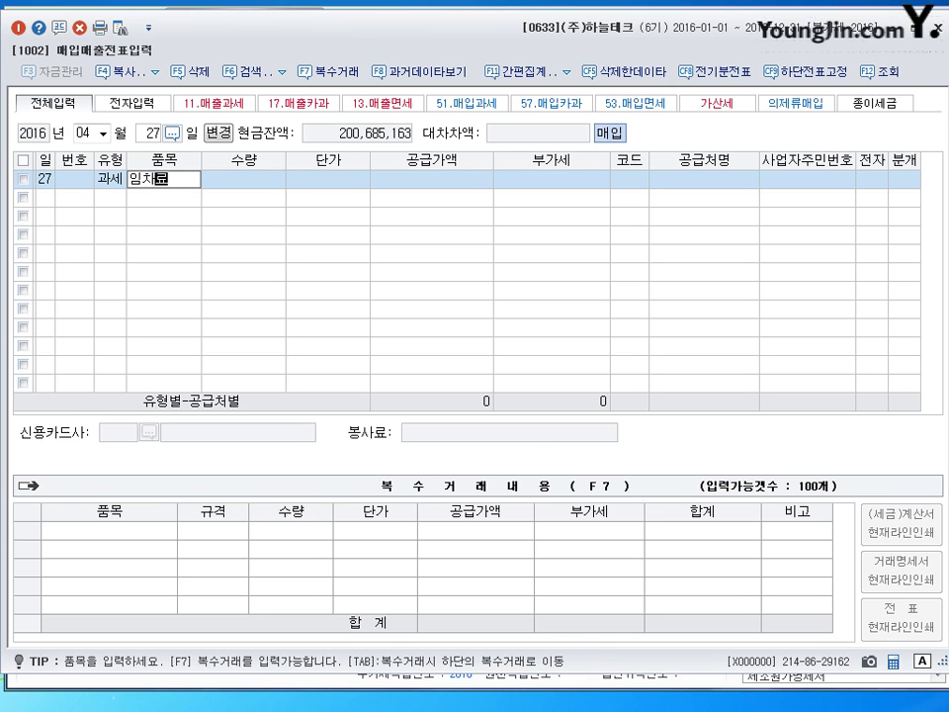
pyautogui.press('Return')
pyautogui.press('Return')
pyautogui.press('Return')
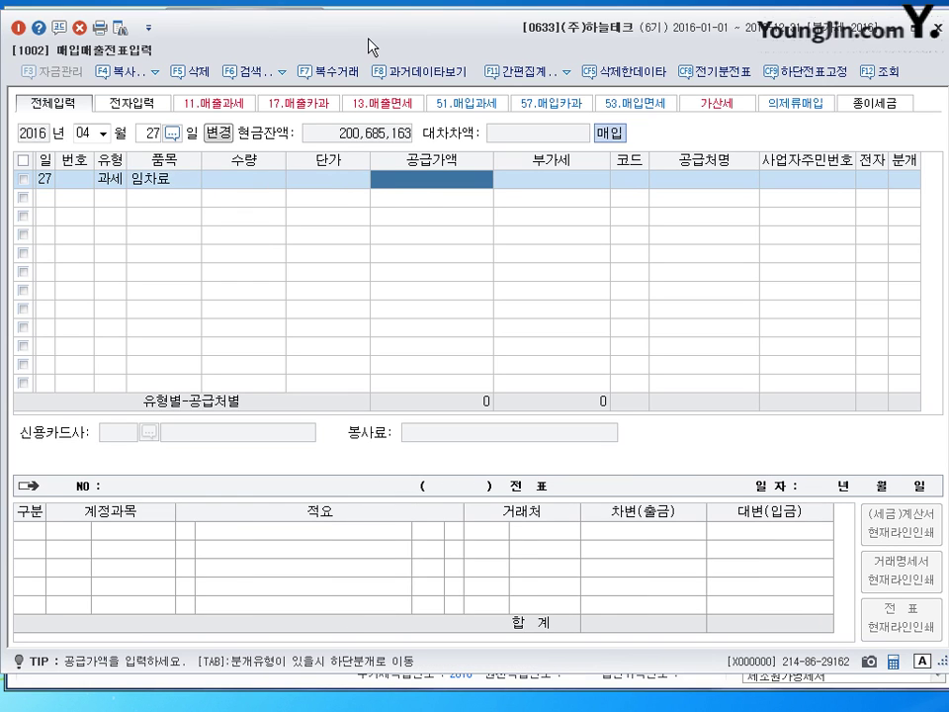
pyautogui.write('2000000')
pyautogui.press('Return')
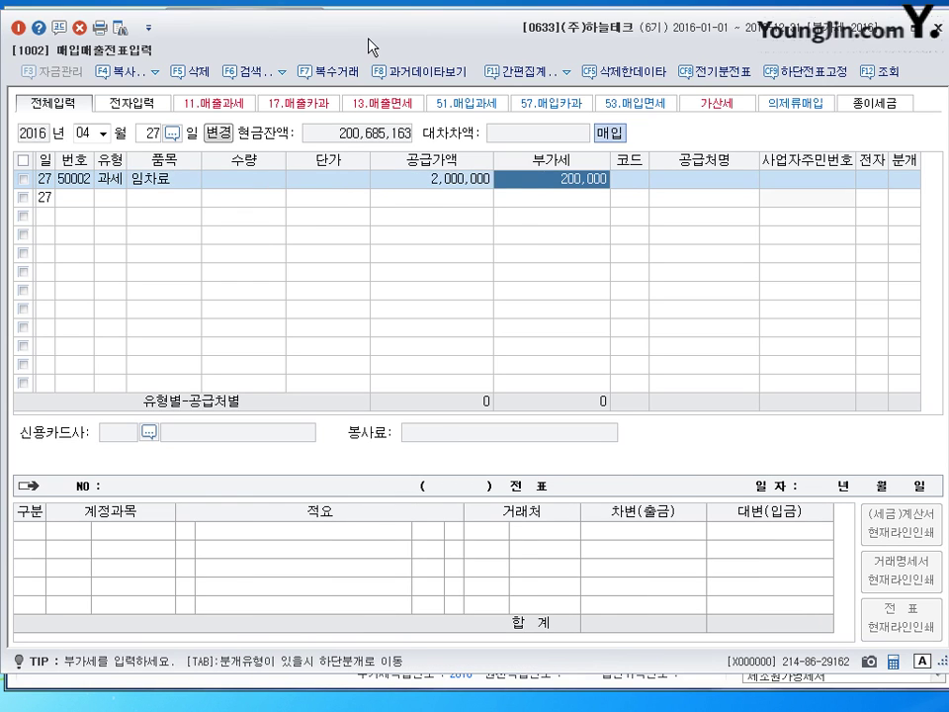
pyautogui.press('Return')
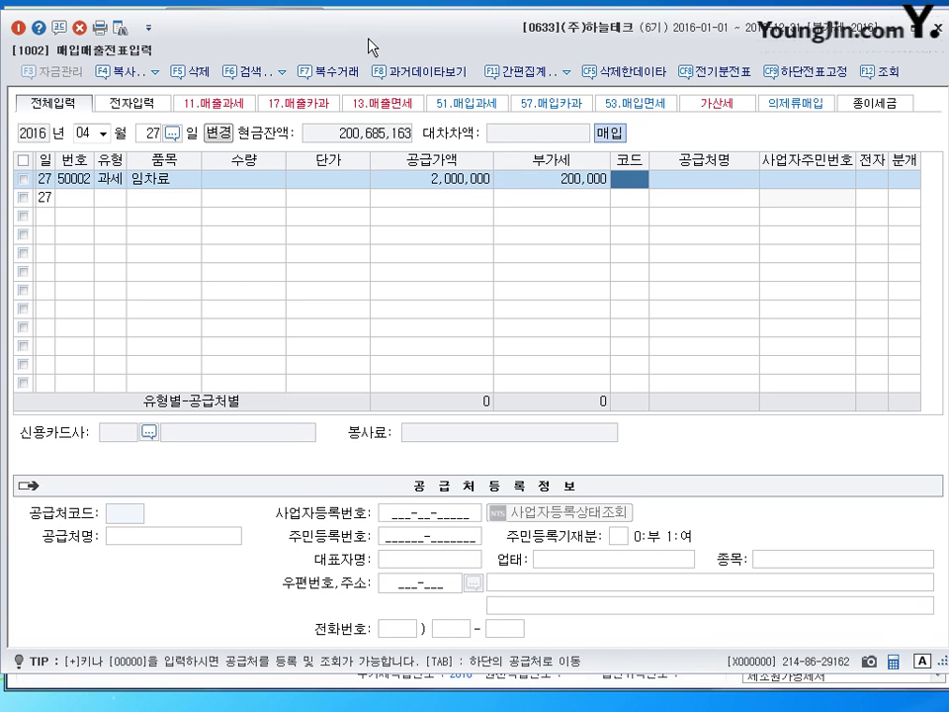
# Set supplier 노을빌딩, mark the invoice electronic, and choose 혼합 (3) journal
pyautogui.write('노을')
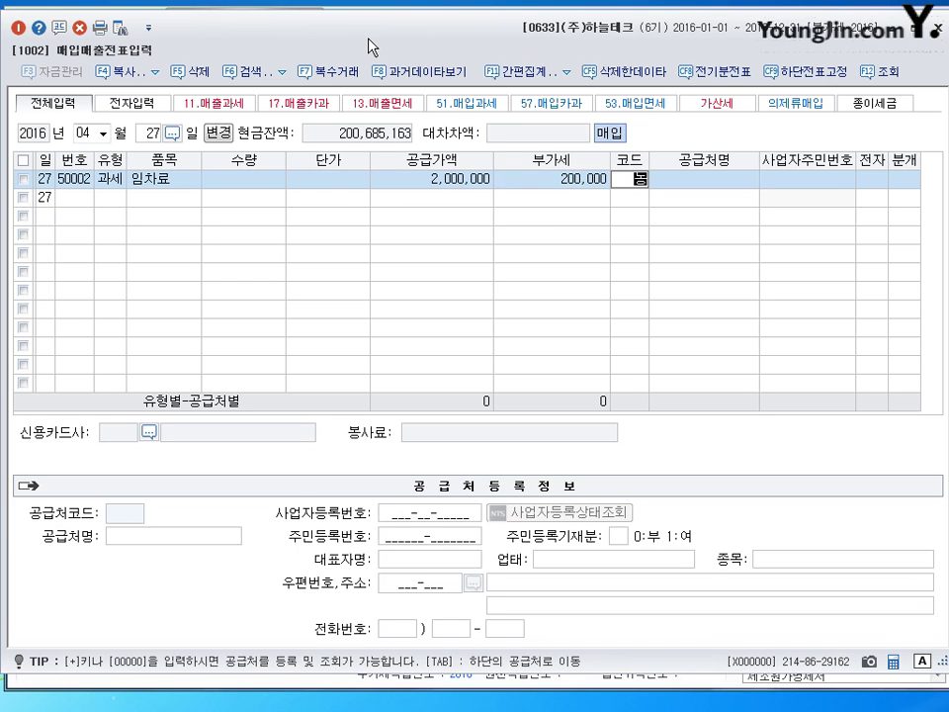
pyautogui.press('Return')
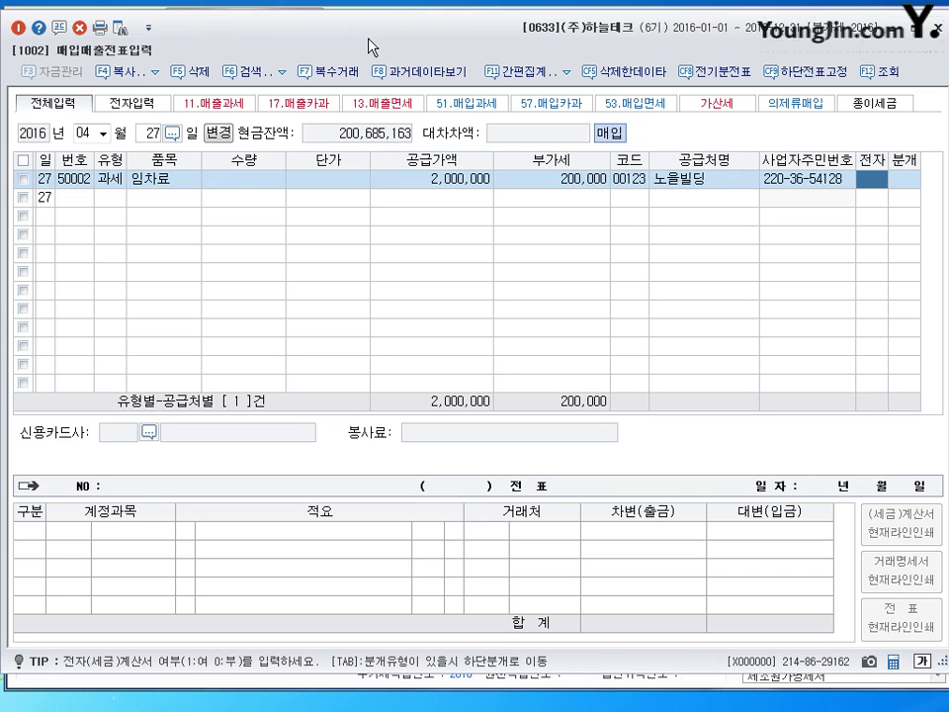
pyautogui.write('1')
pyautogui.press('Return')
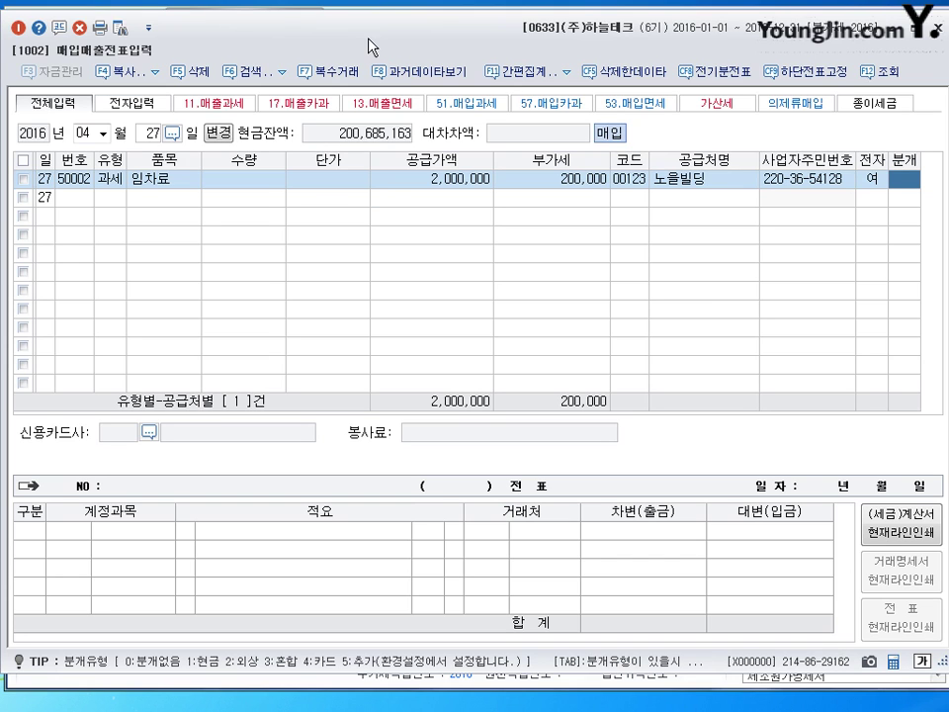
pyautogui.write('3')
pyautogui.press('Return')
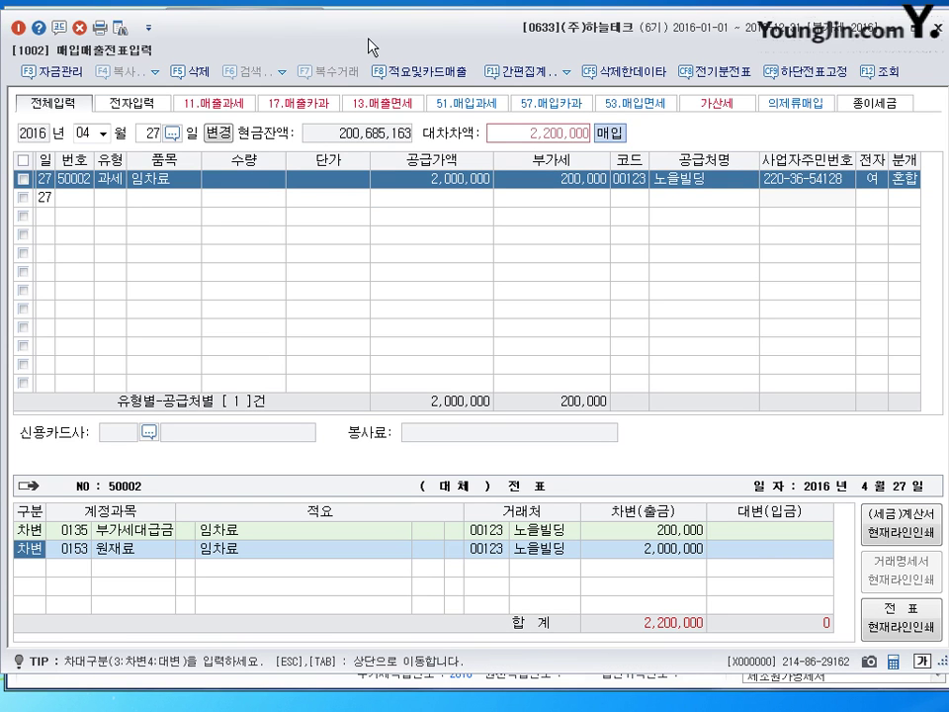
# Replace the 0153 debit with 0819 임차료 and credit 0253 미지급금 2,200,000
pyautogui.press('Return')
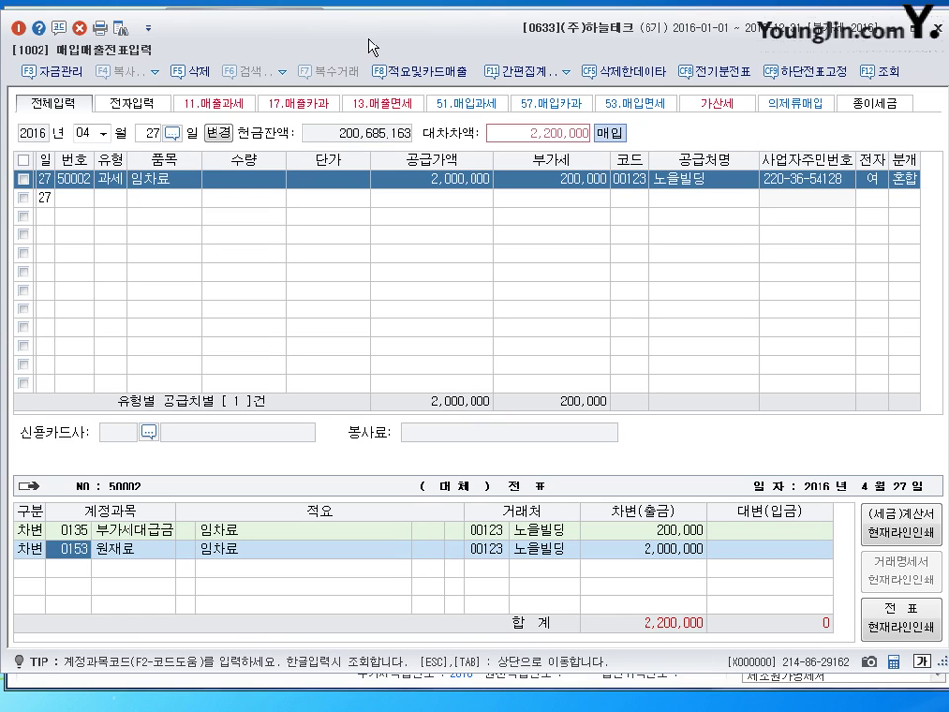
pyautogui.write('819')
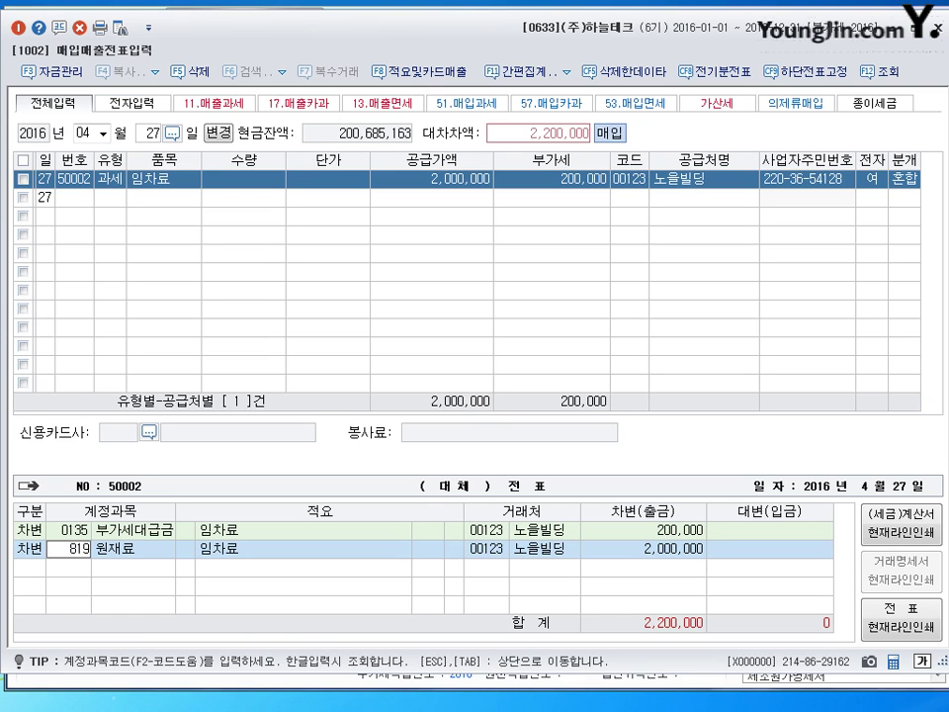
pyautogui.press('Return')
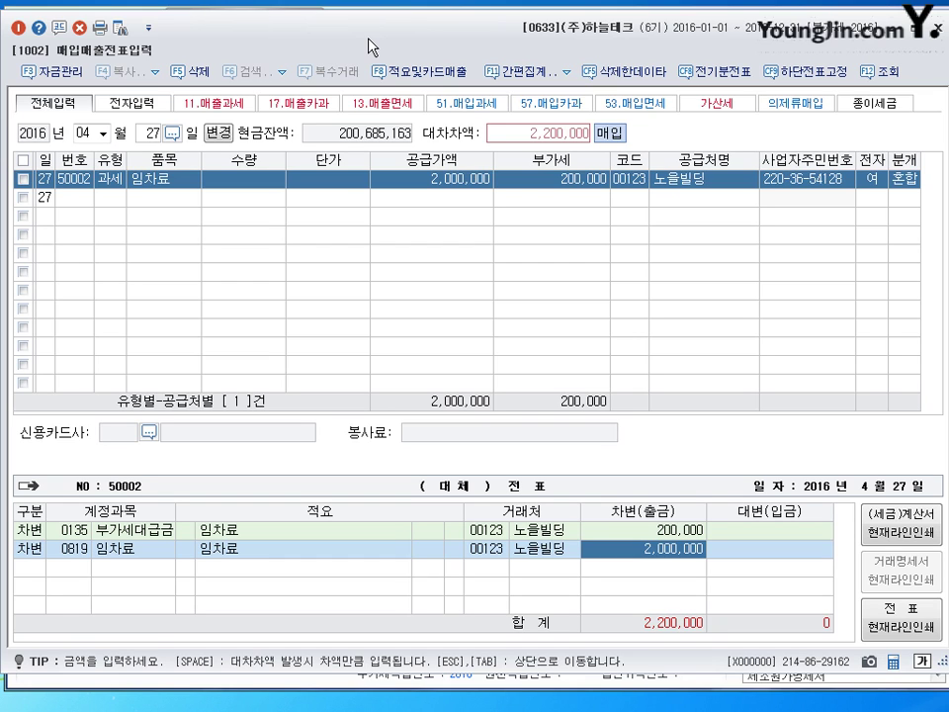
pyautogui.press('Return')
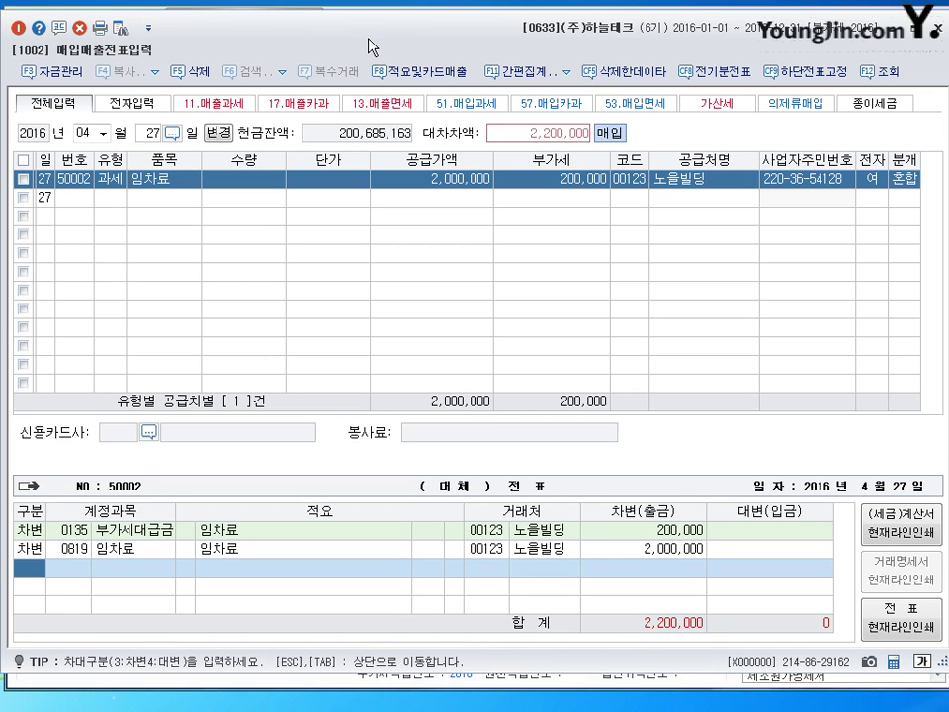
pyautogui.write('4')
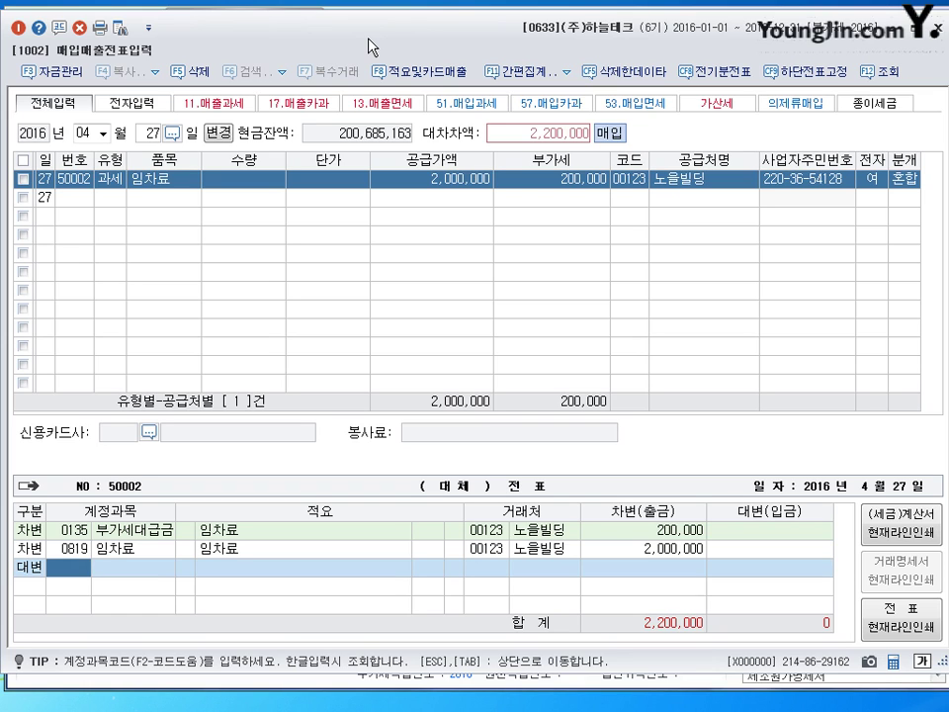
pyautogui.write('253')
pyautogui.press('Return')
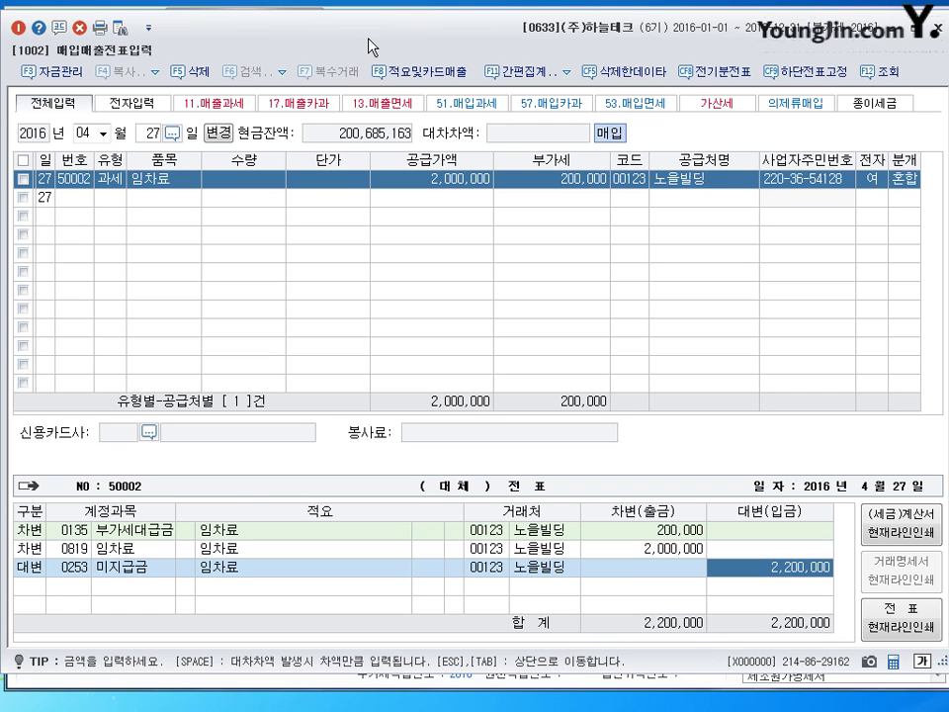
pyautogui.press('Return')
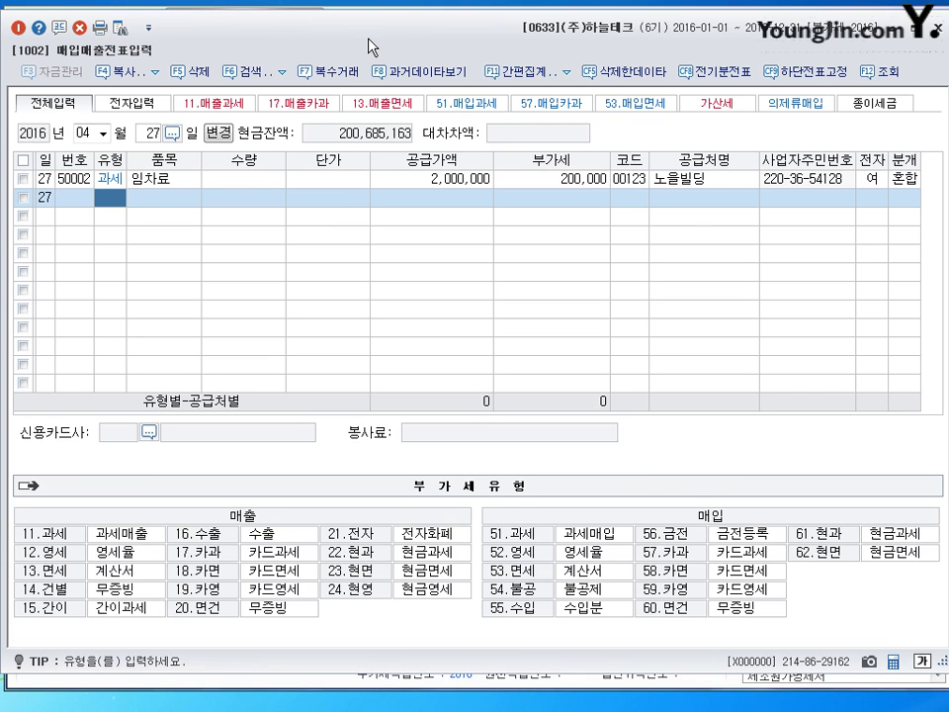
pyautogui.hotkey('shift', 'Tab')
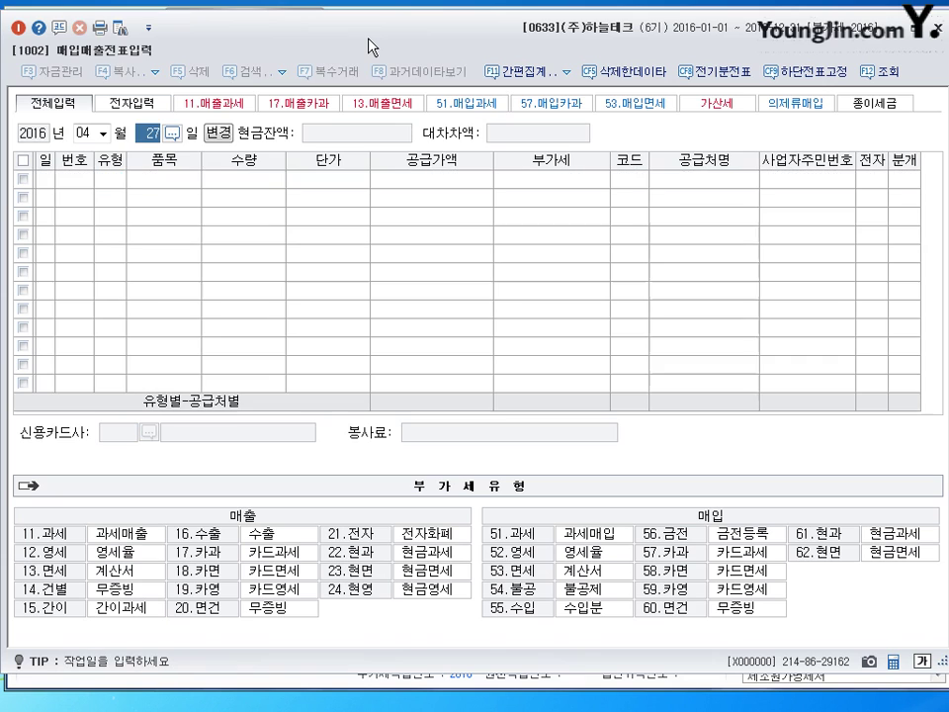
pyautogui.write('30')
pyautogui.press('Return')
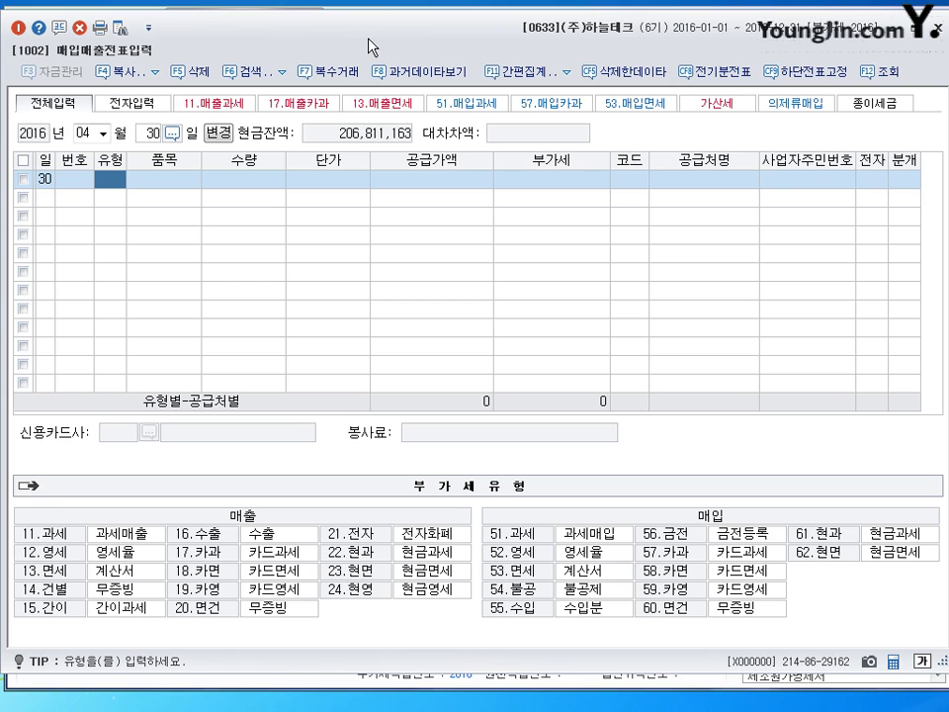
# Enter a type 54 불공 purchase of 냉난방기, supply 3,500,000, from supplier (주)카이마트
pyautogui.write('54')
pyautogui.press('Return')
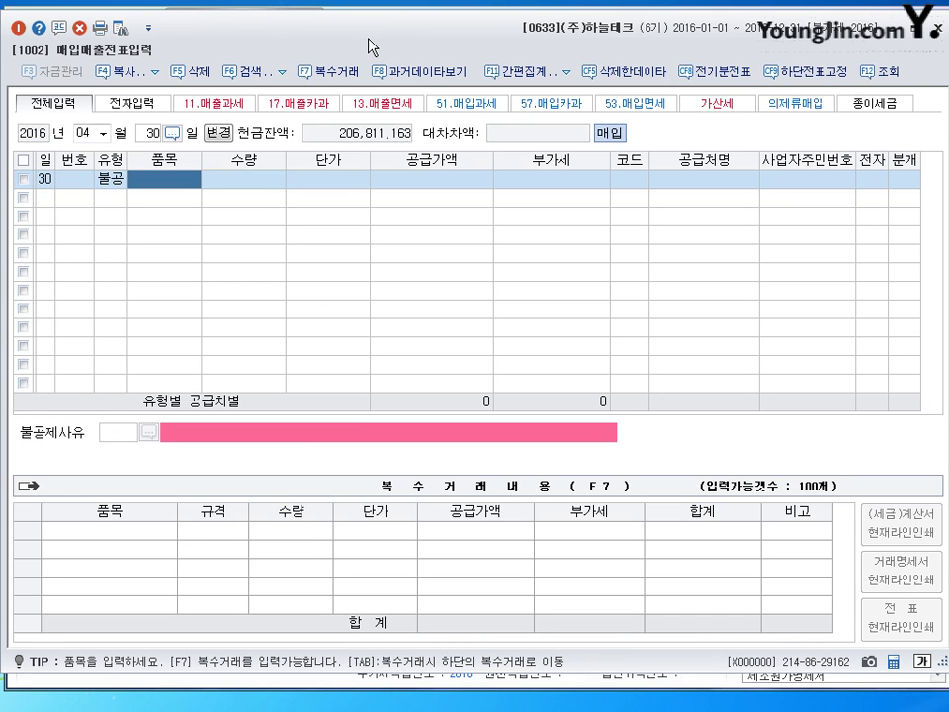
pyautogui.write('냉난방기')
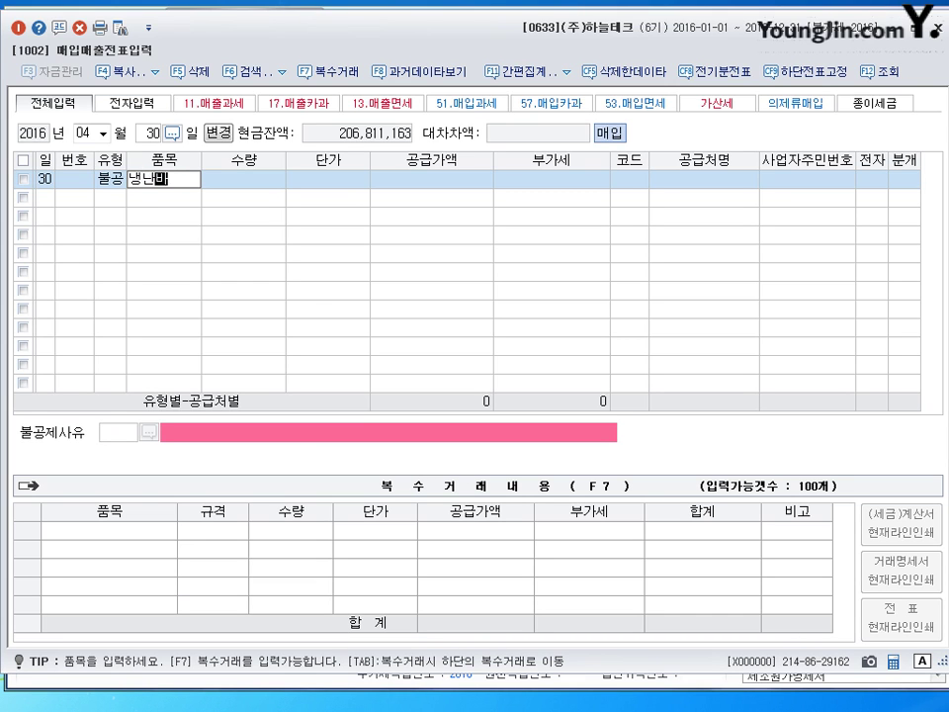
pyautogui.press('Return')
pyautogui.press('Return')
pyautogui.press('Return')
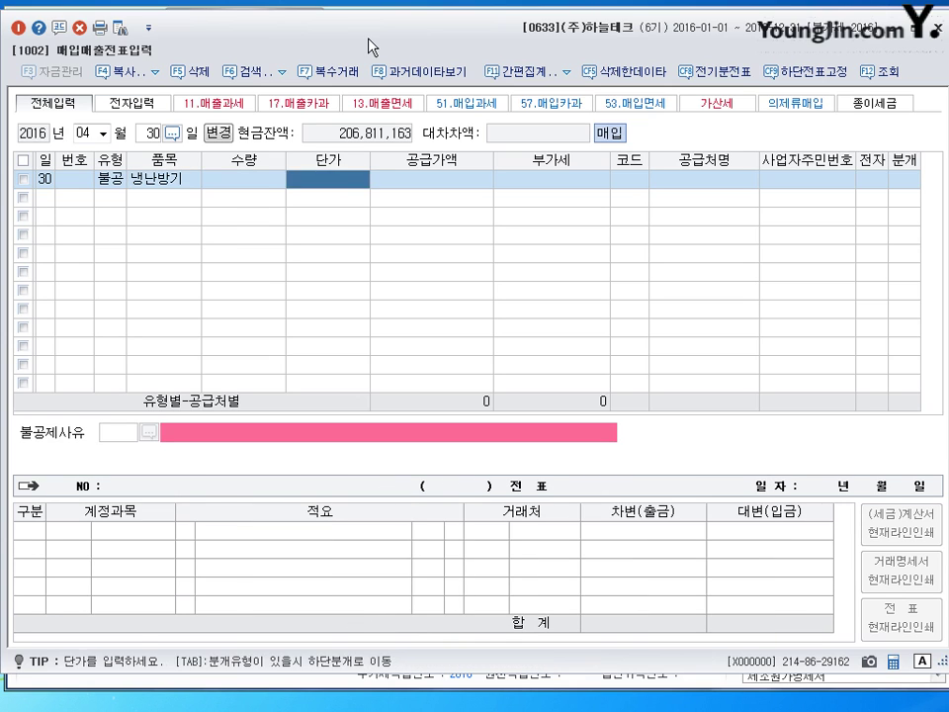
pyautogui.write('35000006')
pyautogui.press('Return')
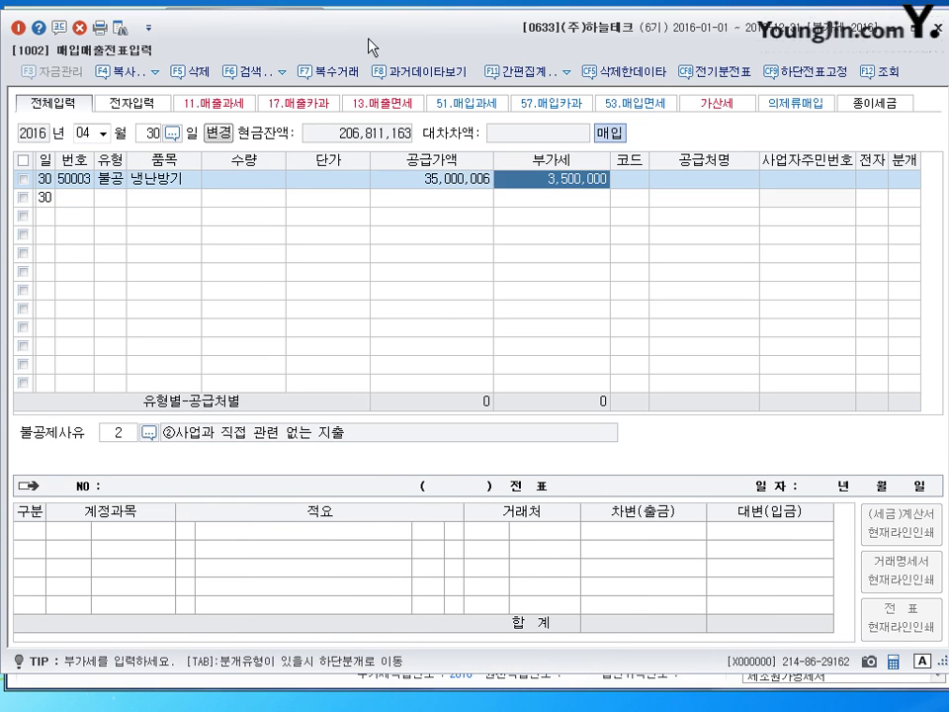
pyautogui.press('Left')
pyautogui.write('3500000')
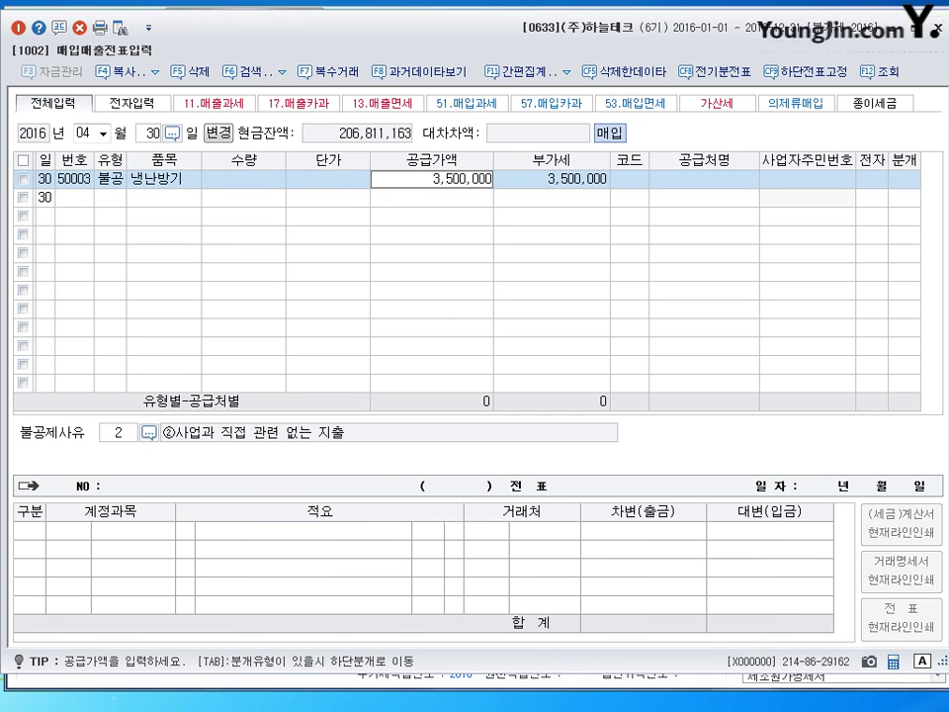
pyautogui.press('Return')
pyautogui.press('Return')
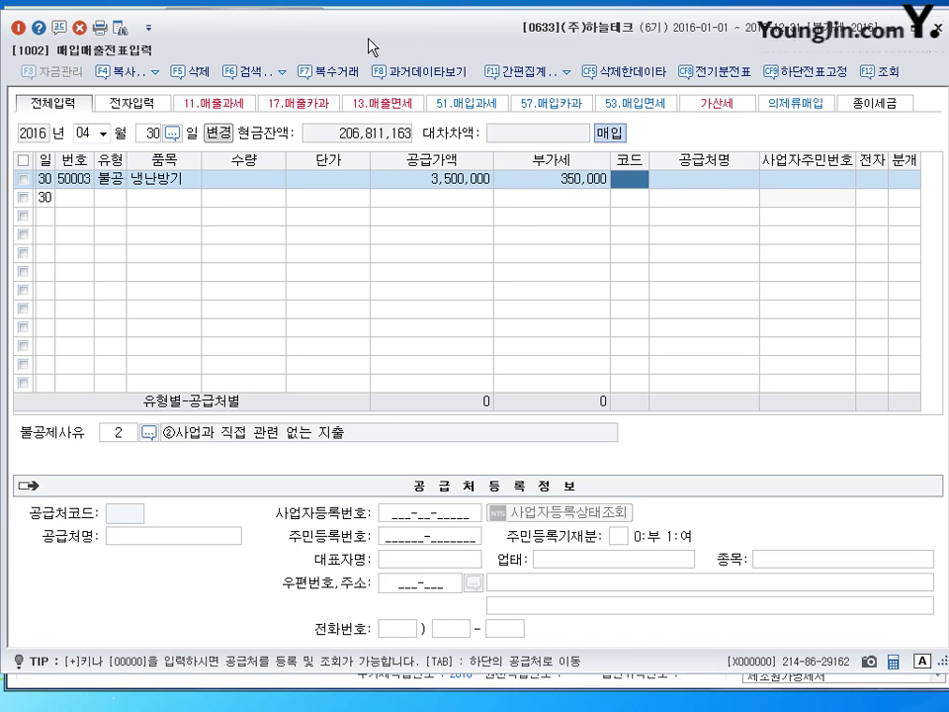
pyautogui.write('카이')
pyautogui.press('Return')
pyautogui.press('Return')
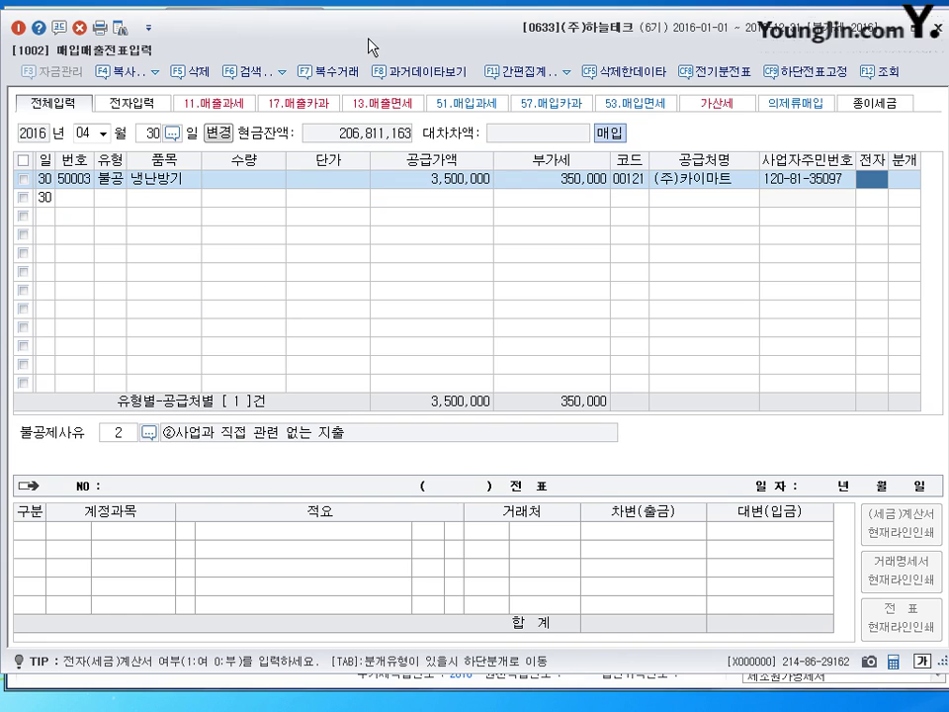
pyautogui.write('1')
pyautogui.press('Return')
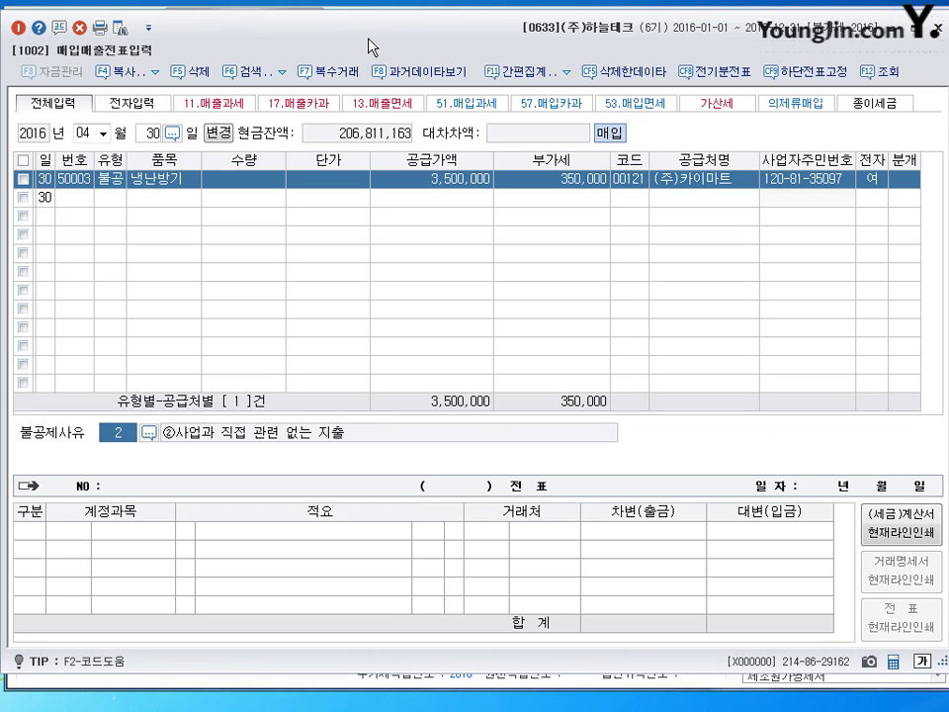
# Set the non-deduction reason to ④접대비 and choose journal type 3 (혼합)
pyautogui.click(149, 432)
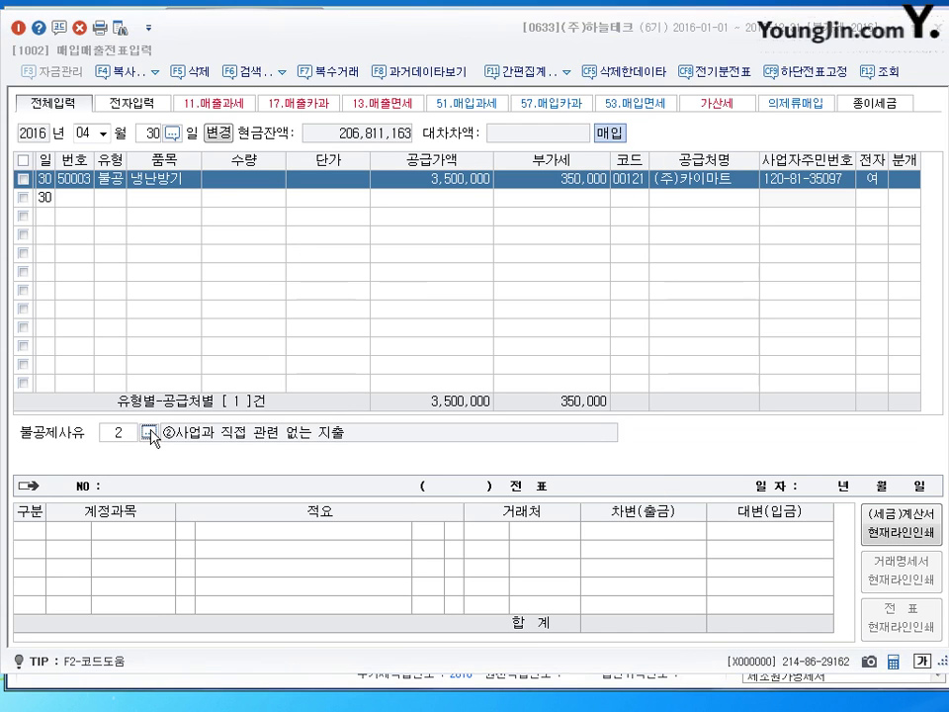
pyautogui.click(371, 307)
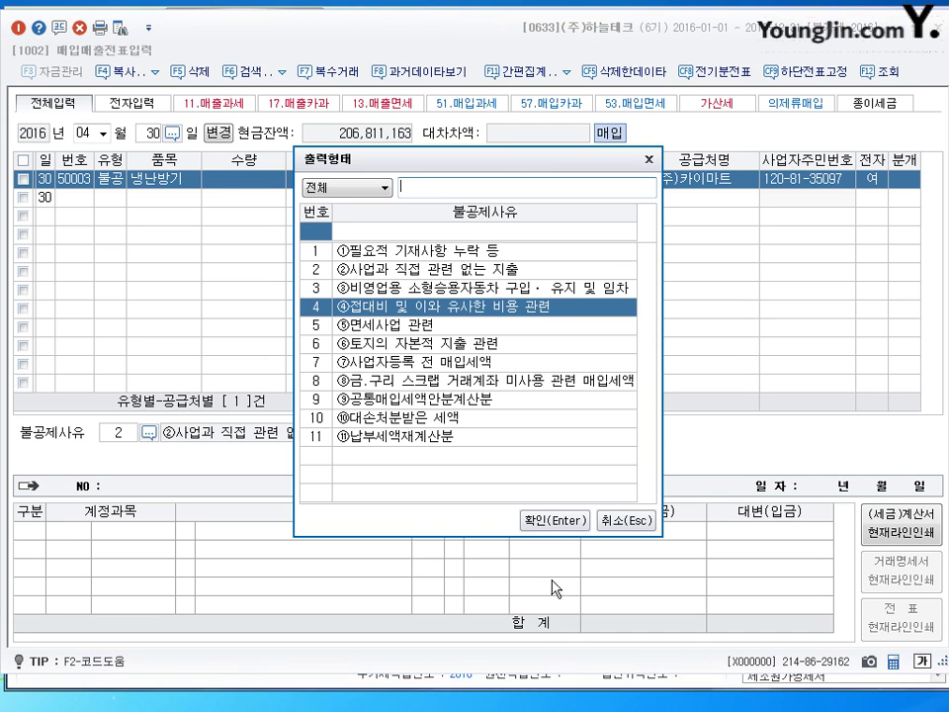
pyautogui.press('Return')
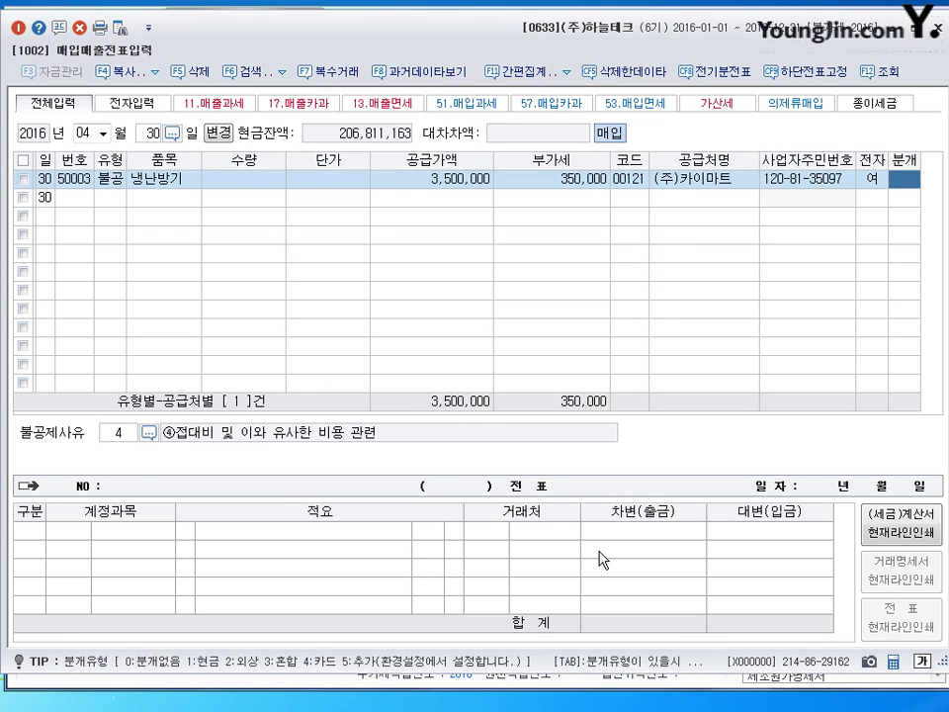
pyautogui.write('3')
pyautogui.press('Return')
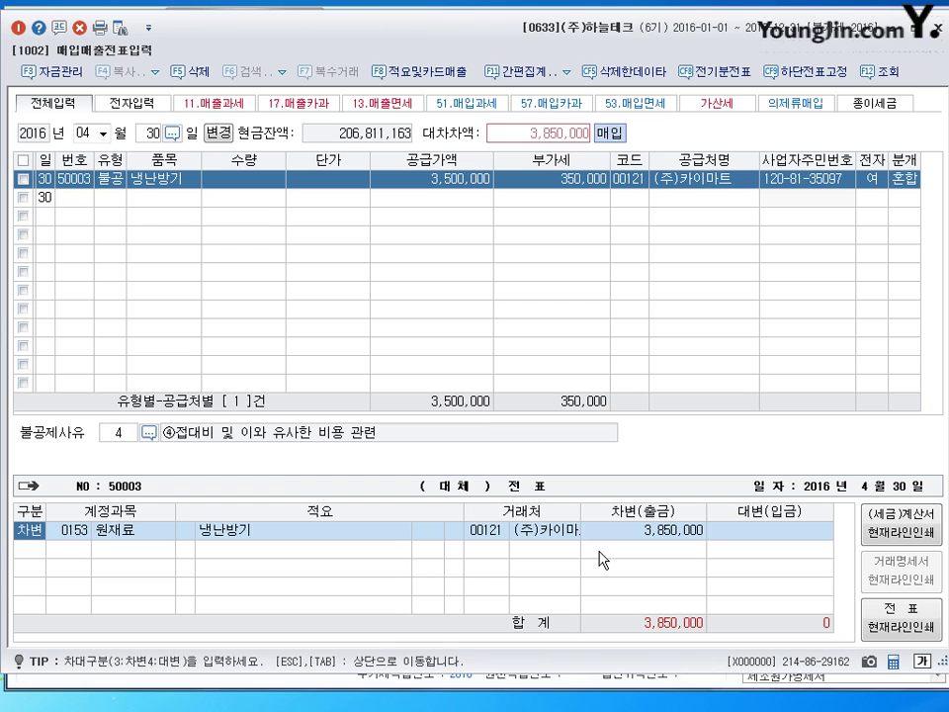
# Debit 0813 접대비 and credit 103 보통예금, 3,850,000 each, balancing the April 30 voucher
pyautogui.press('Return')
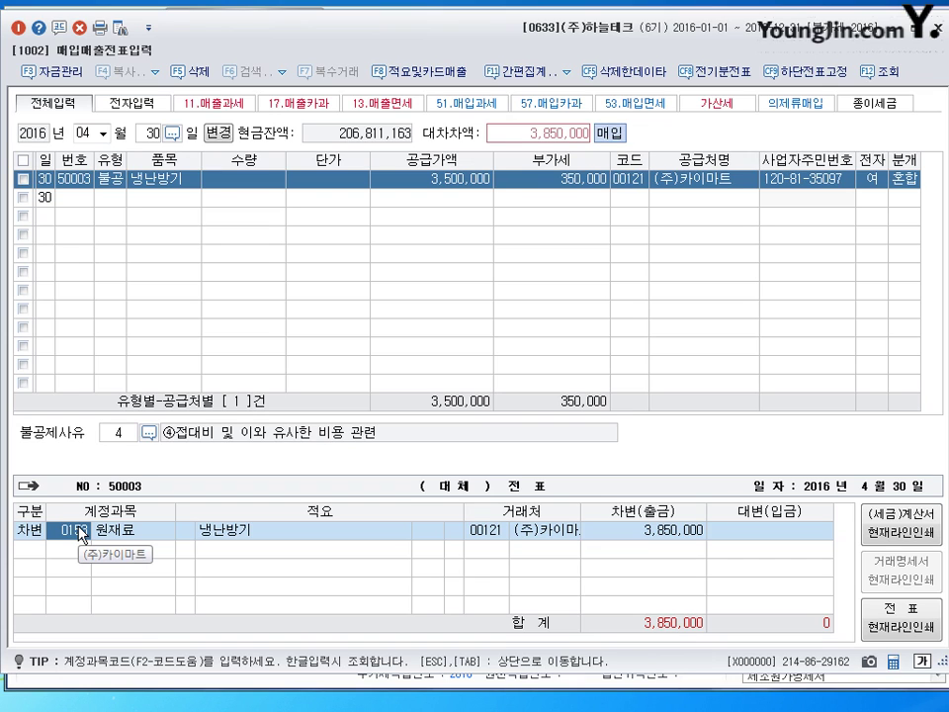
pyautogui.write('0813')
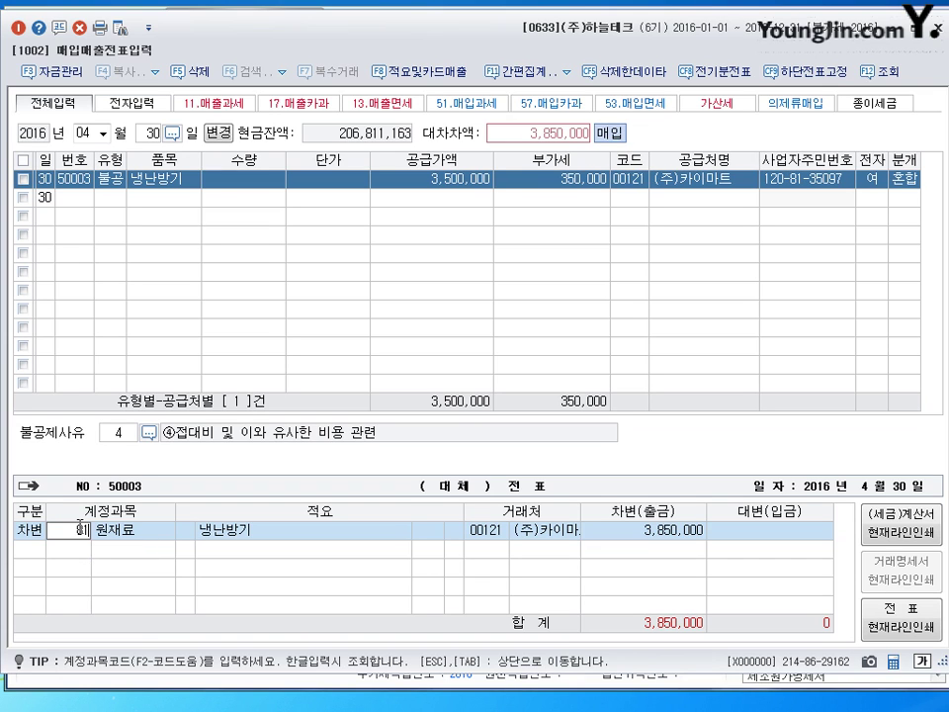
pyautogui.press('Return')
pyautogui.press('Return')
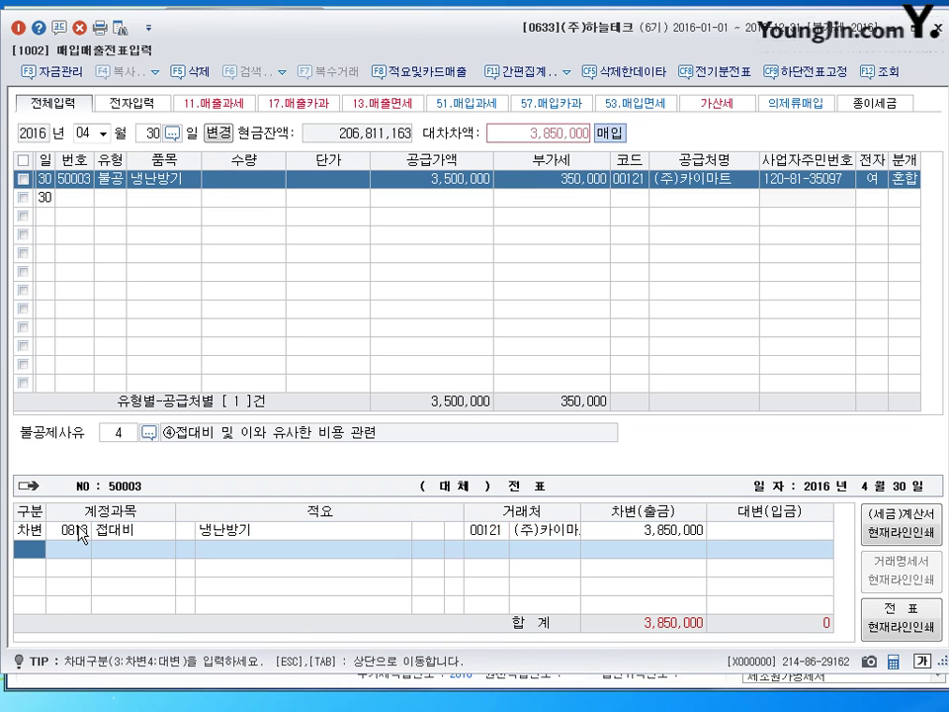
pyautogui.write('4')
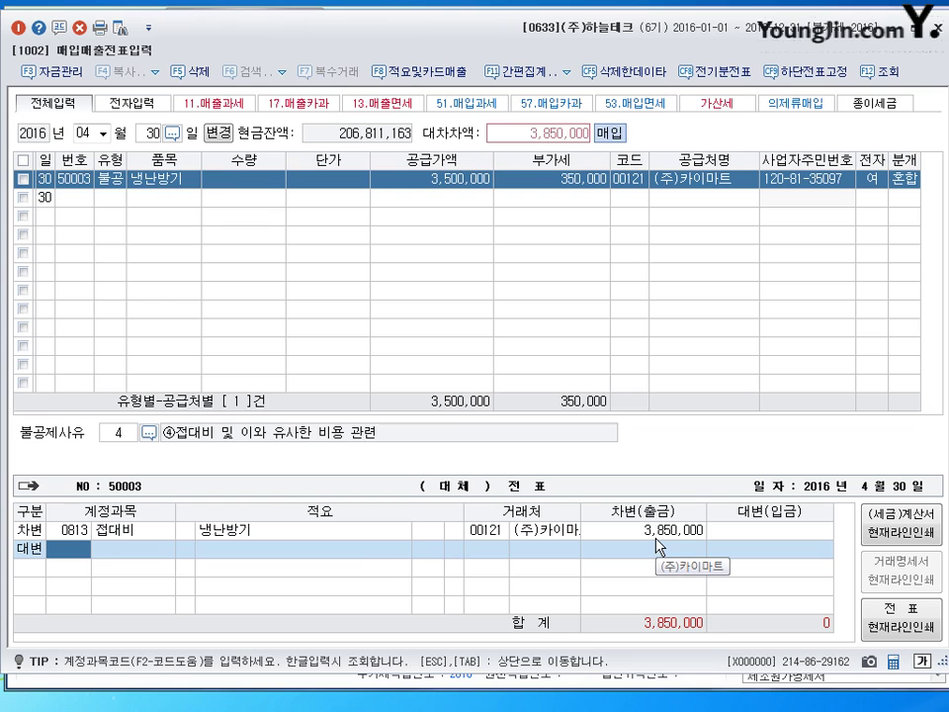
pyautogui.write('103')
pyautogui.press('Return')
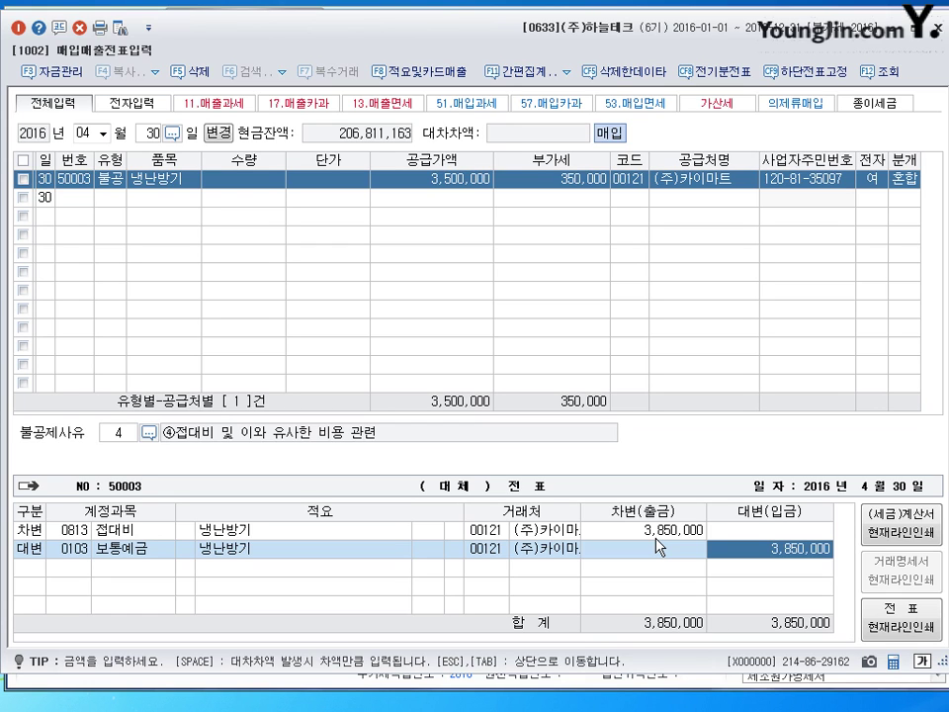
pyautogui.press('Return')
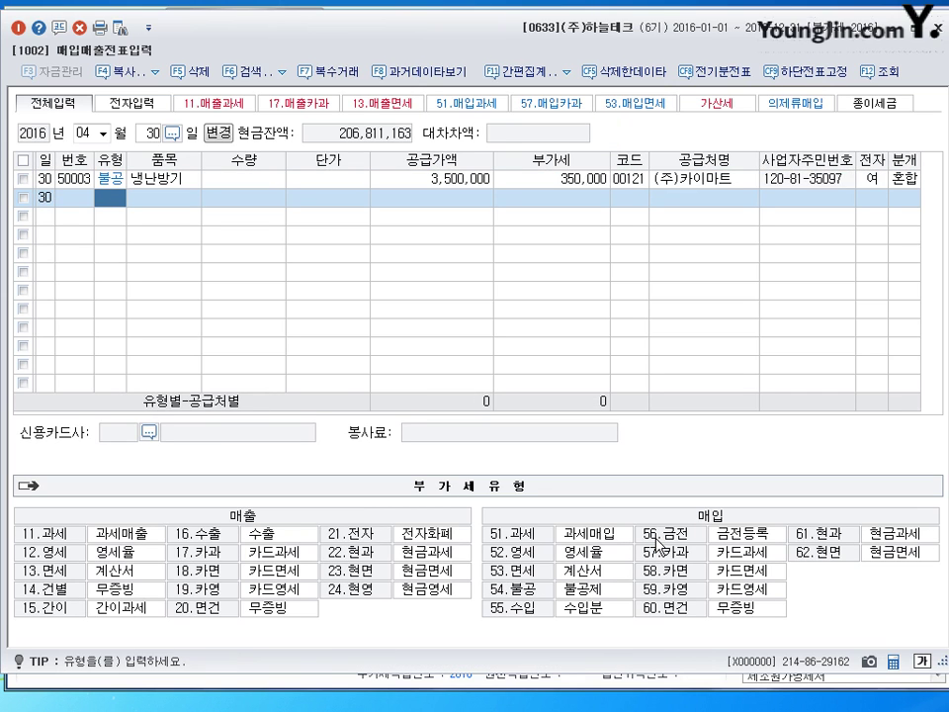
# Change the voucher date to 2016-05-03, month 05 and day 3
pyautogui.press('Escape')
pyautogui.hotkey('shift', 'Tab')
pyautogui.write('5')
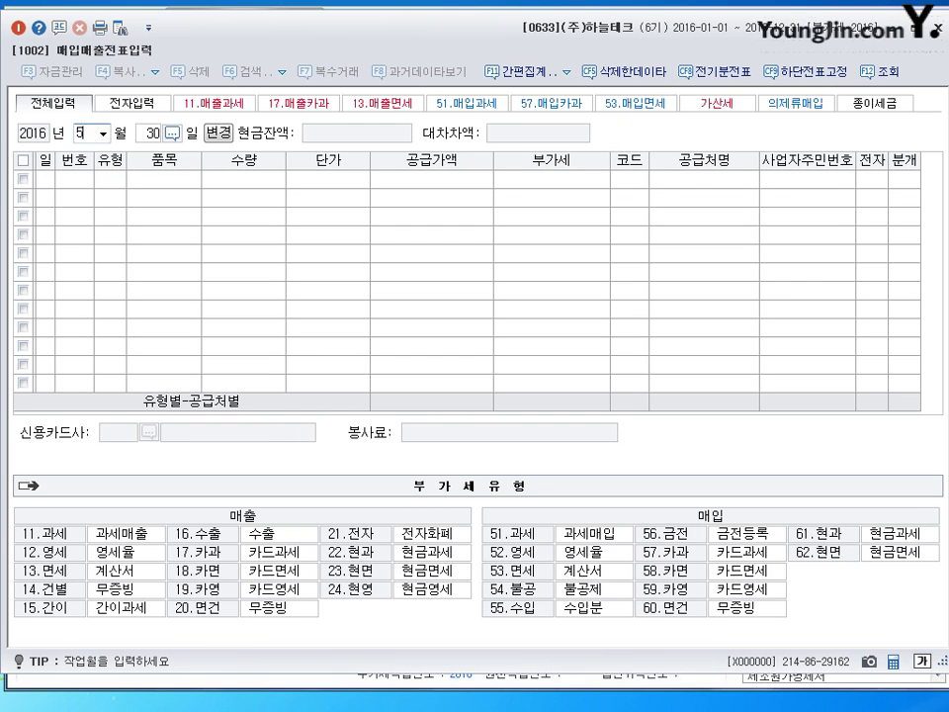
pyautogui.press('Return')
pyautogui.write('3')
pyautogui.press('Return')
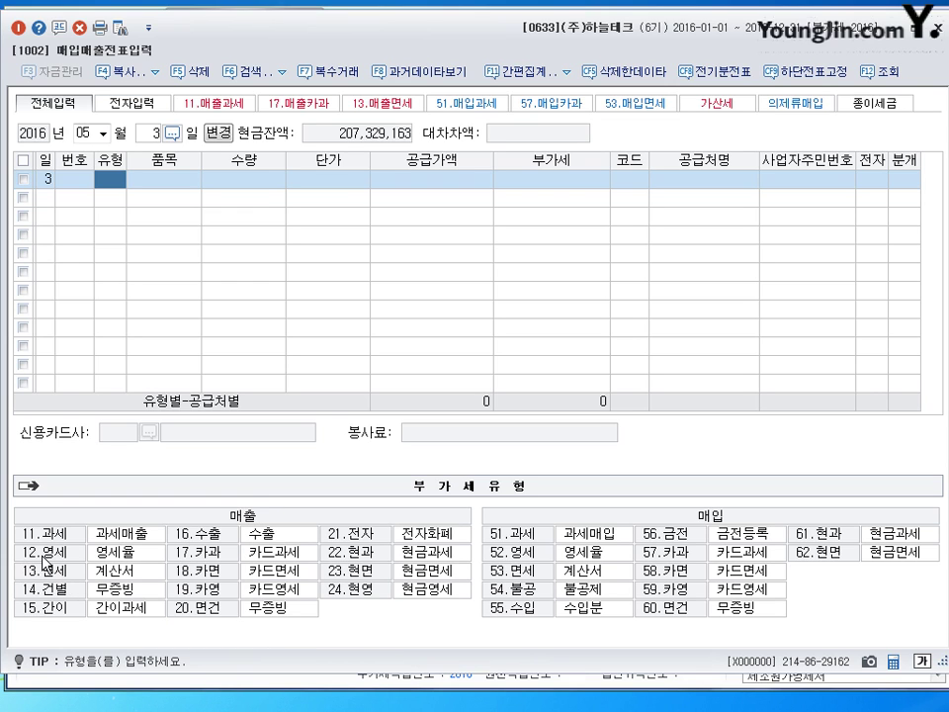
# Enter a type 12 영세 sale of 제품, 7,000,000, to customer (주)글로벌상사
pyautogui.write('12')
pyautogui.press('Return')
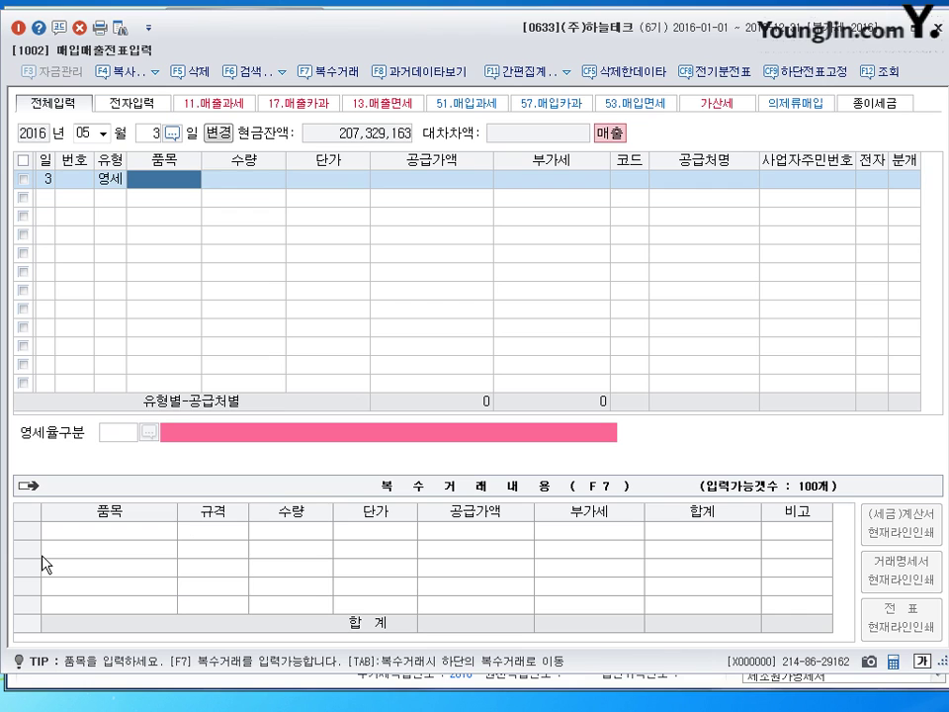
pyautogui.write('제품')
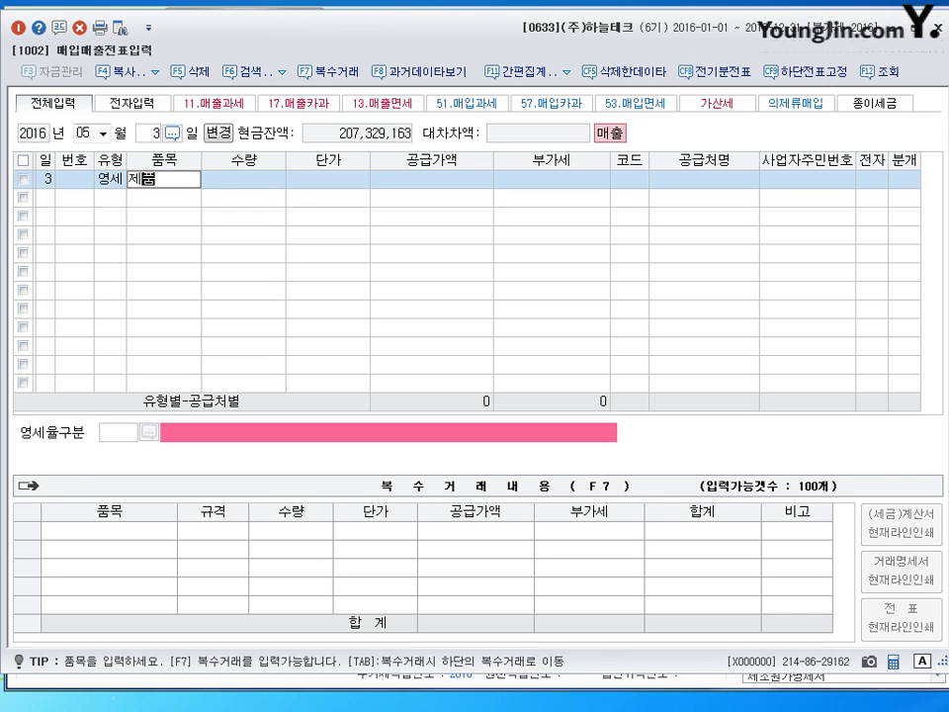
pyautogui.press('Return')
pyautogui.press('Return')
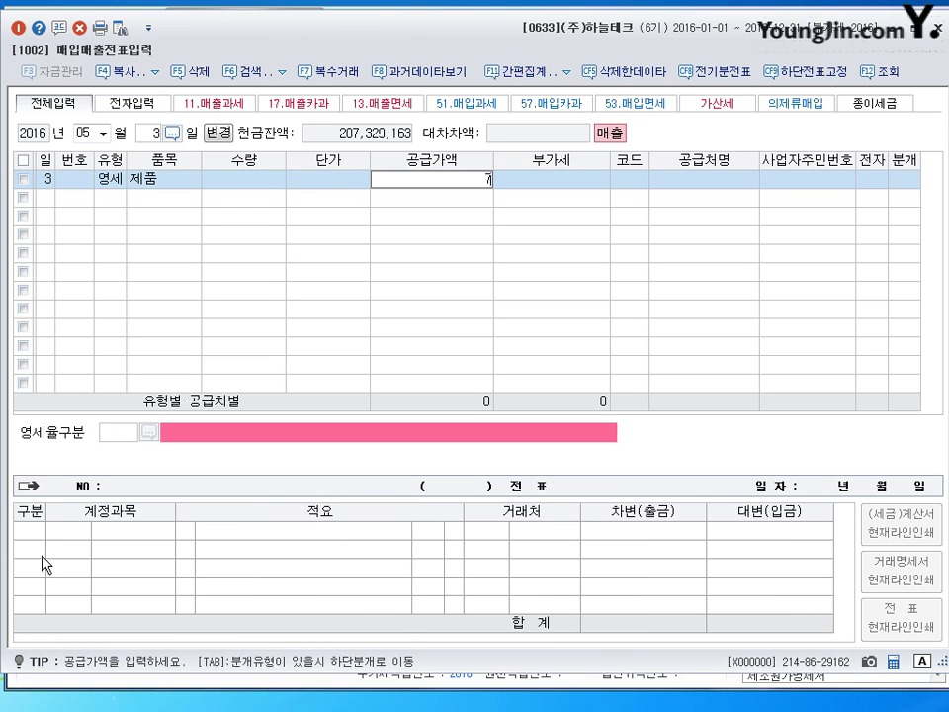
pyautogui.write('7000000')
pyautogui.press('Return')
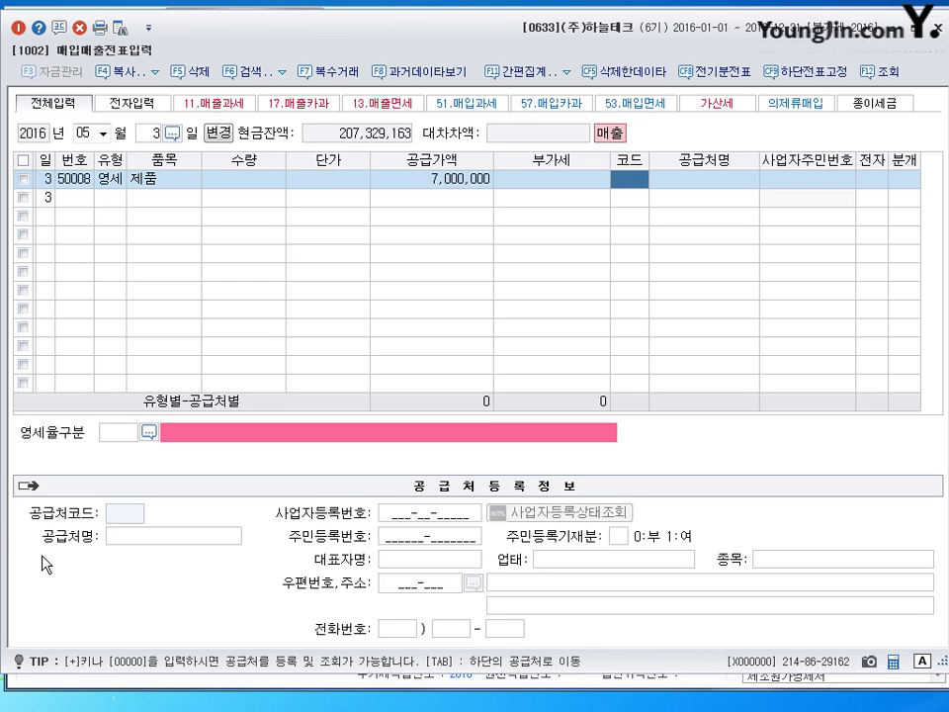
pyautogui.write('글로')
pyautogui.press('Return')
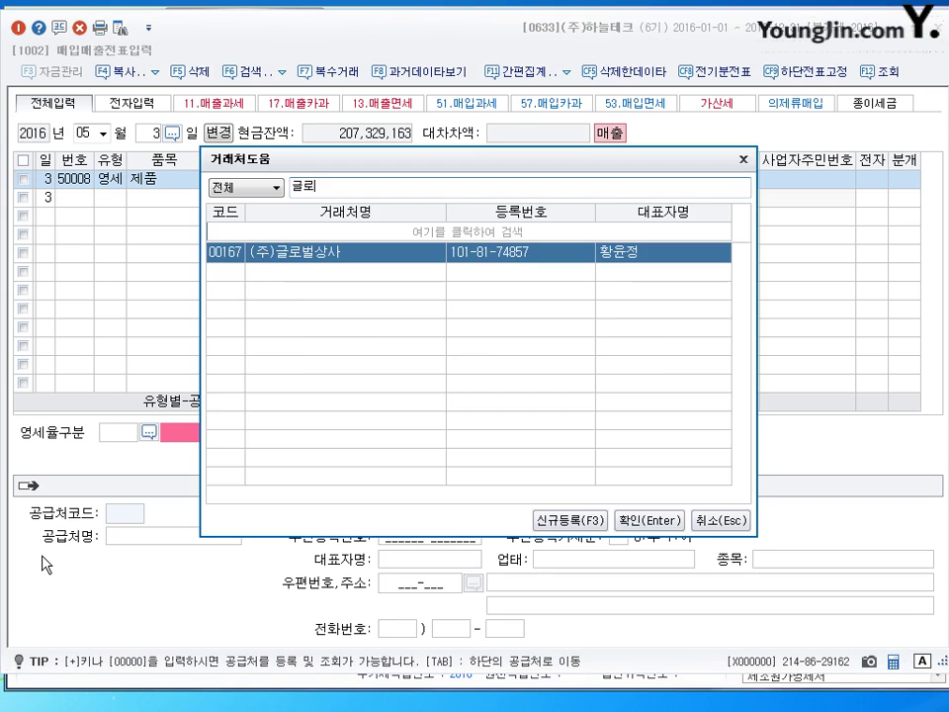
pyautogui.press('Return')
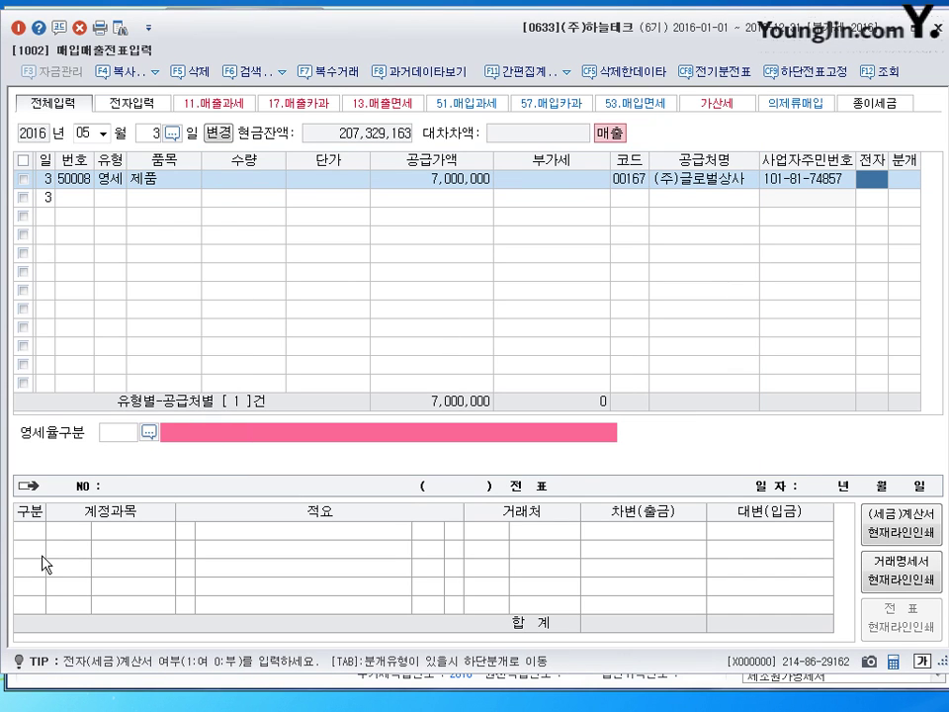
# Mark it electronic, zero-rate category 3 (local L/C), and journalize as 2 외상
pyautogui.write('1')
pyautogui.press('Return')
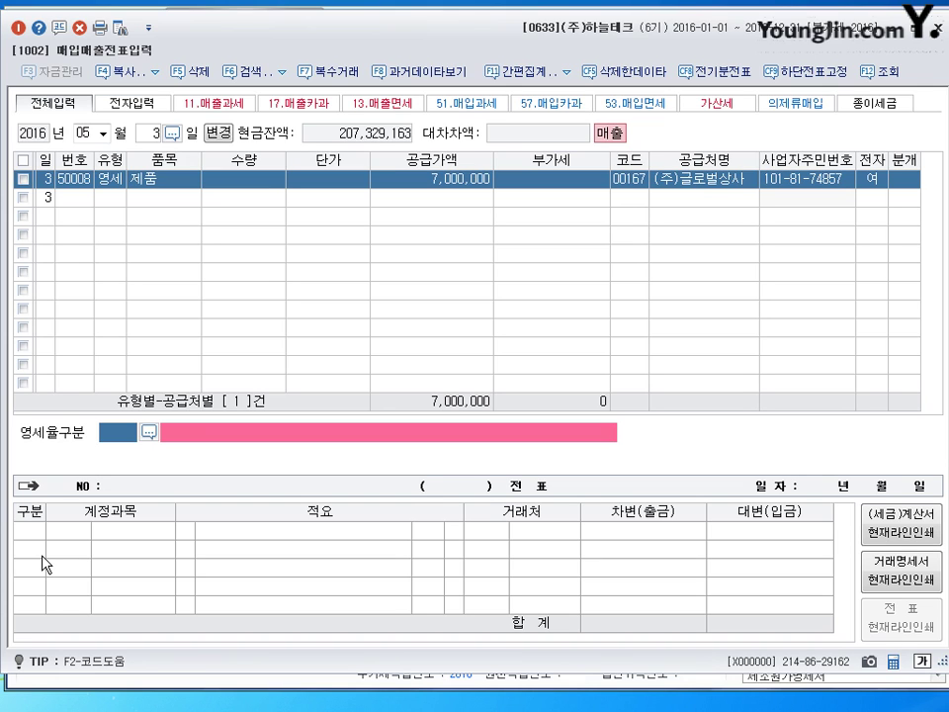
pyautogui.write('3')
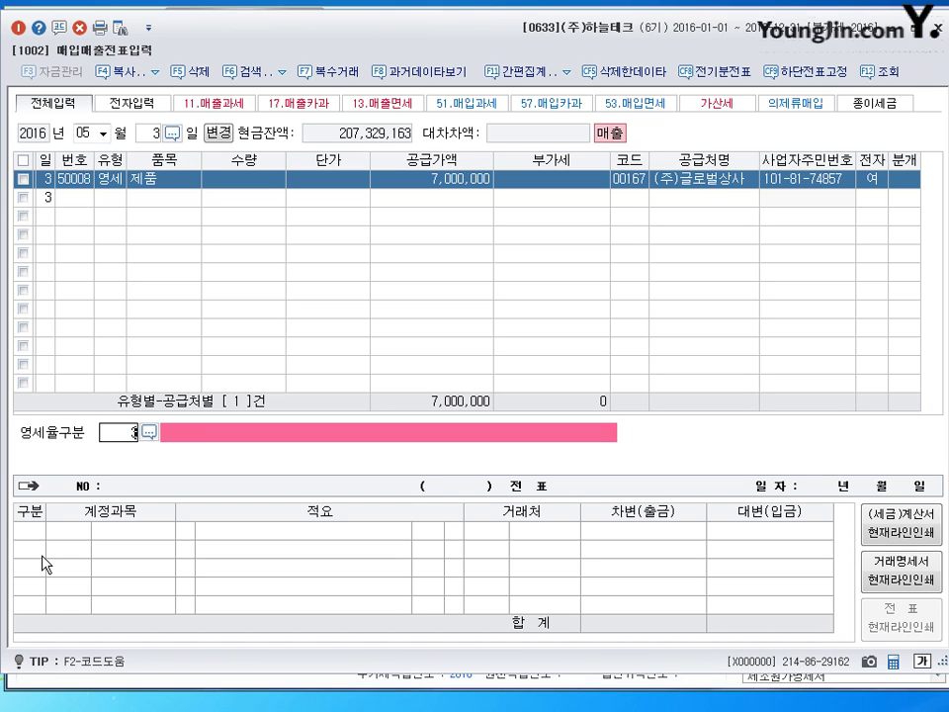
pyautogui.press('Return')
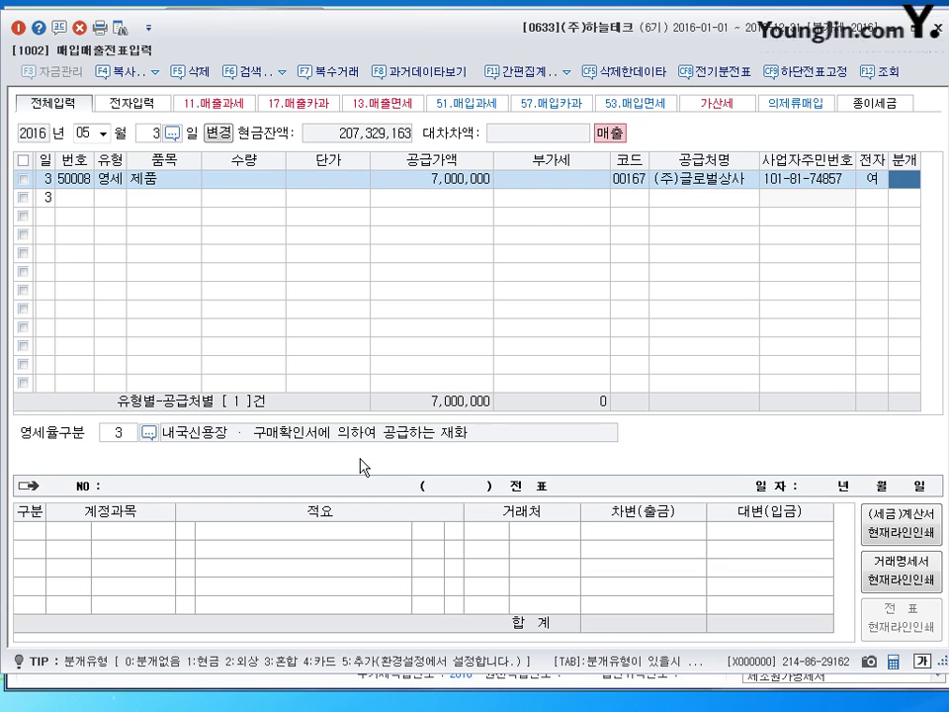
pyautogui.write('2')
pyautogui.press('Return')
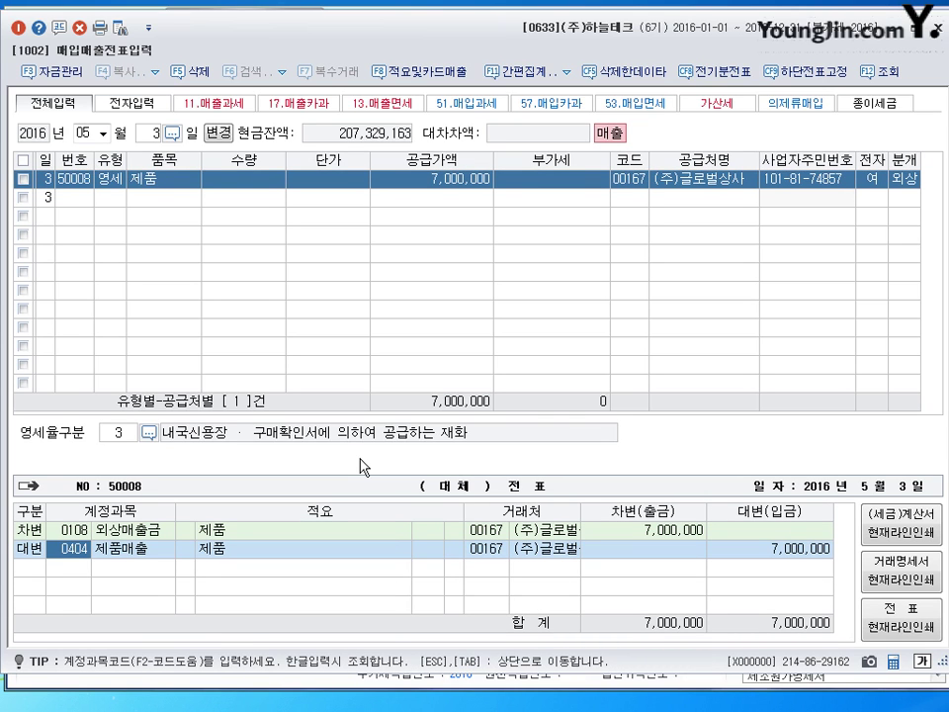
pyautogui.press('Return')
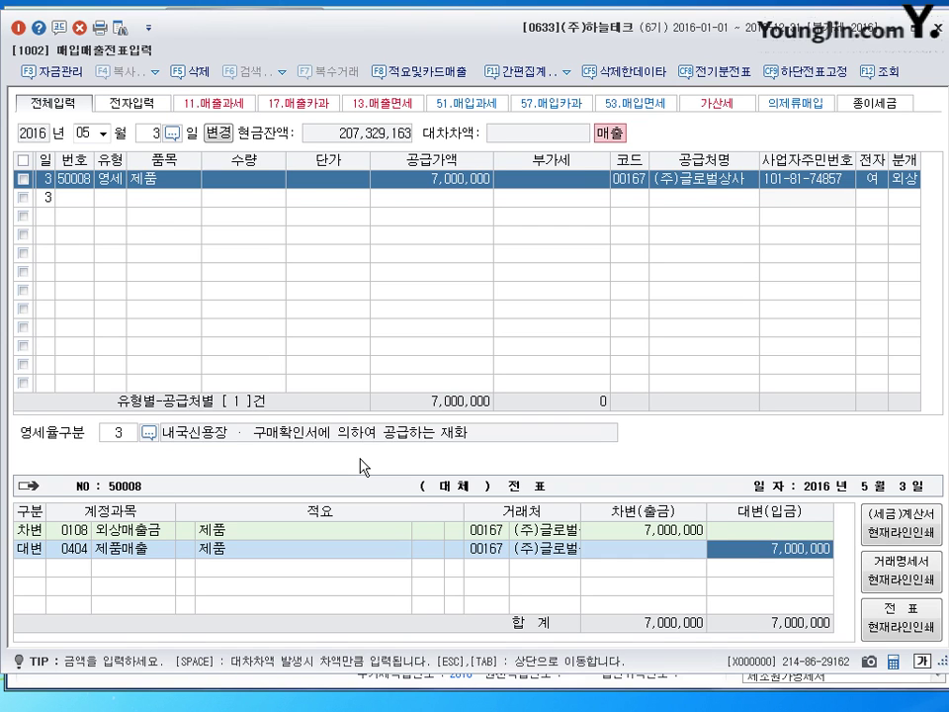
pyautogui.press('Return')
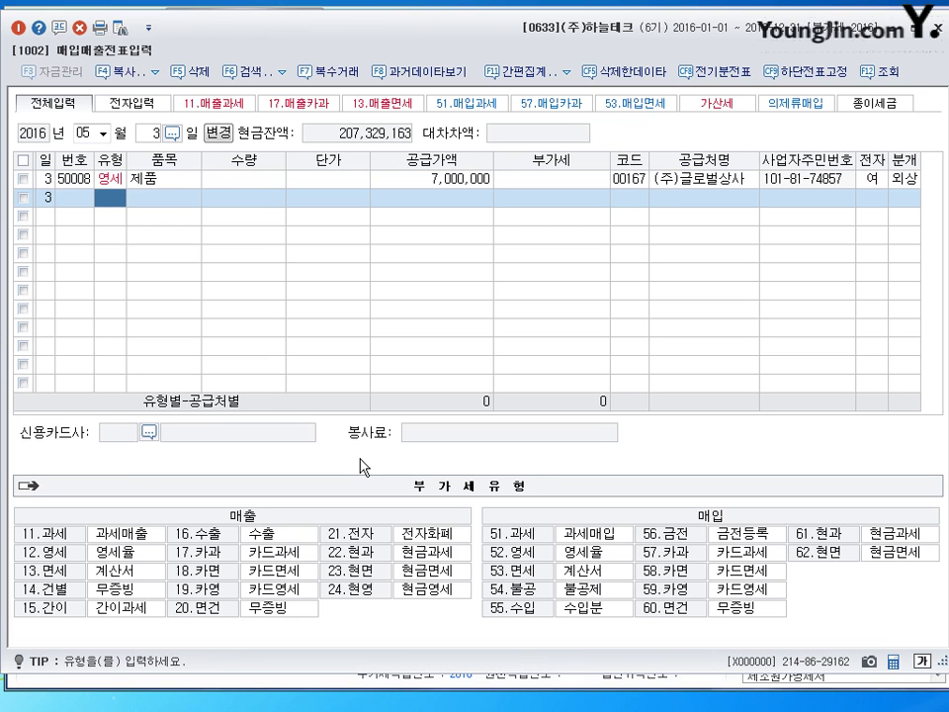
# Change the voucher day to 8 (2016-05-08) and bring up the calculator
pyautogui.press('Escape')
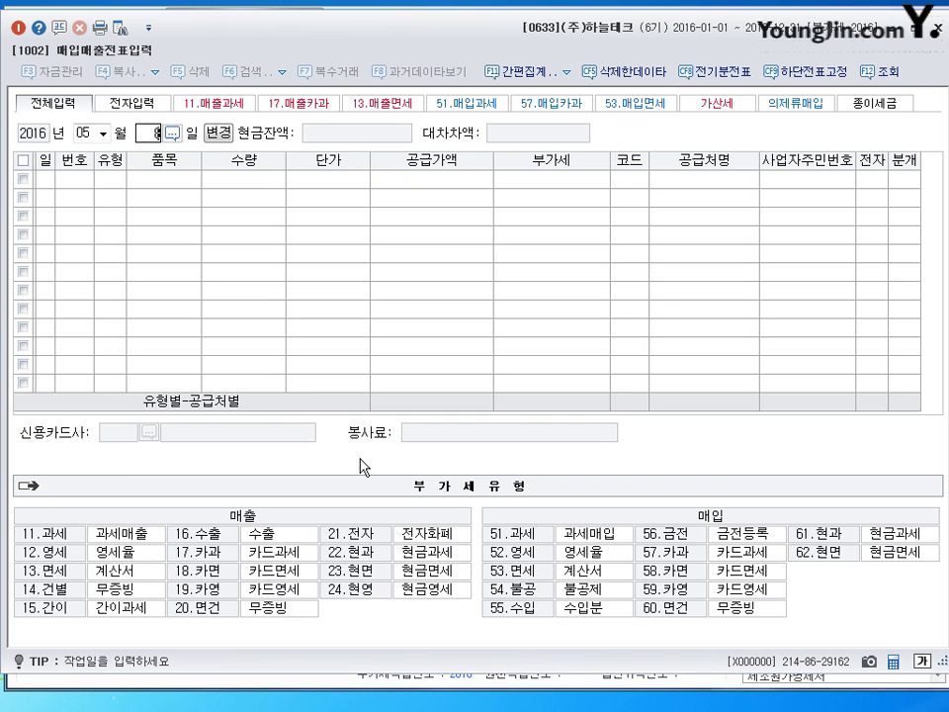
pyautogui.write('8')
pyautogui.press('Return')
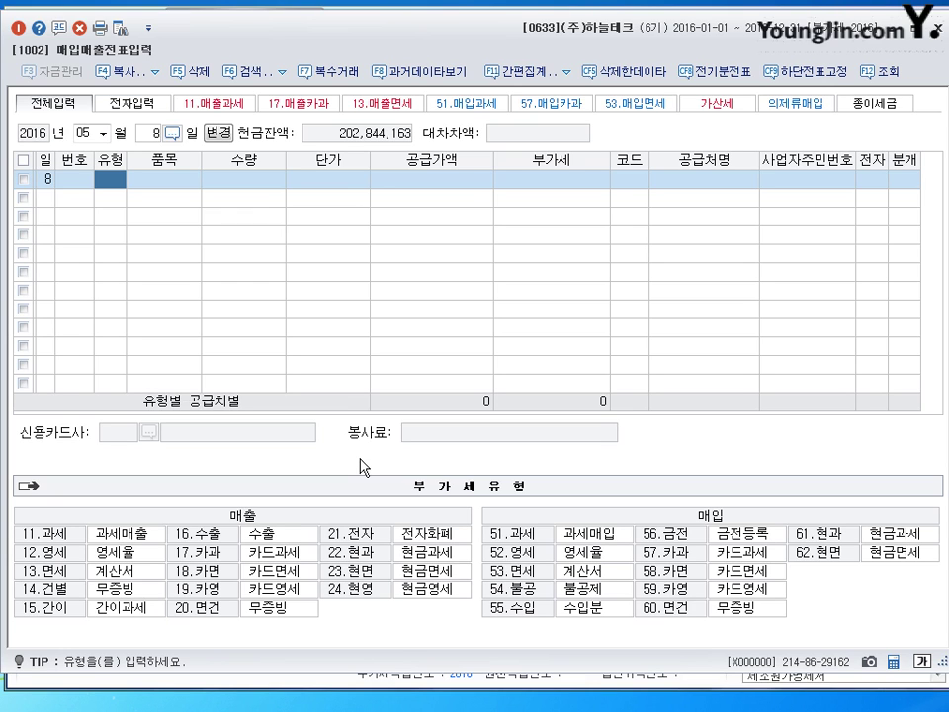
pyautogui.click(892, 660)
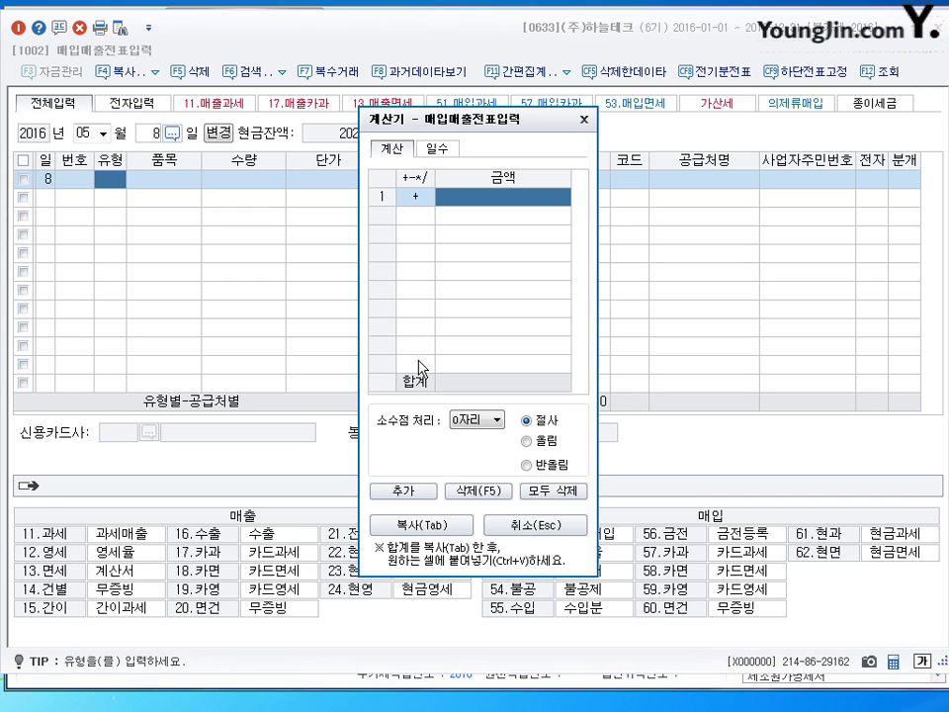
# Calculate 25,000,000 minus 16,600,000 to get 8,400,000, then close the calculator
pyautogui.moveTo(454, 126); pyautogui.dragTo(378, 149)
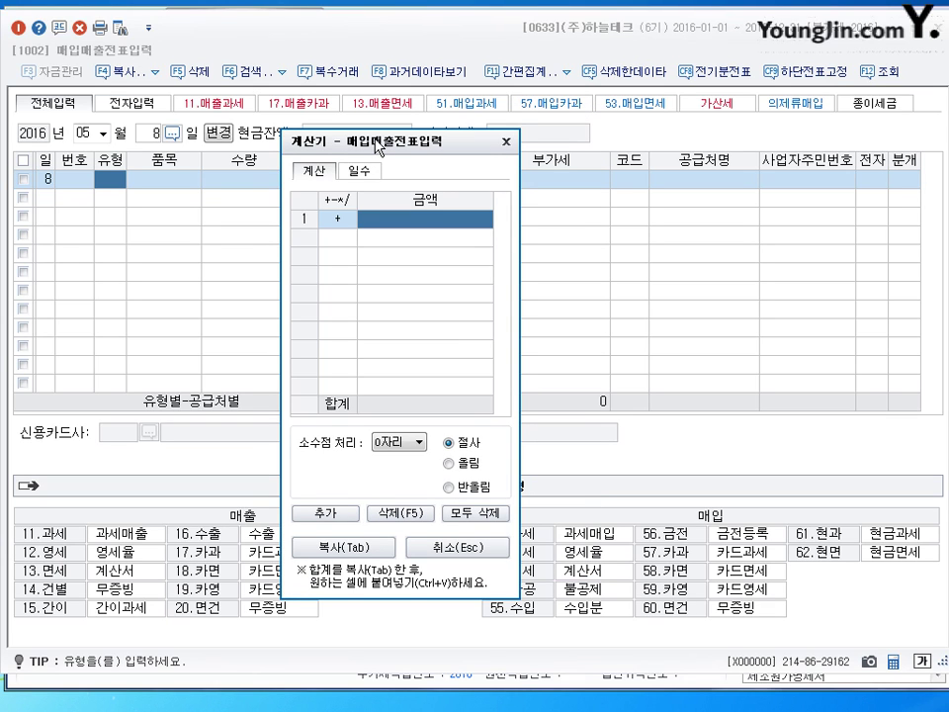
pyautogui.write('2')
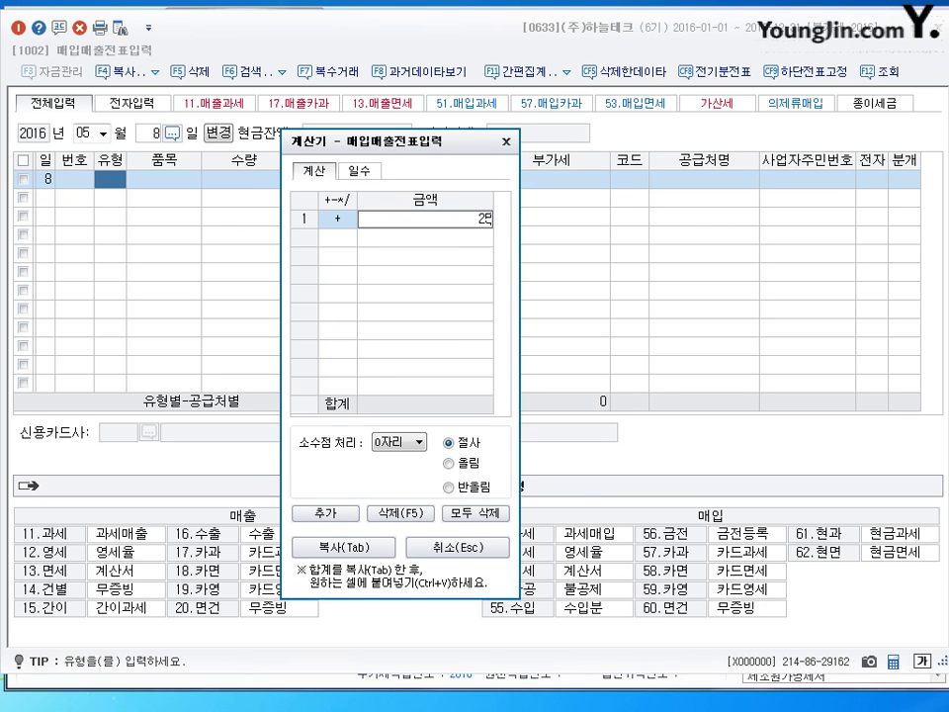
pyautogui.write('5,000,000')
pyautogui.press('Return')
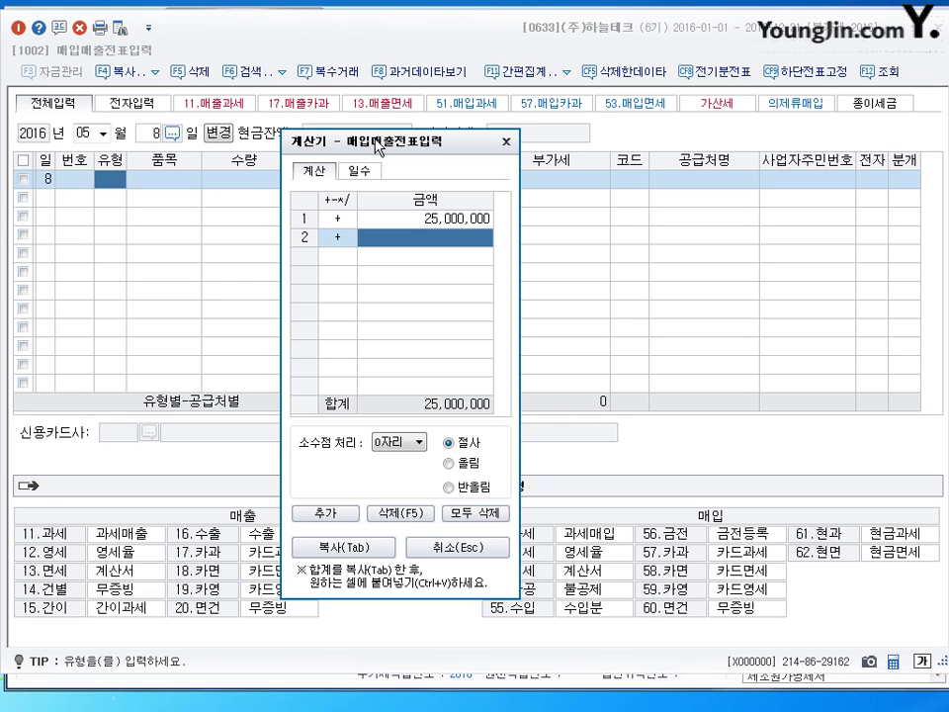
pyautogui.click(341, 238)
pyautogui.write('-16600000')
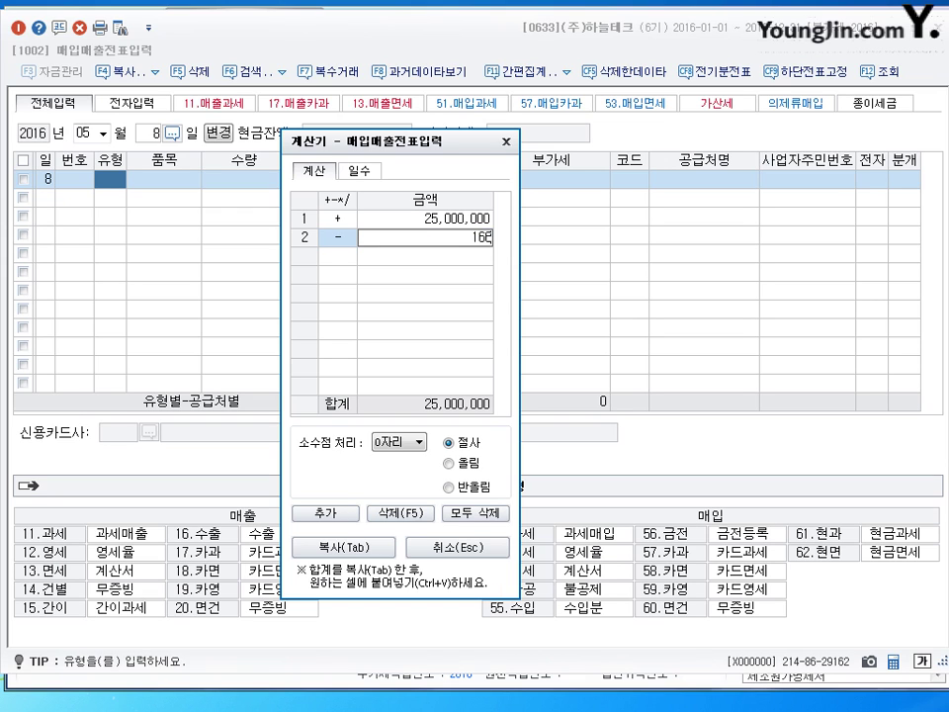
pyautogui.press('Return')
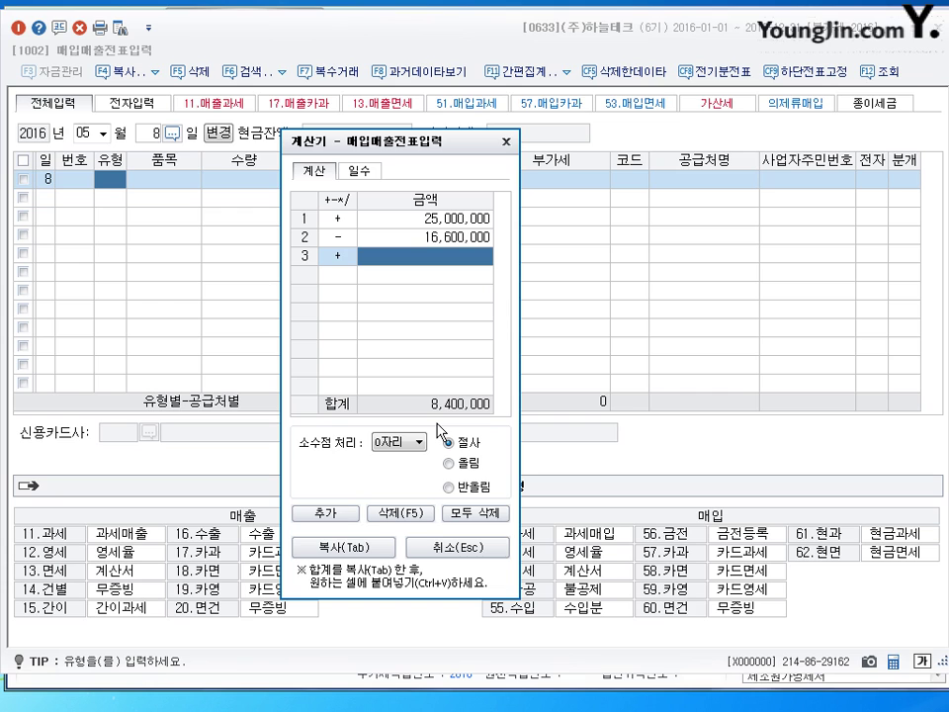
pyautogui.click(505, 142)
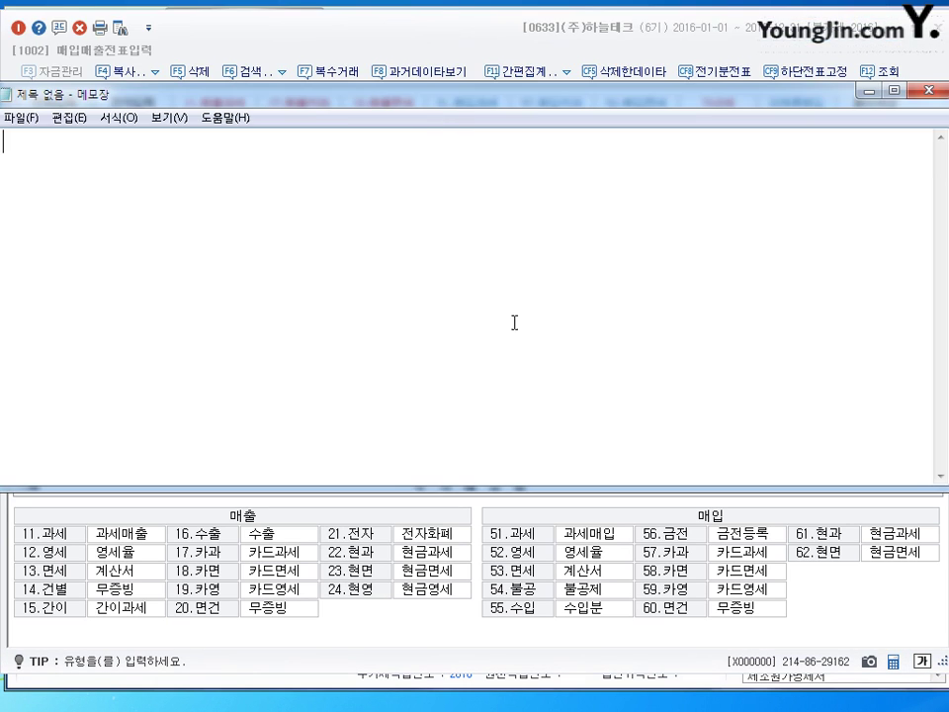
# Type the first memo line: '감가상각누계액 xxx / 유형자산 xxx(취득원가)'
pyautogui.press('Return')
pyautogui.write('rka')
pyautogui.press('BackSpace')
pyautogui.press('BackSpace')
pyautogui.press('BackSpace')
pyautogui.press('Hangul')
pyautogui.write('감가사상각누계액')
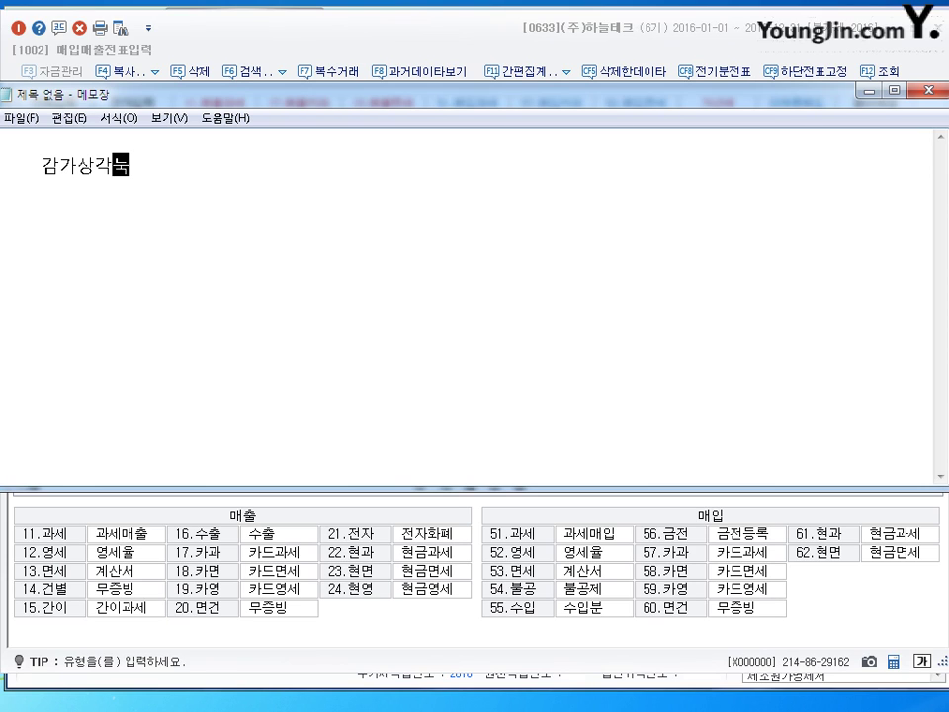
pyautogui.press('Hangul')
pyautogui.write('xxx   /')
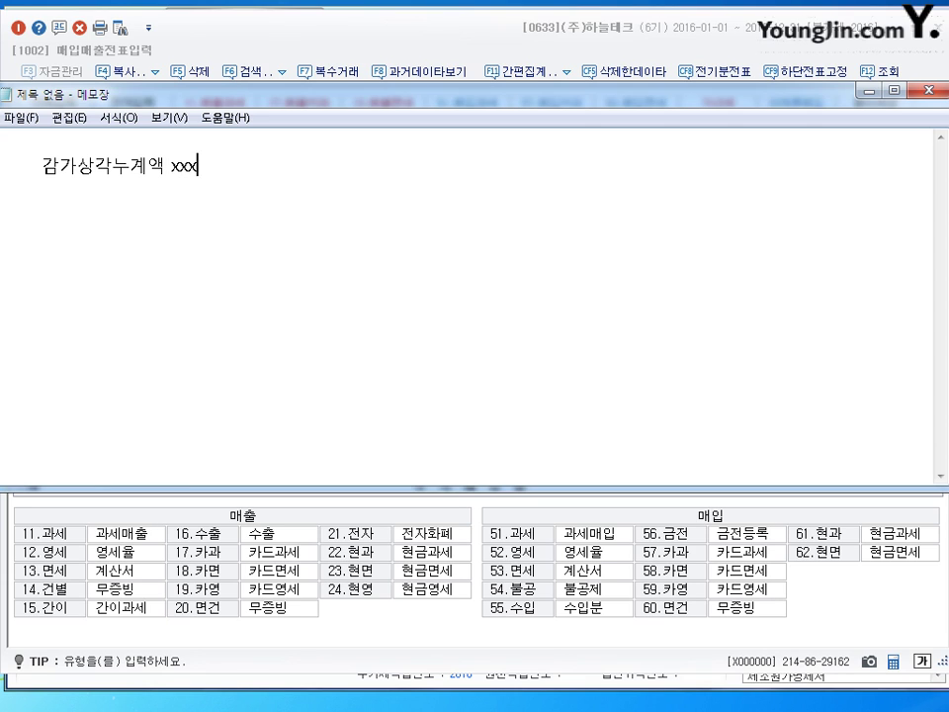
pyautogui.write('dbgu')
pyautogui.press('BackSpace')
pyautogui.press('BackSpace')
pyautogui.press('BackSpace')
pyautogui.press('BackSpace')
pyautogui.write('유형자산  xx')
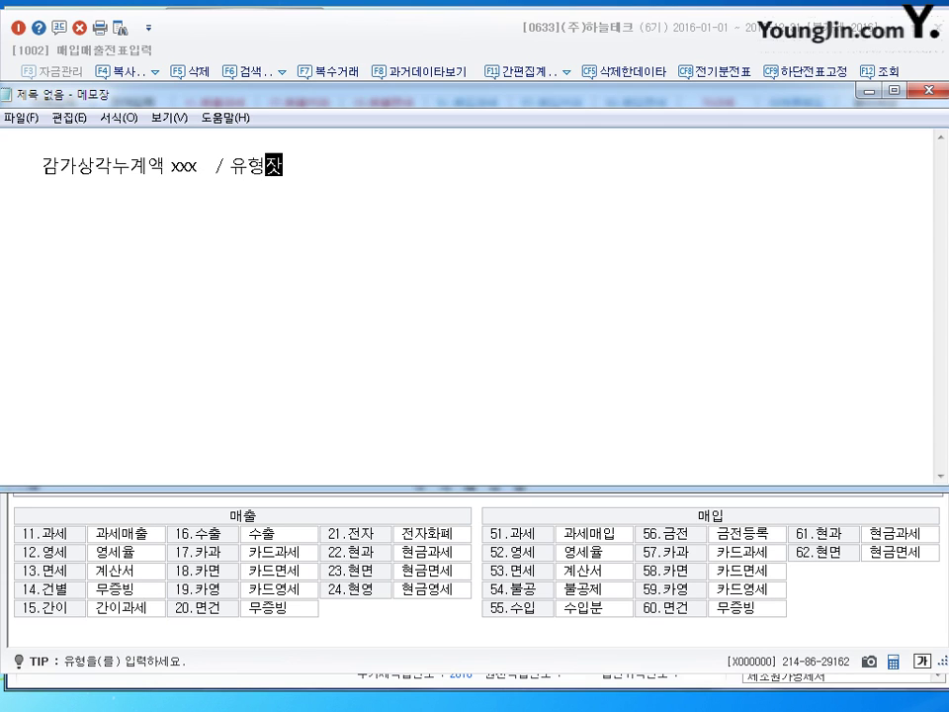
pyautogui.write('x')
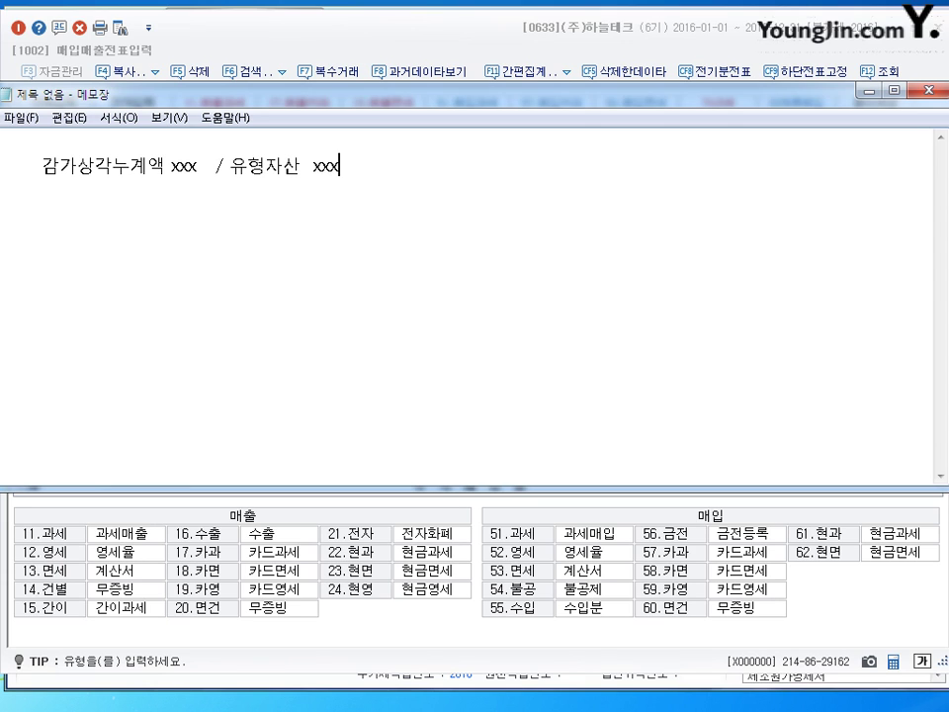
pyautogui.write('(취득원가')
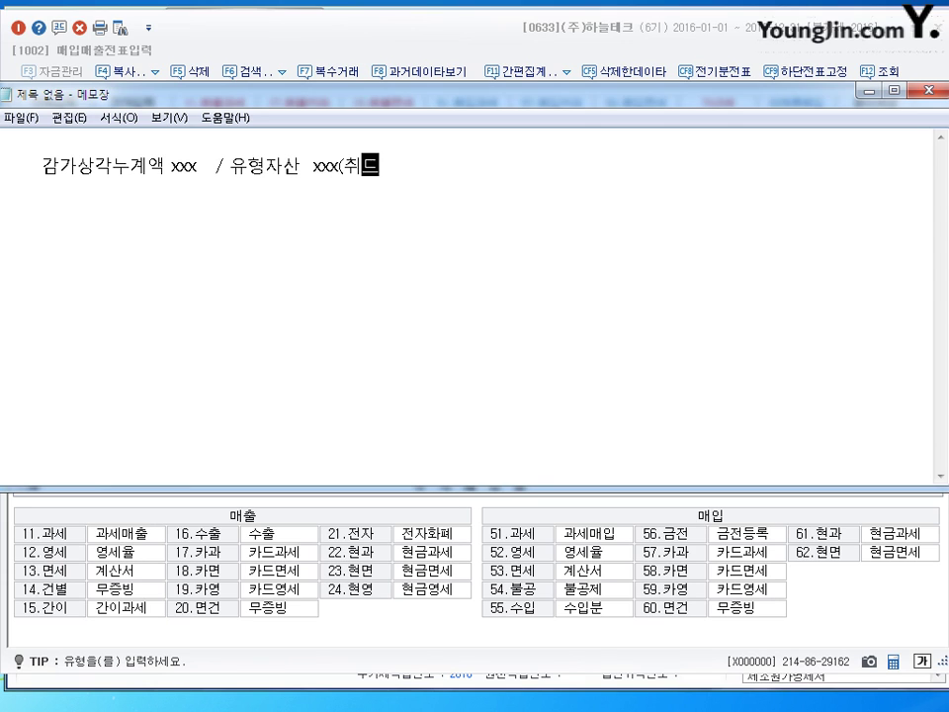
pyautogui.write(')')
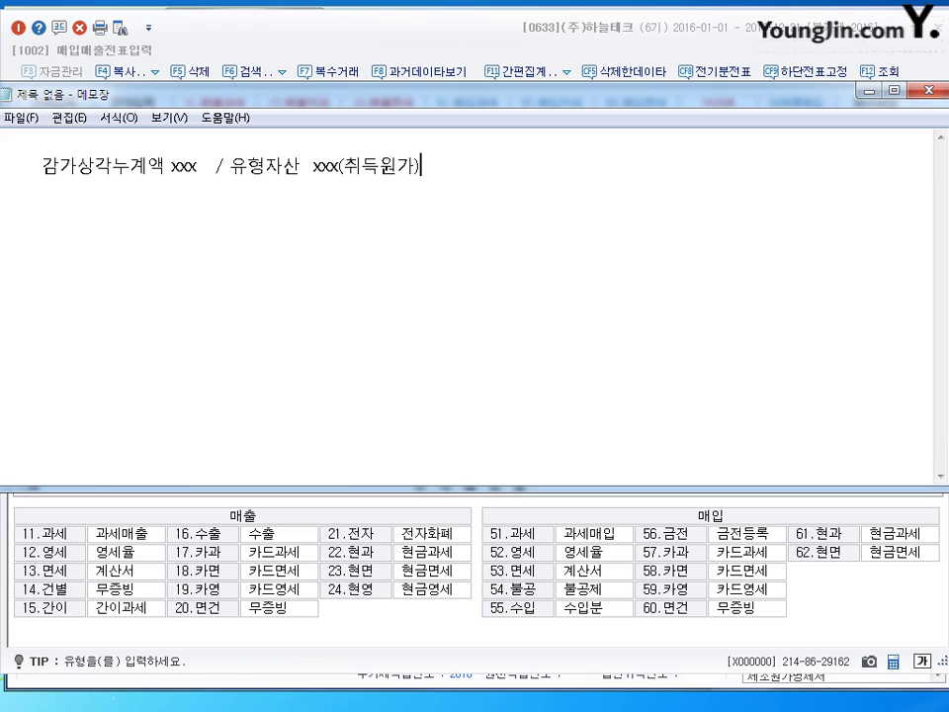
# Add a second line: '받을돈(받은돈) xxx 유형자산처분이익'
pyautogui.press('Return')
pyautogui.write('qked')
pyautogui.press('BackSpace')
pyautogui.press('BackSpace')
pyautogui.press('BackSpace')
pyautogui.press('BackSpace')
pyautogui.write('받을듯ㄴ(ㅂ')
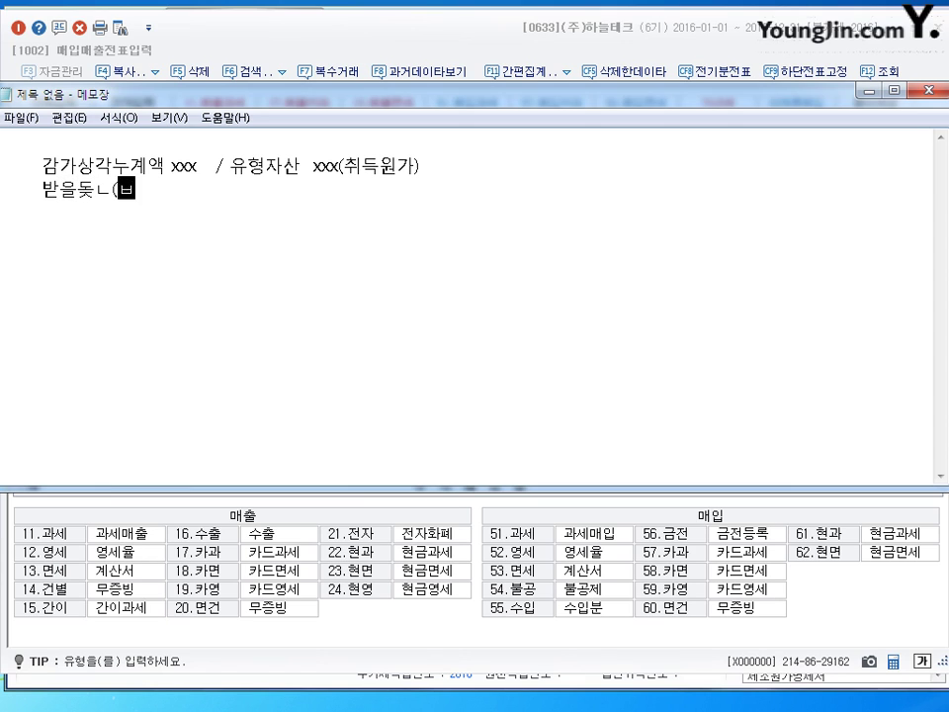
pyautogui.press('BackSpace')
pyautogui.press('BackSpace')
pyautogui.press('BackSpace')
pyautogui.press('BackSpace')
pyautogui.write('돈')
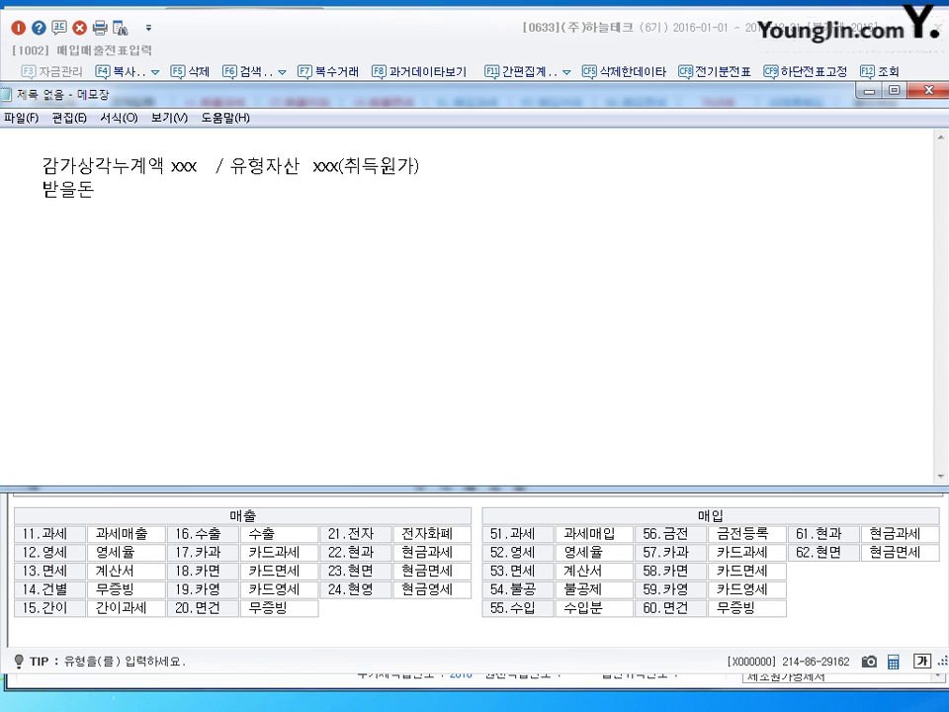
pyautogui.write('(받은돈) ')
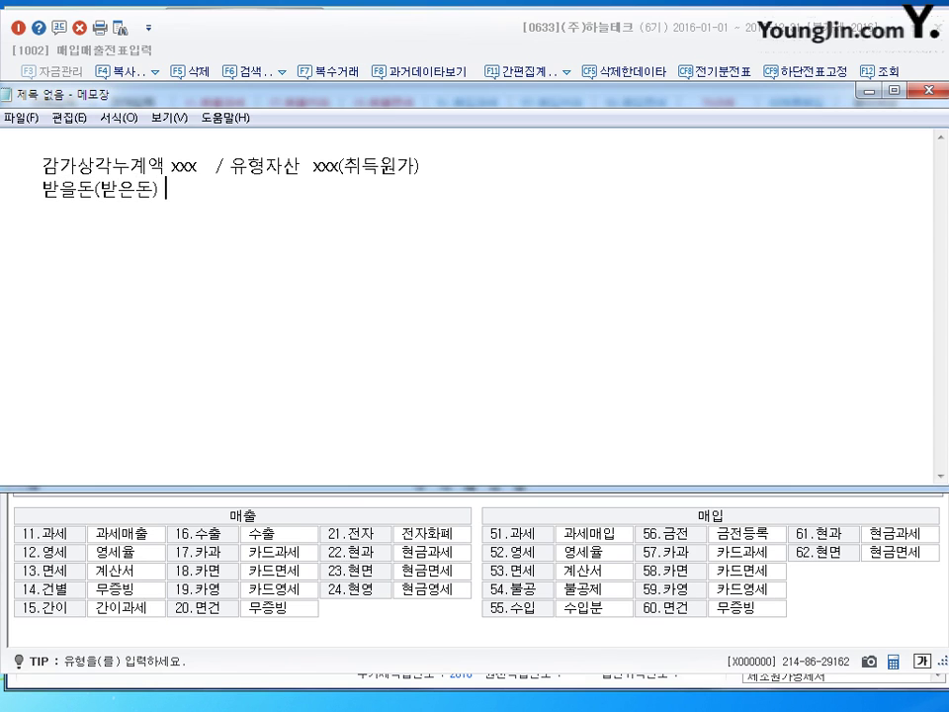
pyautogui.write('xxx')
pyautogui.write('    dbg')
pyautogui.press('BackSpace')
pyautogui.press('BackSpace')
pyautogui.press('BackSpace')
pyautogui.write('유형자산ㅊ레')
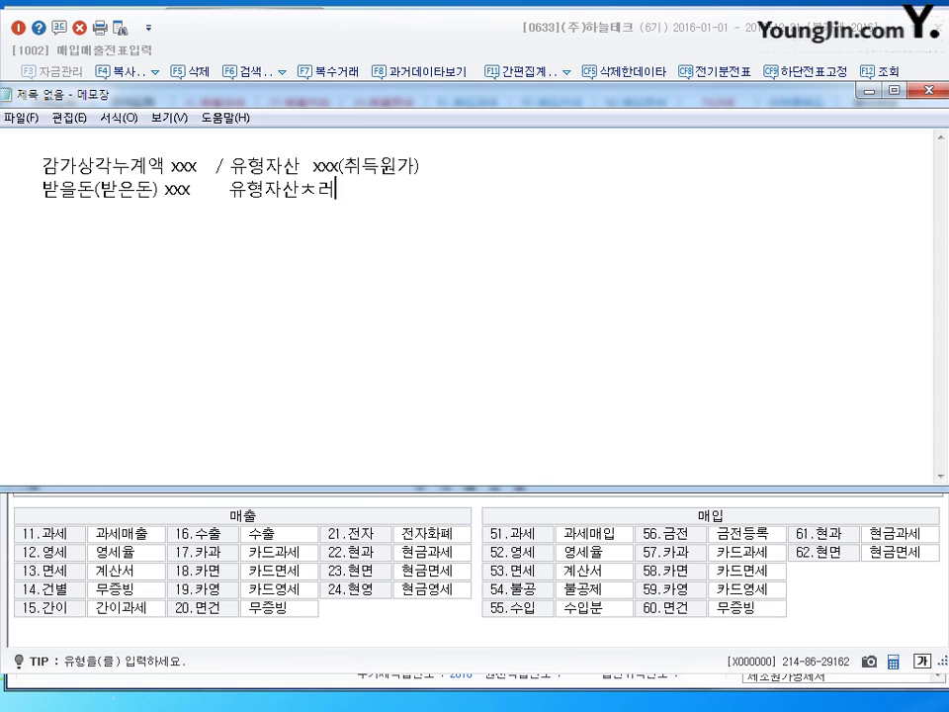
pyautogui.press('BackSpace')
pyautogui.press('BackSpace')
pyautogui.write('처분ㄴ이')
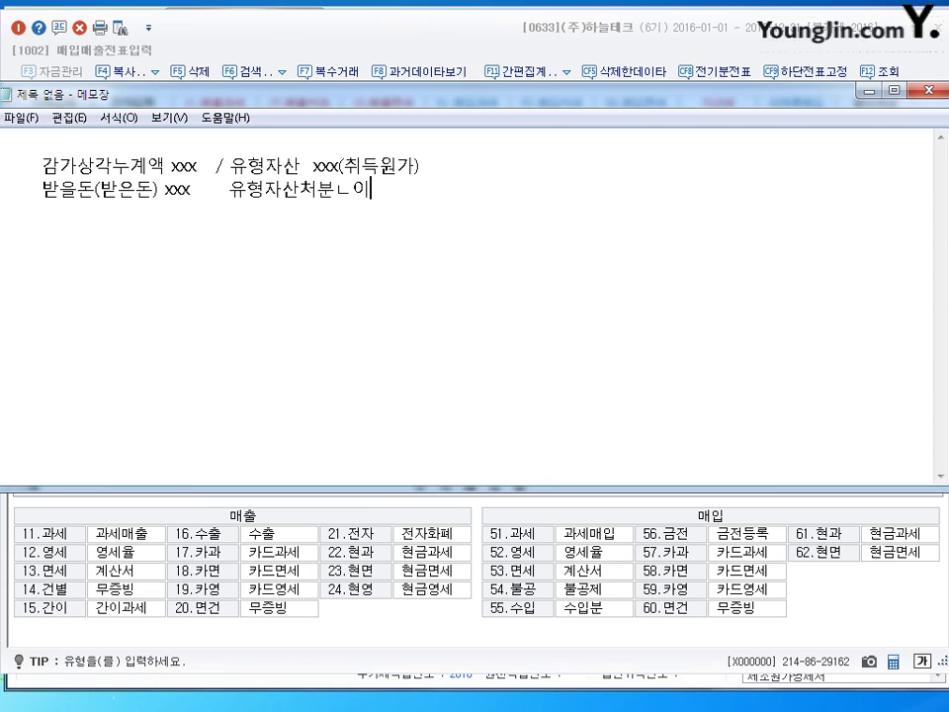
pyautogui.press('BackSpace')
pyautogui.press('BackSpace')
pyautogui.write('이익')
# Align the amount columns and append '---------->장부금액' to the second line
pyautogui.press('Up')
pyautogui.press('Left')
pyautogui.press('Left')
pyautogui.press('Left')
pyautogui.press('Left')
pyautogui.press('Left')
pyautogui.press('Down')
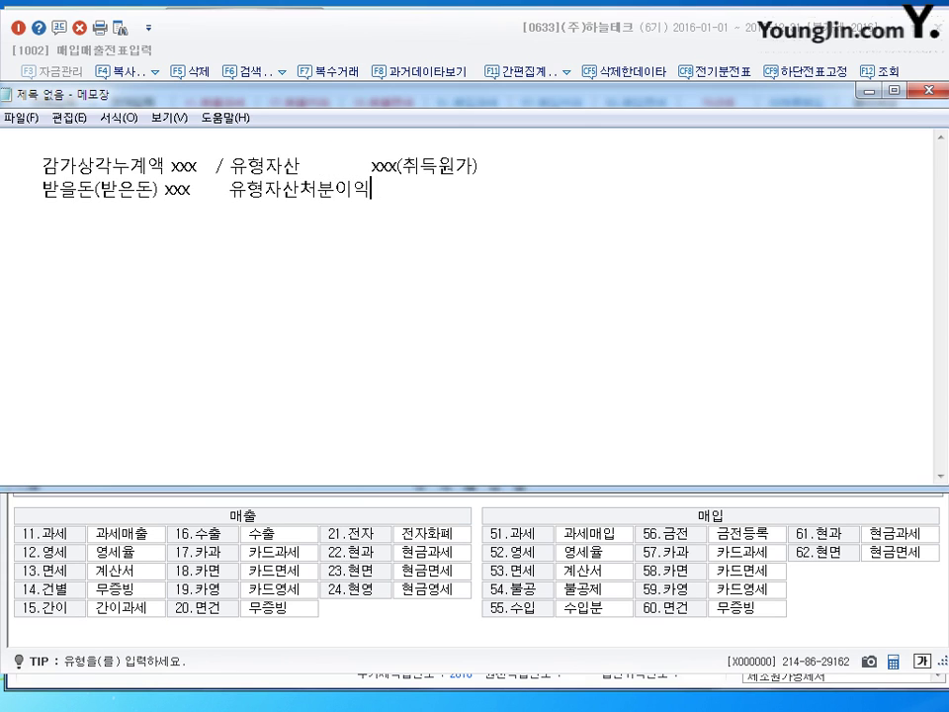
pyautogui.write('xxx')
pyautogui.press('Up')
pyautogui.press('Down')
pyautogui.press('End')
pyautogui.write('---------->')
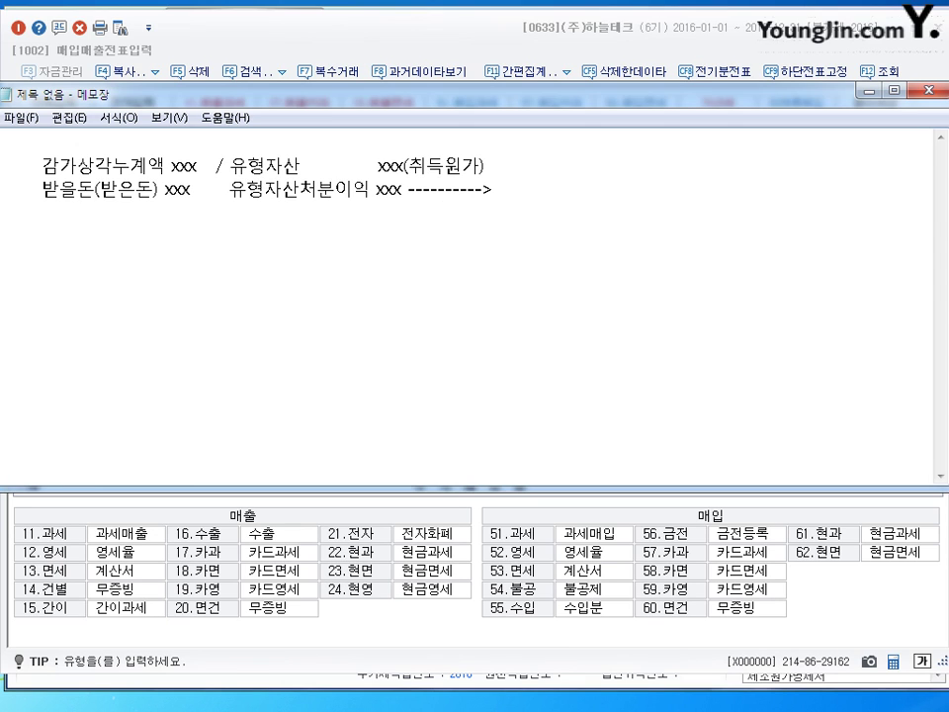
pyautogui.write('장부금액')
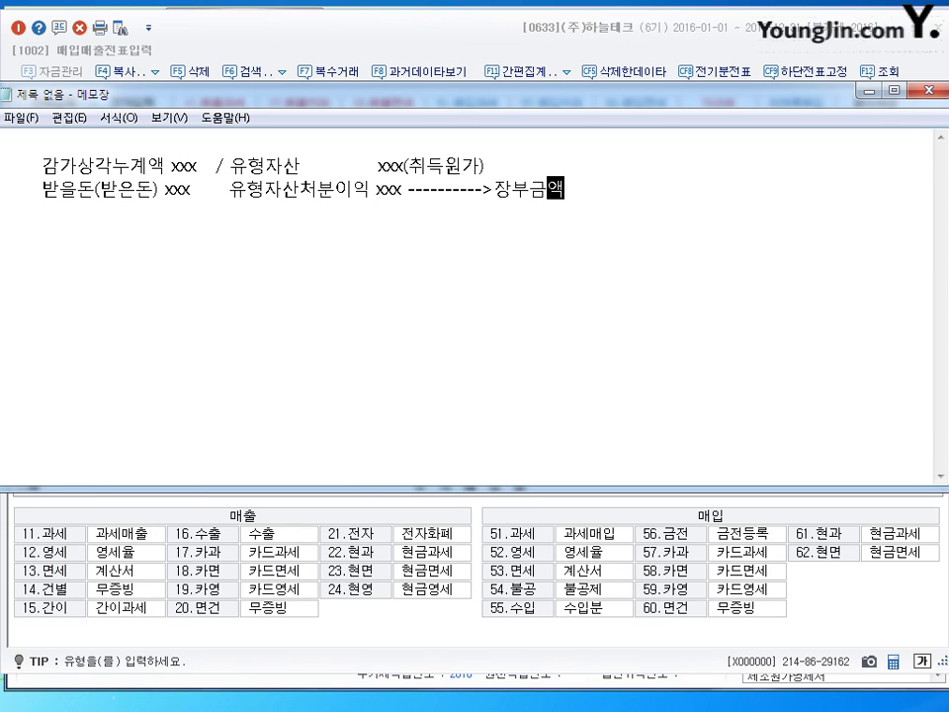
# Add a third line '유형자산처분손실 xxx' with an arrow note comparing 장부금액 and 처분금액
pyautogui.write('<처분금ㅇ')
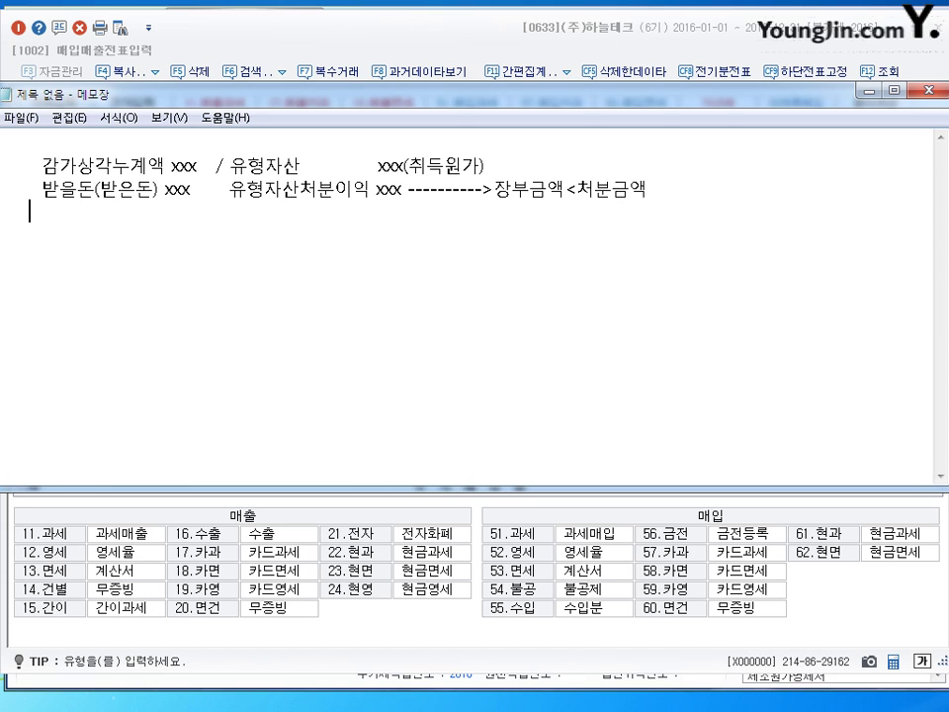
pyautogui.write('ㅇ허ㅇ')
pyautogui.press('BackSpace')
pyautogui.press('BackSpace')
pyautogui.press('BackSpace')
pyautogui.write('ㅇ유형자산처분손ㅅ')
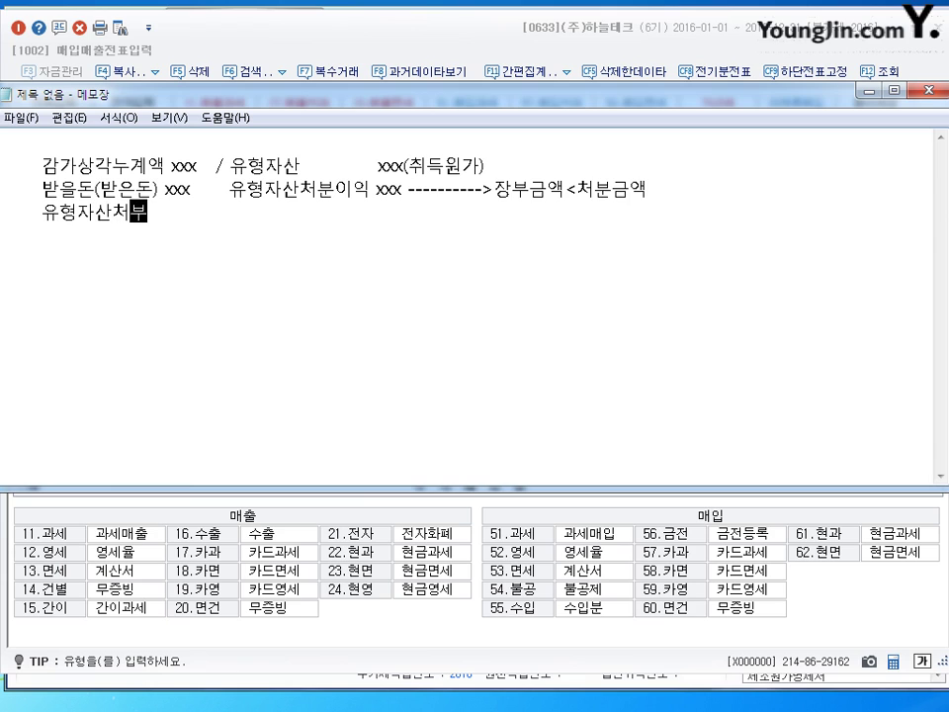
pyautogui.write('실 xxx')
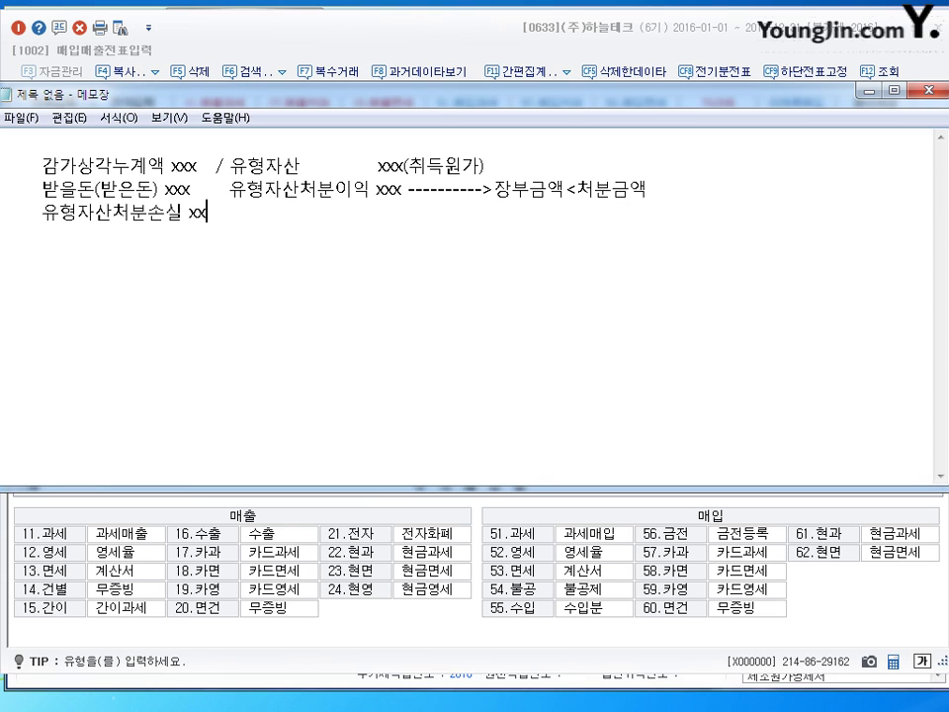
pyautogui.press('Left')
pyautogui.press('Left')
pyautogui.press('Left')
pyautogui.press('Left')
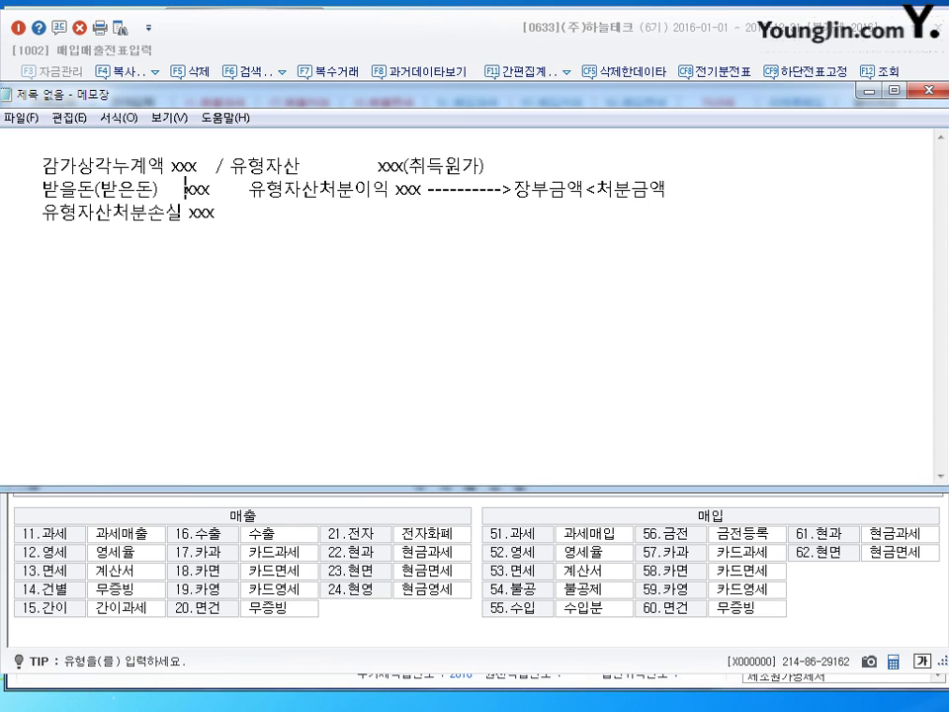
pyautogui.press('Up')
pyautogui.press('Left')
pyautogui.press('Down')
pyautogui.press('Down')
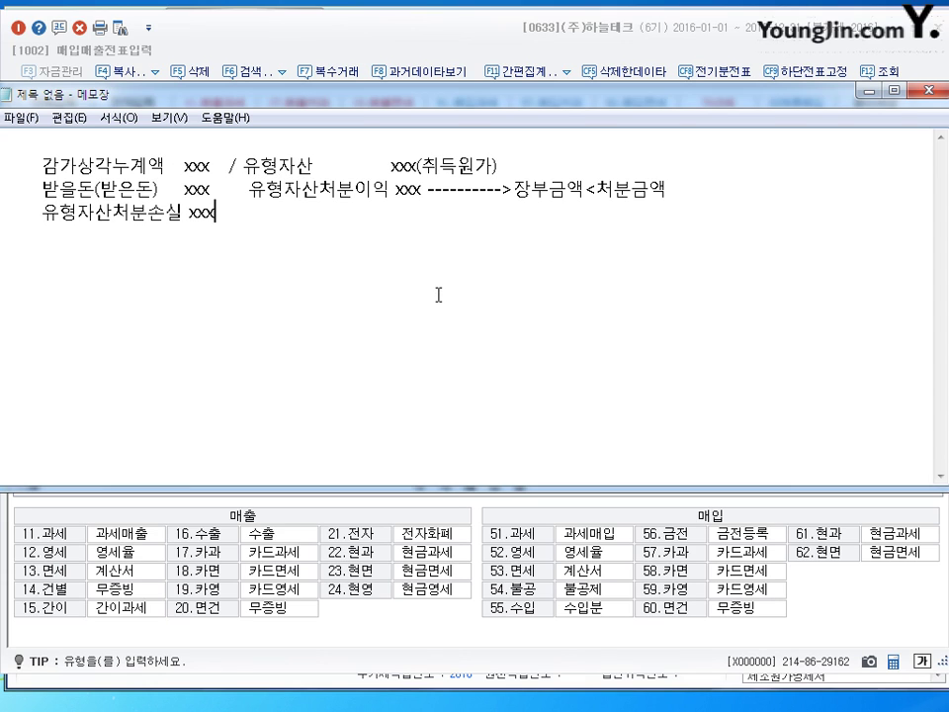
pyautogui.write('----------------------------------------')
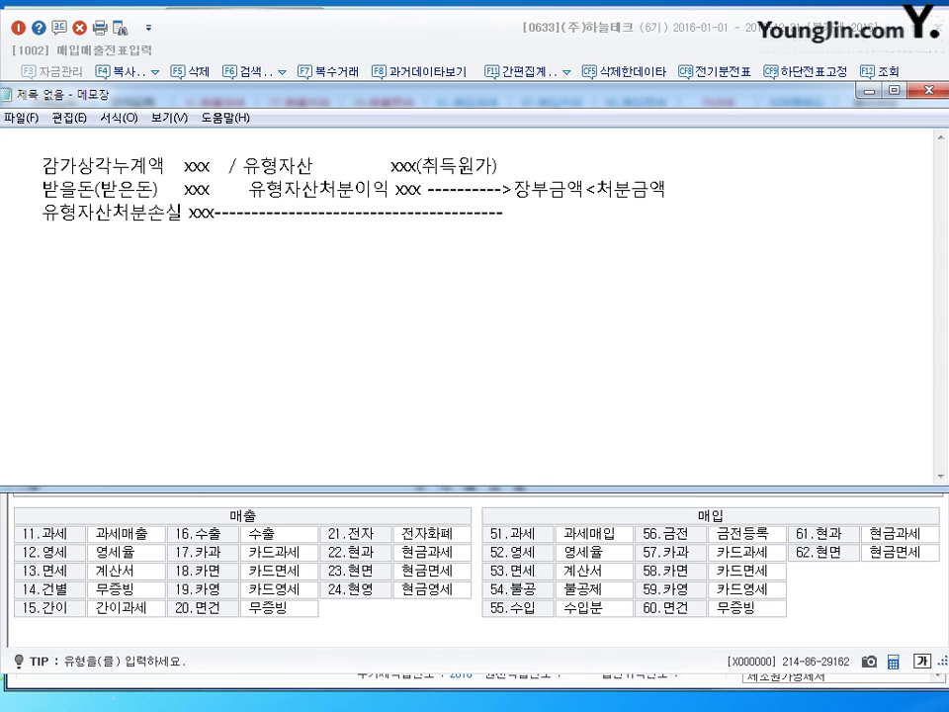
pyautogui.write('wkd')
pyautogui.press('BackSpace')
pyautogui.press('BackSpace')
pyautogui.press('BackSpace')
pyautogui.press('Hangul')
pyautogui.write('장부금ㅇㅐㄱ')
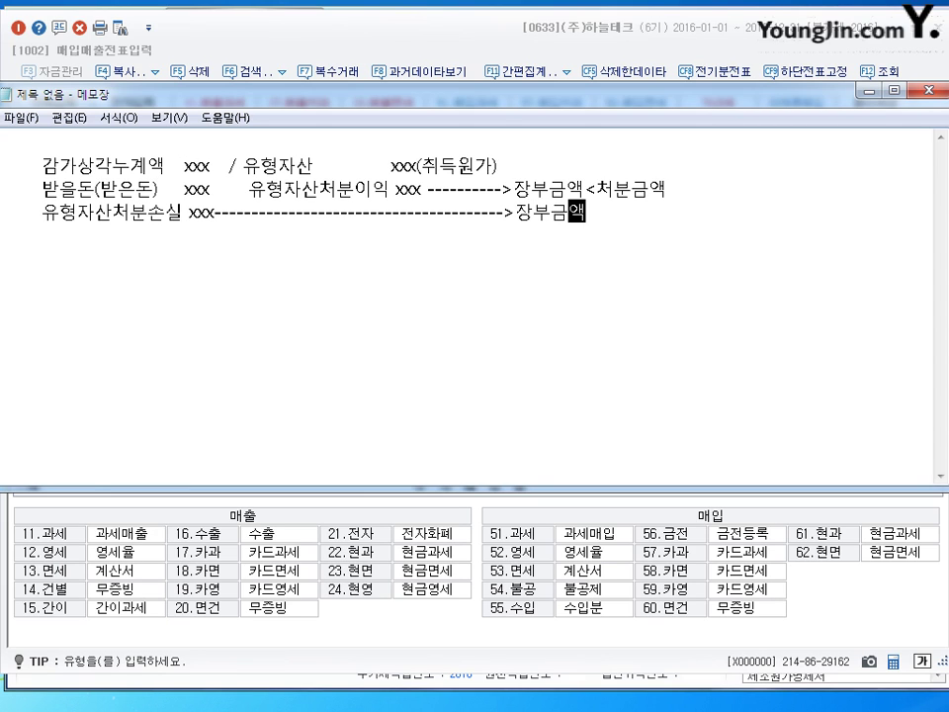
pyautogui.write('>처분금애')
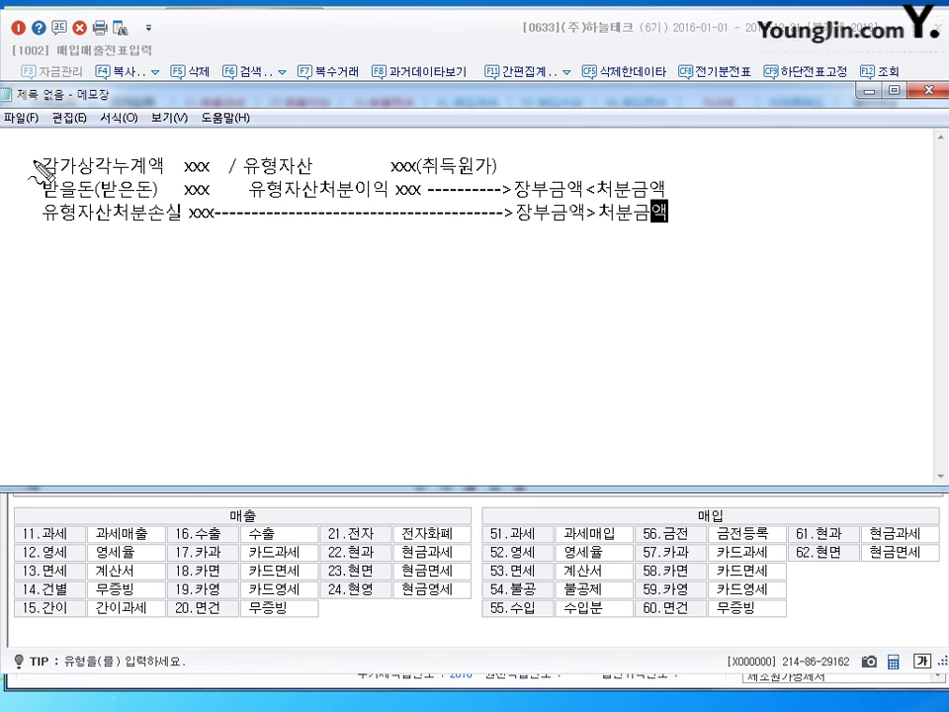
pyautogui.moveTo(31, 158); pyautogui.dragTo(43, 155)
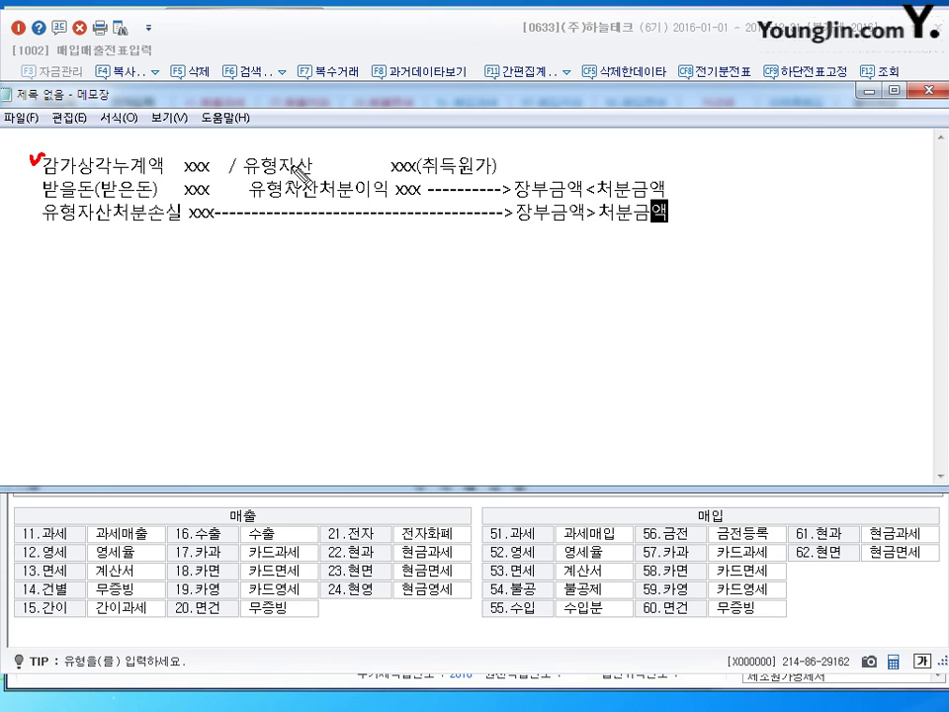
pyautogui.moveTo(240, 153); pyautogui.dragTo(254, 148)
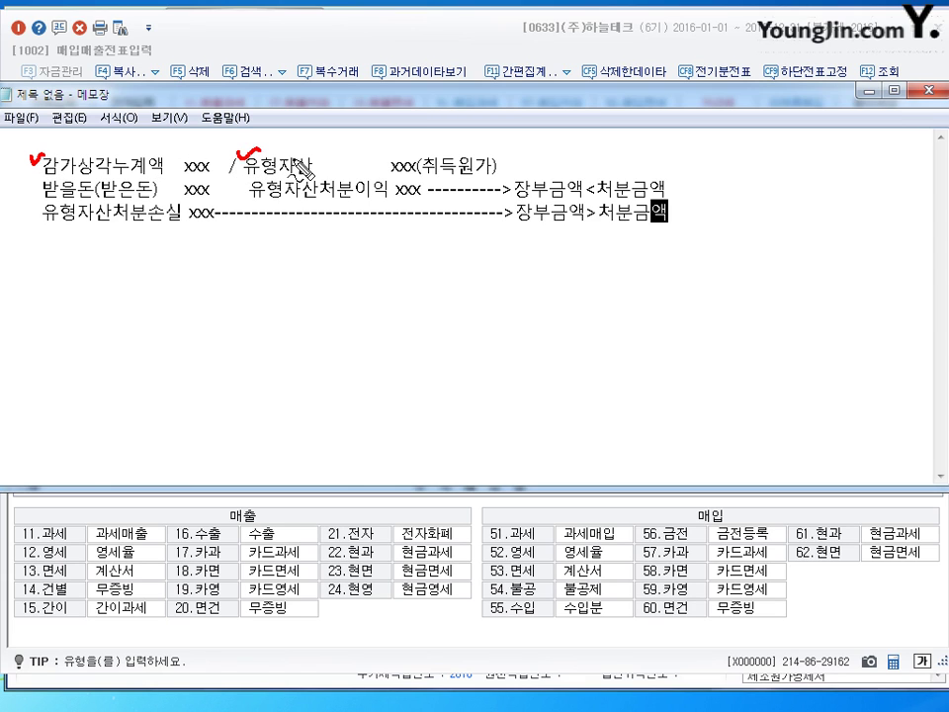
pyautogui.moveTo(423, 179)
pyautogui.mouseDown()
pyautogui.moveTo(475, 181)
pyautogui.moveTo(504, 169)
pyautogui.mouseUp()
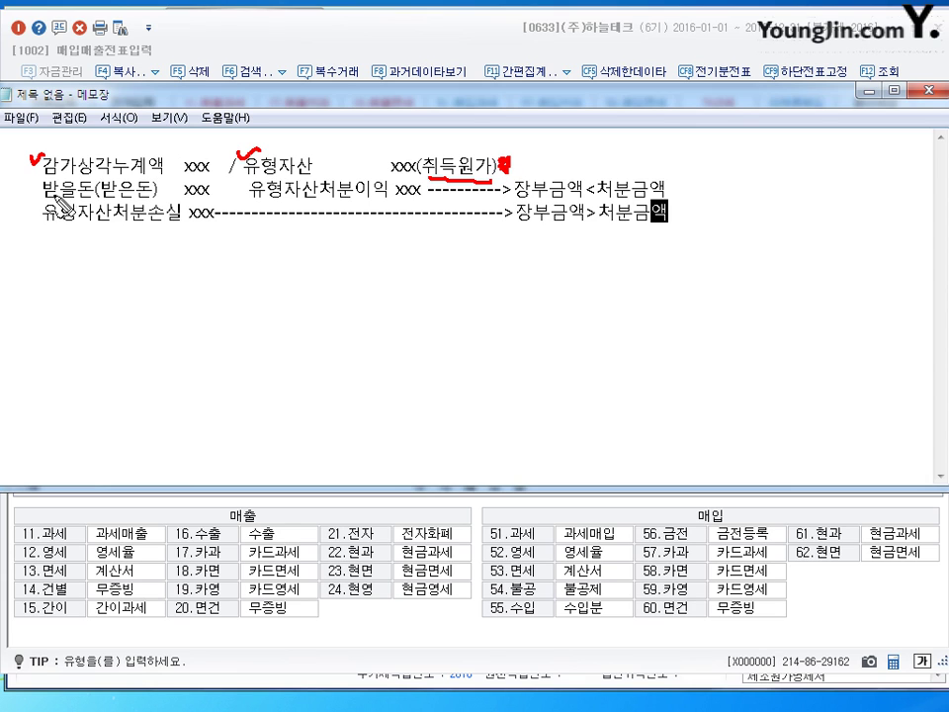
pyautogui.moveTo(31, 180); pyautogui.dragTo(46, 175)
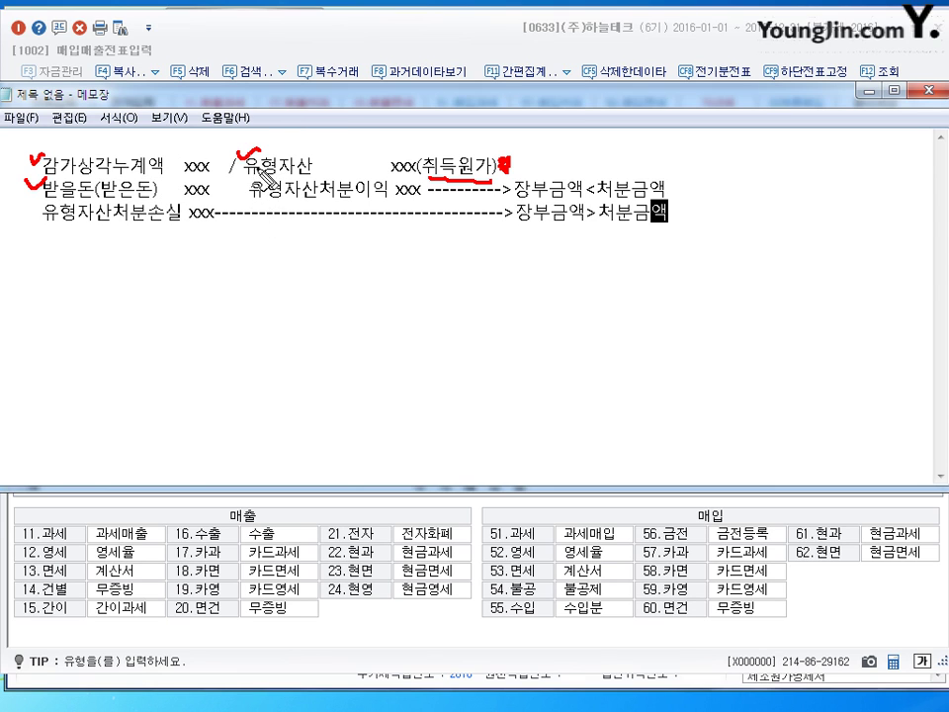
pyautogui.moveTo(252, 148)
pyautogui.mouseDown()
pyautogui.moveTo(294, 148)
pyautogui.moveTo(302, 159)
pyautogui.moveTo(331, 139)
pyautogui.moveTo(352, 153)
pyautogui.moveTo(405, 144)
pyautogui.mouseUp()
pyautogui.moveTo(406, 134); pyautogui.dragTo(413, 144)
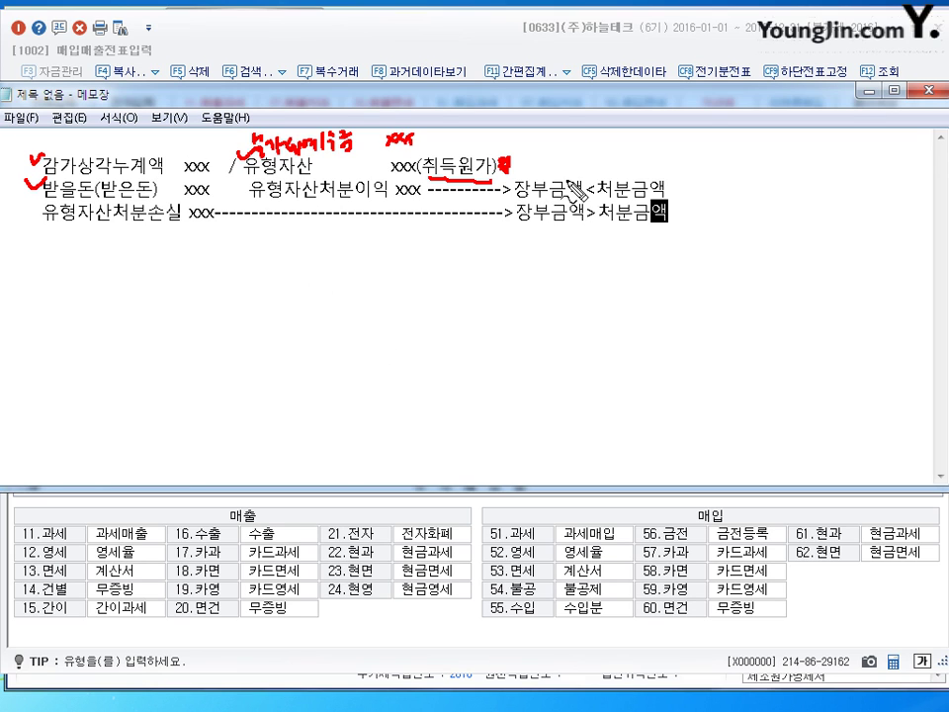
pyautogui.click(244, 187)
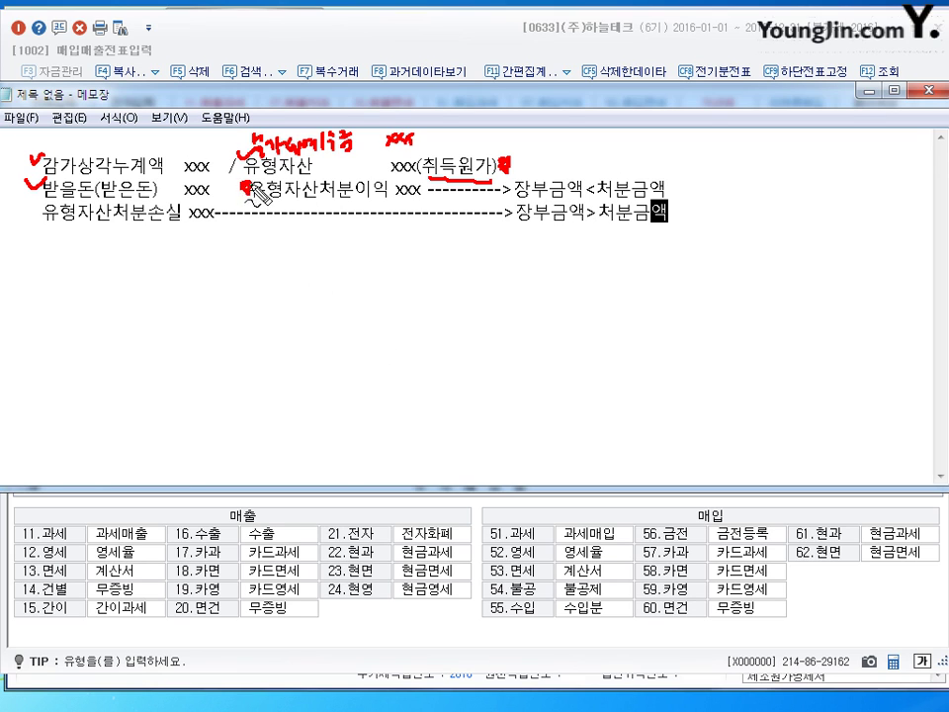
pyautogui.click(35, 213)
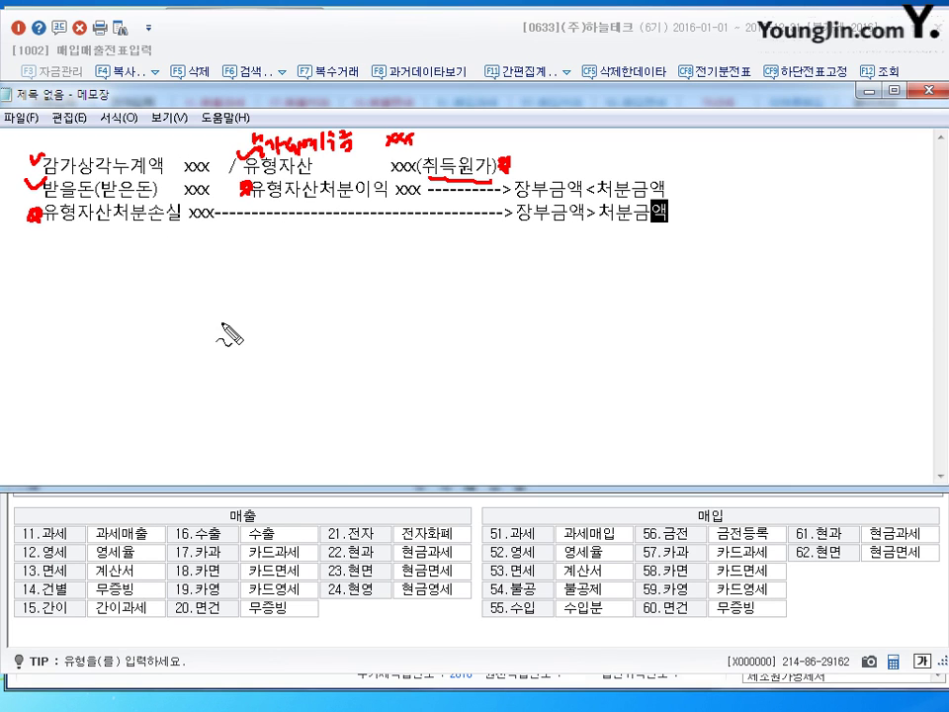
pyautogui.press('Escape')
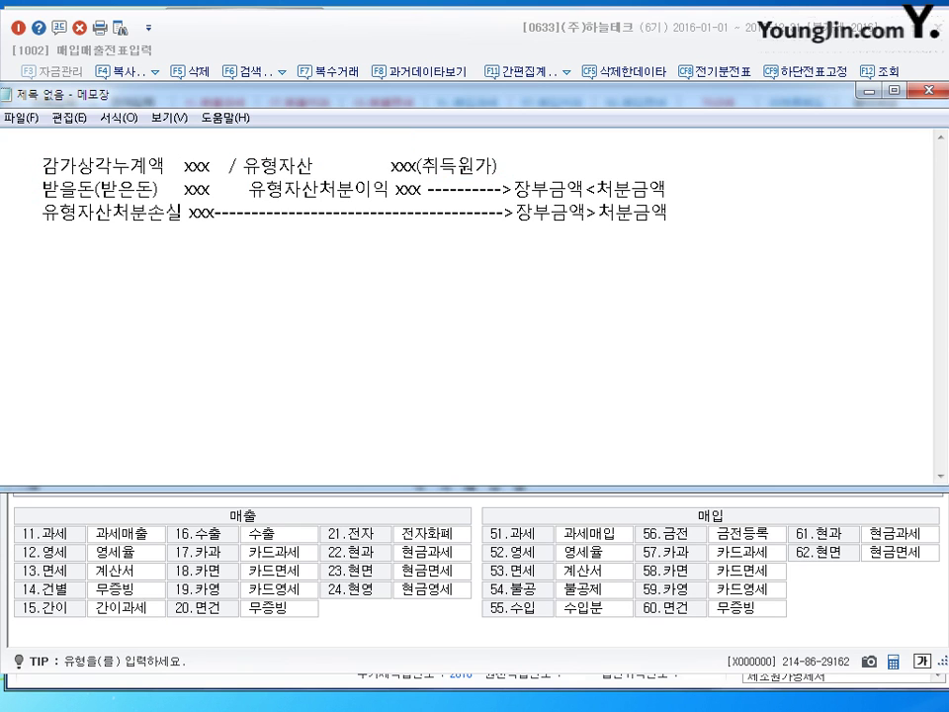
# Back in voucher entry, enter a type 11 과세 sale of 기계장치 for 6,000,000
pyautogui.click(870, 90)
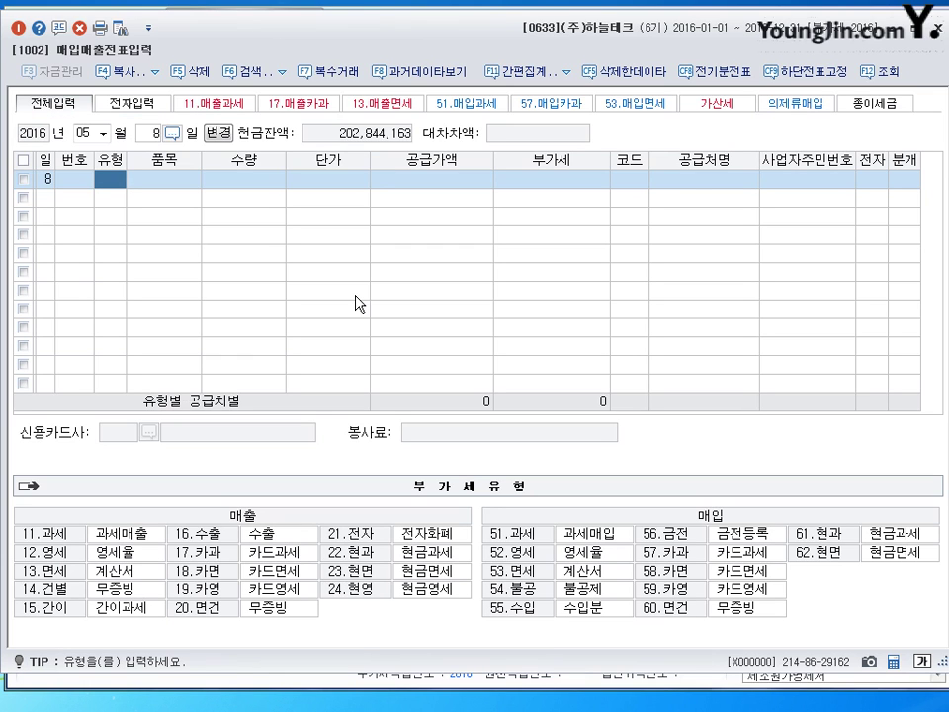
pyautogui.write('11')
pyautogui.press('Return')
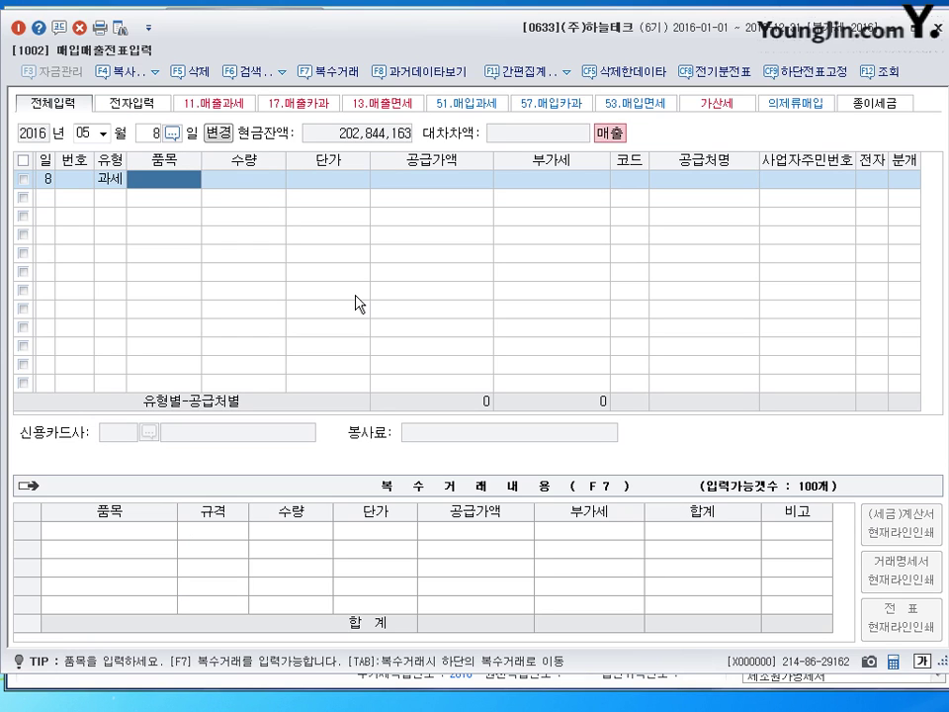
pyautogui.write('기계장치')
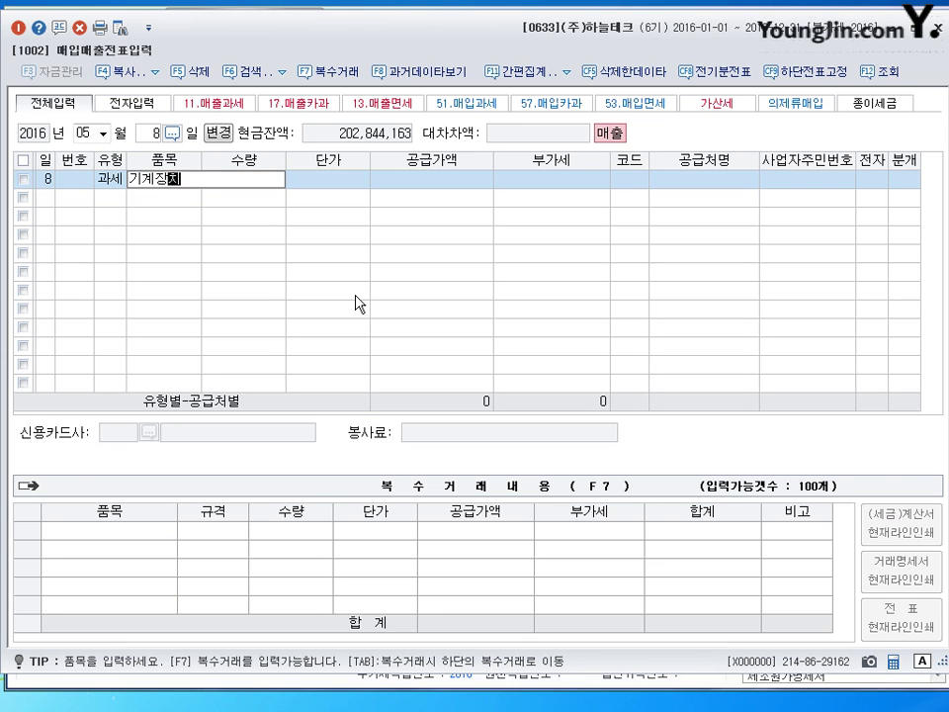
pyautogui.press('Return')
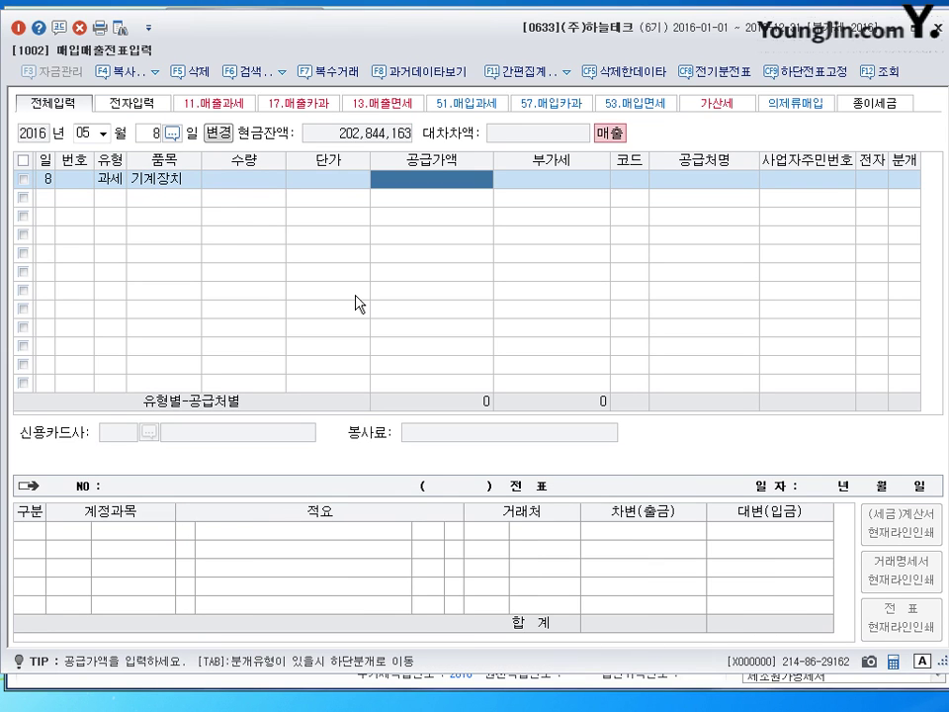
pyautogui.write('6000000')
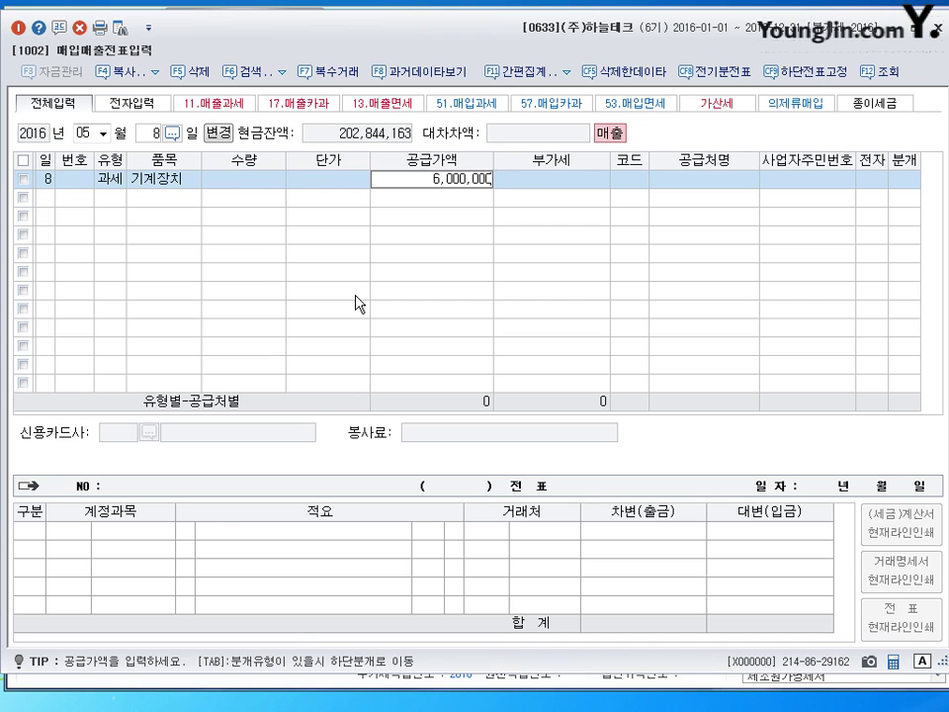
pyautogui.press('Return')
pyautogui.press('Return')
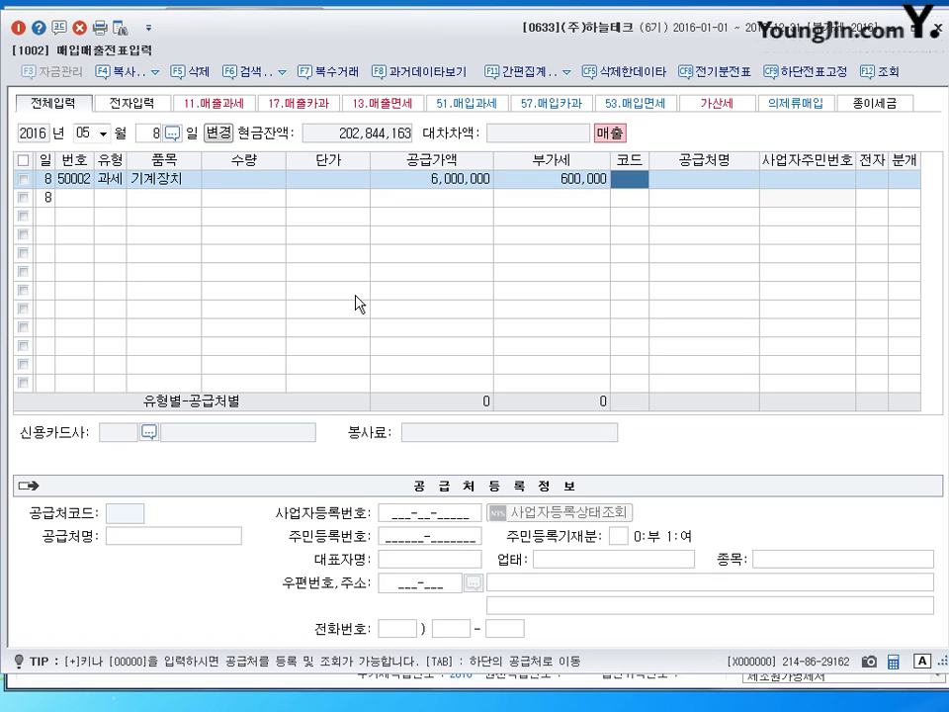
# Set customer (주)강원, electronic invoice 1, and journal type 3 혼합
pyautogui.write('가원')
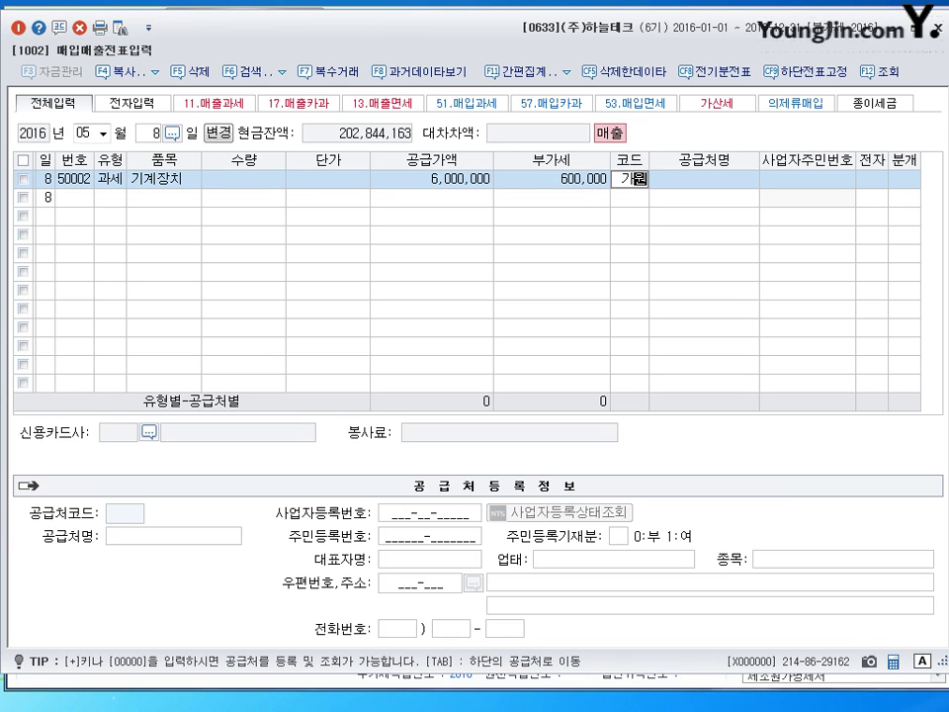
pyautogui.press('BackSpace')
pyautogui.write('강원')
pyautogui.press('Return')
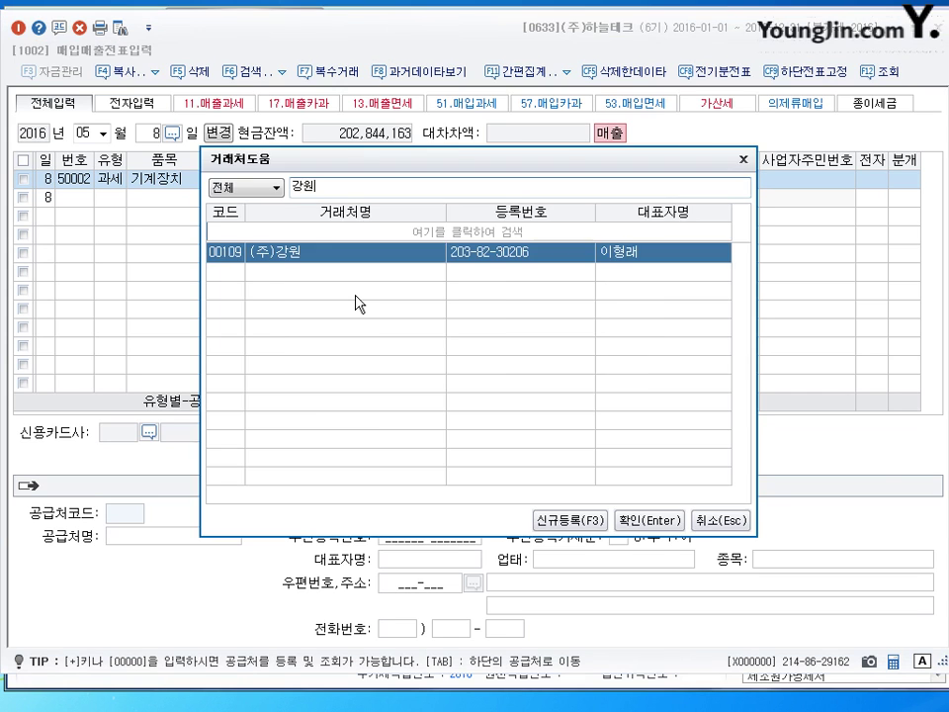
pyautogui.press('Return')
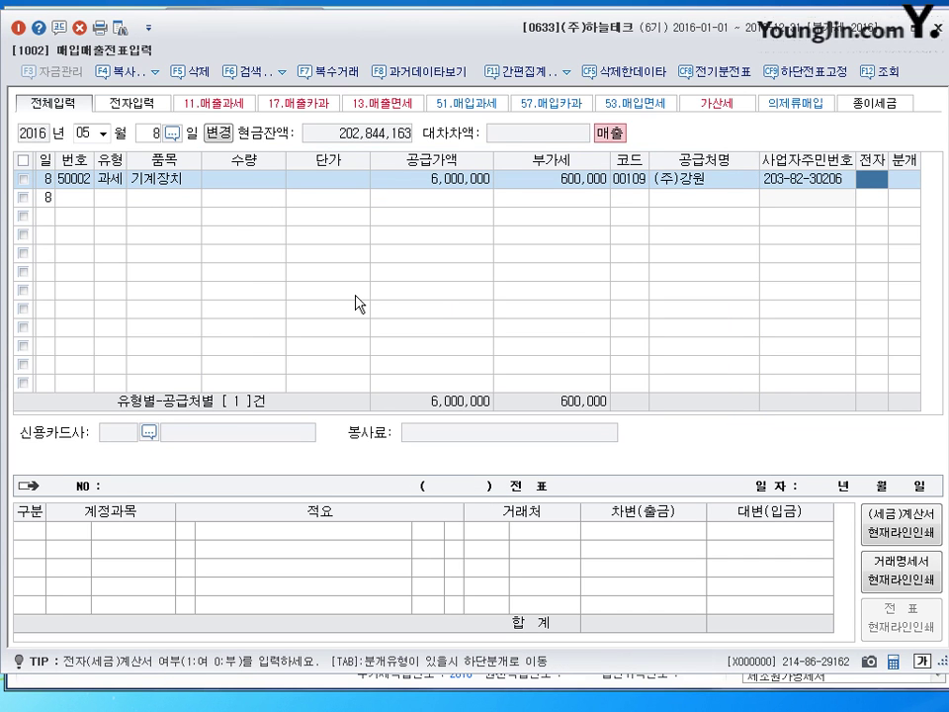
pyautogui.write('1')
pyautogui.press('Return')
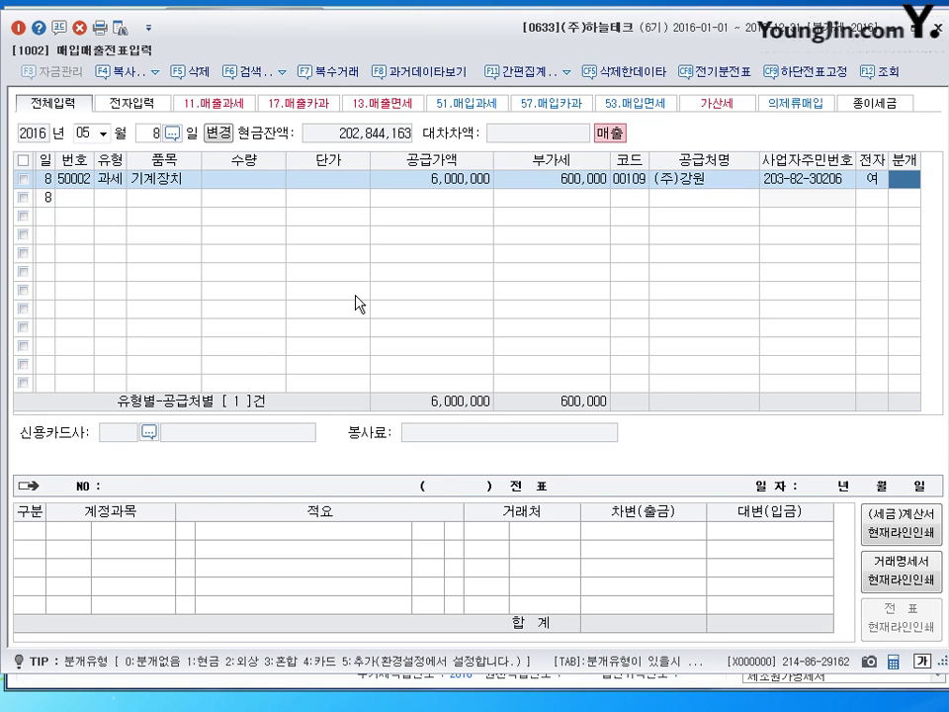
pyautogui.write('3')
pyautogui.press('Return')
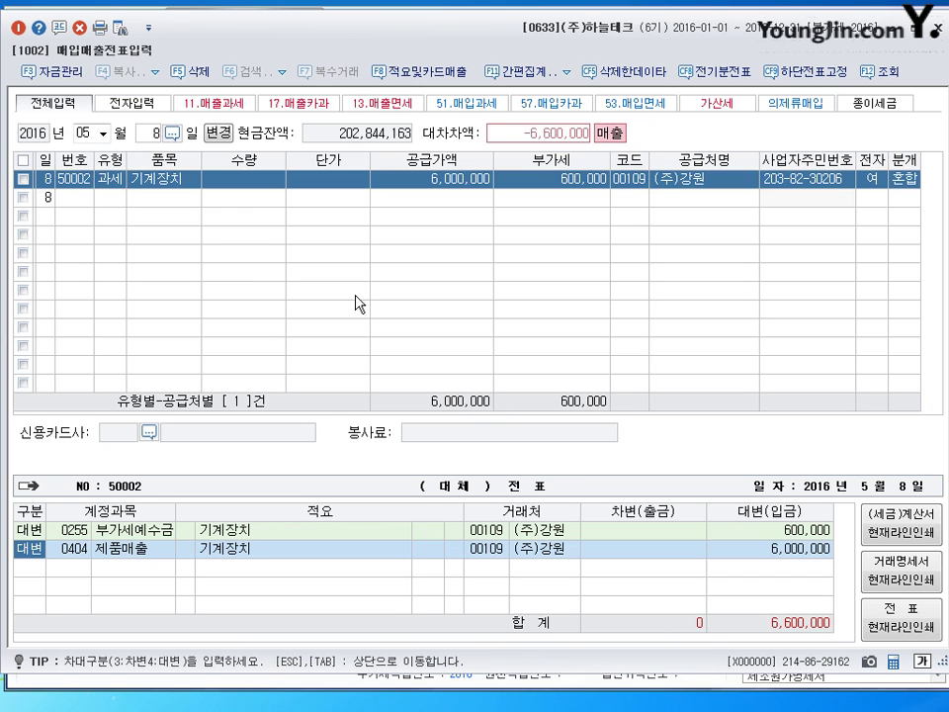
# Replace the 제품매출 credit with 0206 기계장치 at 25,000,000
pyautogui.press('Return')
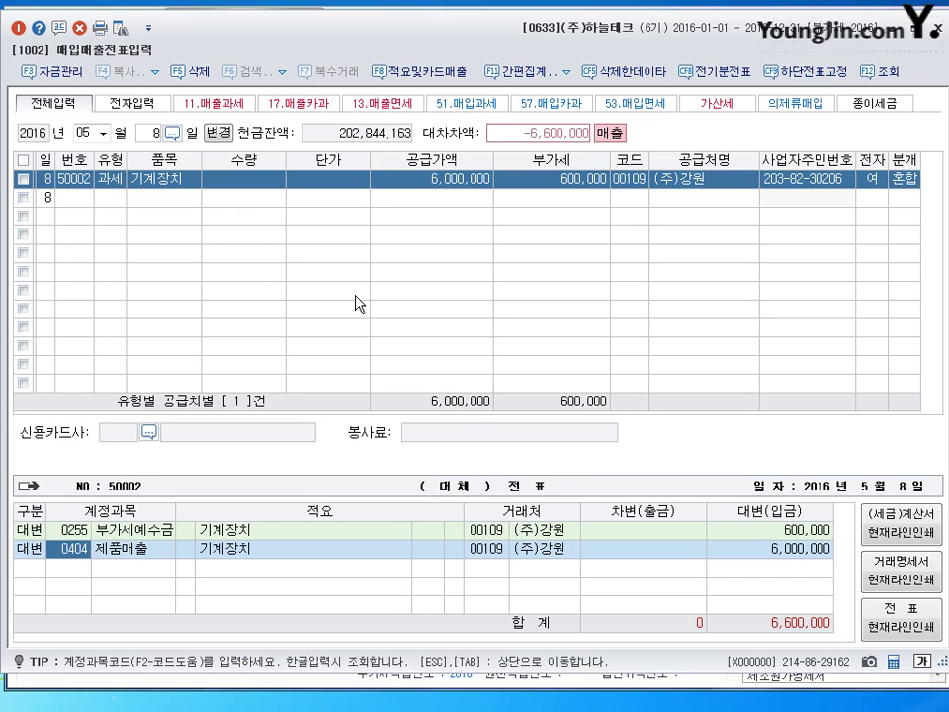
pyautogui.press('Up')
pyautogui.press('Down')
pyautogui.press('Up')
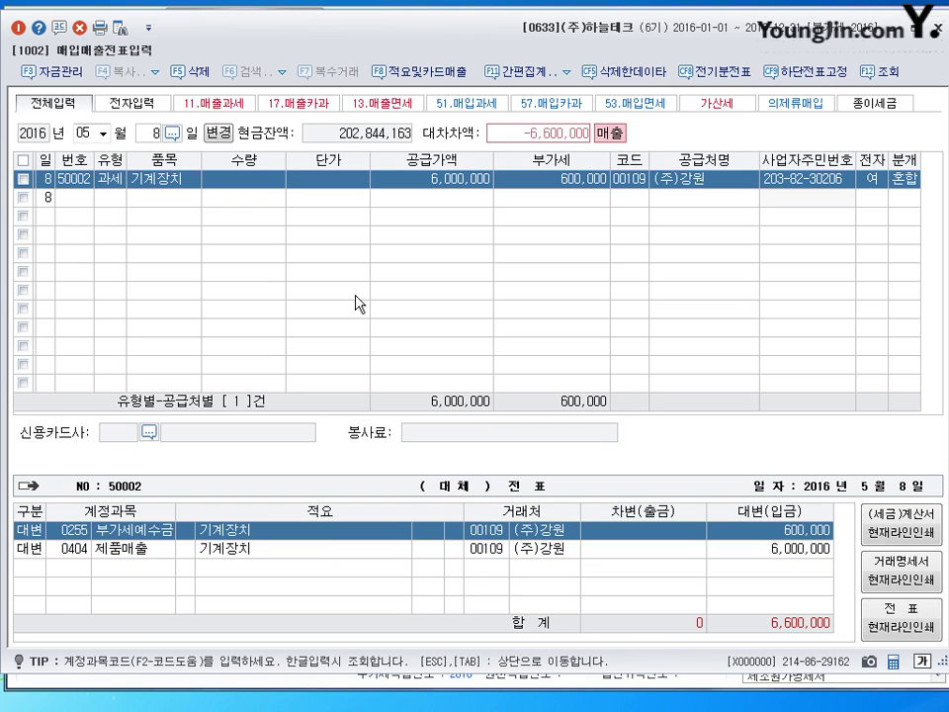
pyautogui.press('Down')
pyautogui.press('Up')
pyautogui.press('Down')
pyautogui.press('Up')
pyautogui.press('Down')
pyautogui.press('Up')
pyautogui.press('Down')
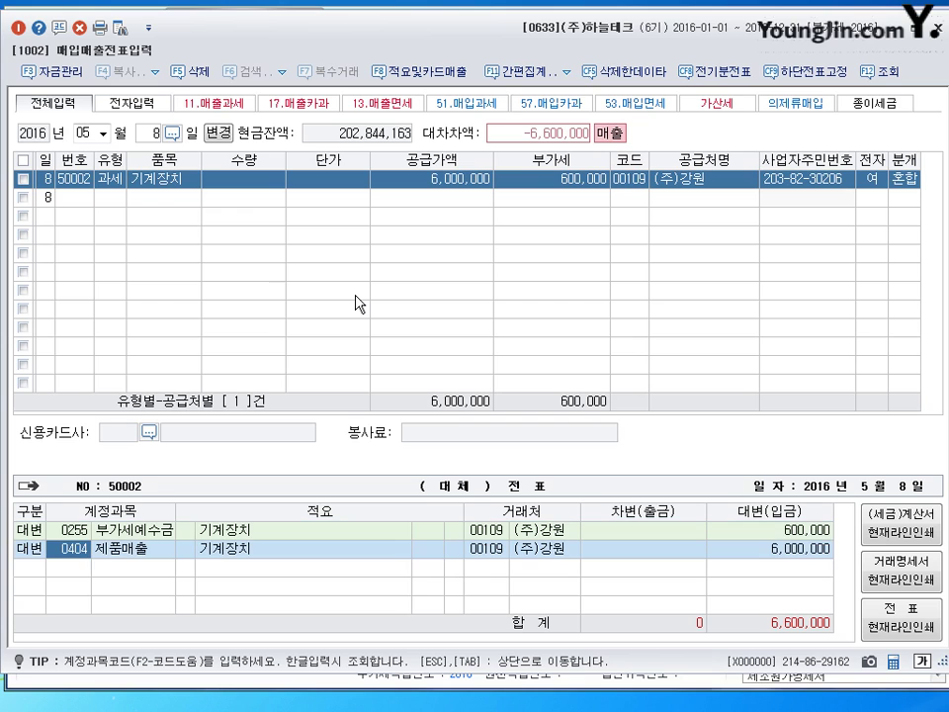
pyautogui.write('206')
pyautogui.press('Return')
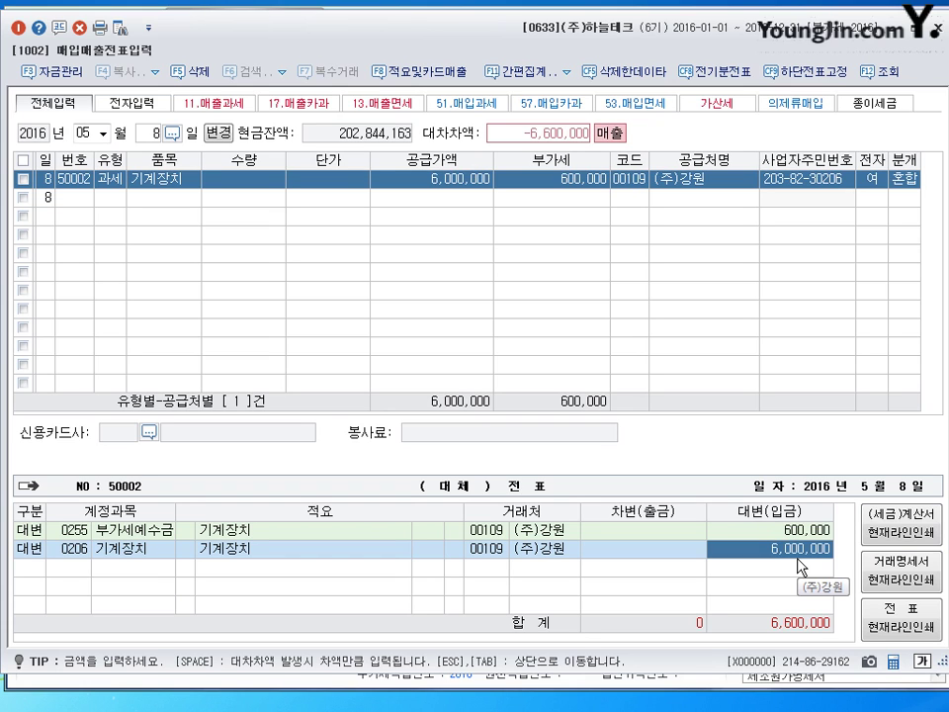
pyautogui.press('BackSpace')
pyautogui.write('25000000')
pyautogui.press('Return')
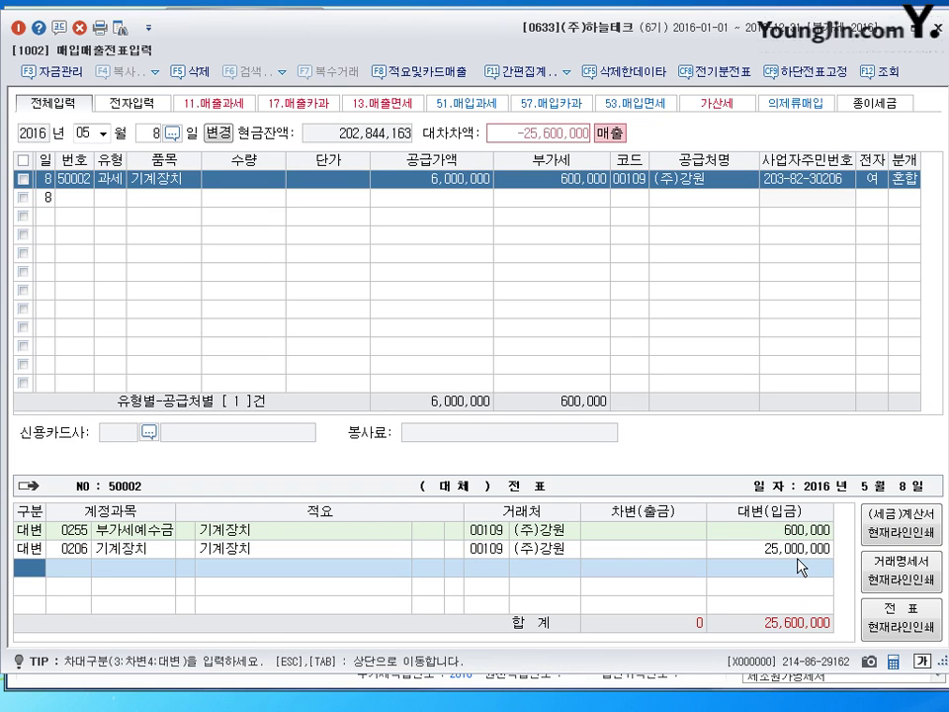
# Add a debit line for 0207 감가상각누계액 of 16,600,000
pyautogui.write('3')
pyautogui.write('20')
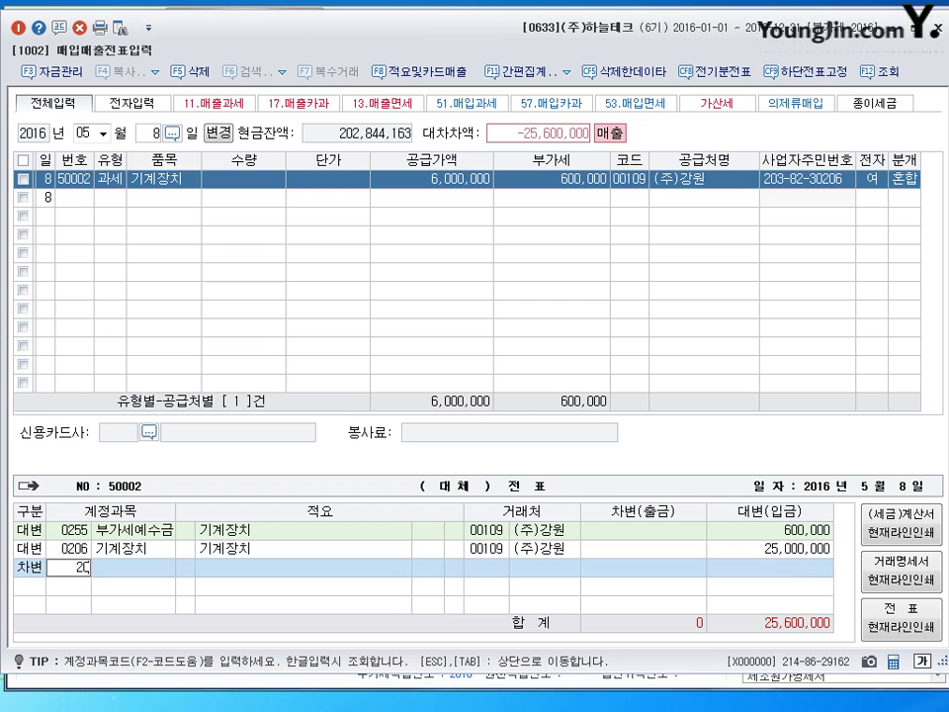
pyautogui.write('7')
pyautogui.press('Return')
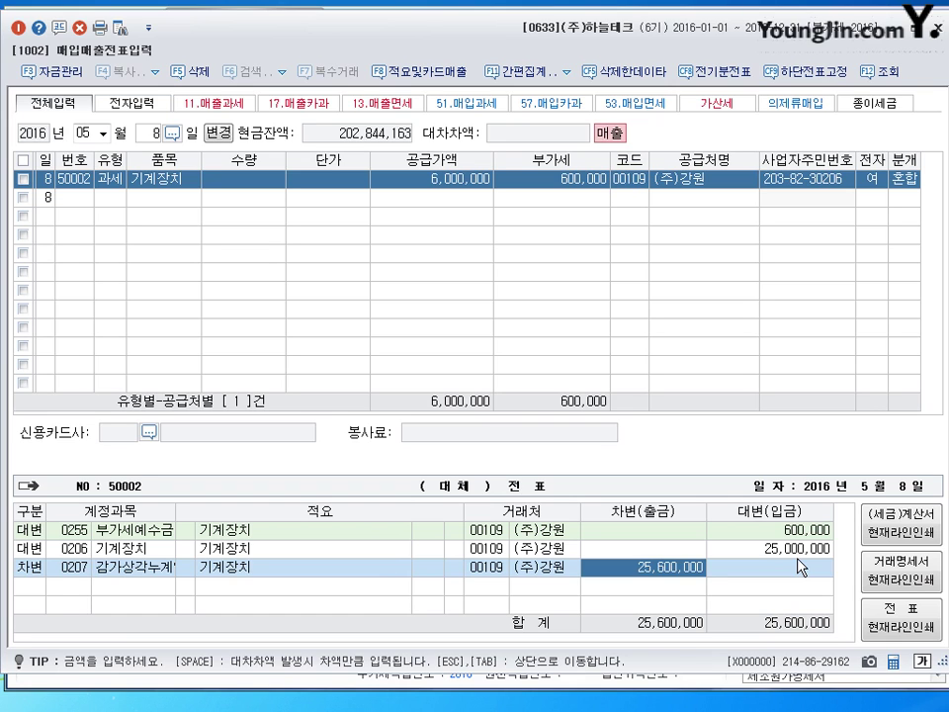
pyautogui.write('16600000')
pyautogui.press('Return')
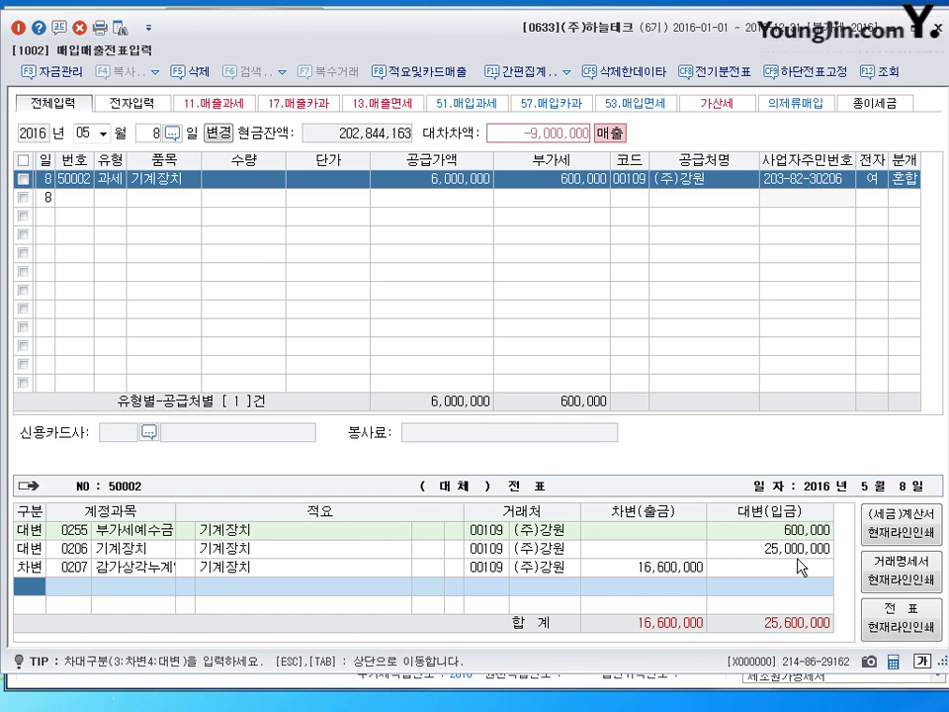
pyautogui.write('3')
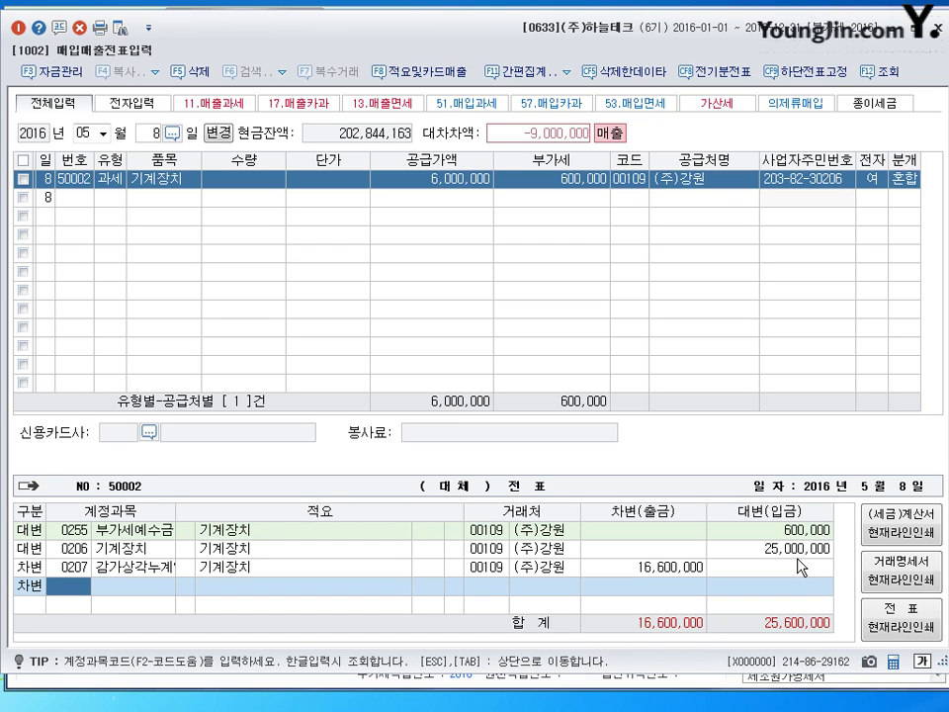
# Add debit lines 미수금 (120) for 6,600,000 and 유형자산처분손실 (970) for 2,400,000
pyautogui.write('120')
pyautogui.press('Return')
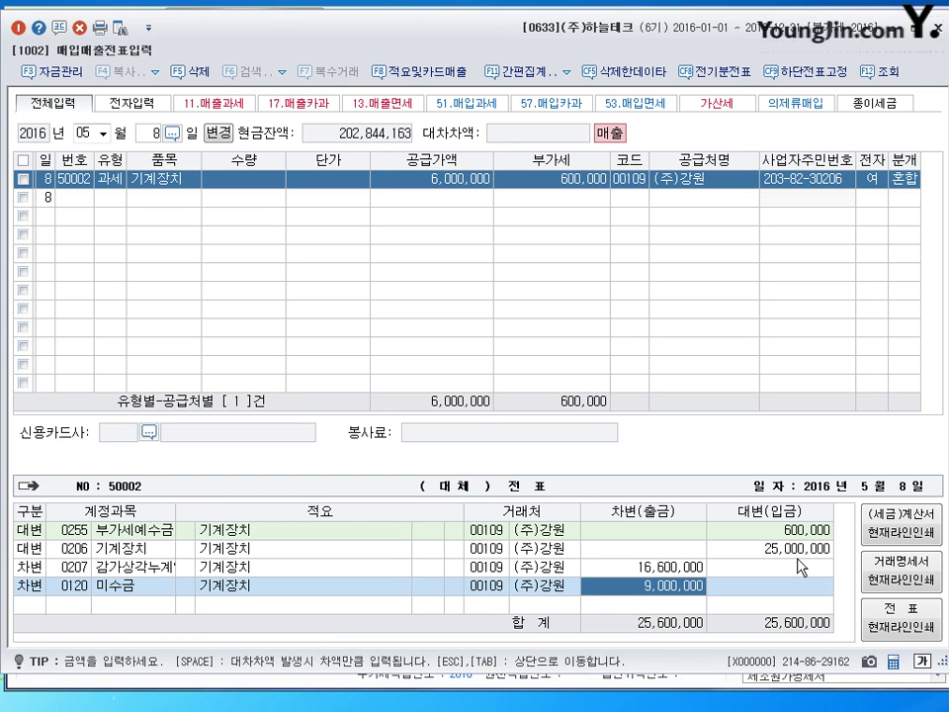
pyautogui.write('6600000')
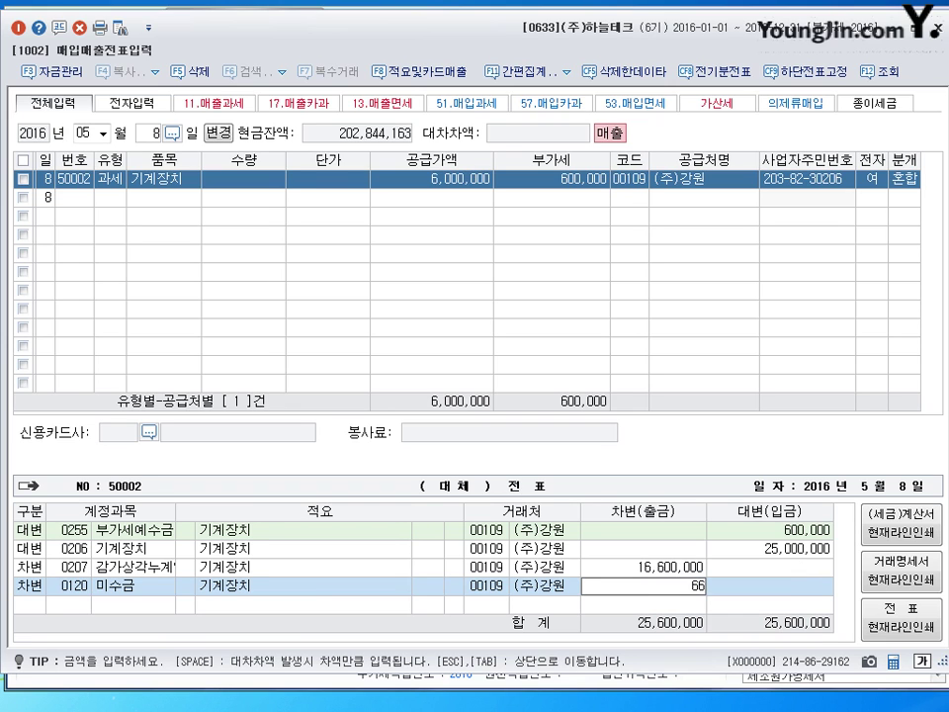
pyautogui.press('Return')
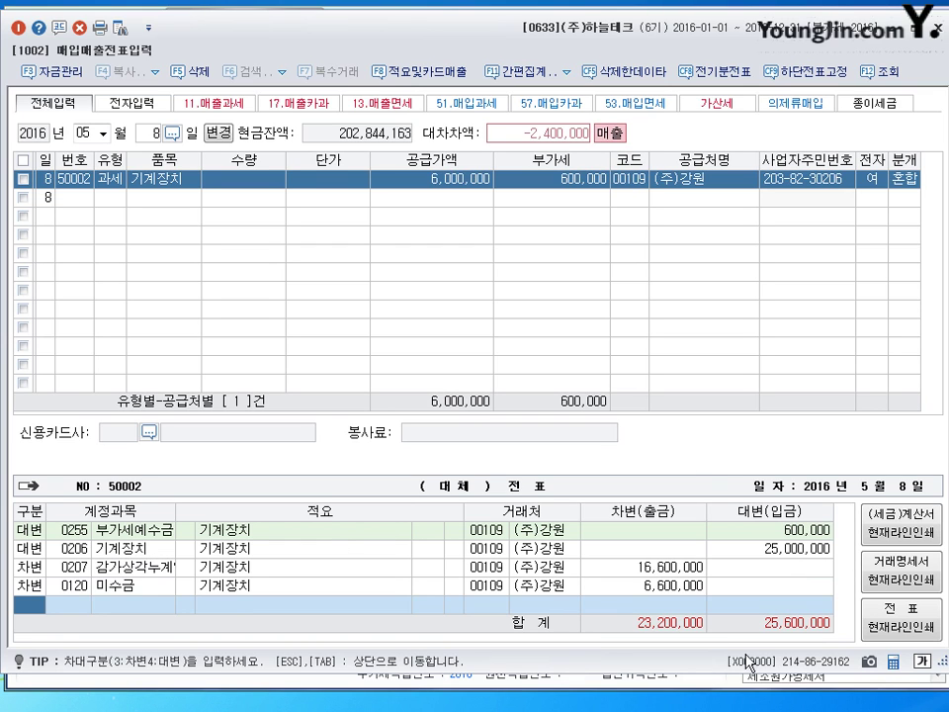
pyautogui.write('3')
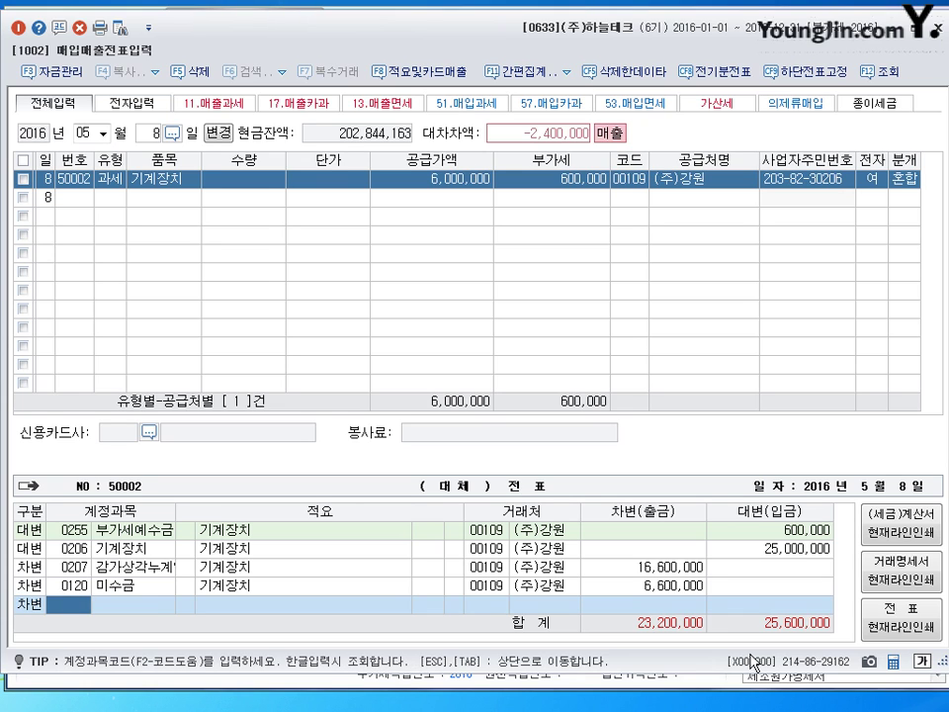
pyautogui.write('970')
pyautogui.press('Return')
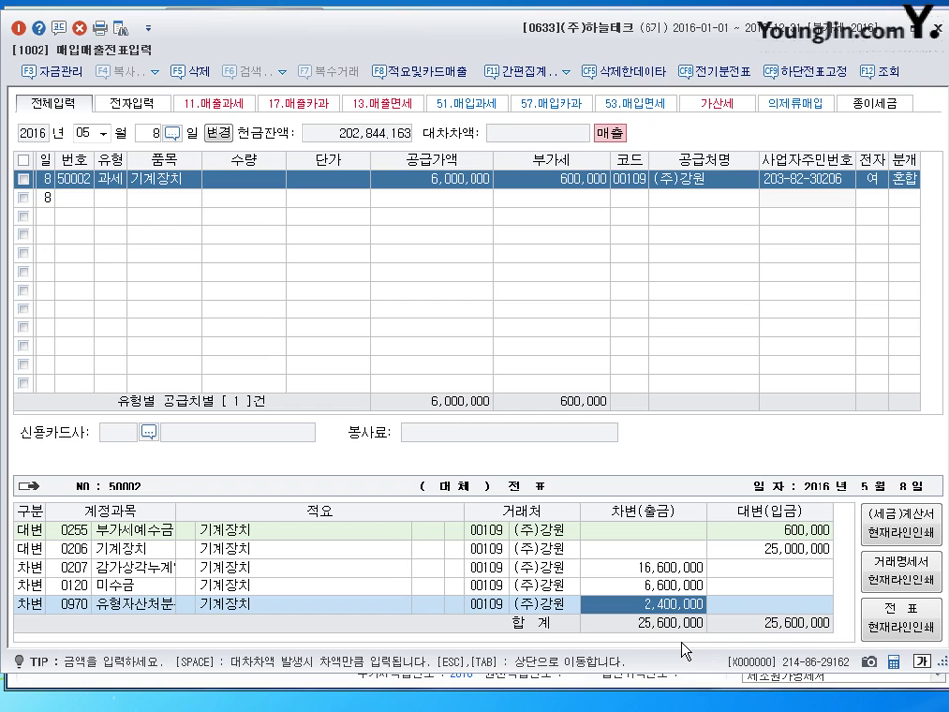
# Save the balanced 25,600,000 May 8 voucher and start a new entry dated May 16
pyautogui.press('Return')
pyautogui.press('Escape')
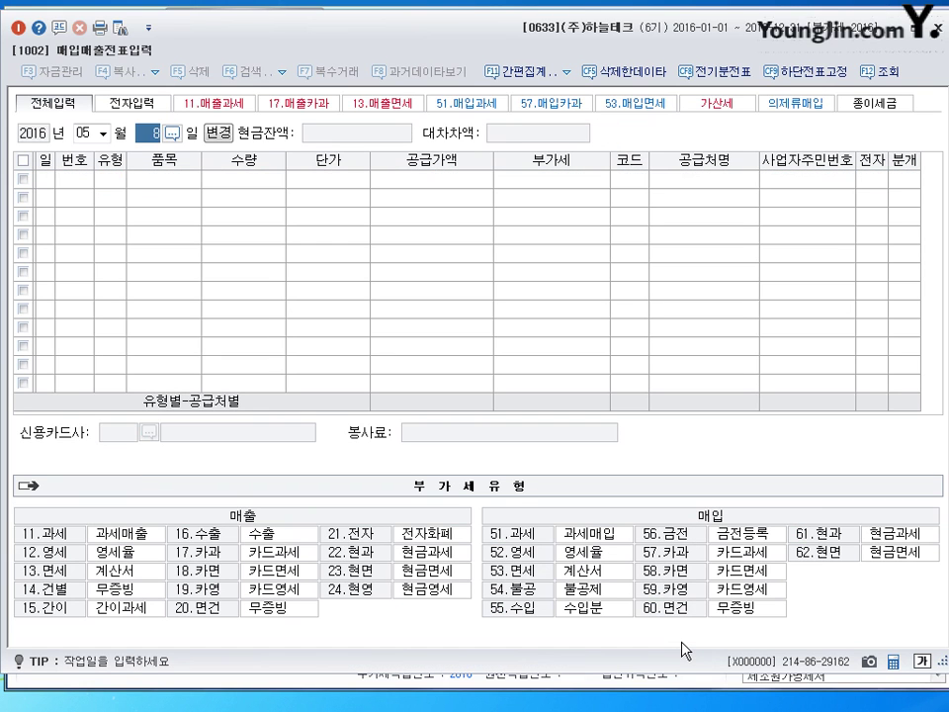
pyautogui.write('16')
pyautogui.press('Return')
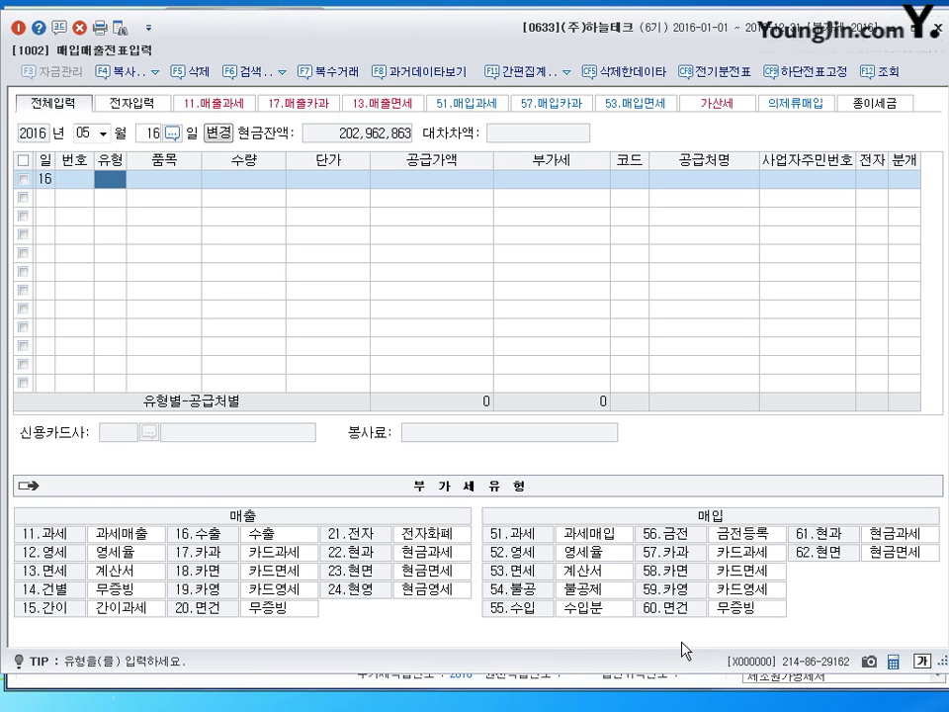
# Enter a zero-rated (52 영세) purchase of 원재료 with a 16,000,000 supply value
pyautogui.click(520, 575)
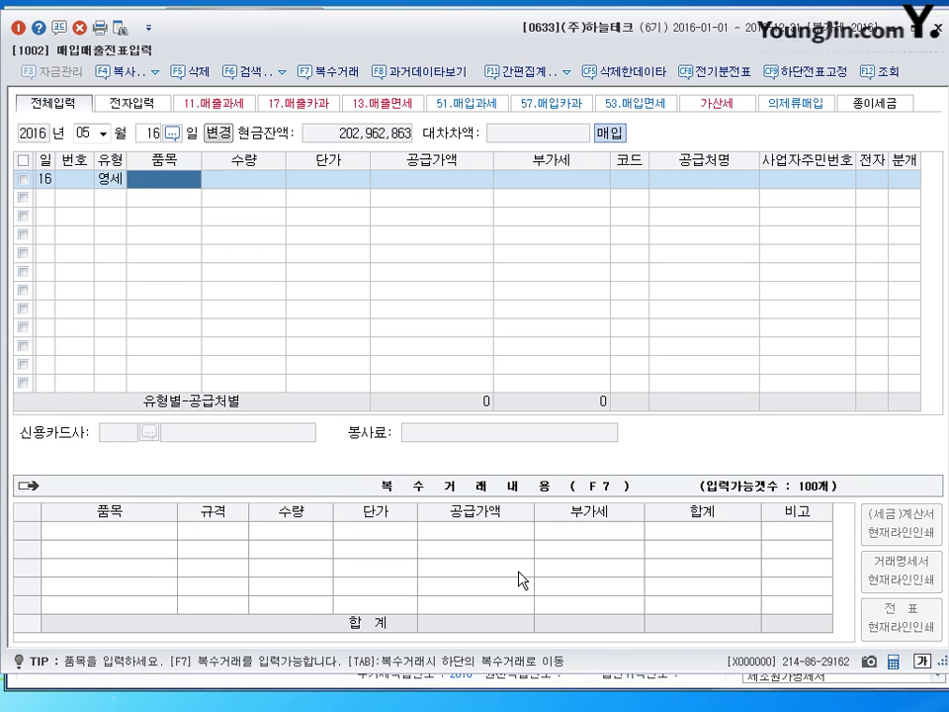
pyautogui.write('원재료')
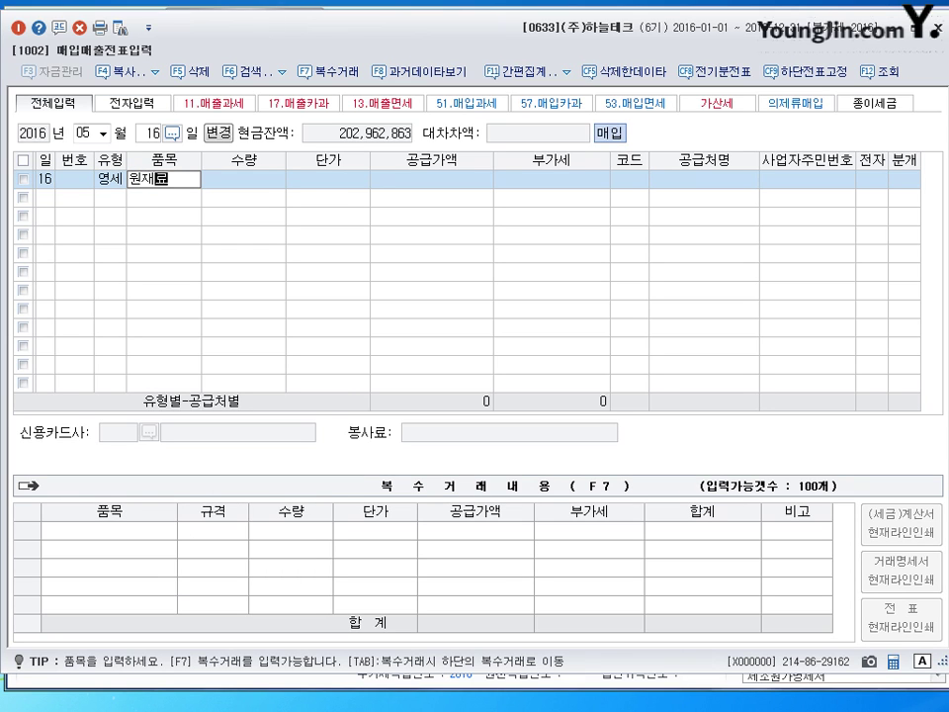
pyautogui.press('Return')
pyautogui.press('Return')
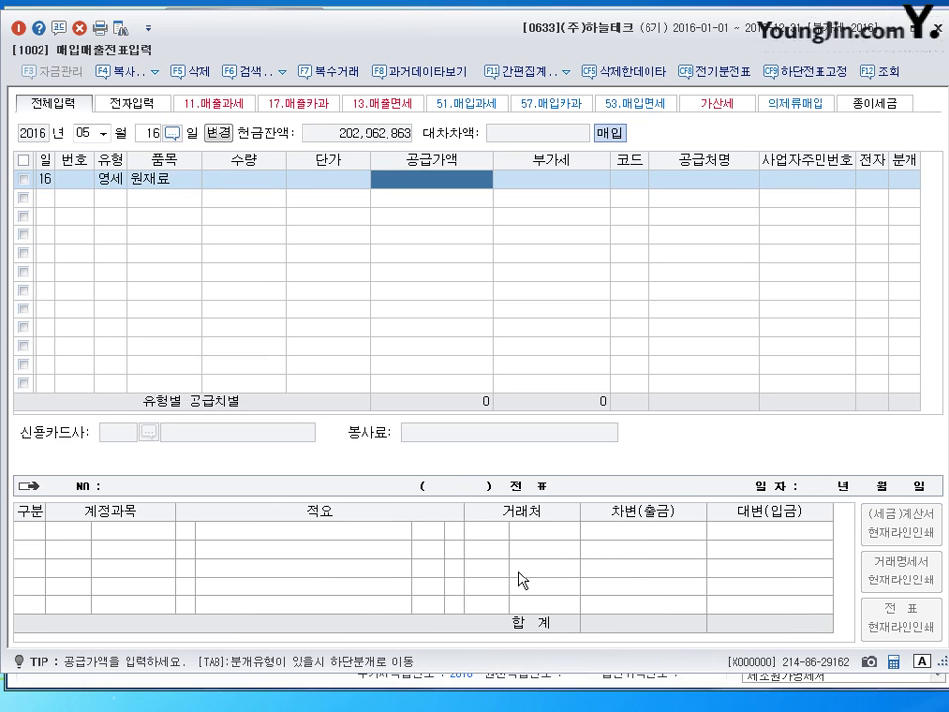
pyautogui.write('16,000,000')
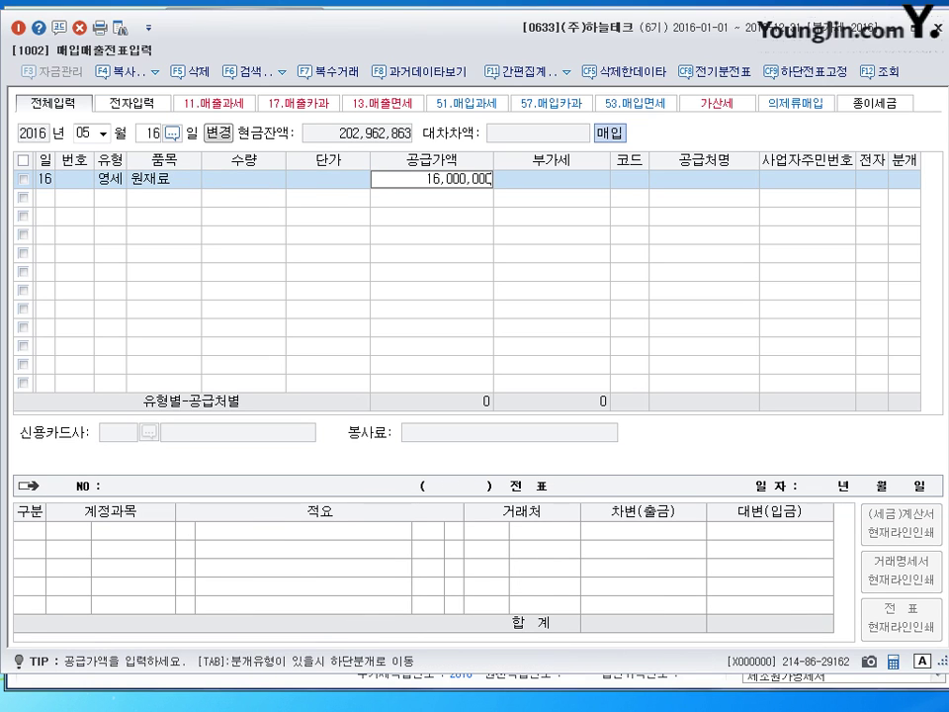
pyautogui.press('Return')
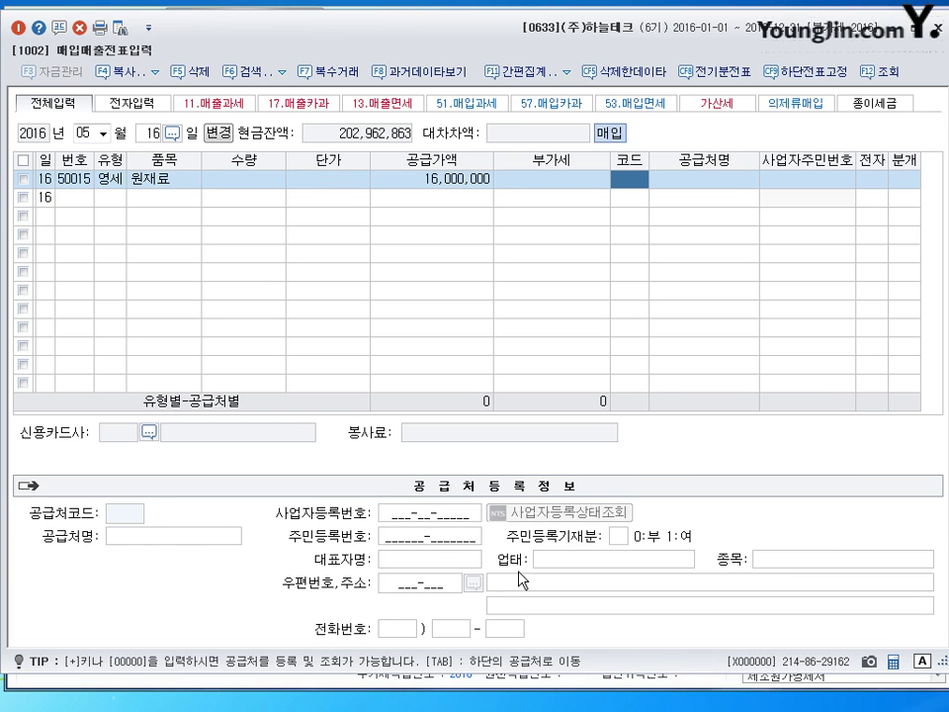
# Set supplier (주)월하상사, mark it an electronic invoice, and journalize as 외상 (2)
pyautogui.press('Hangul')
pyautogui.write('월하')
pyautogui.press('Return')
pyautogui.press('Return')
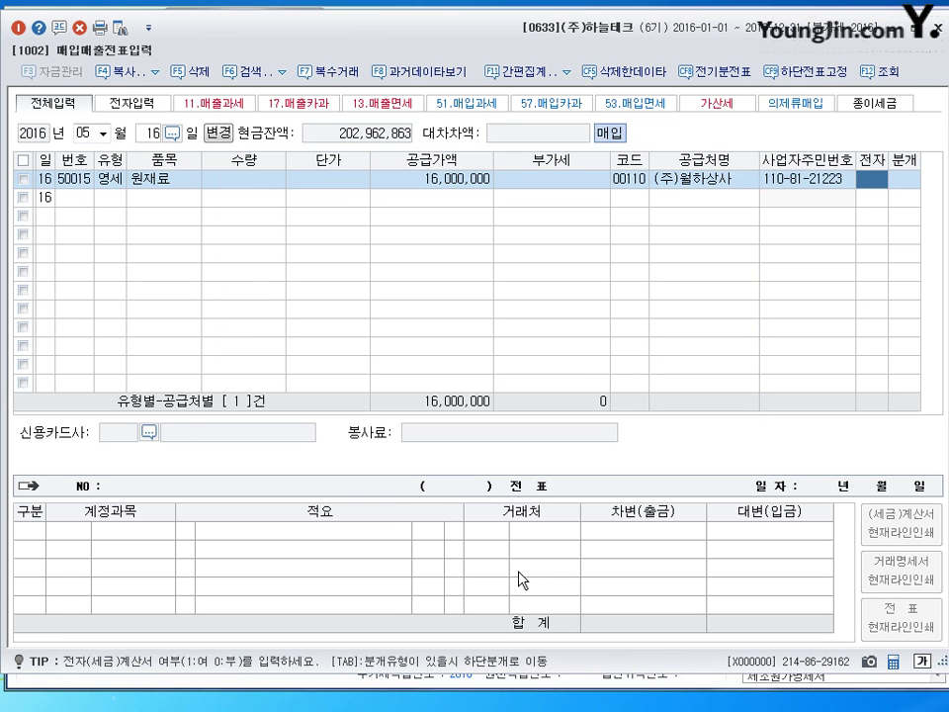
pyautogui.write('1')
pyautogui.press('Return')
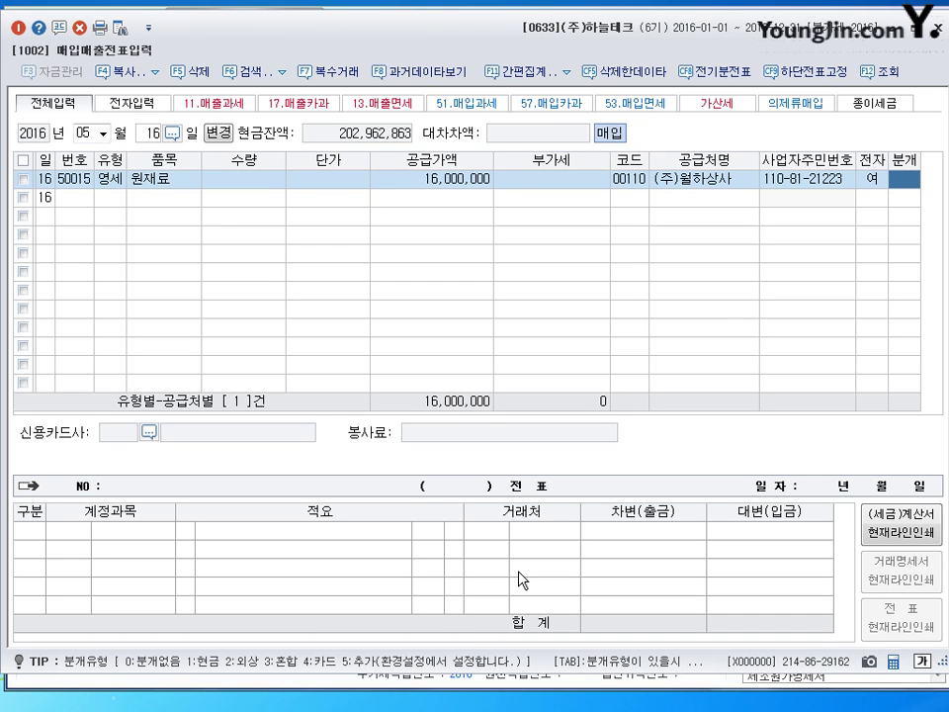
pyautogui.write('2')
pyautogui.press('Return')
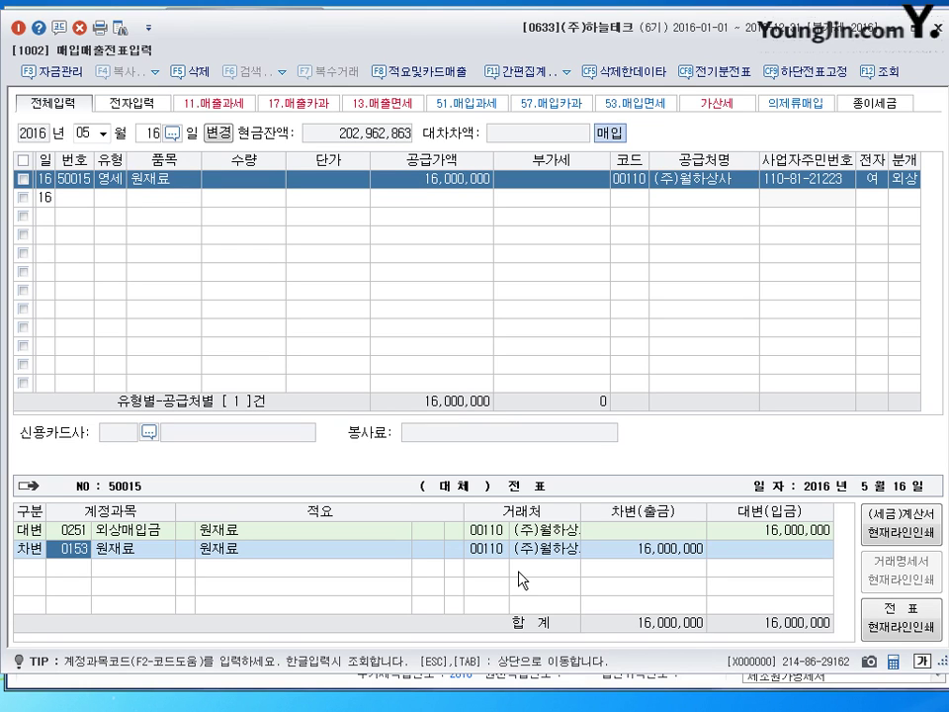
pyautogui.press('Return')
pyautogui.press('Return')
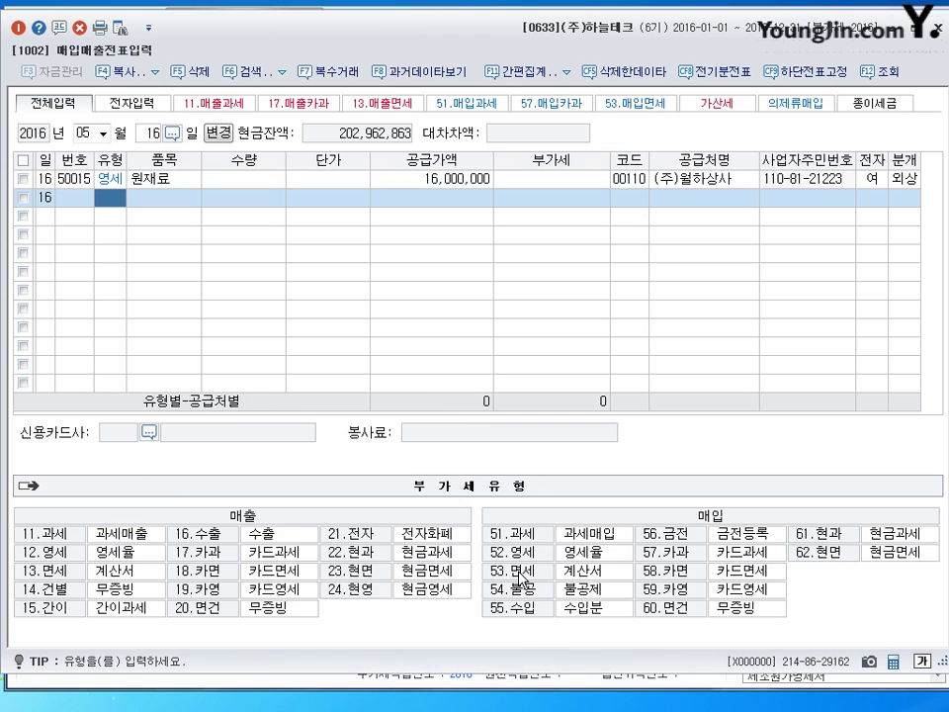
# Start a May 26 card purchase (57 카과) with item 컴퓨터
pyautogui.press('Escape')
pyautogui.write('26')
pyautogui.press('Return')
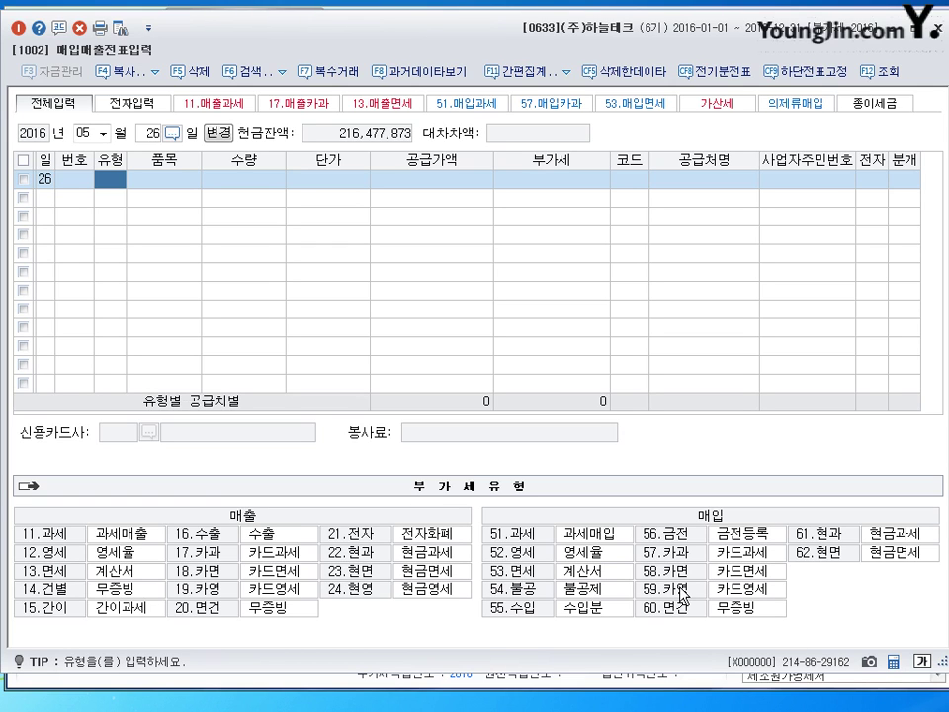
pyautogui.write('57')
pyautogui.press('Return')
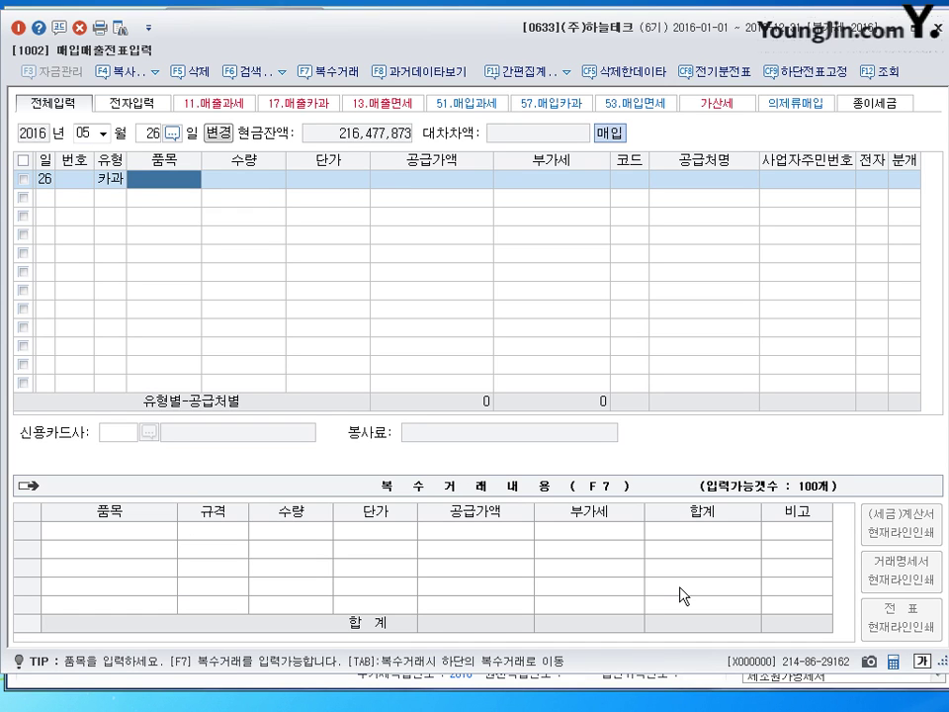
pyautogui.write('컴')
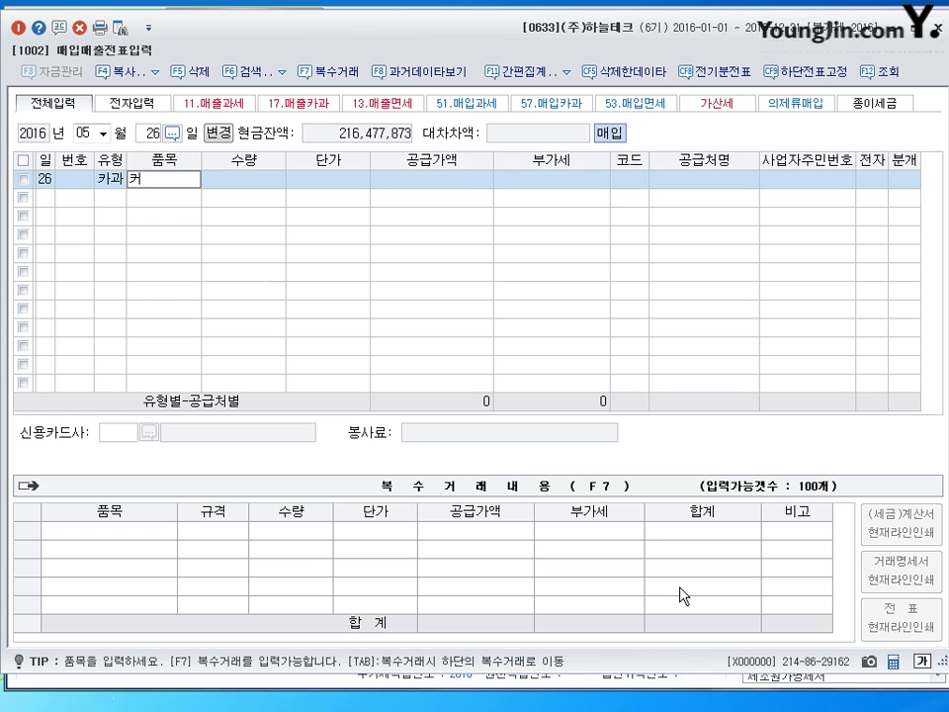
pyautogui.write('퓨터')
pyautogui.press('Return')
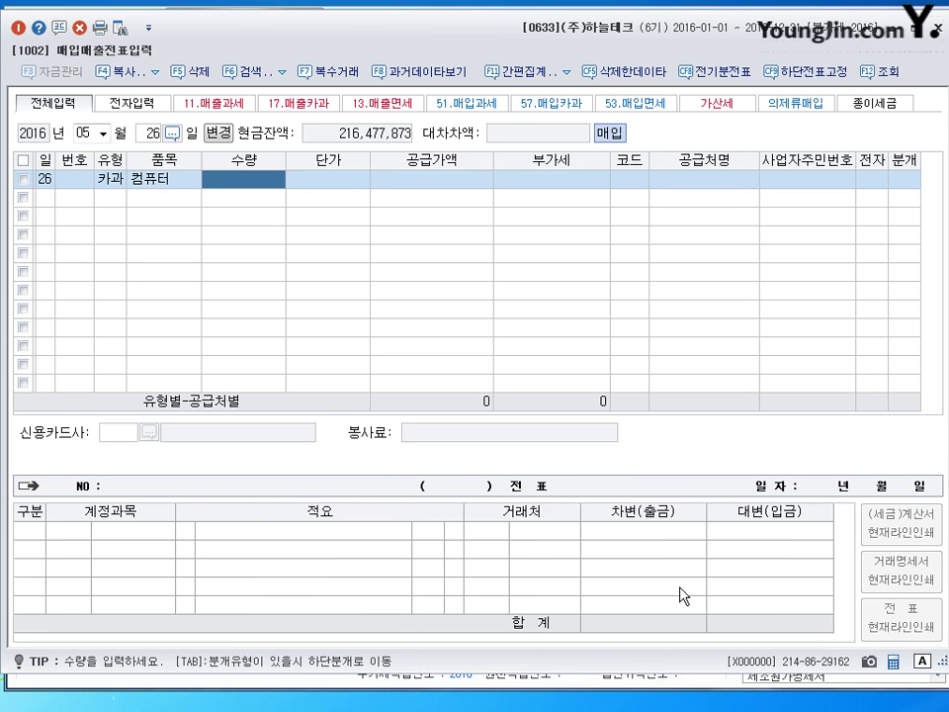
pyautogui.press('Return')
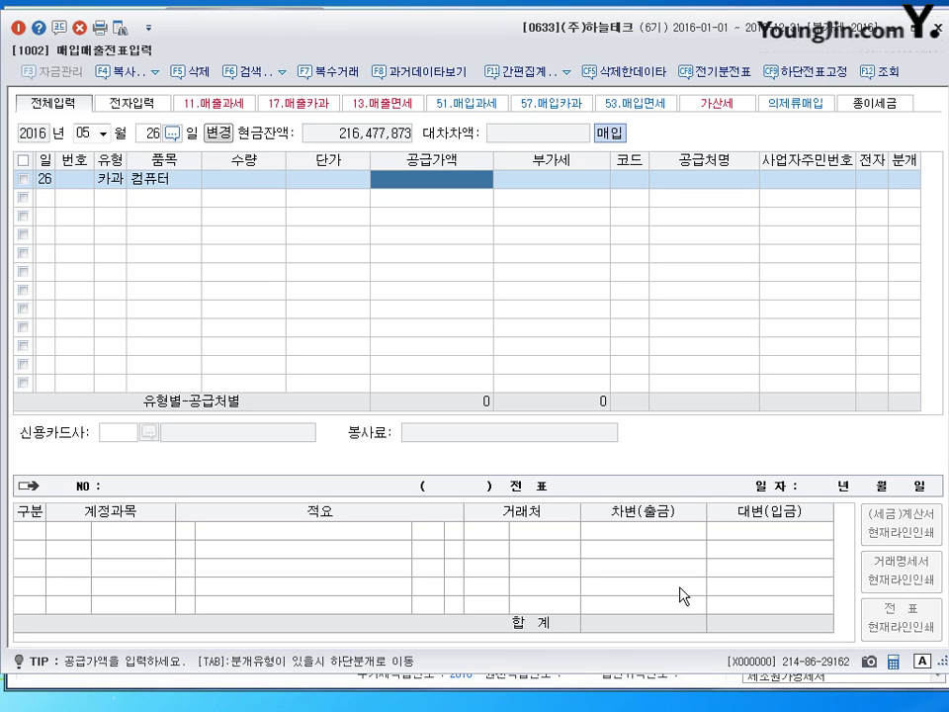
# Enter 4,000,000 supply with 400,000 VAT and set supplier (주)경일컴퓨터
pyautogui.write('4000000')
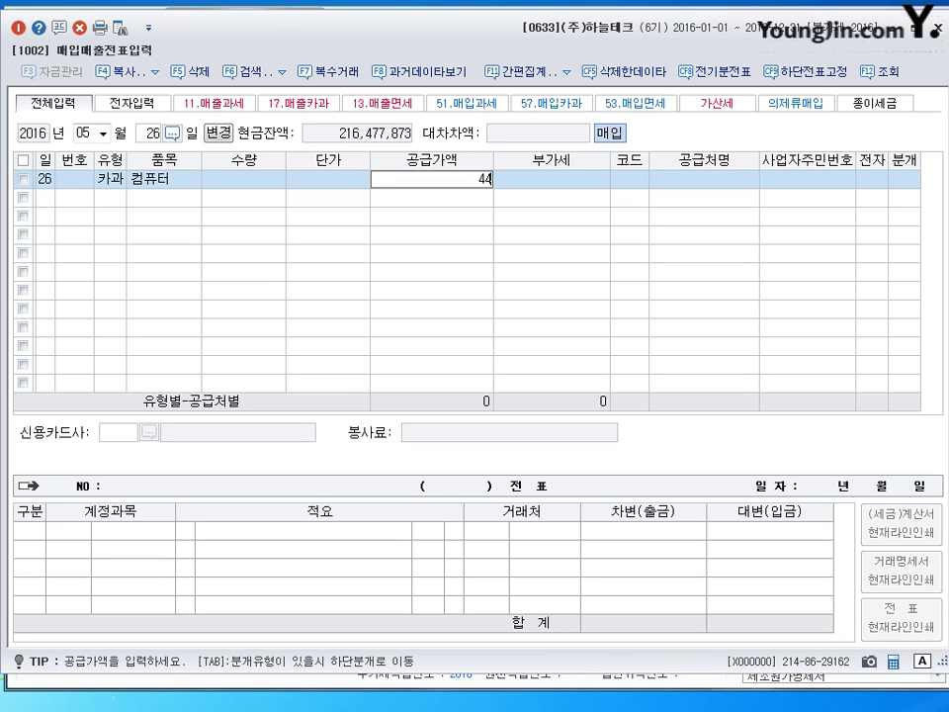
pyautogui.press('Return')
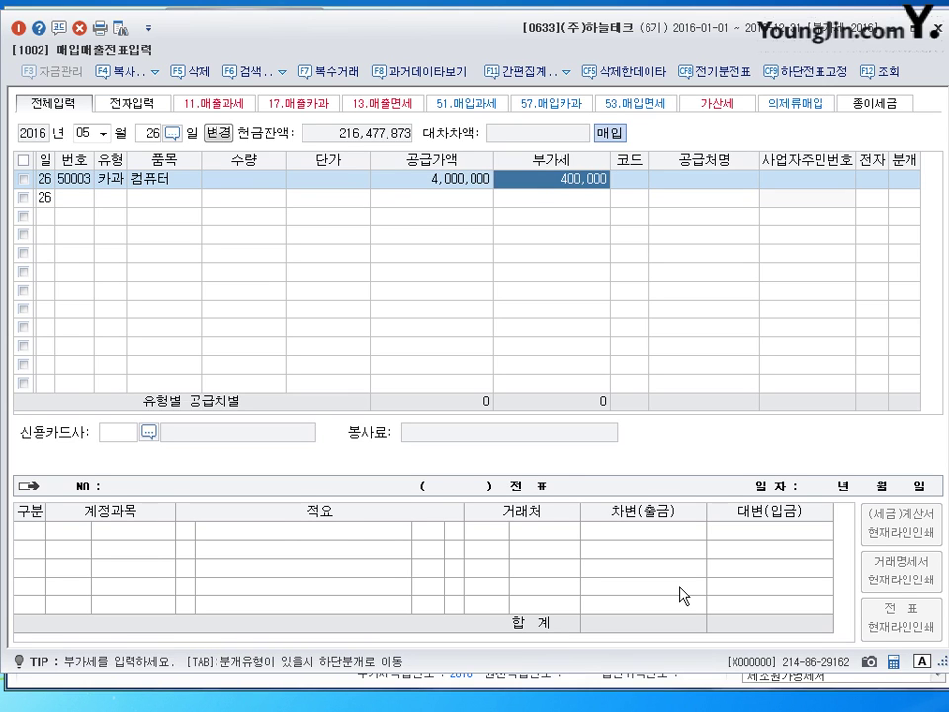
pyautogui.press('Return')
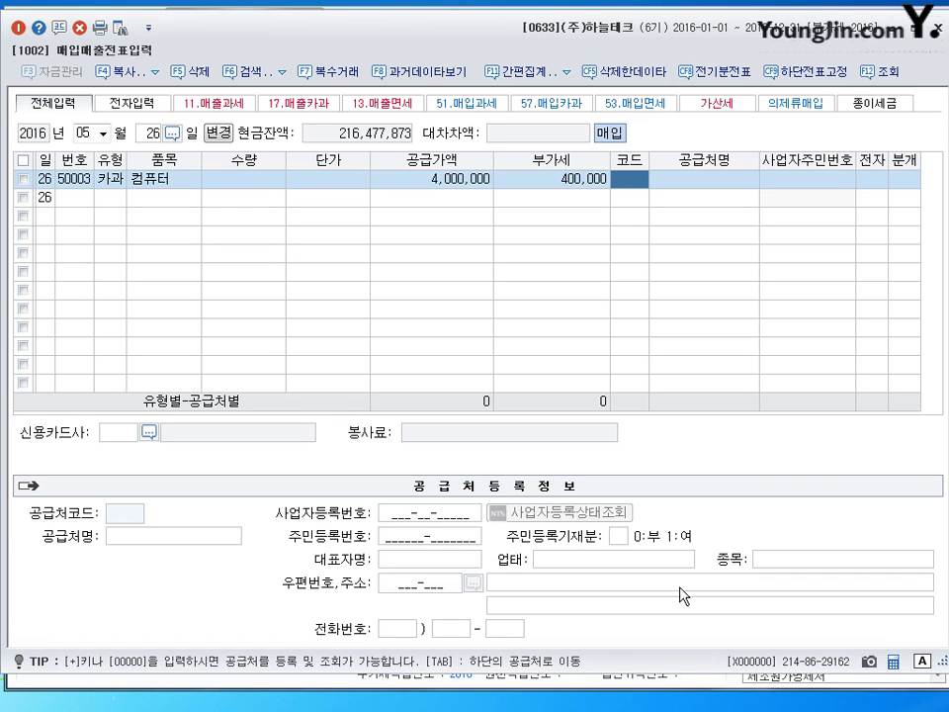
pyautogui.write('0경')
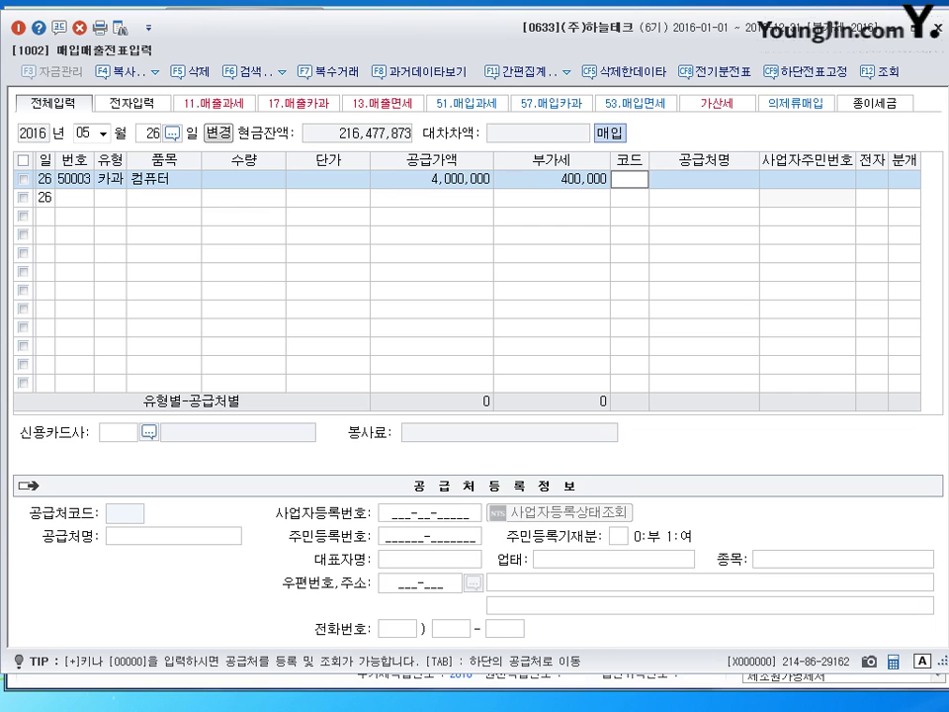
pyautogui.write('일')
pyautogui.press('Return')
pyautogui.press('Return')
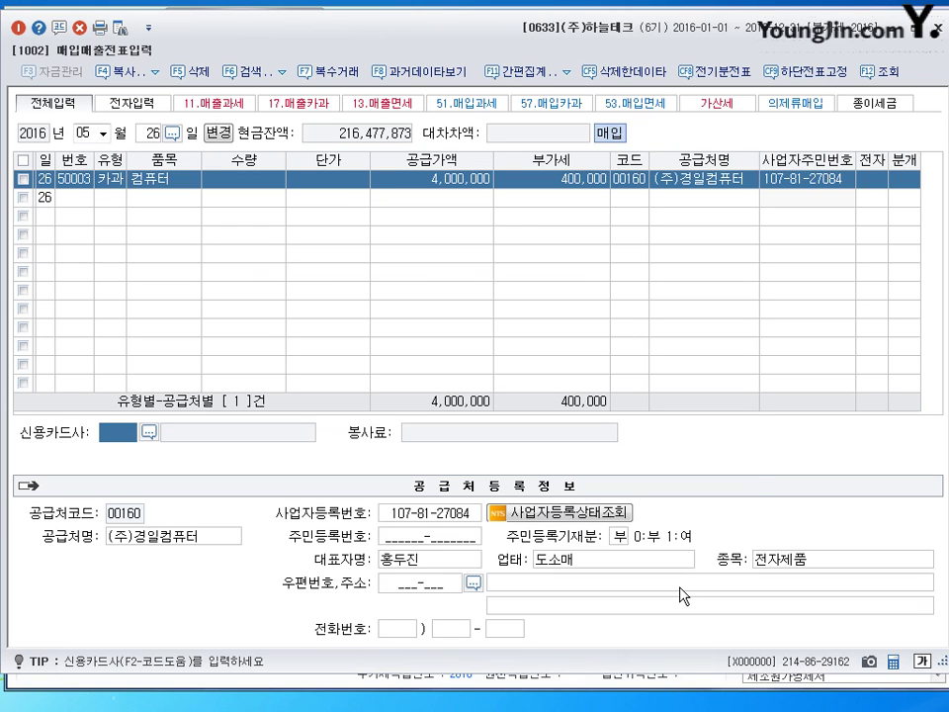
pyautogui.press('F2')
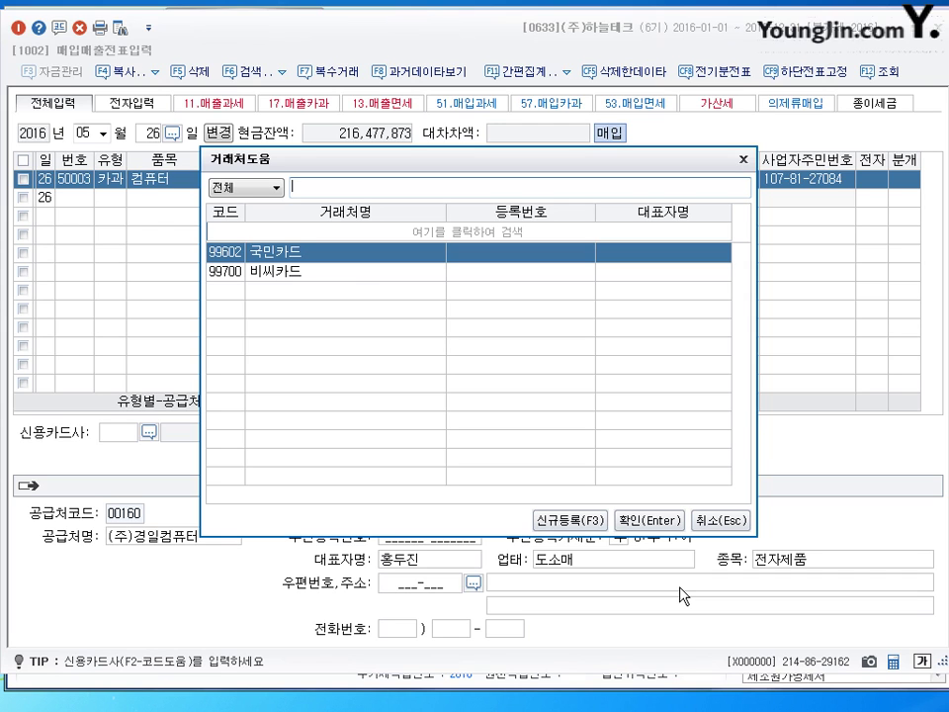
# Choose 99700 비씨카드 as the card company and journalize it as a card (4) entry
pyautogui.press('Down')
pyautogui.press('Return')
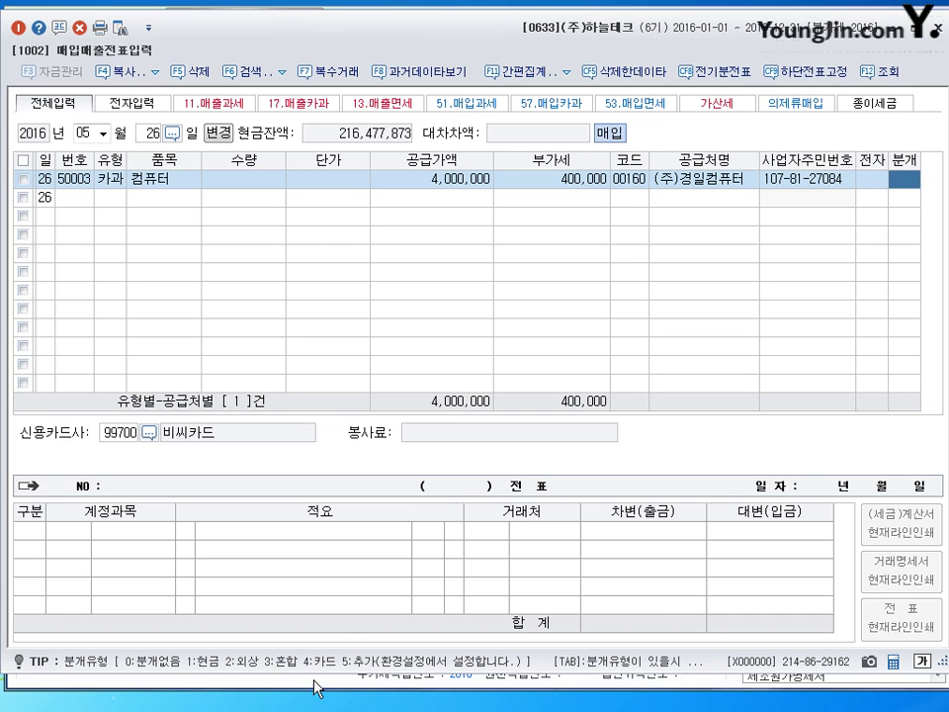
pyautogui.write('4')
pyautogui.press('Return')
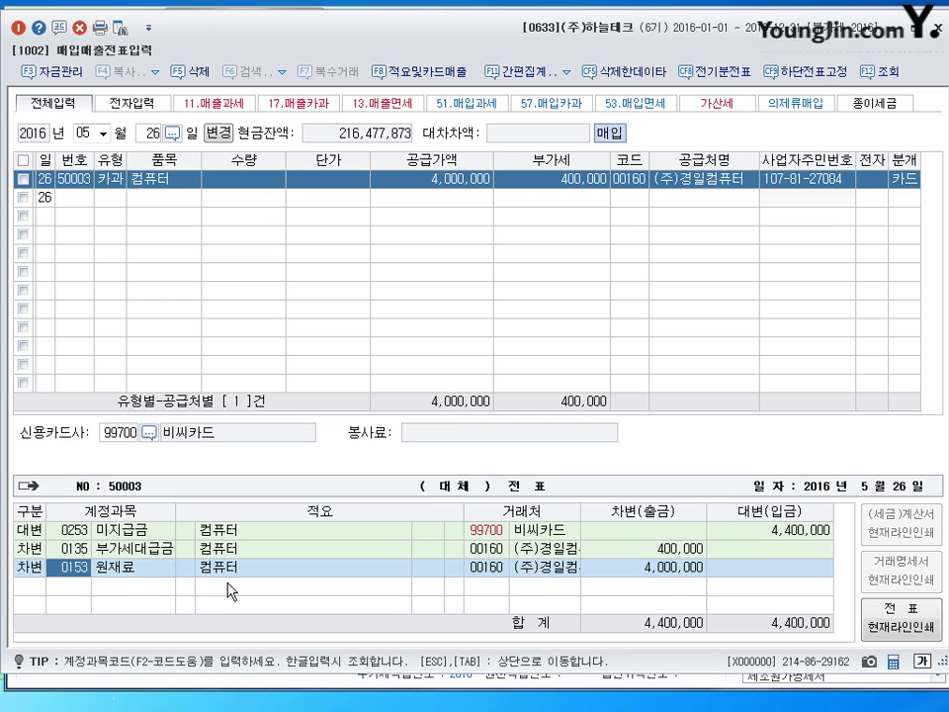
# Change the debit account to 0212 비품, finish the voucher, and close 매입매출전표입력
pyautogui.write('0212')
pyautogui.press('Return')
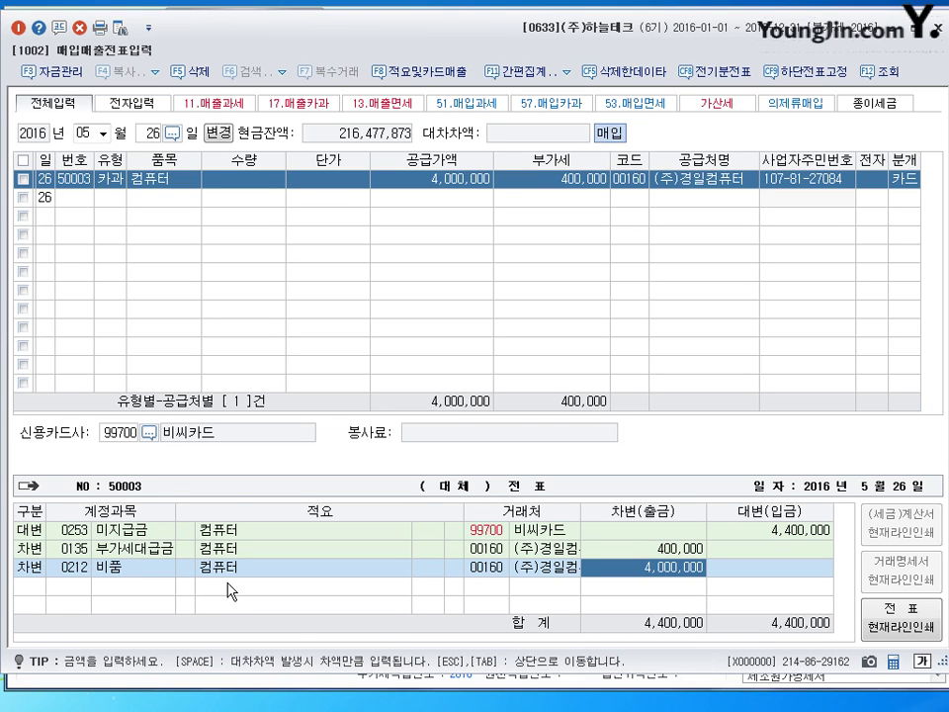
pyautogui.press('Return')
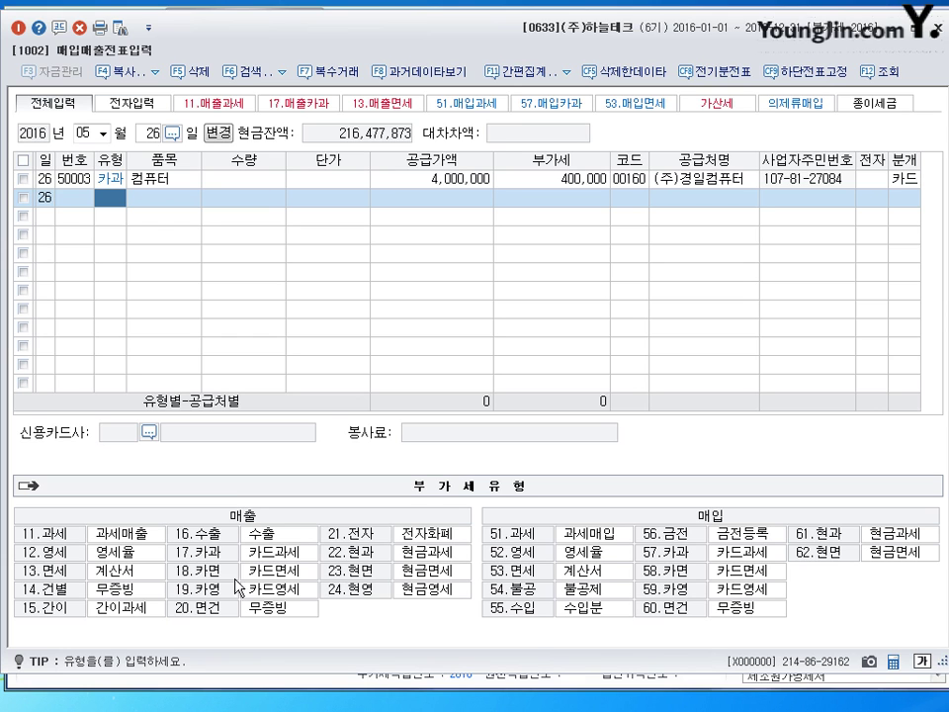
pyautogui.press('Escape')
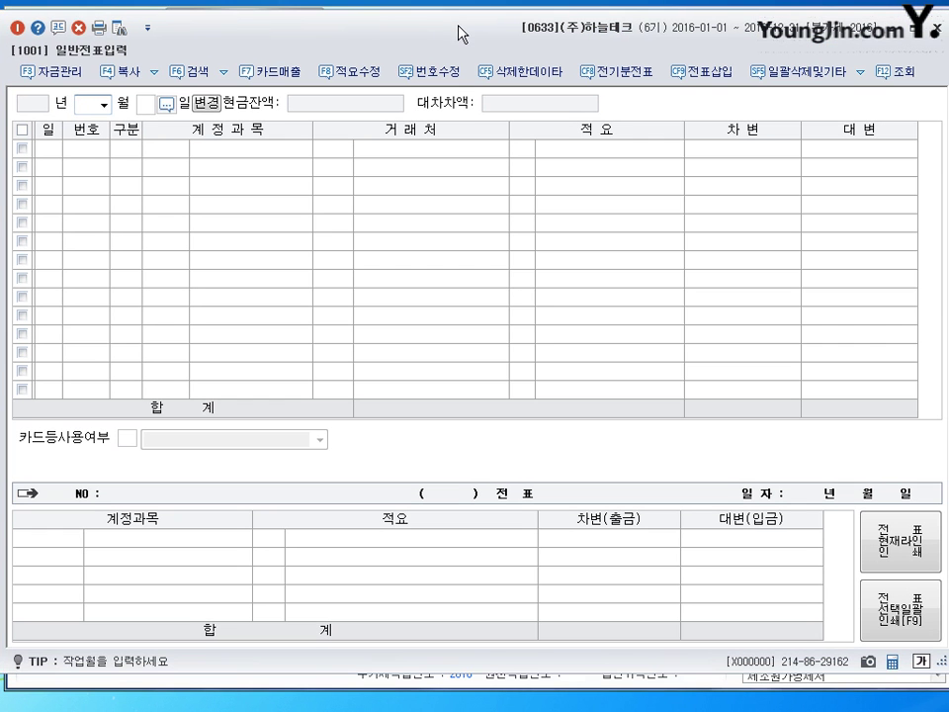
# Replace the June 15 voucher's debit account 0817 세금과공과 with 0208 차량운반구
pyautogui.write('6')
pyautogui.press('Return')
pyautogui.write('15')
pyautogui.press('Return')
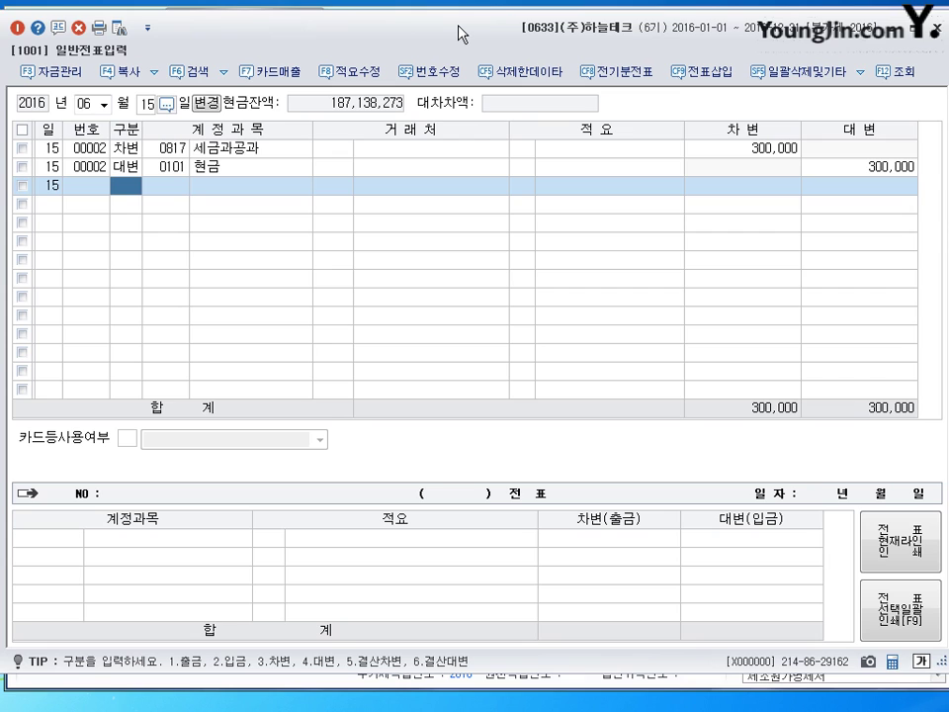
pyautogui.press('Up')
pyautogui.press('Up')
pyautogui.press('Return')
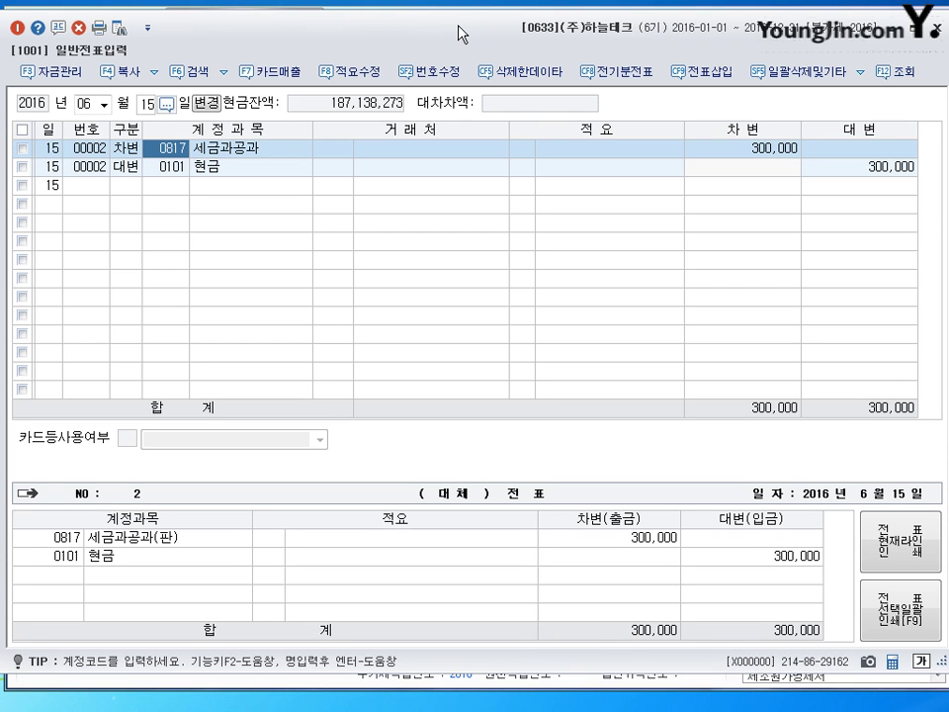
pyautogui.write('208')
pyautogui.press('Return')
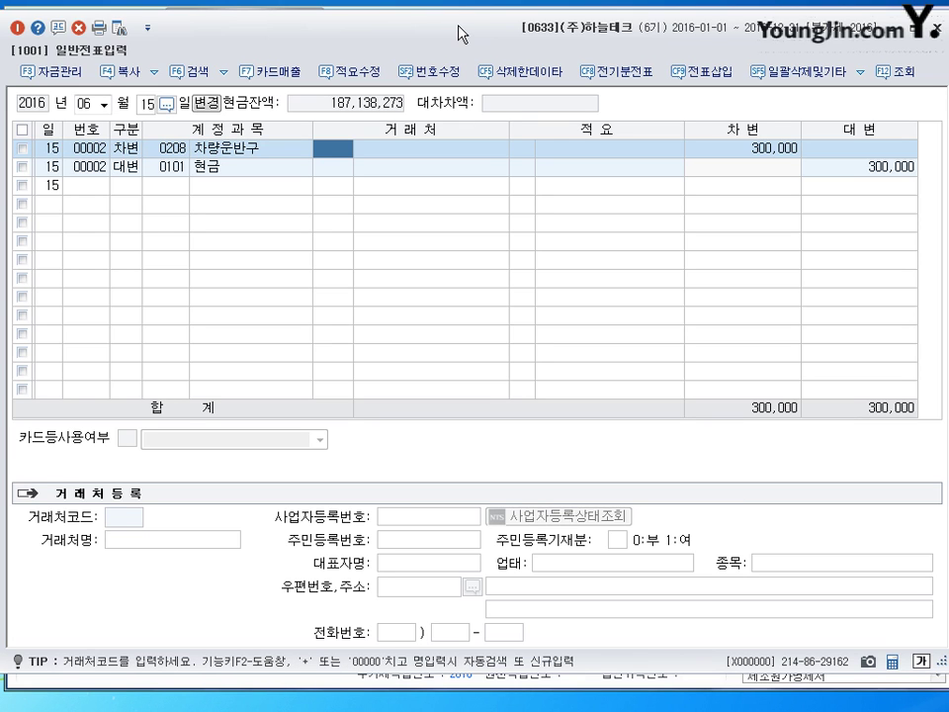
pyautogui.press('Down')
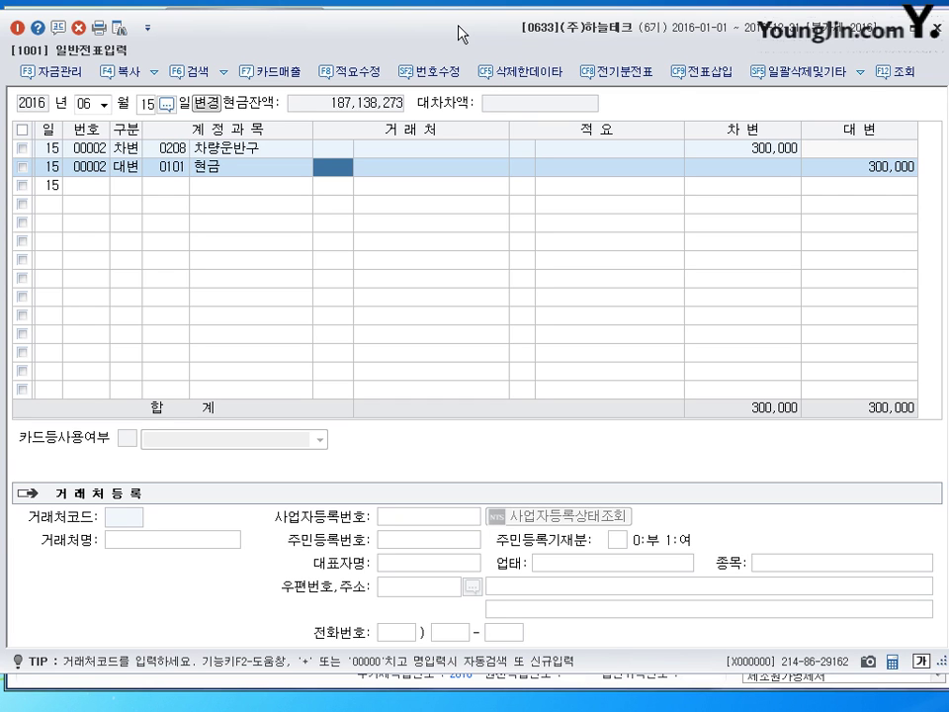
pyautogui.press('Escape')
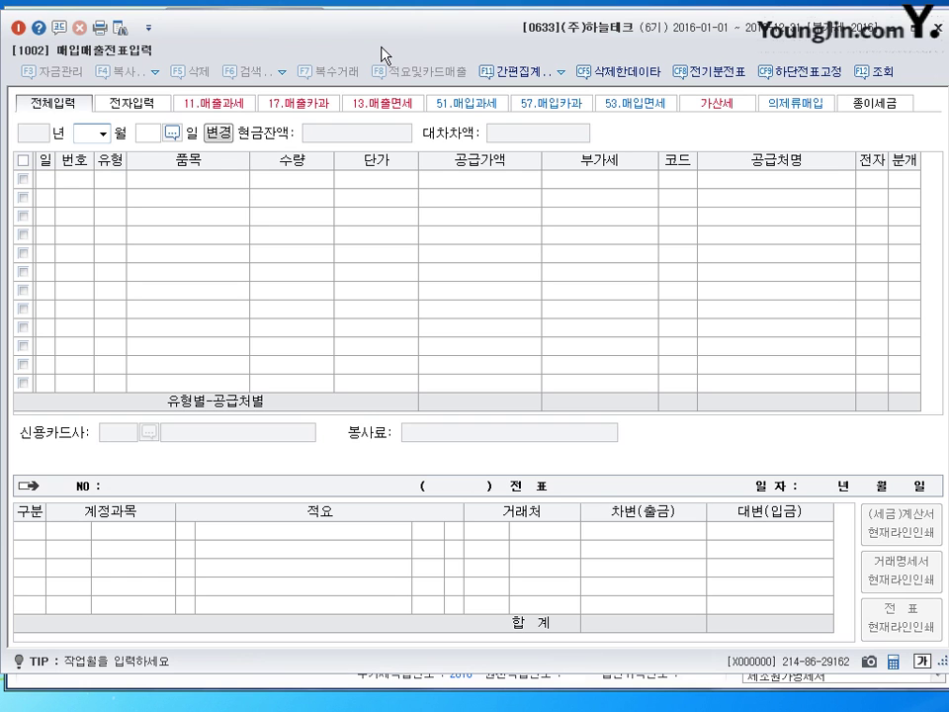
# Change the June 20 computer sale's unit price to 225,000 and close voucher entry
pyautogui.write('062')
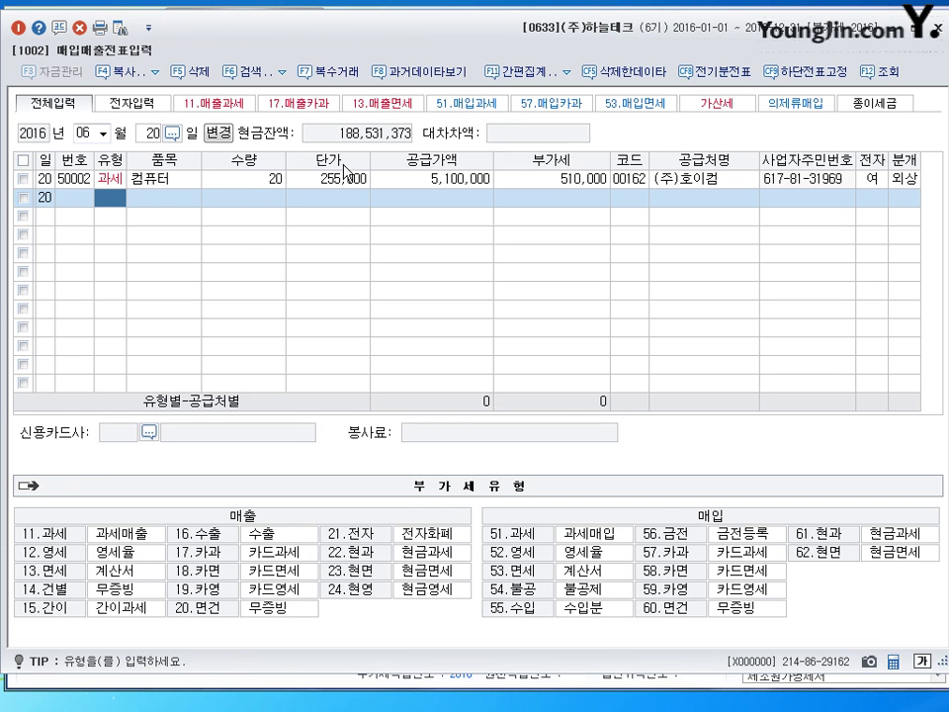
pyautogui.click(327, 179)
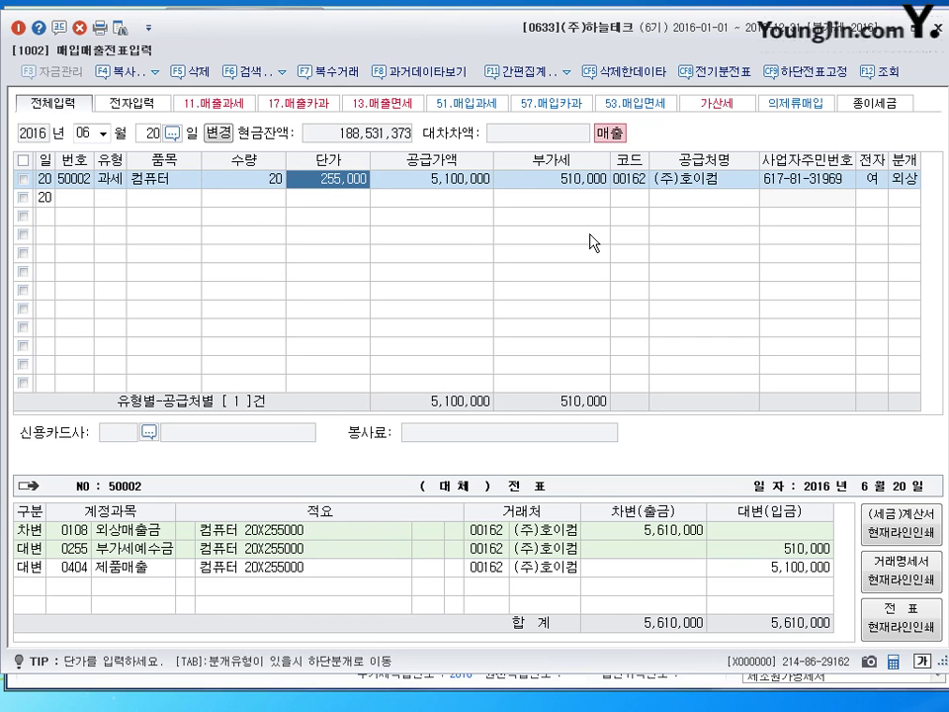
pyautogui.write('225000')
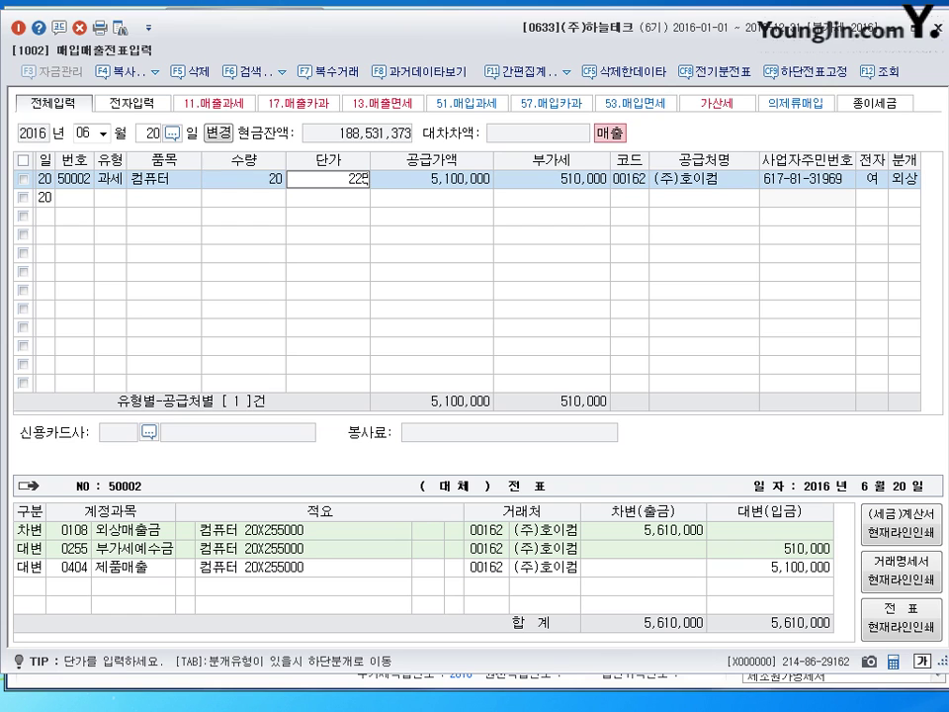
pyautogui.press('Return')
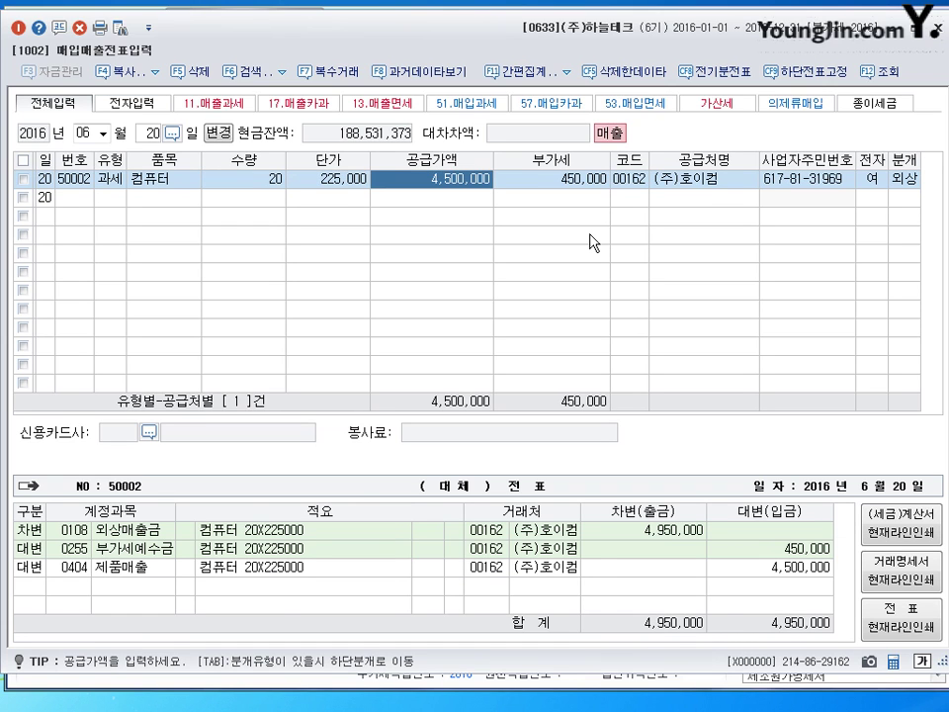
pyautogui.hotkey('shift', 'Tab')
pyautogui.hotkey('shift', 'Tab')
pyautogui.hotkey('shift', 'Tab')
pyautogui.hotkey('shift', 'Tab')
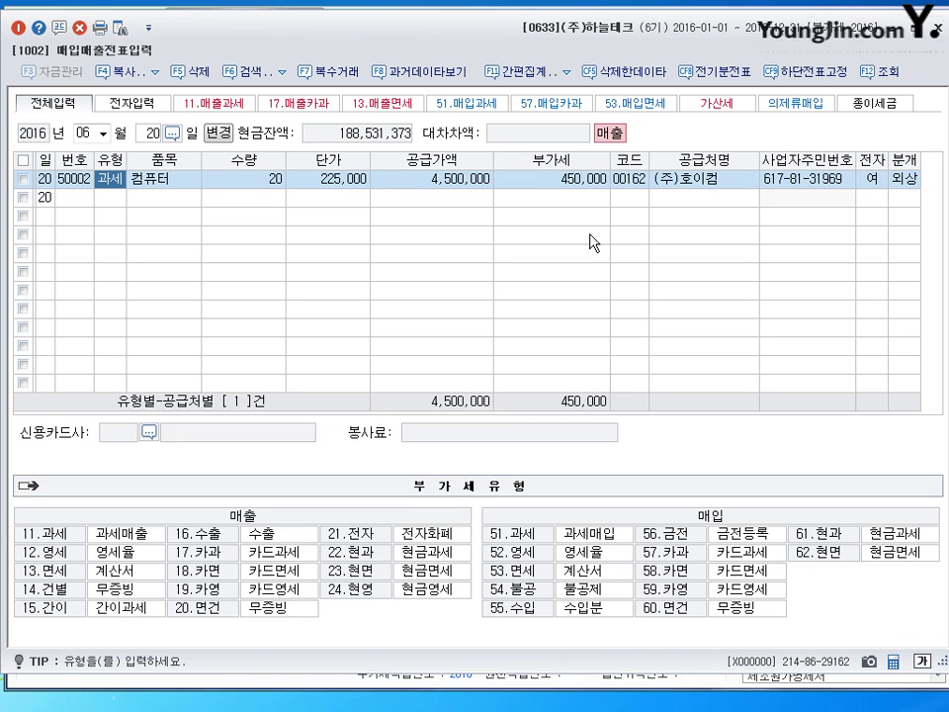
pyautogui.press('Escape')
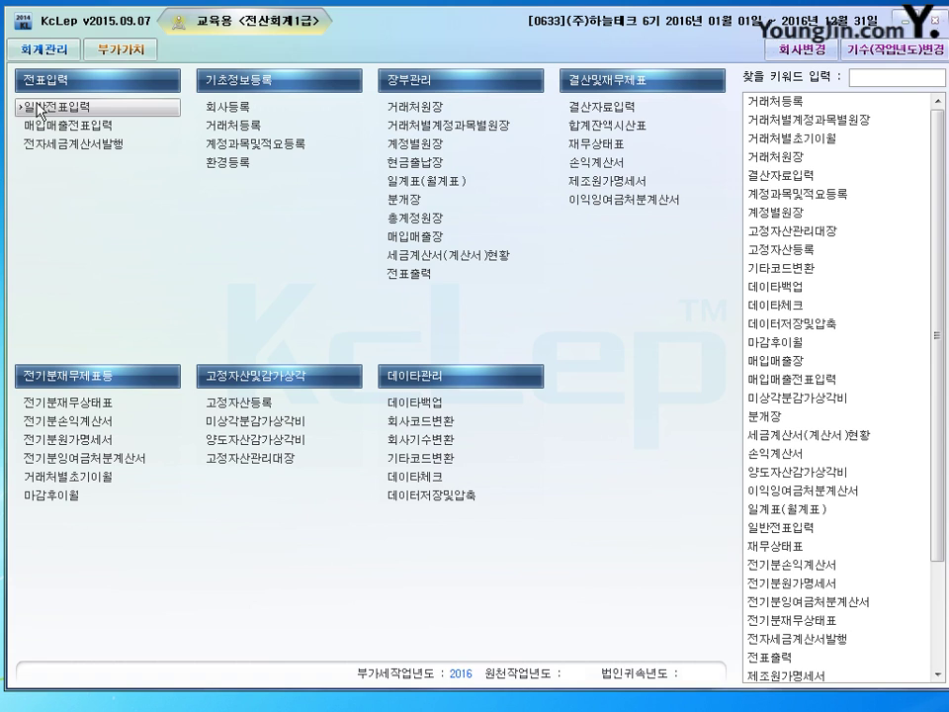
# Start a Dec 31 general voucher debiting 외화환산손실 (30955) 2,000,000
pyautogui.click(605, 107)
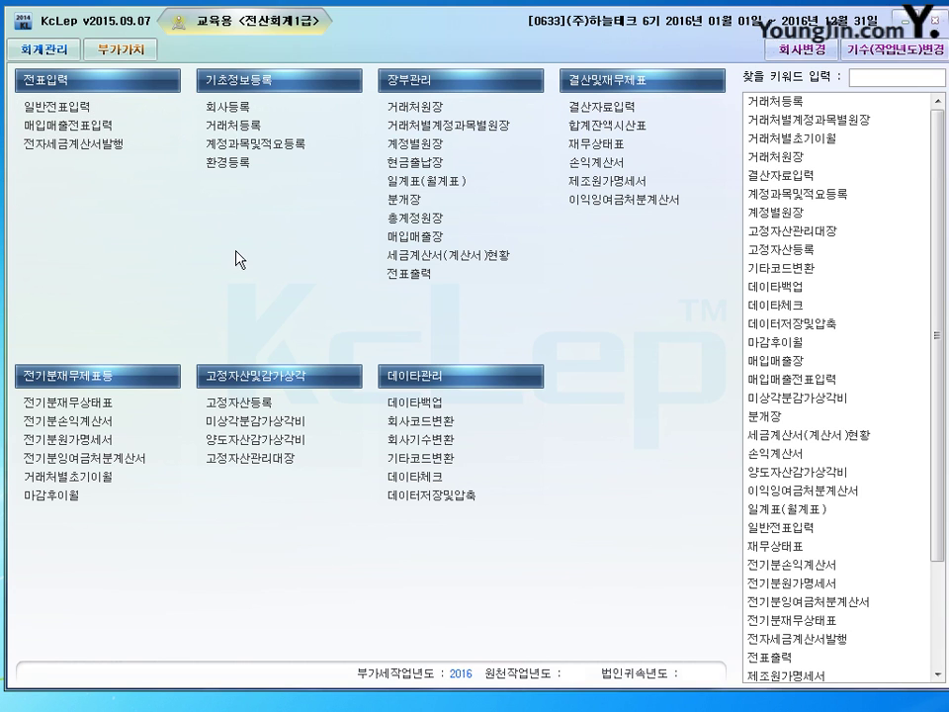
pyautogui.write('12')
pyautogui.press('Return')
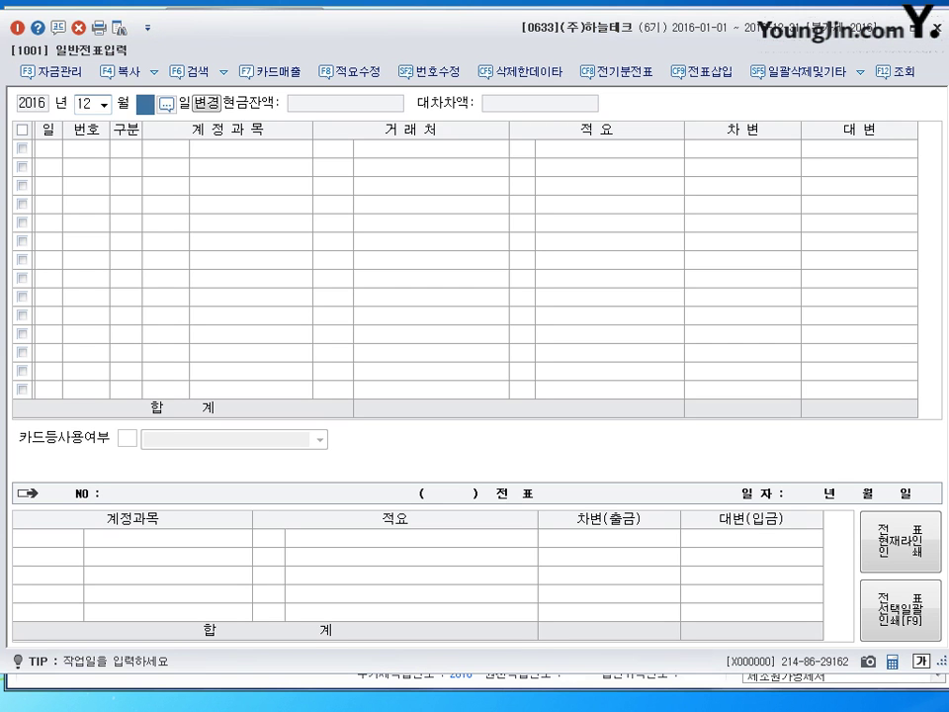
pyautogui.write('31')
pyautogui.press('Return')
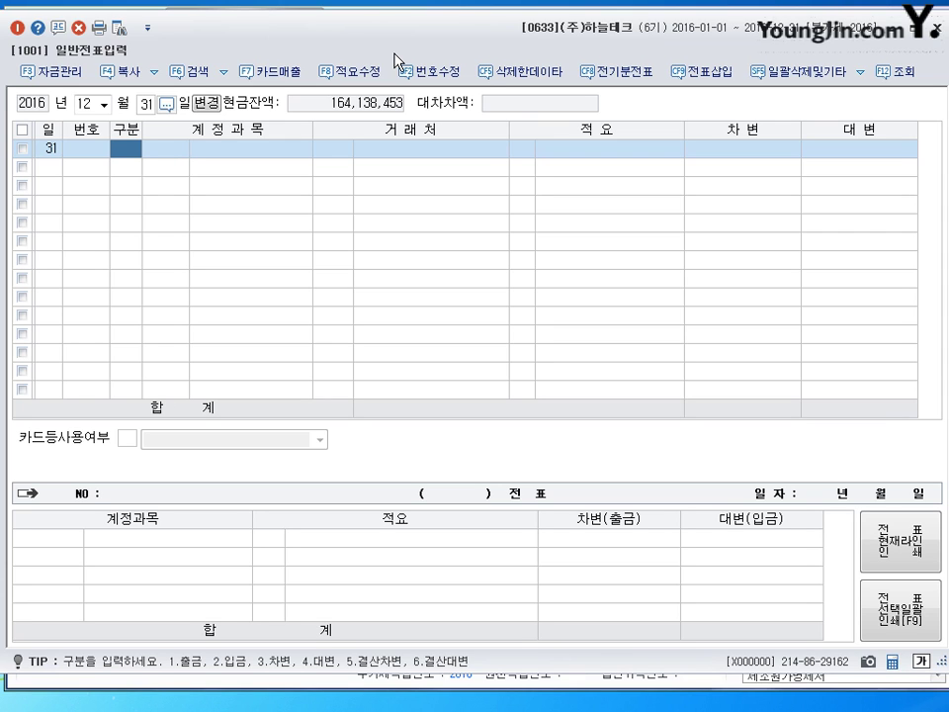
pyautogui.write('3')
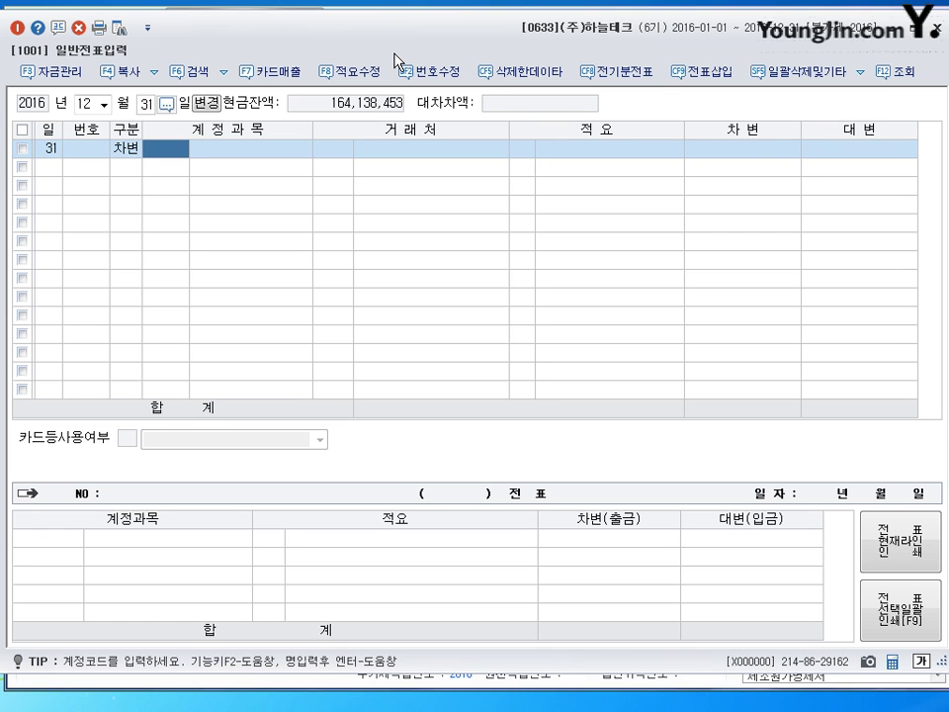
pyautogui.write('0955')
pyautogui.press('Return')
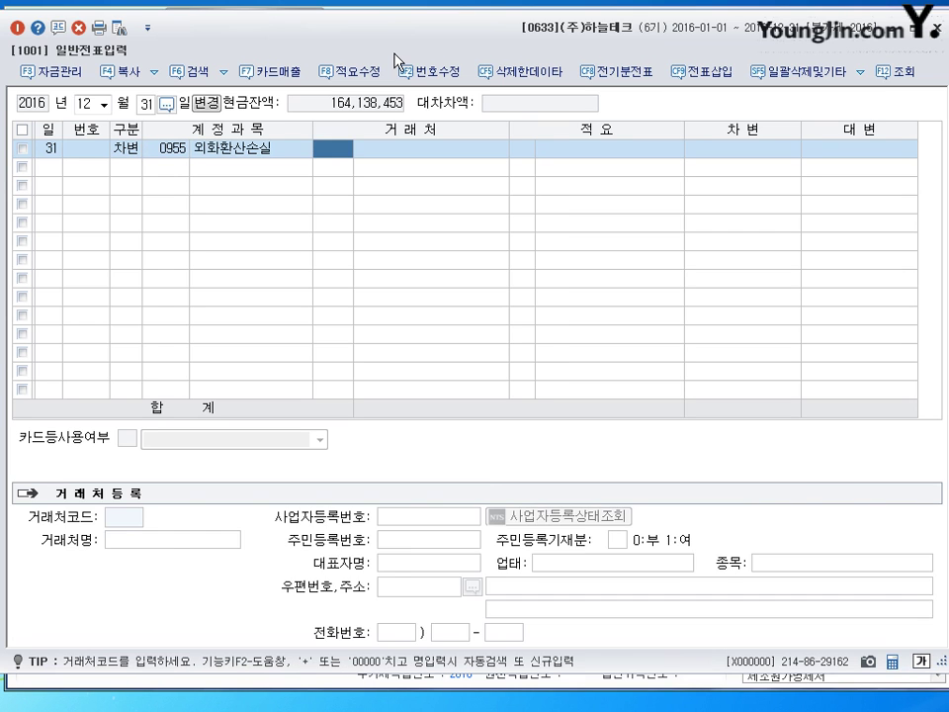
pyautogui.press('Return')
pyautogui.press('Return')
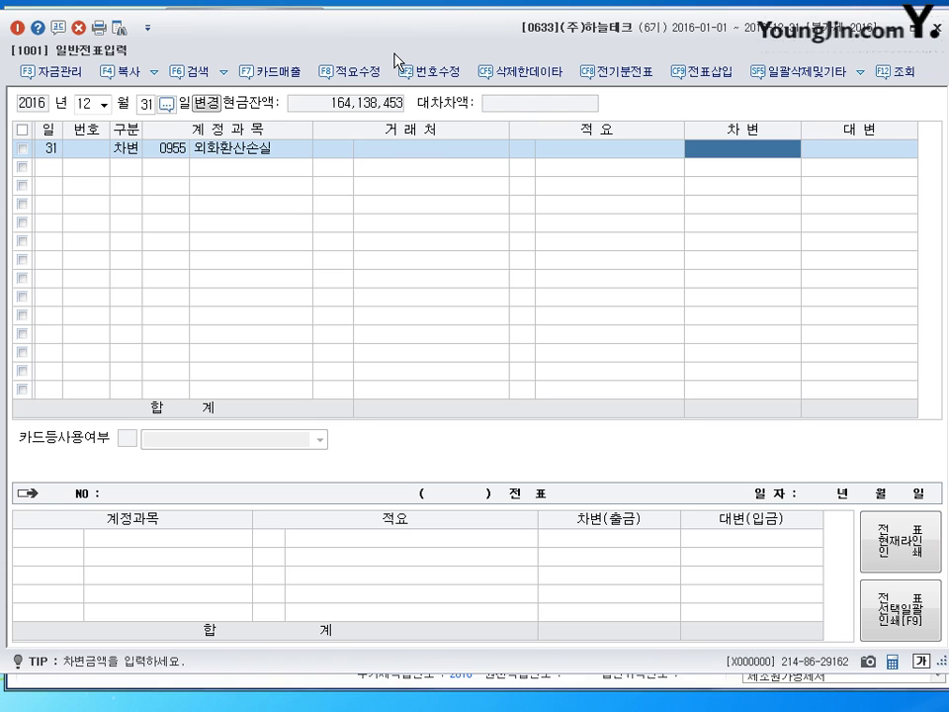
pyautogui.write('2000000')
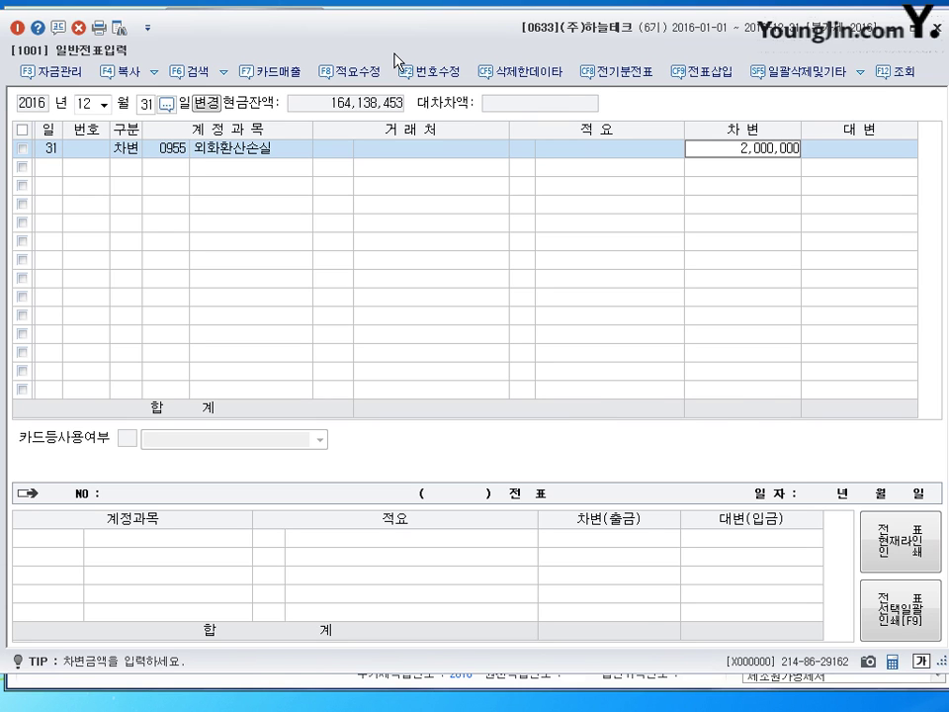
pyautogui.press('Return')
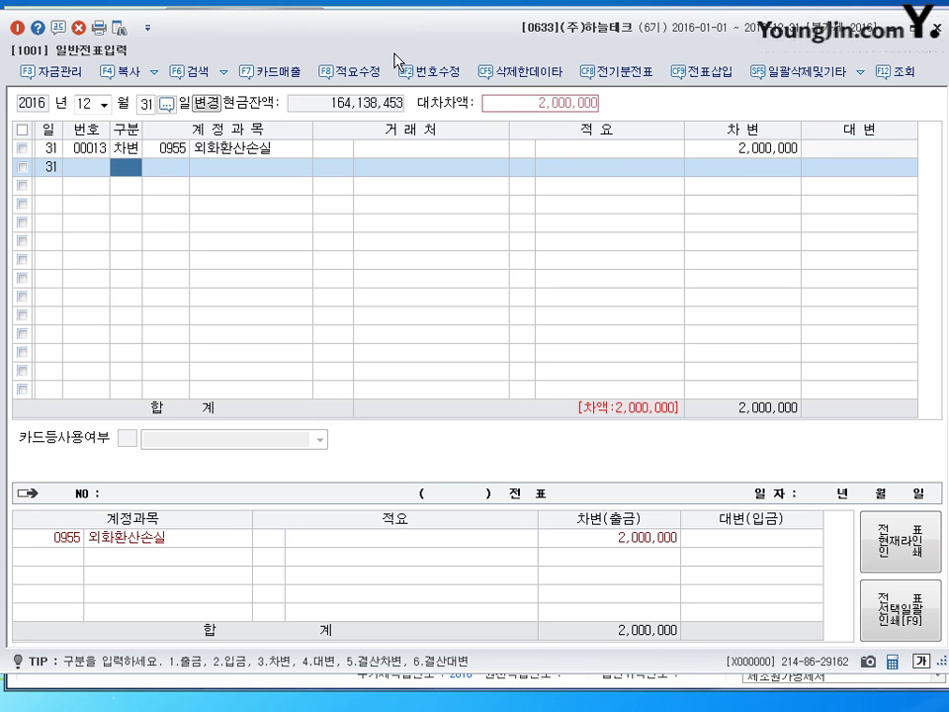
# Credit 단기차입금 (260) for client (주)대금
pyautogui.write('4')
pyautogui.press('Return')
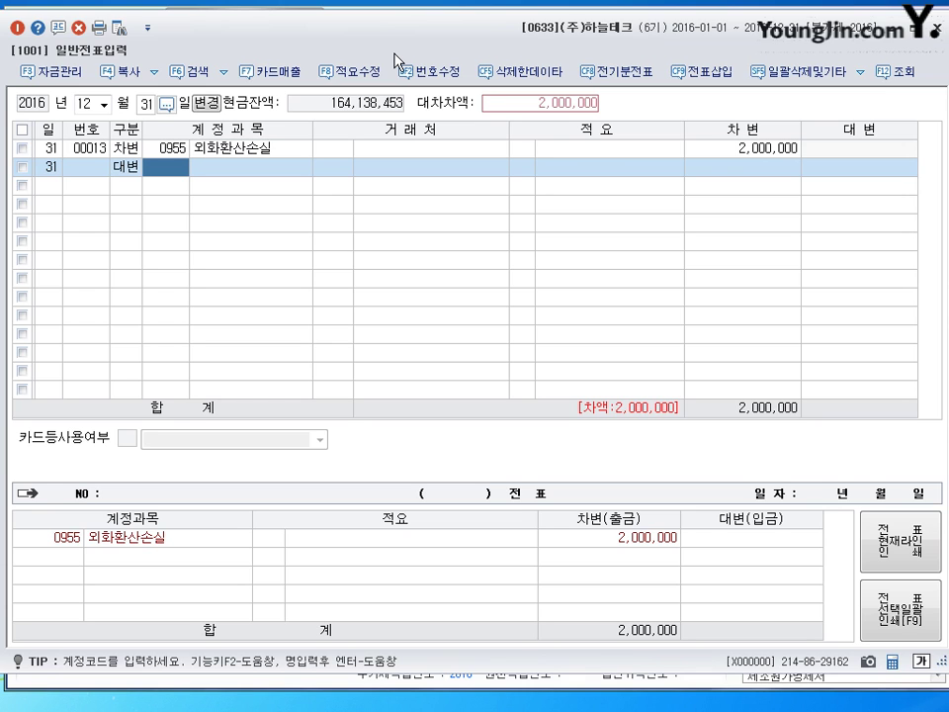
pyautogui.write('260')
pyautogui.press('Return')
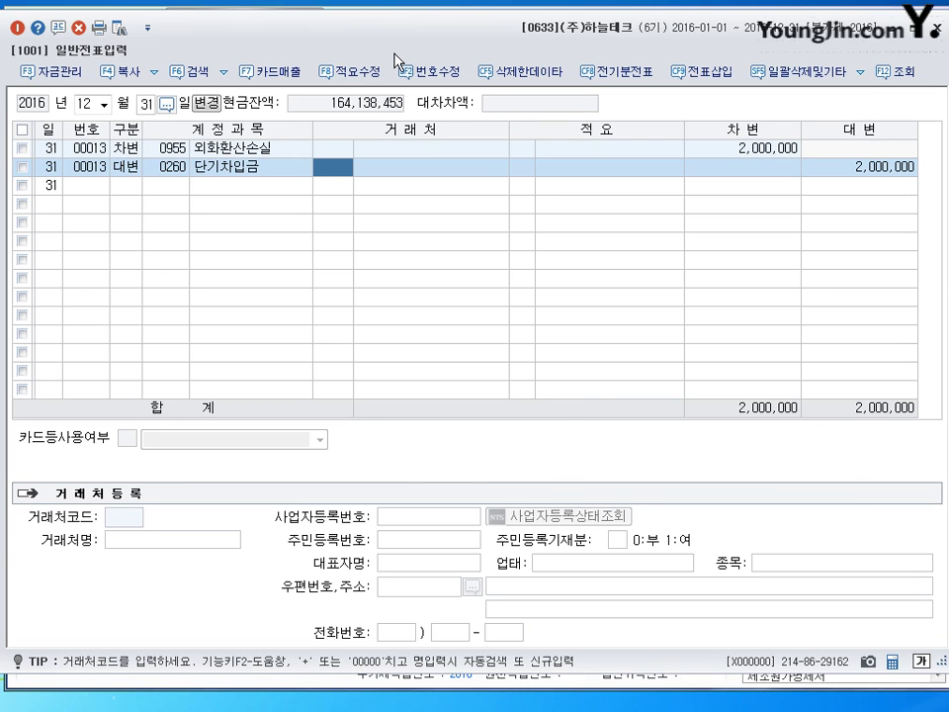
pyautogui.write('대금')
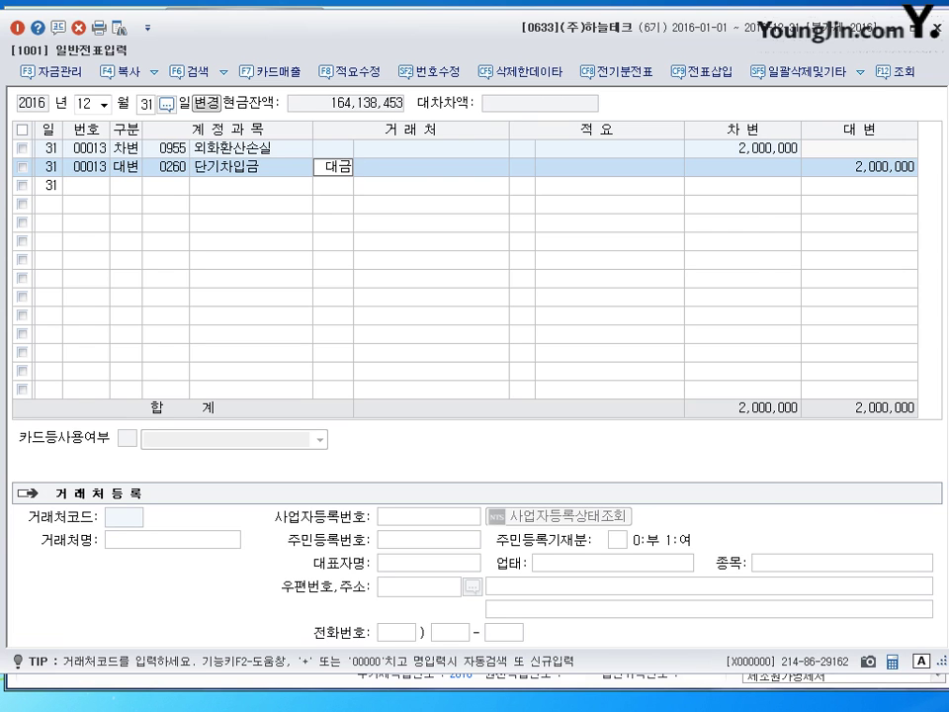
pyautogui.press('Return')
pyautogui.press('Return')
pyautogui.press('Return')
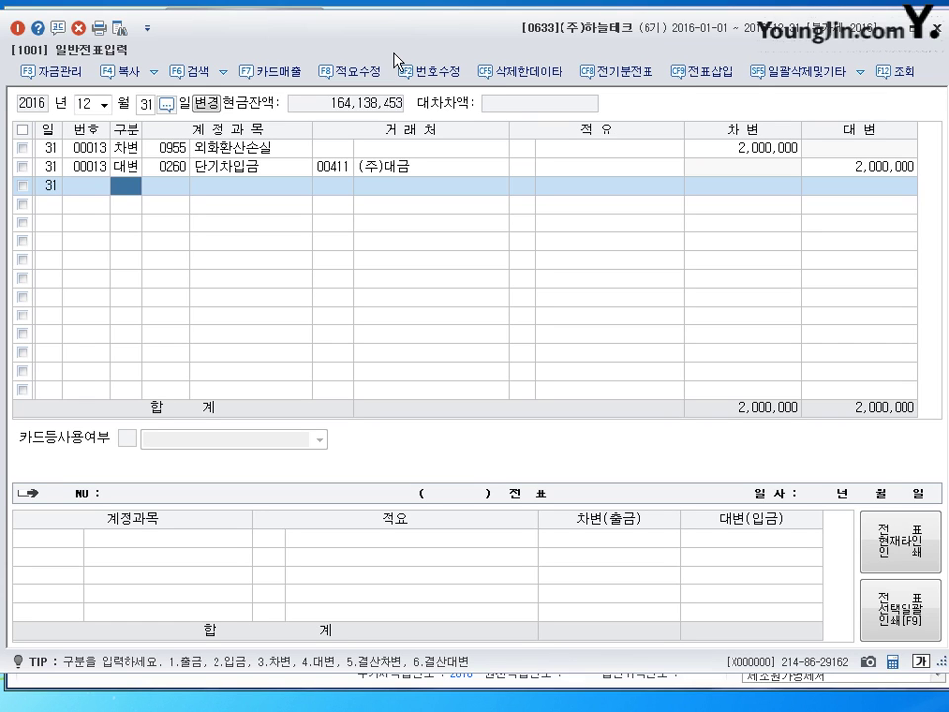
# Record 소모품 debit 850,000 against 소모품비 (0830) credit, then close general voucher entry
pyautogui.write('30122')
pyautogui.press('Return')
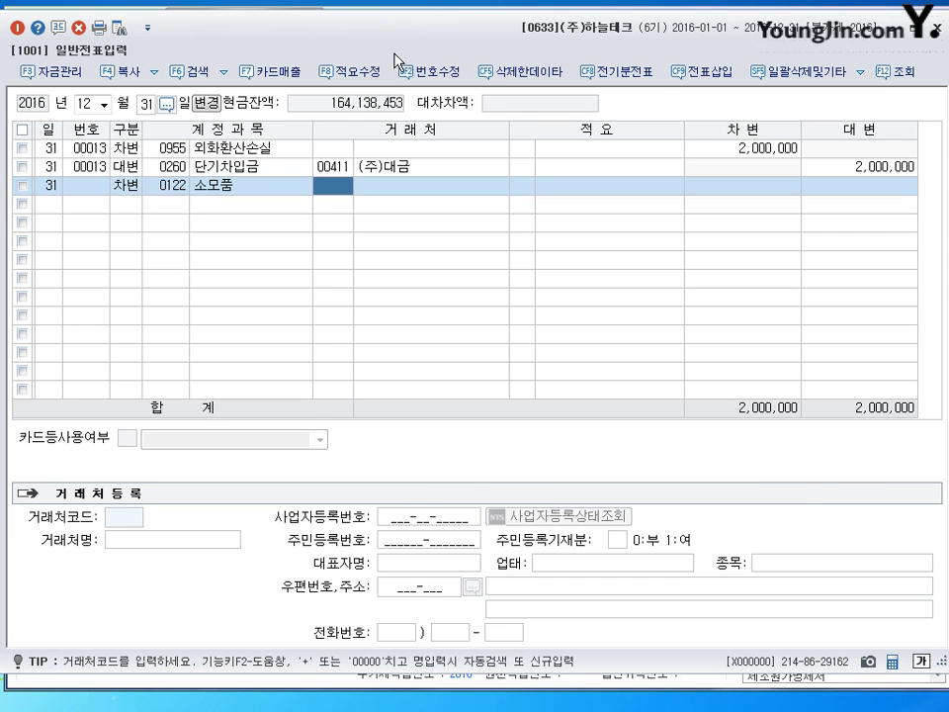
pyautogui.press('Return')
pyautogui.press('Return')
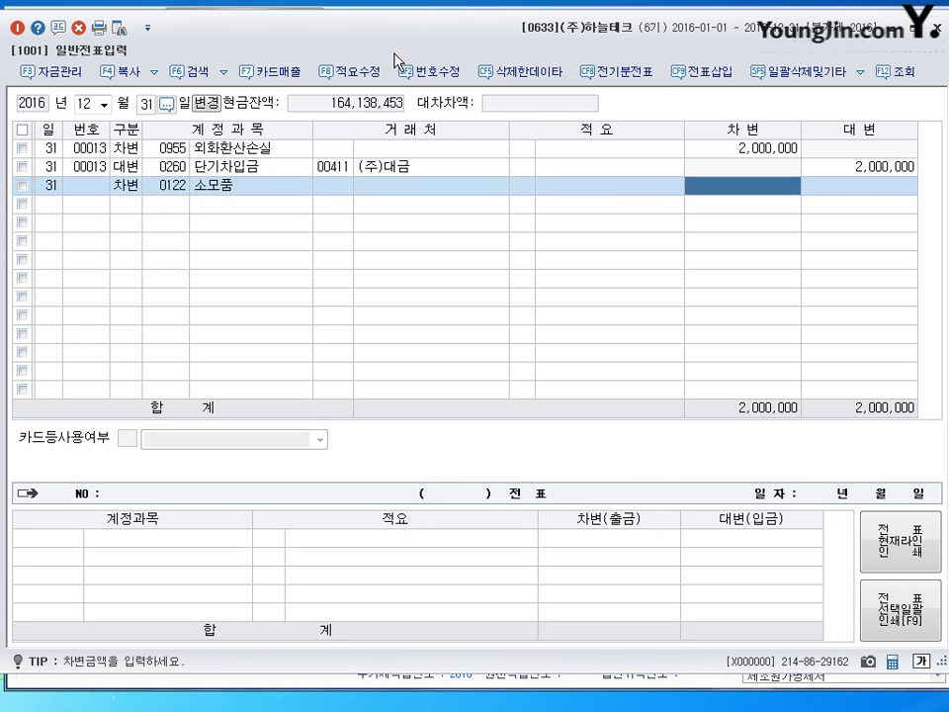
pyautogui.write('8500000')
pyautogui.press('Return')
pyautogui.write('4')
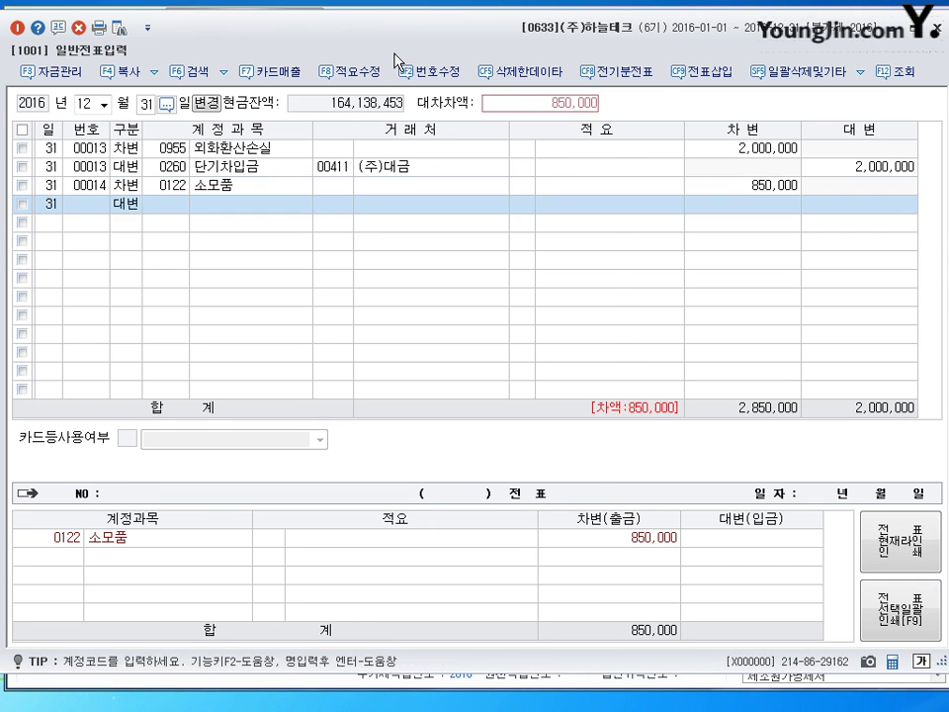
pyautogui.write('0830')
pyautogui.press('Return')
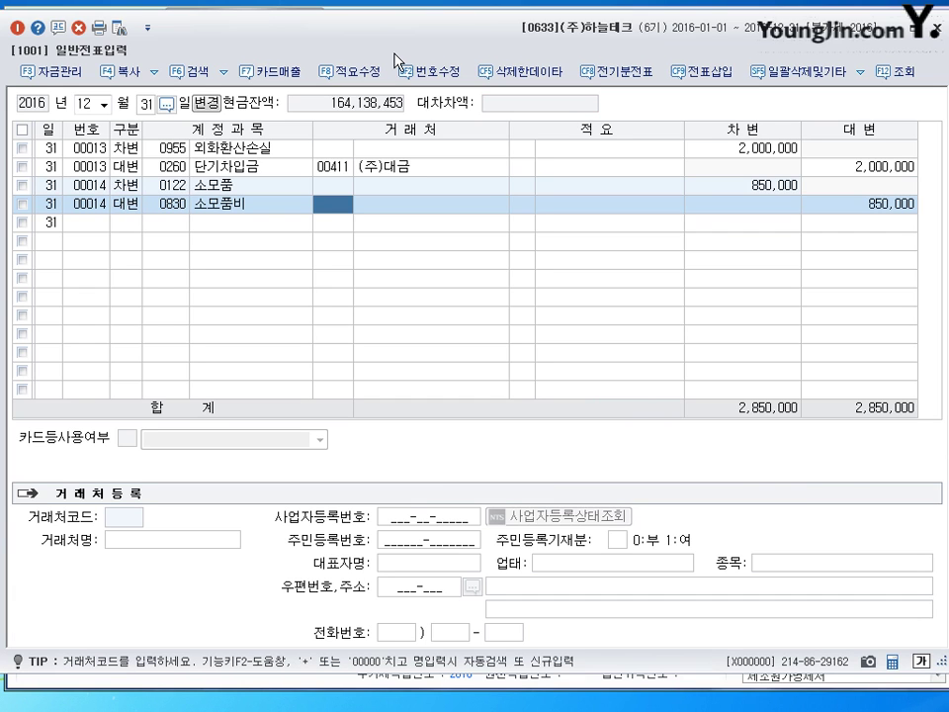
pyautogui.press('Return')
pyautogui.press('Return')
pyautogui.press('Return')
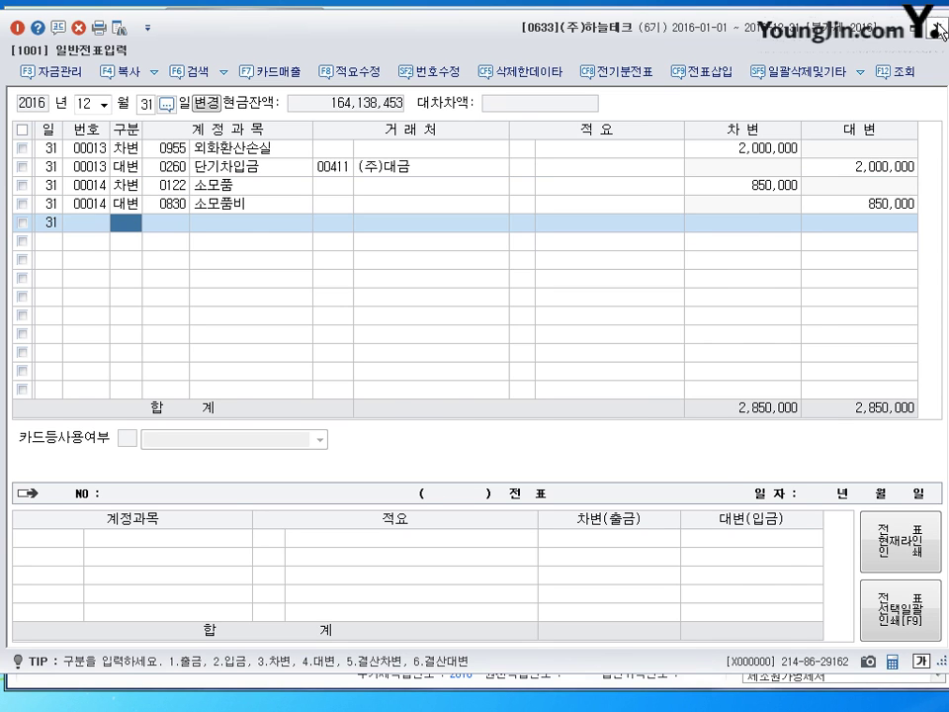
pyautogui.press('Escape')
pyautogui.click(649, 109)
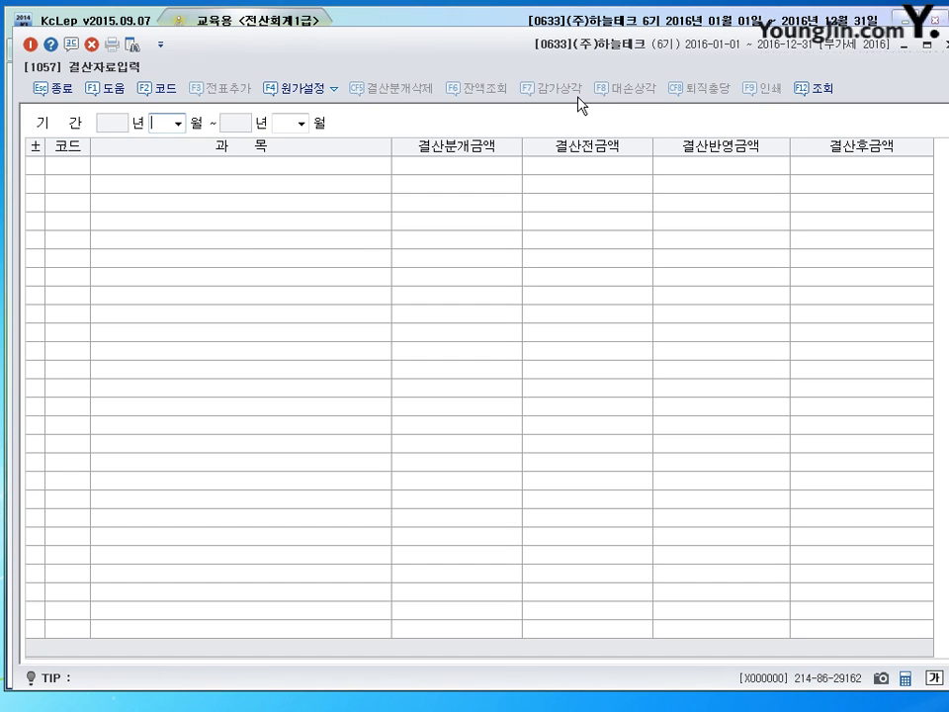
# Load closing data for the period January to December
pyautogui.write('1')
pyautogui.press('Return')
pyautogui.write('12')
pyautogui.press('Return')
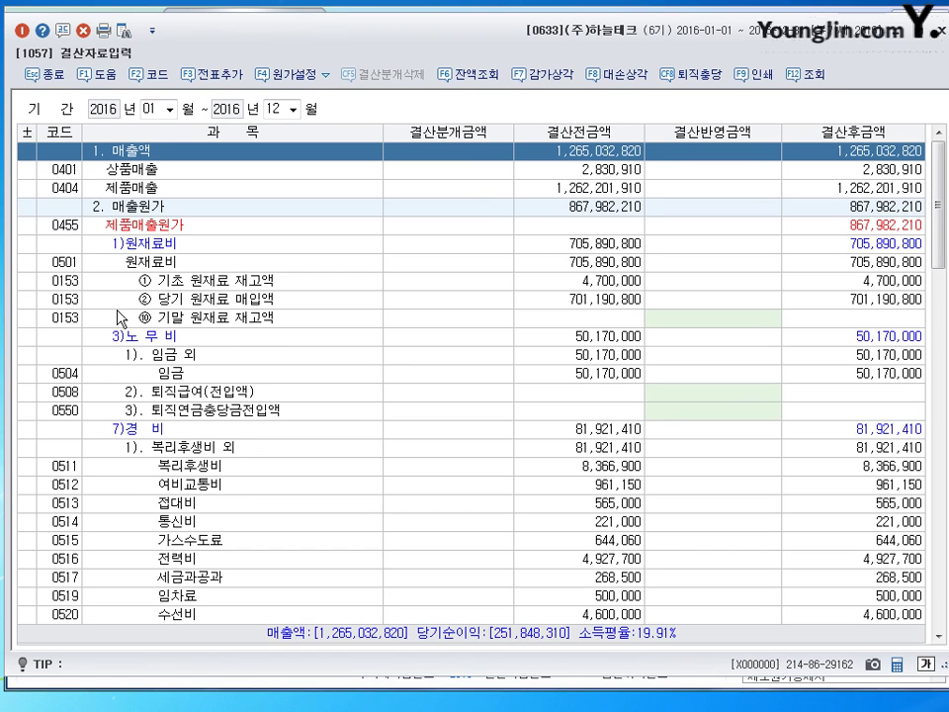
# Enter ending inventories: 원재료 2,500,000, 재공품 8,500,000, 제품 12,000,000
pyautogui.click(746, 323)
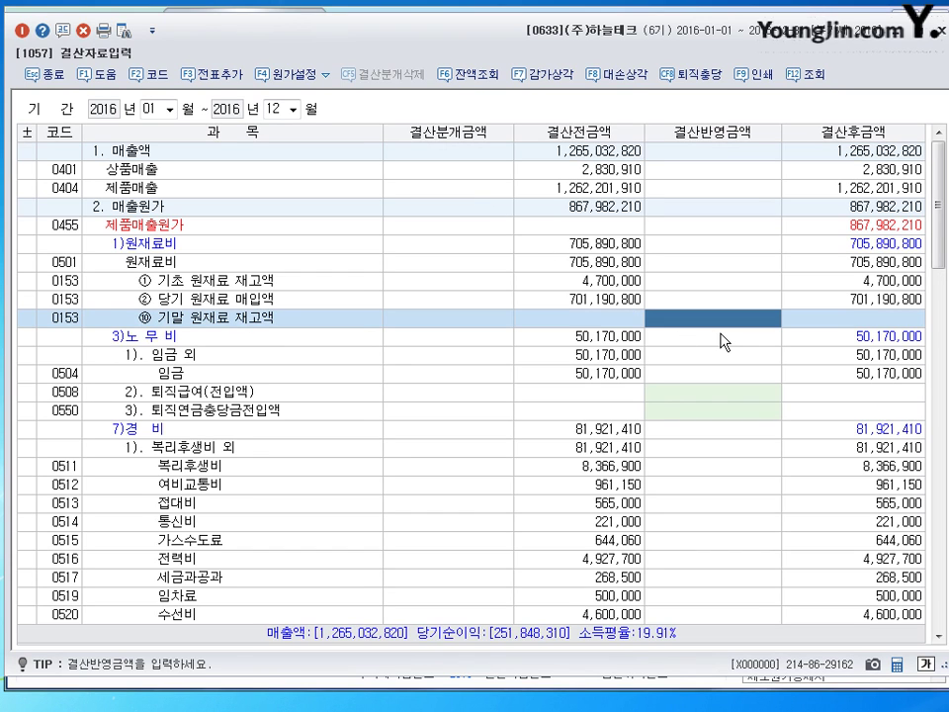
pyautogui.write('2500000')
pyautogui.press('Return')
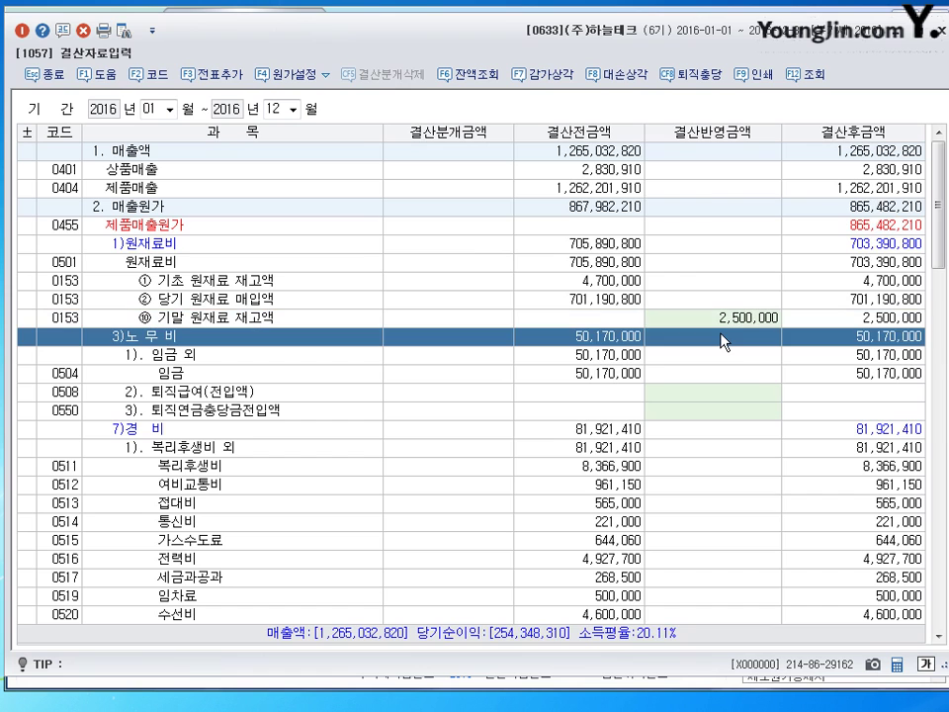
pyautogui.scroll(-5, 593, 336)
pyautogui.scroll(-4, 364, 525)
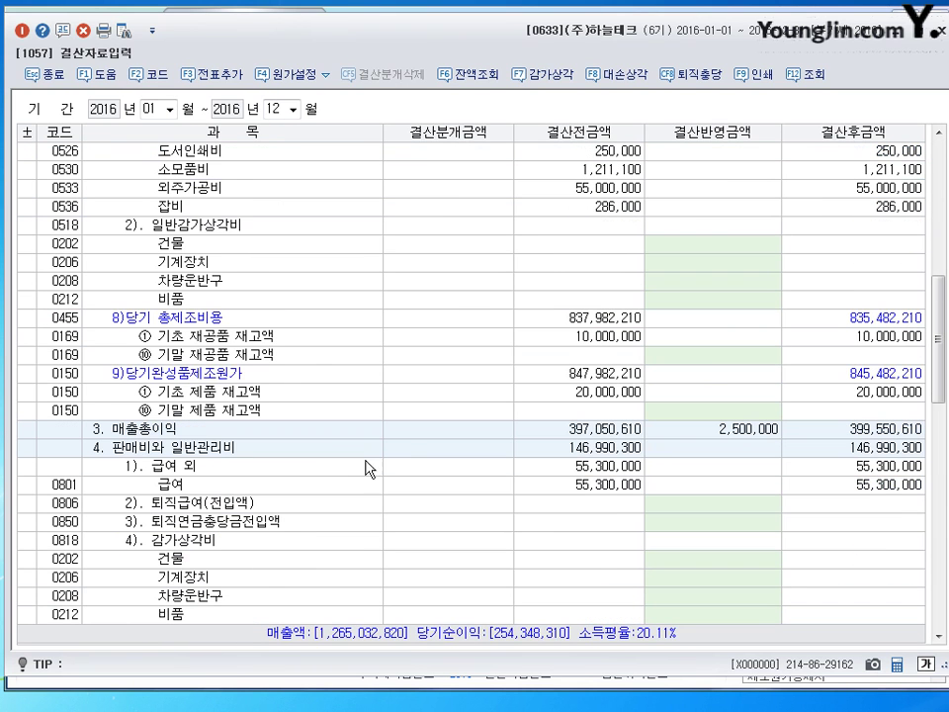
pyautogui.click(709, 356)
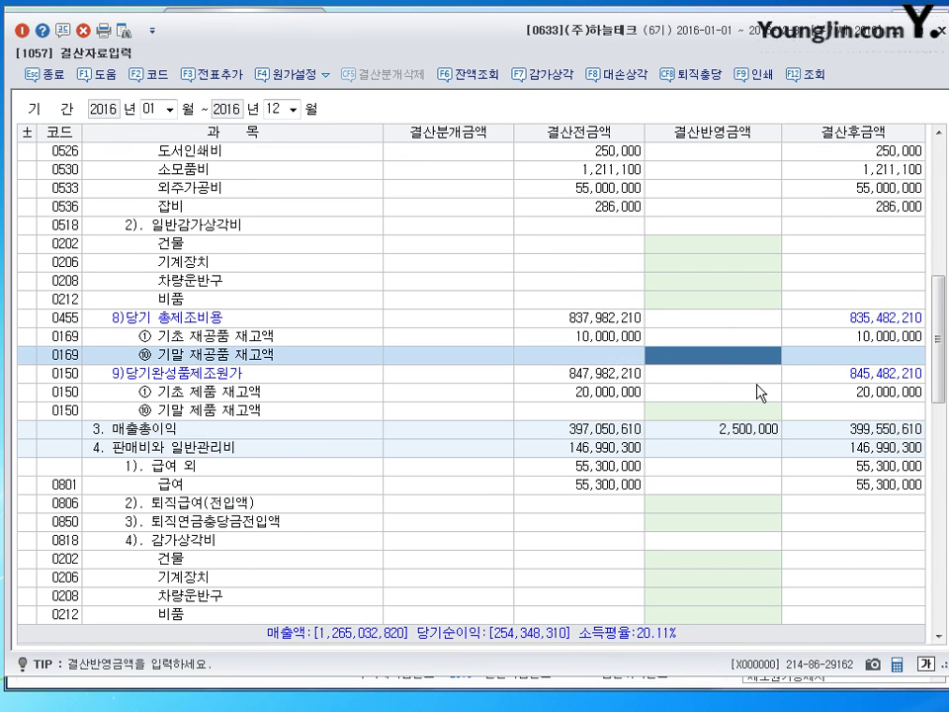
pyautogui.write('8500000')
pyautogui.press('Return')
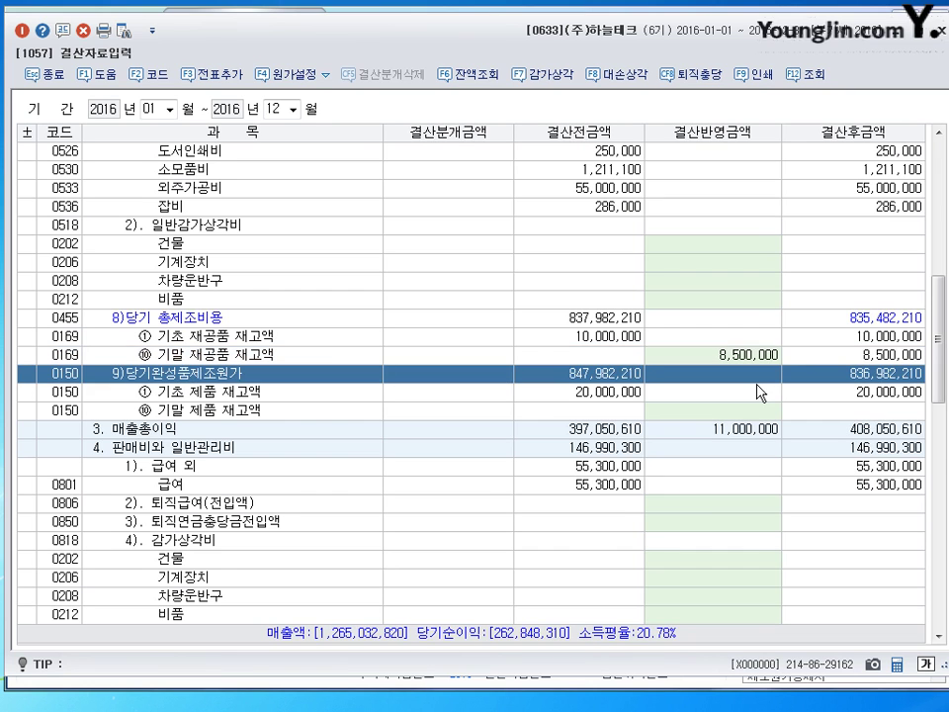
pyautogui.scroll(-4, 712, 465)
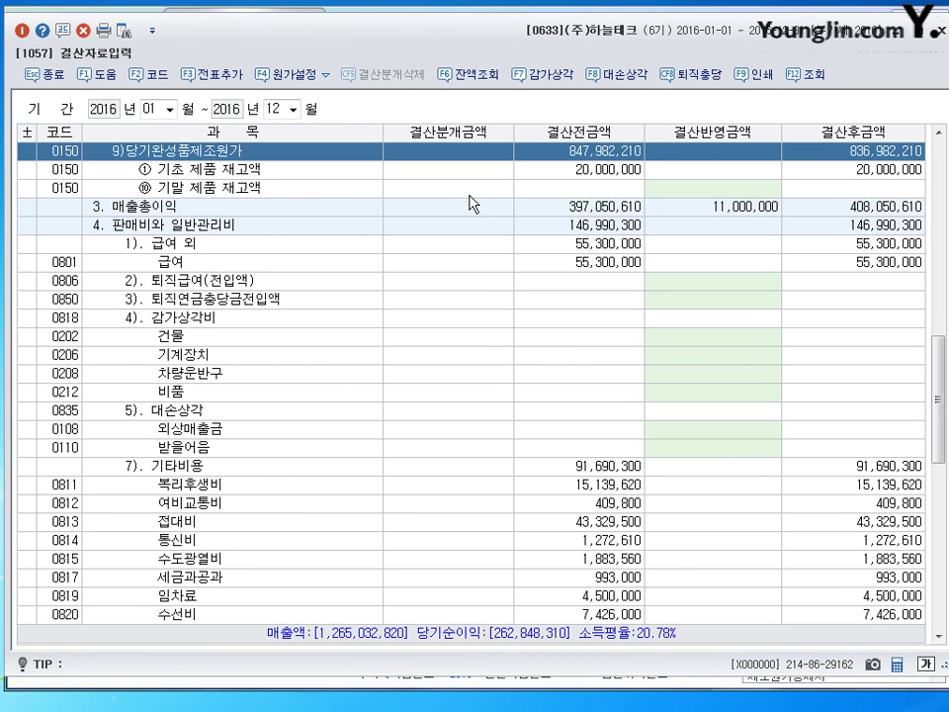
pyautogui.click(741, 190)
pyautogui.write('12000000')
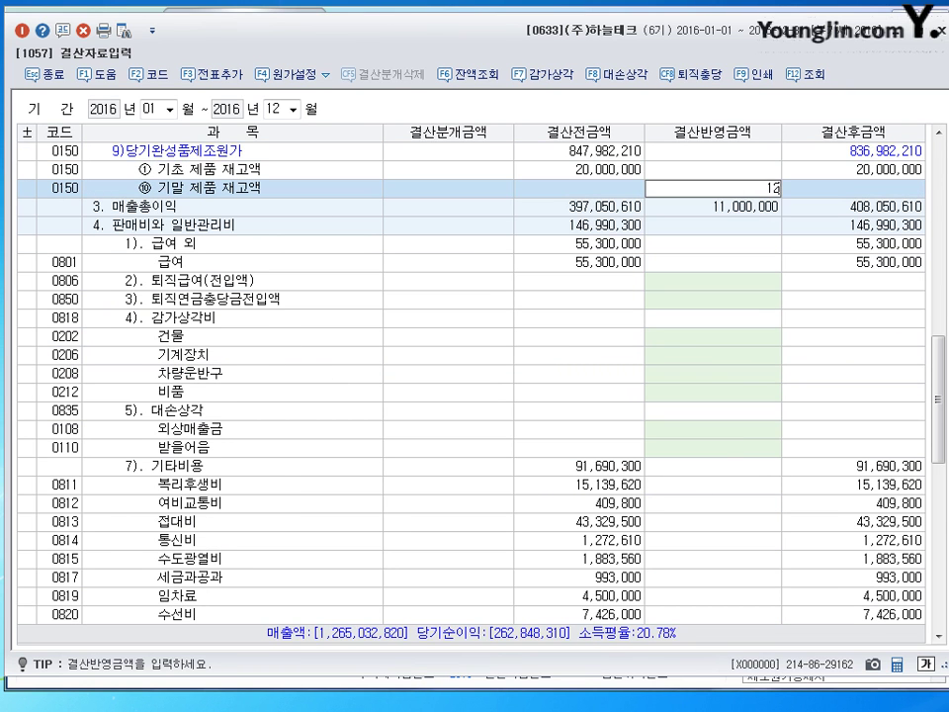
pyautogui.press('Return')
pyautogui.scroll(10, 736, 207)
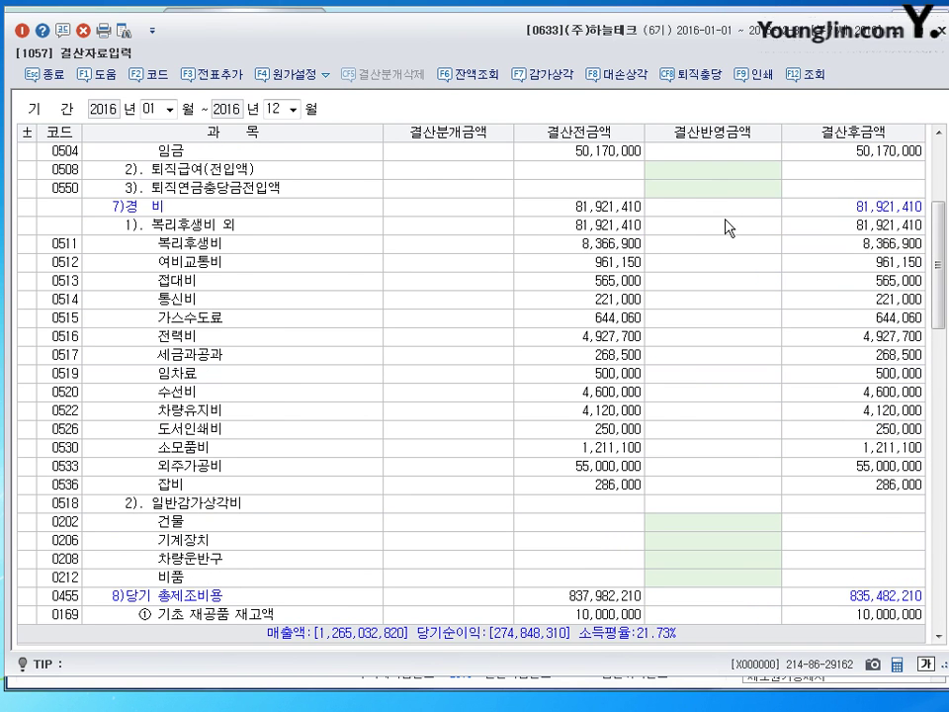
pyautogui.scroll(4, 727, 211)
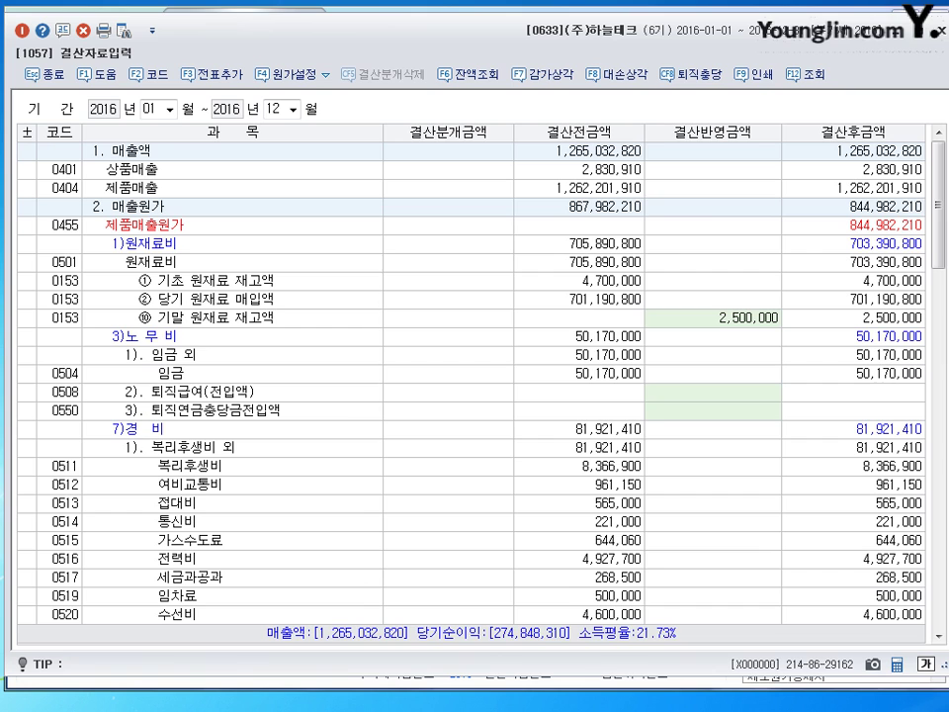
# Add the closing amounts to 일반전표 via F3 전표추가 and confirm
pyautogui.click(197, 81)
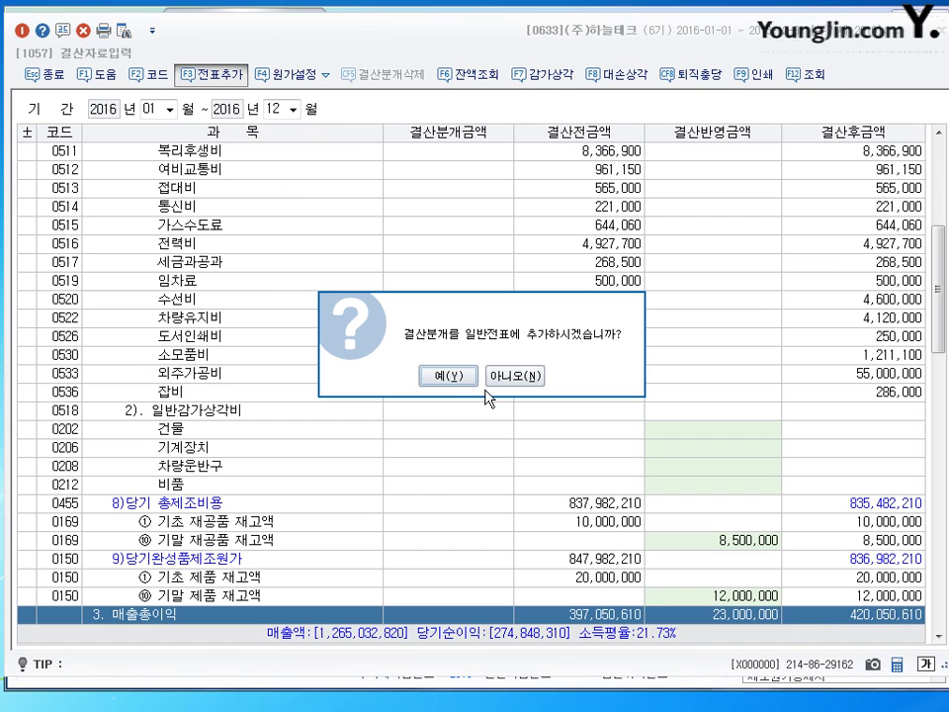
pyautogui.click(450, 376)
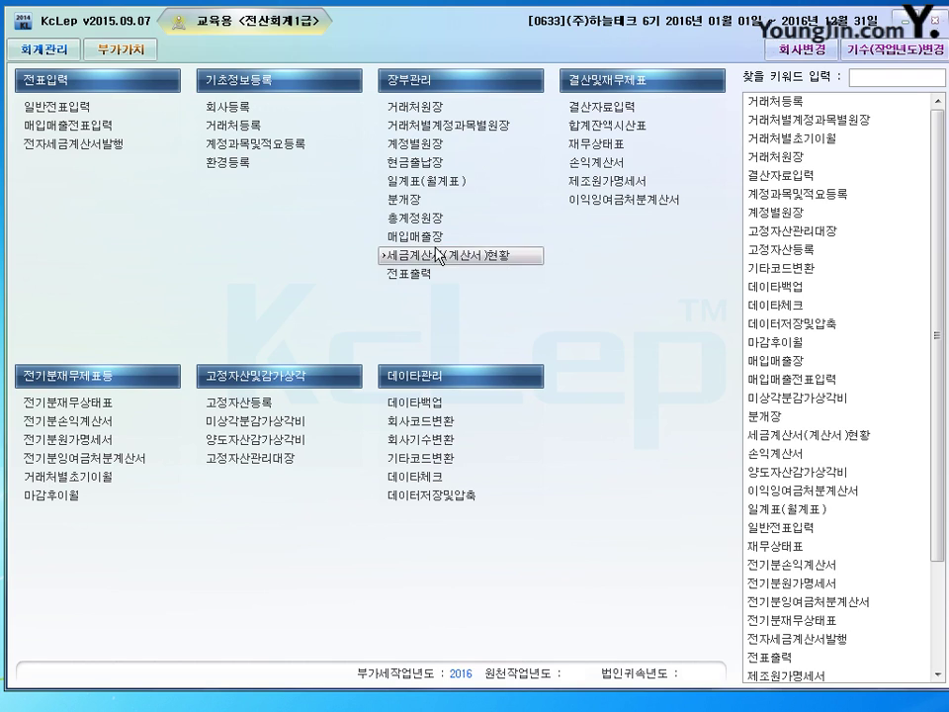
# Set the cash ledger period to 2016-01-01 through 2016-01-31
pyautogui.write('1')
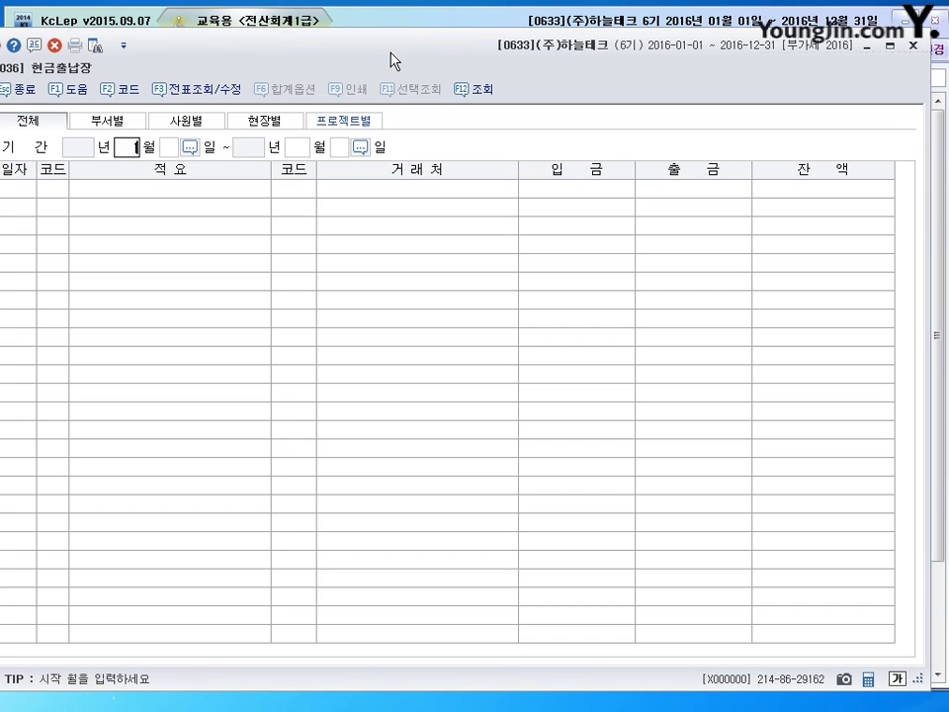
pyautogui.press('Return')
pyautogui.write('1')
pyautogui.press('Return')
pyautogui.write('1')
pyautogui.press('Return')
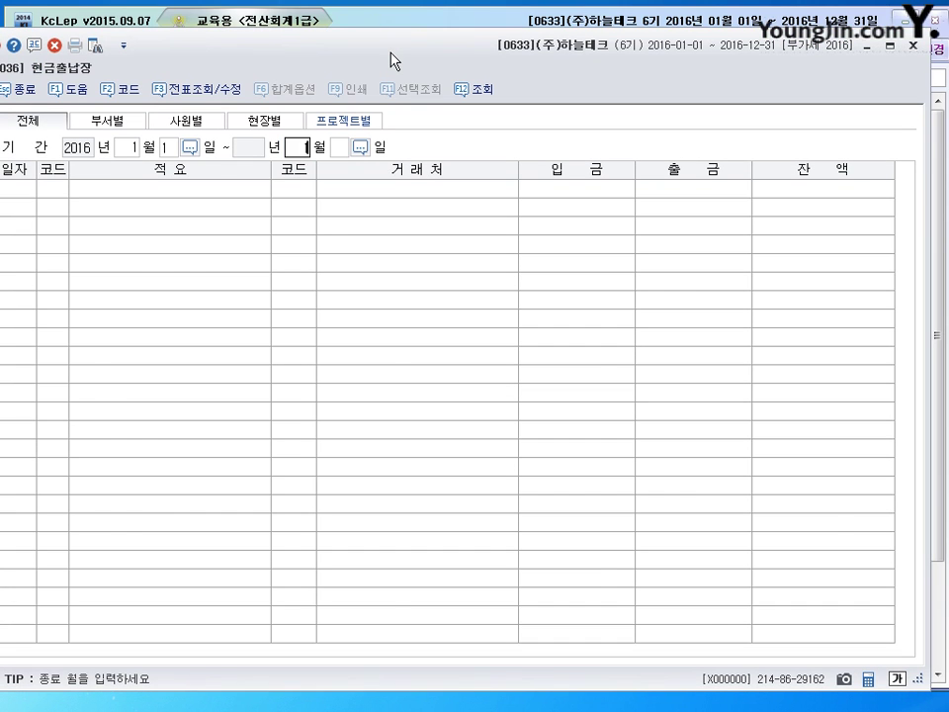
pyautogui.press('Return')
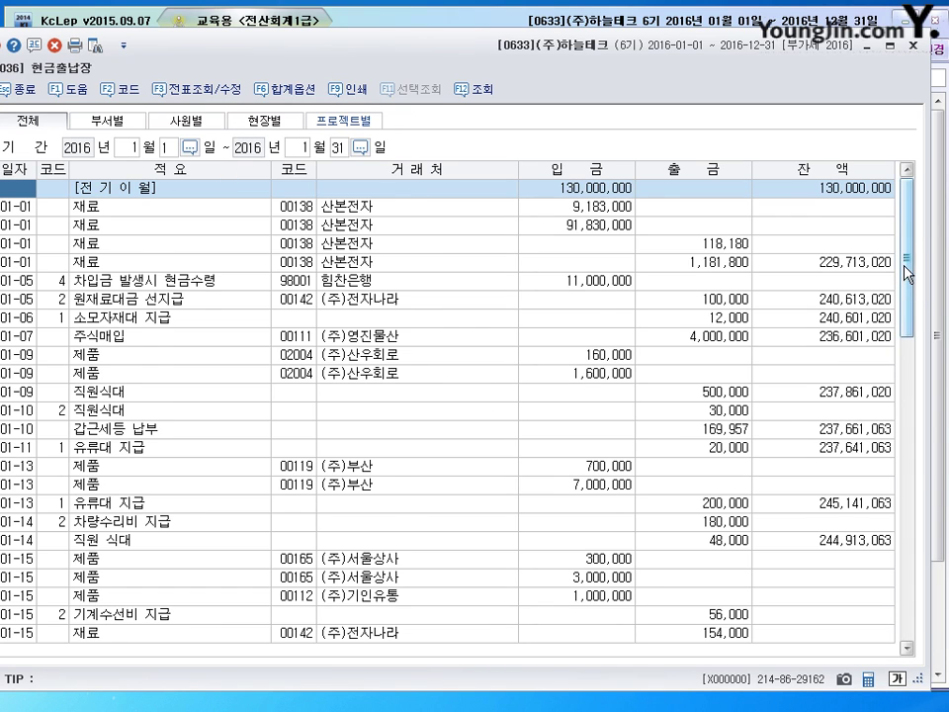
# Check January totals, 135,125,000 received and 37,824,337 paid, with the calculator open
pyautogui.moveTo(906, 265); pyautogui.dragTo(934, 593)
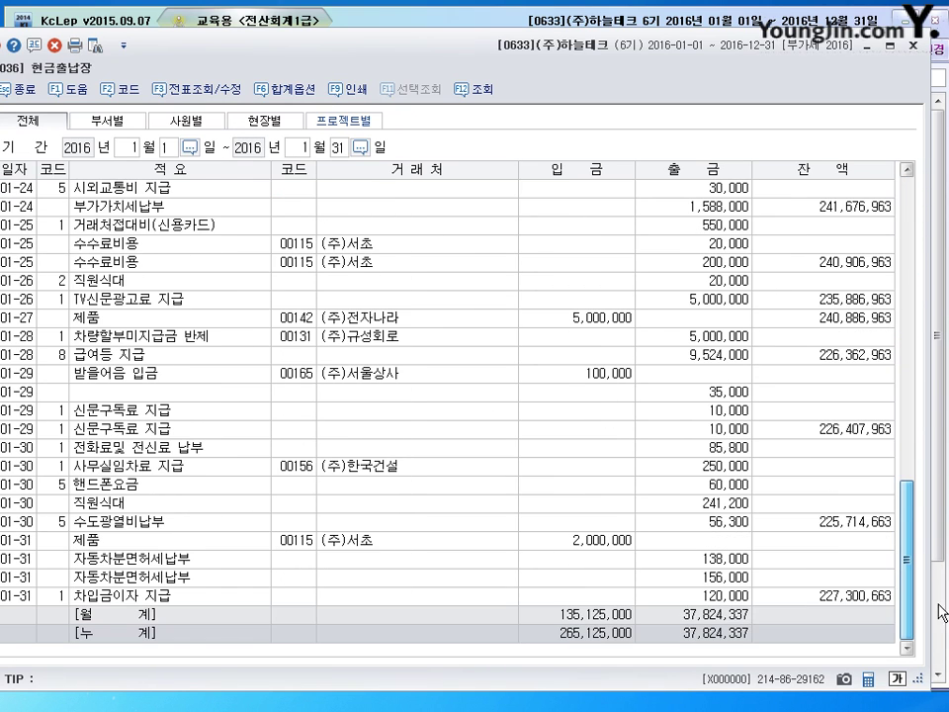
pyautogui.click(589, 615)
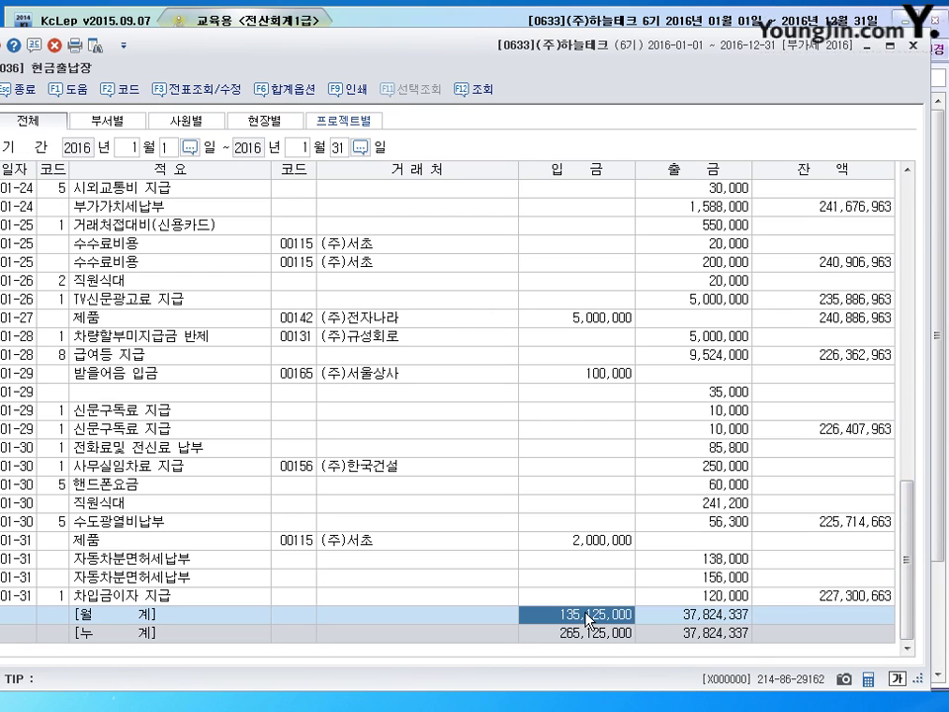
pyautogui.click(694, 617)
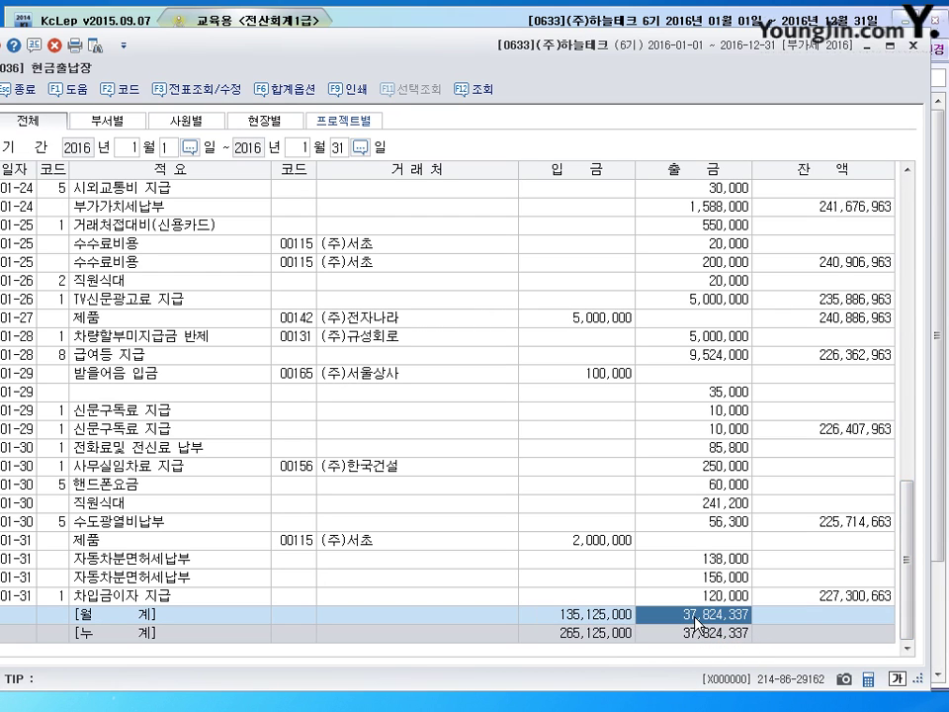
pyautogui.click(600, 618)
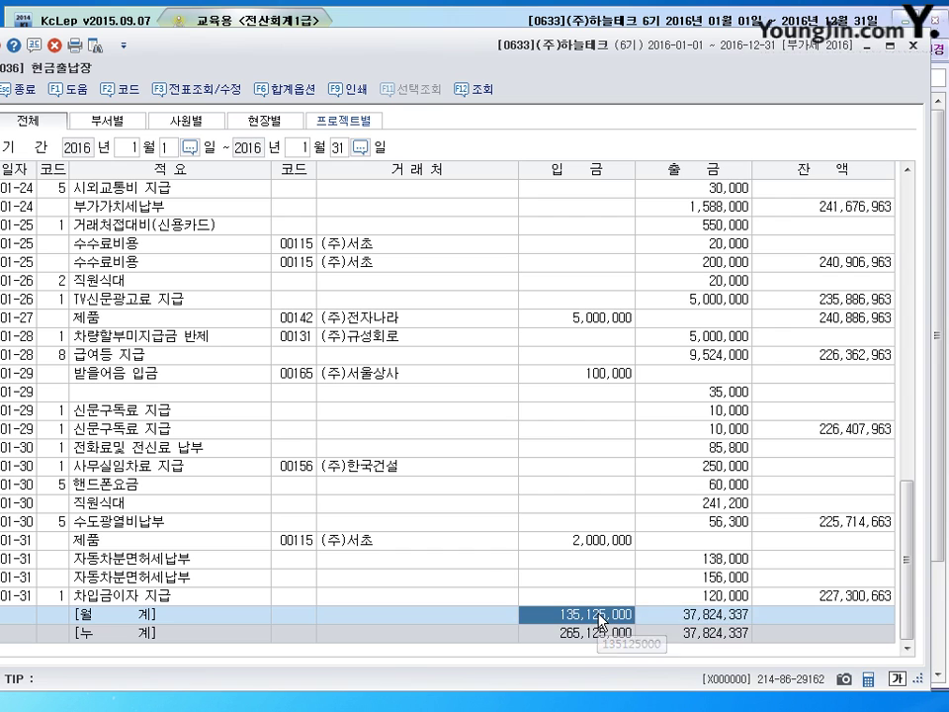
pyautogui.click(868, 680)
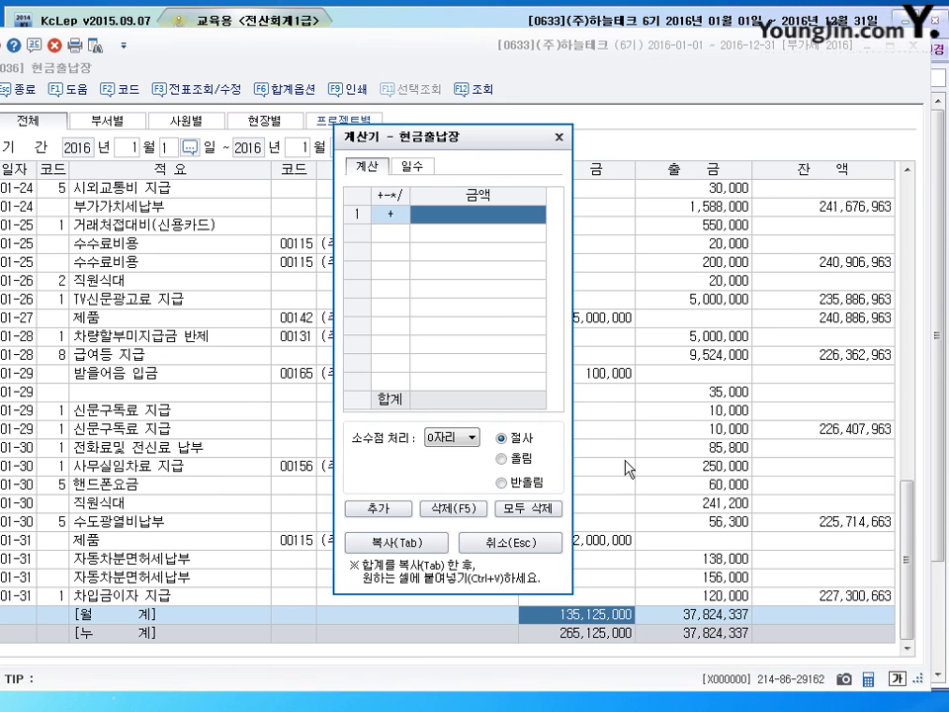
pyautogui.moveTo(483, 135); pyautogui.dragTo(328, 104)
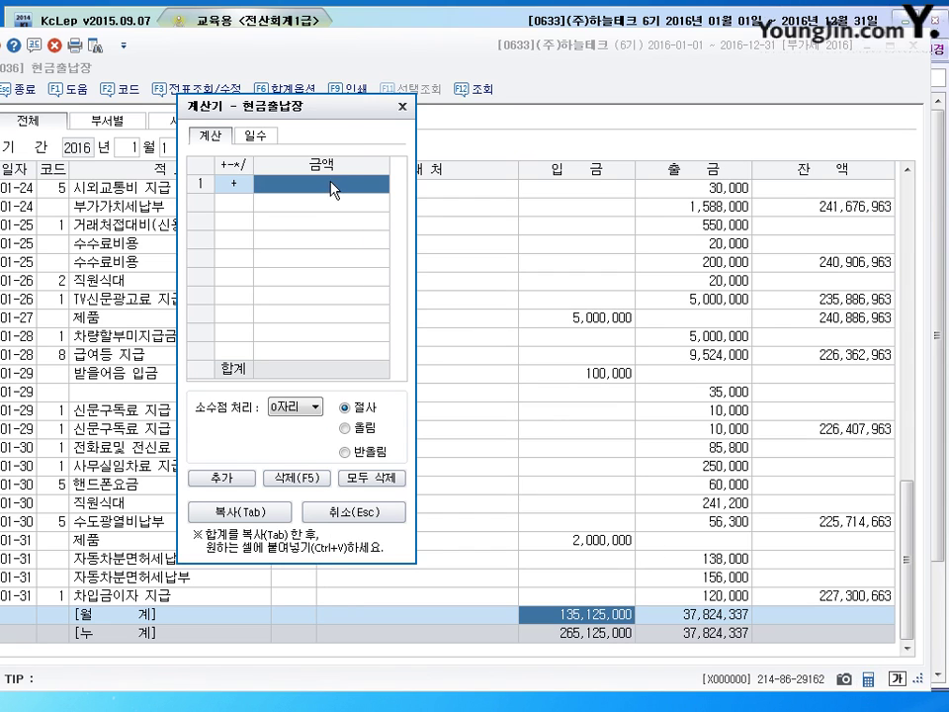
pyautogui.click(596, 620)
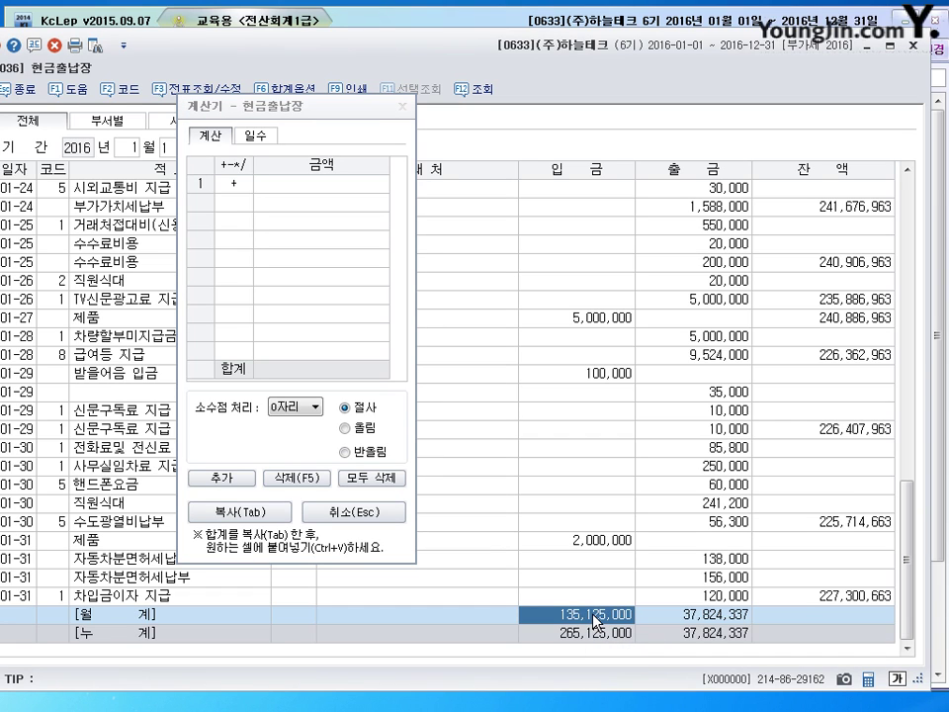